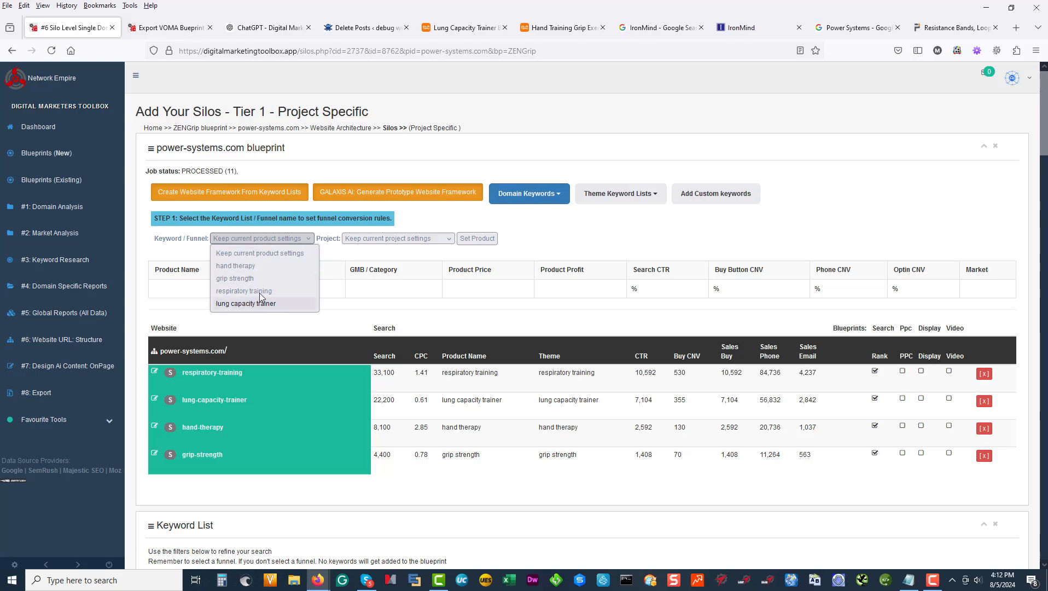
Step: Set the active keyword funnel to lung capacity trainer and dismiss the funnel verification notice
{"action": "left_click", "coordinate": [242, 304]}
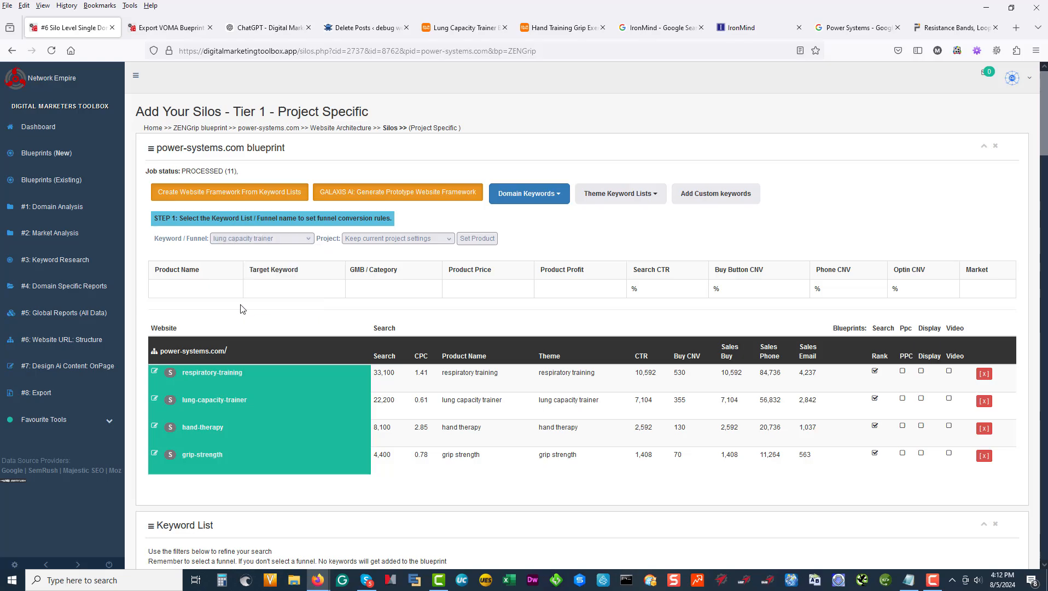
{"action": "left_click", "coordinate": [477, 238]}
{"action": "left_click", "coordinate": [615, 334]}
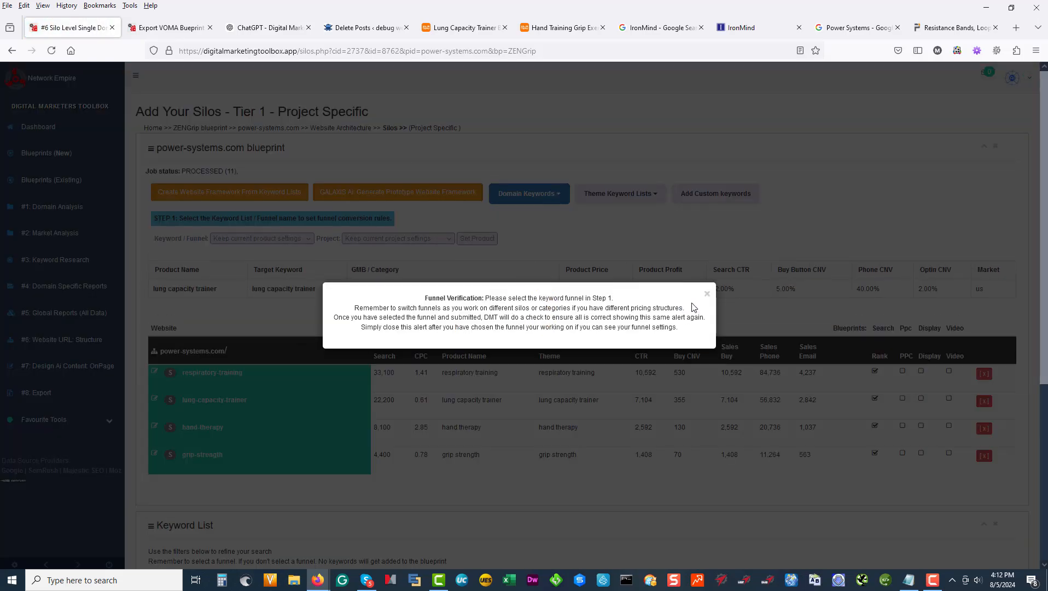
{"action": "left_click", "coordinate": [706, 294]}
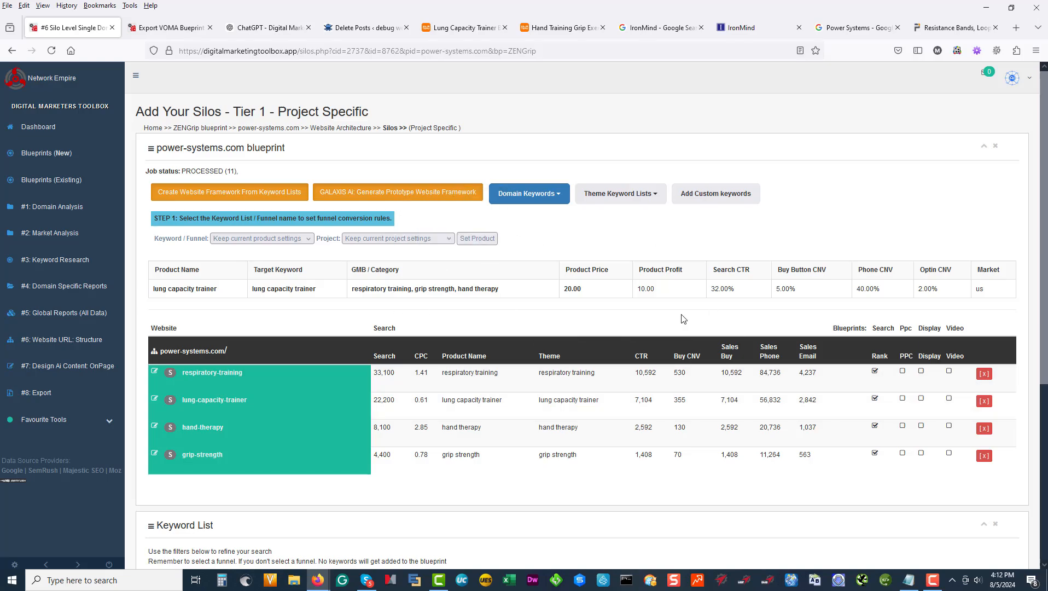
Step: Collapse the power-systems.com blueprint and Keyword List sections and expand both again
{"action": "left_click", "coordinate": [74, 343]}
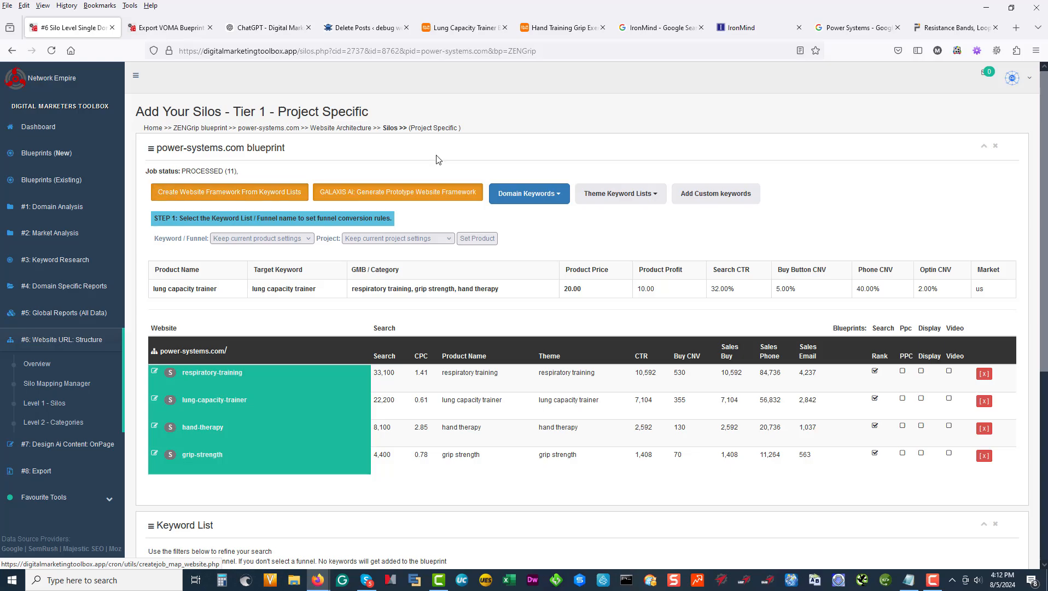
{"action": "left_click", "coordinate": [984, 145]}
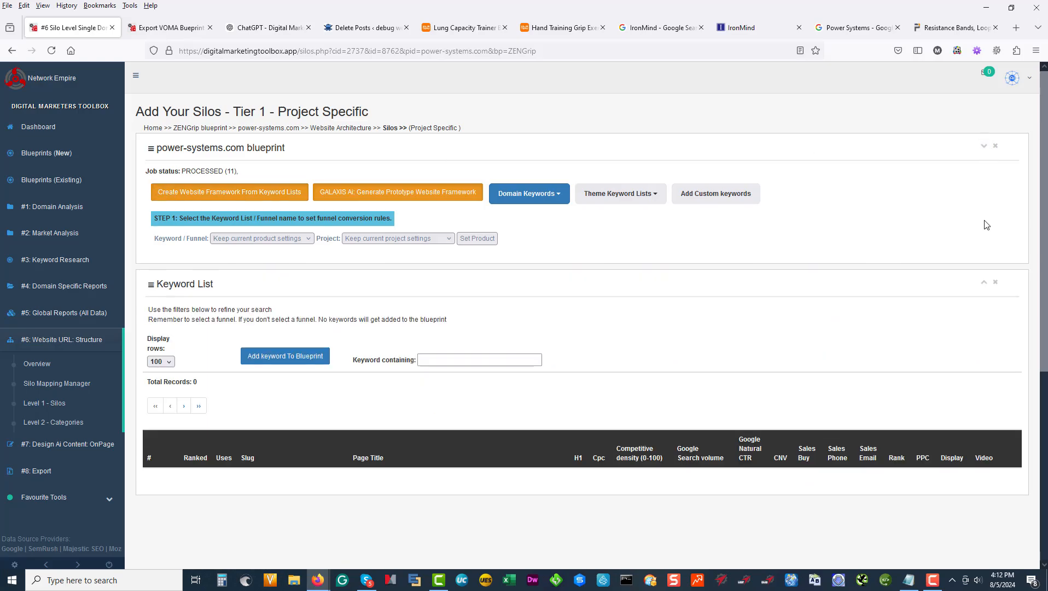
{"action": "left_click", "coordinate": [983, 283]}
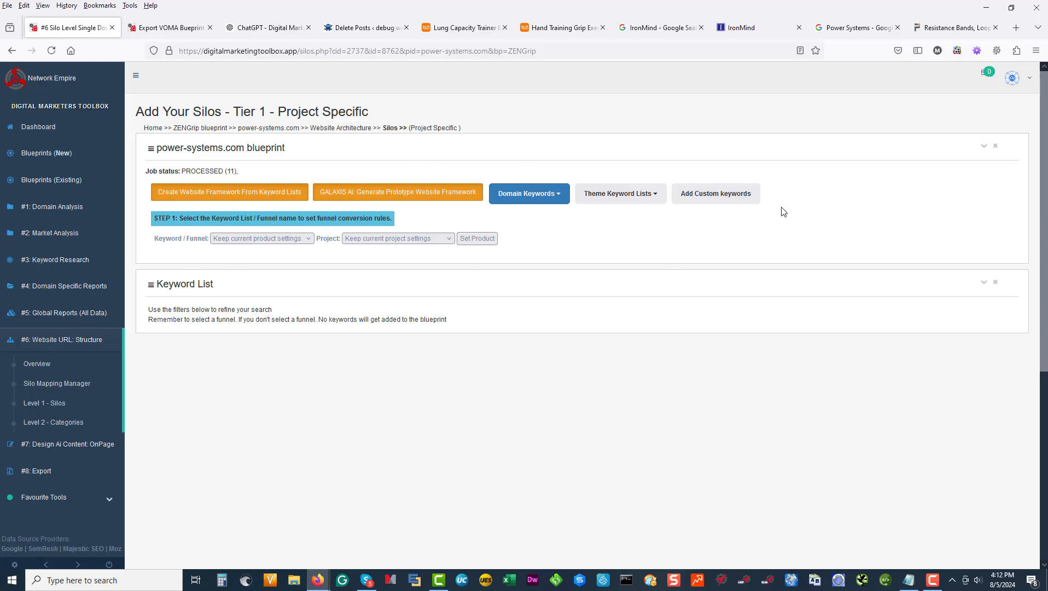
{"action": "left_click", "coordinate": [985, 285]}
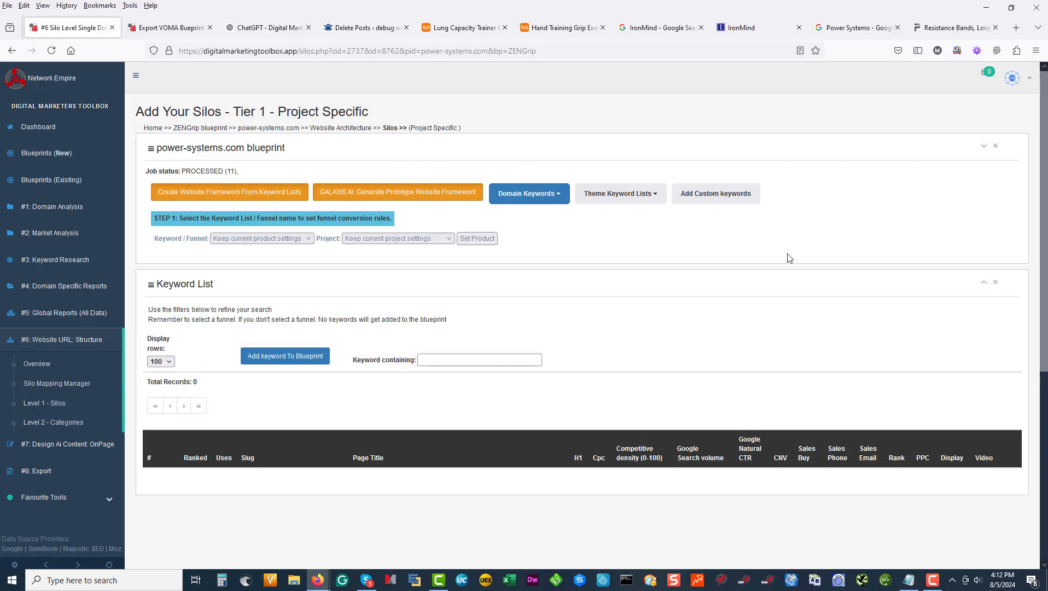
{"action": "left_click", "coordinate": [983, 147]}
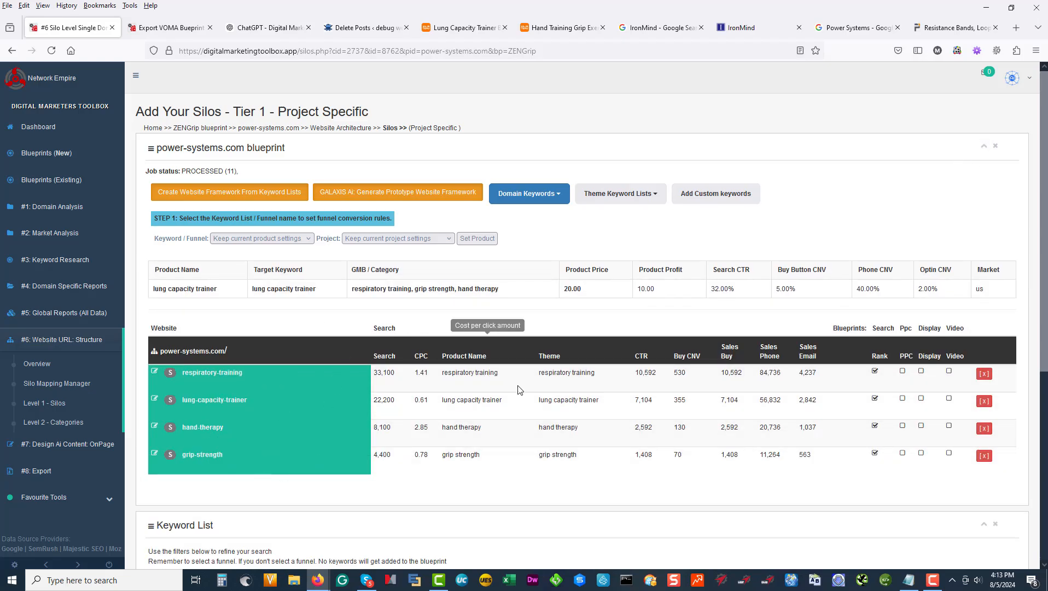
{"action": "scroll", "coordinate": [522, 387], "scroll_direction": "down", "scroll_amount": 6}
{"action": "scroll", "coordinate": [521, 387], "scroll_direction": "up", "scroll_amount": 5}
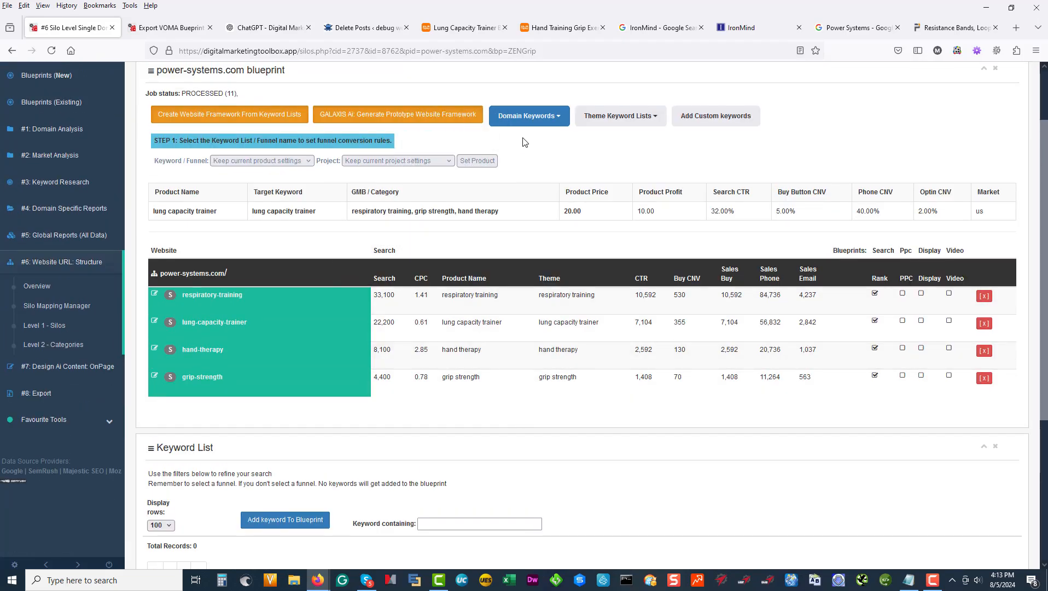
{"action": "scroll", "coordinate": [524, 143], "scroll_direction": "up", "scroll_amount": 2}
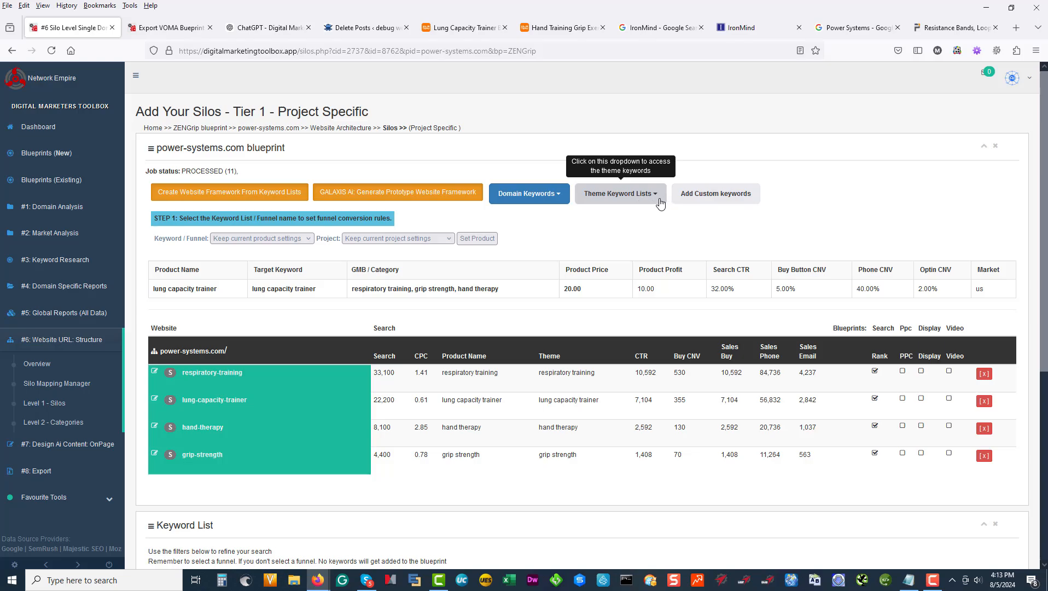
{"action": "left_click", "coordinate": [57, 261]}
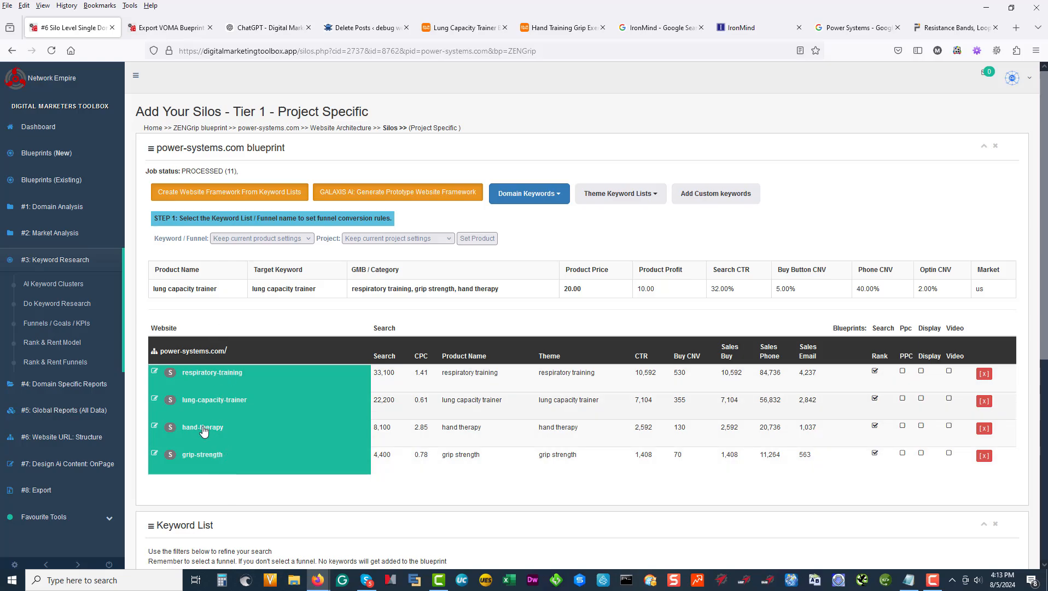
Step: Delete the grip-strength, hand-therapy and lung-capacity-trainer silos from the power-systems.com blueprint
{"action": "left_click", "coordinate": [984, 455]}
{"action": "left_click", "coordinate": [984, 428]}
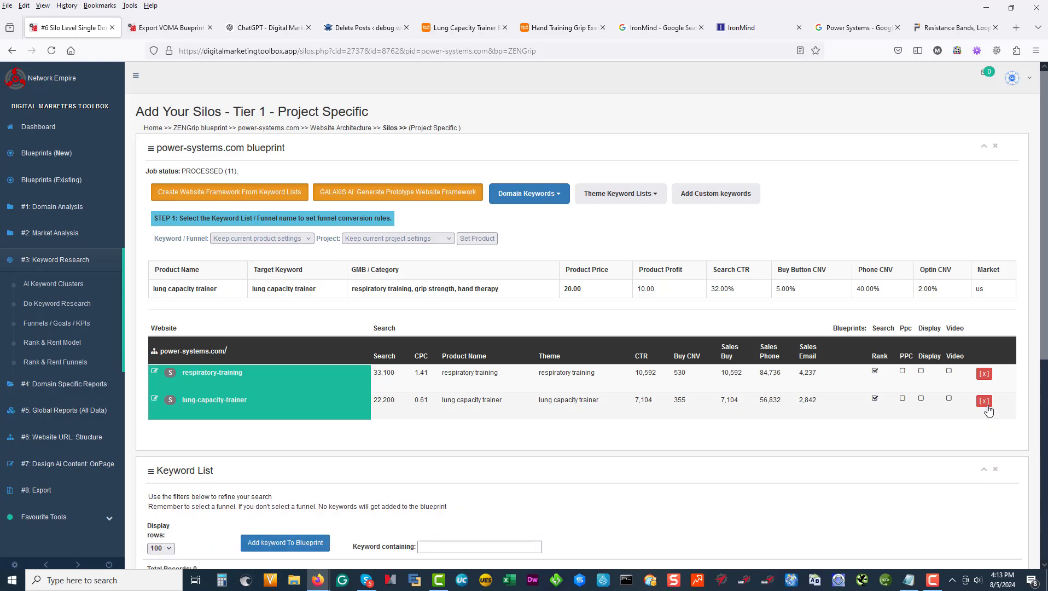
{"action": "left_click", "coordinate": [984, 401]}
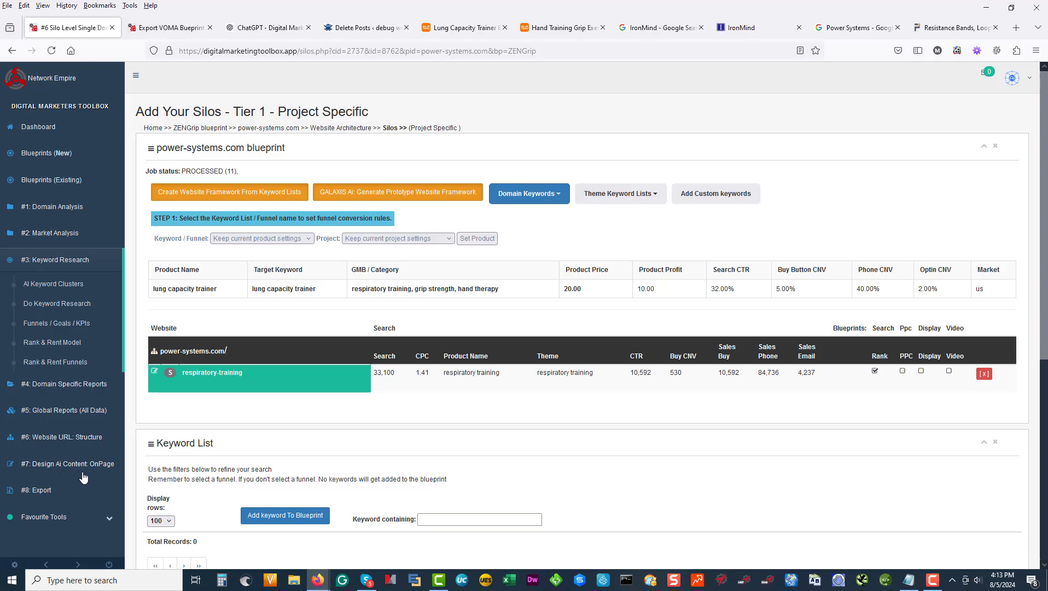
Step: Open the categories of the respiratory-training silo and delete that silo from the category-level table
{"action": "left_click", "coordinate": [218, 377]}
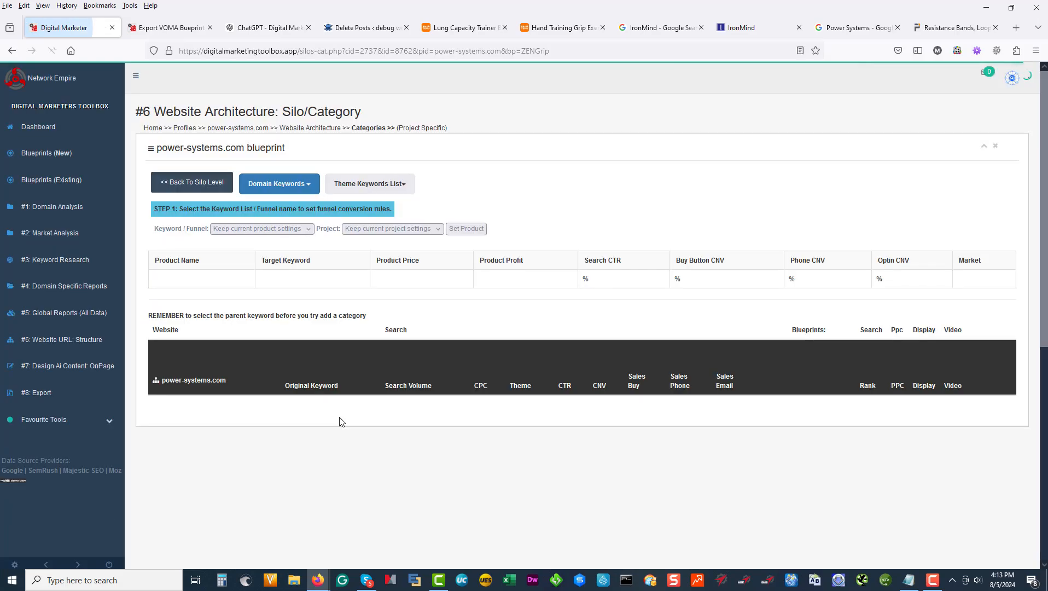
{"action": "scroll", "coordinate": [390, 387], "scroll_direction": "down", "scroll_amount": 10}
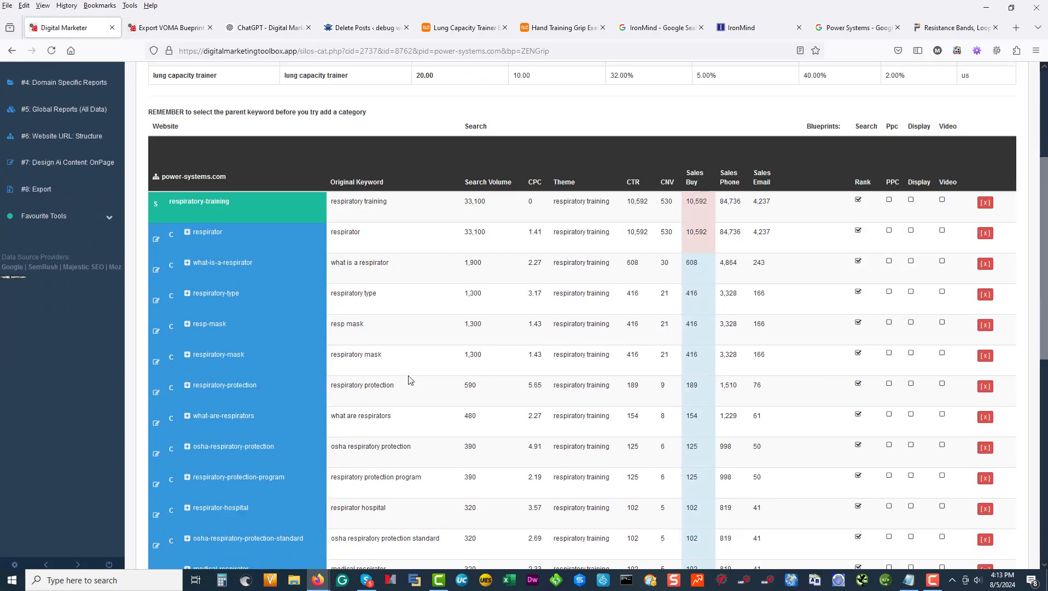
{"action": "scroll", "coordinate": [245, 380], "scroll_direction": "up", "scroll_amount": 10}
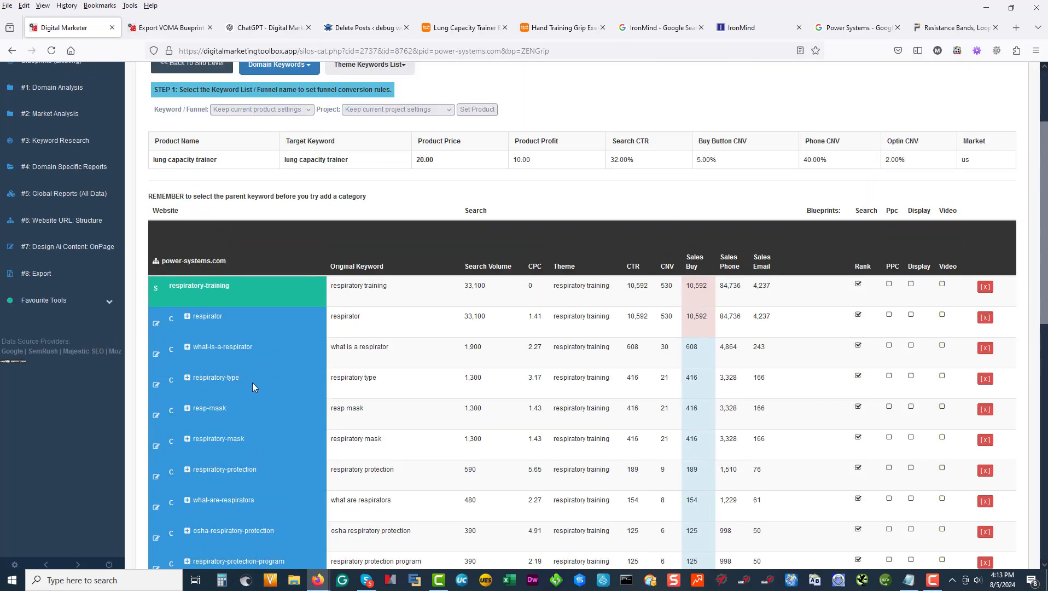
{"action": "left_click", "coordinate": [986, 289]}
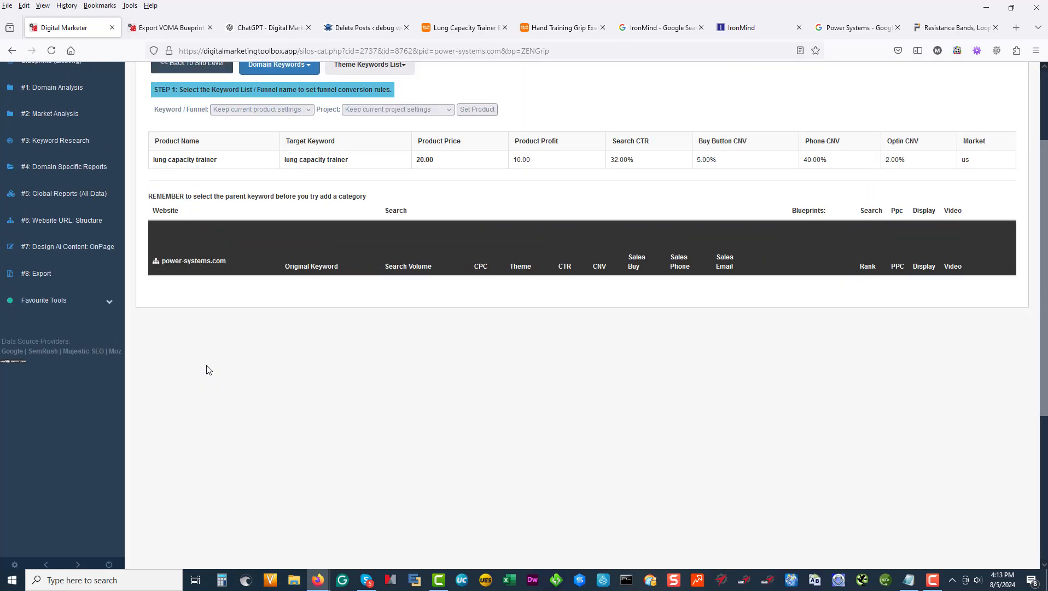
Step: Return to the silo level and submit the job that creates the website framework from the keyword lists
{"action": "scroll", "coordinate": [335, 288], "scroll_direction": "up", "scroll_amount": 3}
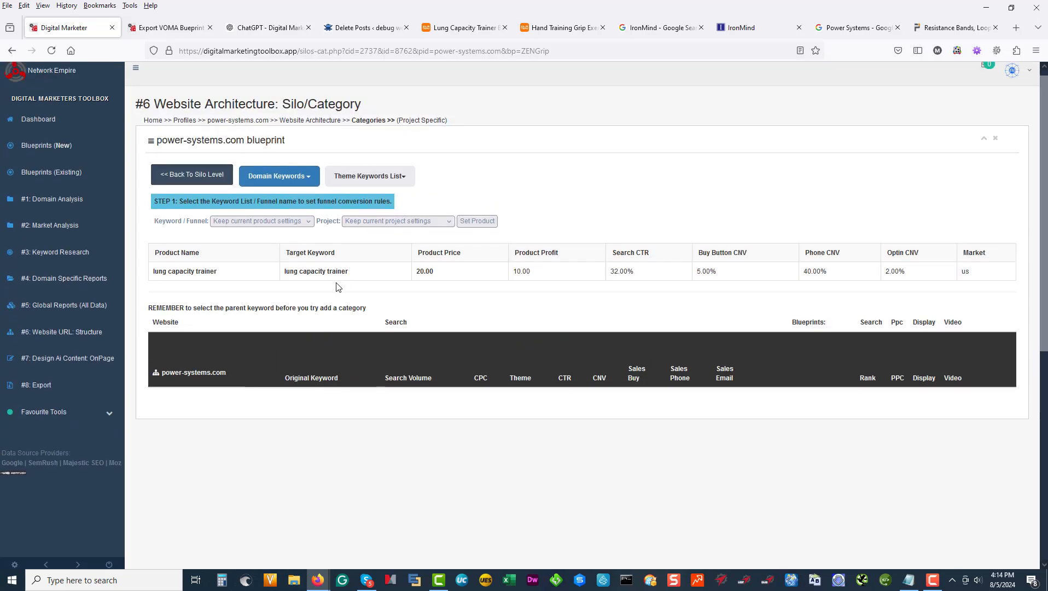
{"action": "left_click", "coordinate": [177, 180]}
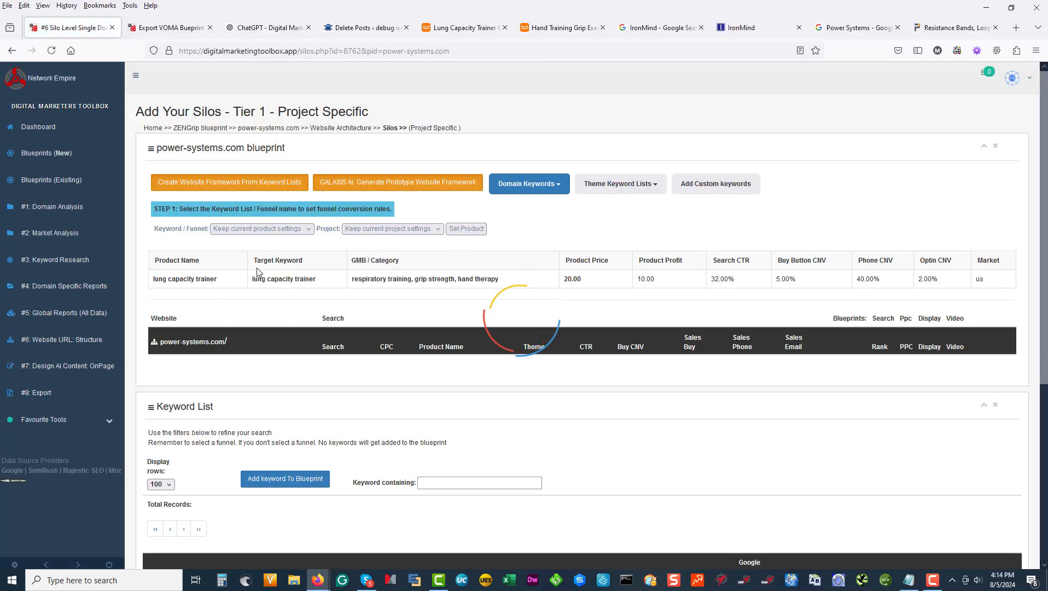
{"action": "left_click", "coordinate": [215, 195]}
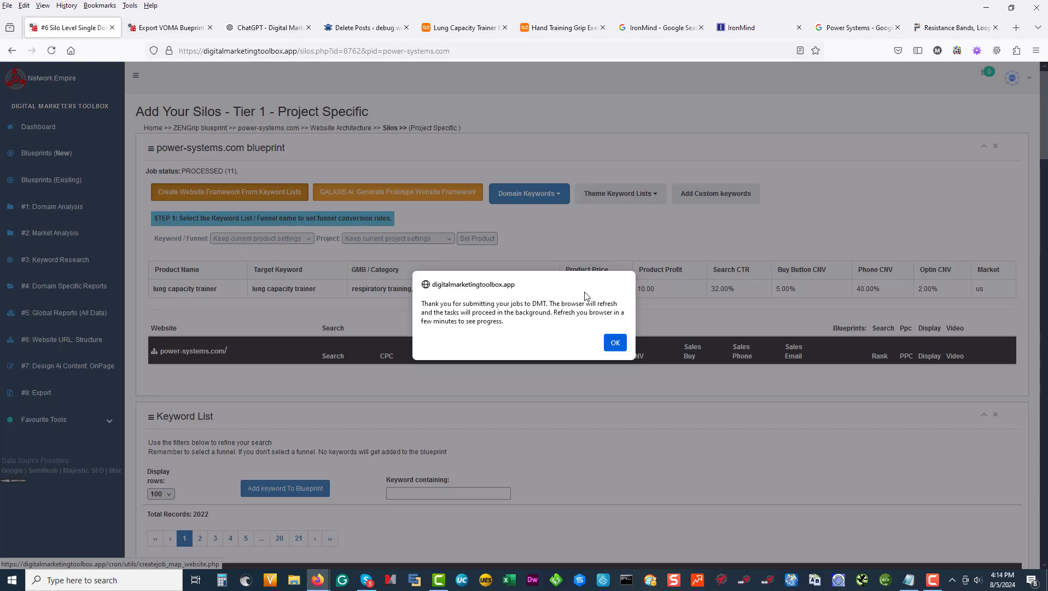
{"action": "left_click", "coordinate": [615, 343]}
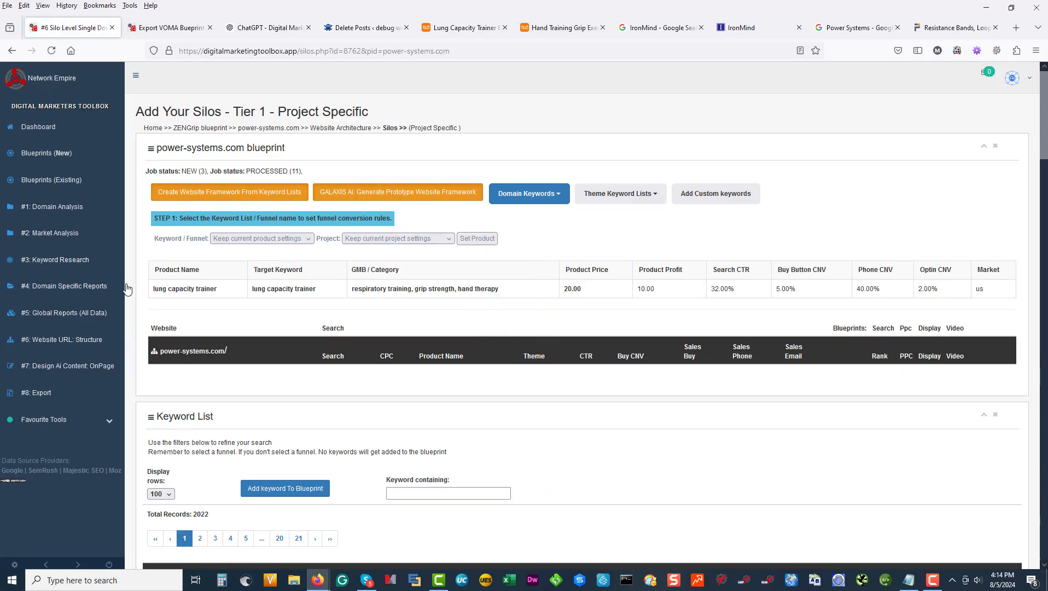
Step: Examine the domain keyword list under the empty blueprint for keywords suitable as silos
{"action": "scroll", "coordinate": [288, 343], "scroll_direction": "down", "scroll_amount": 3}
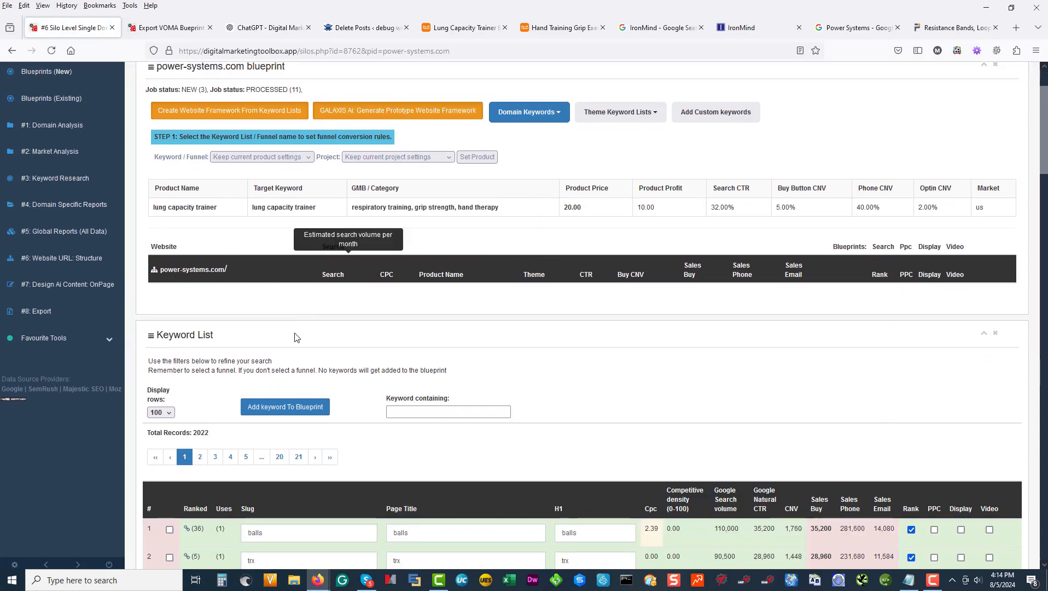
{"action": "scroll", "coordinate": [389, 329], "scroll_direction": "down", "scroll_amount": 1}
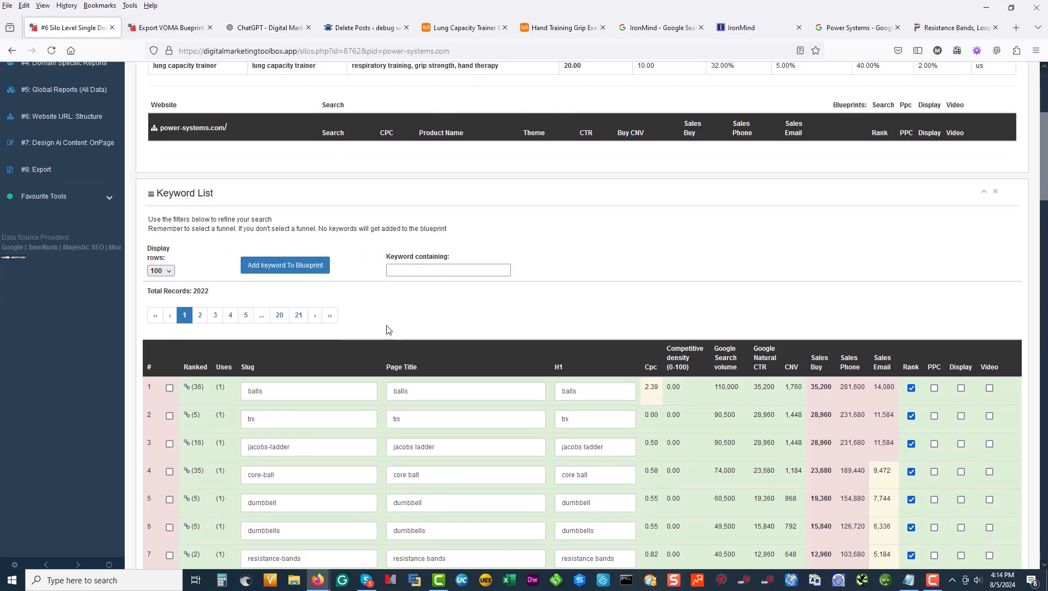
{"action": "scroll", "coordinate": [386, 265], "scroll_direction": "up", "scroll_amount": 2}
{"action": "scroll", "coordinate": [386, 264], "scroll_direction": "down", "scroll_amount": 4}
{"action": "scroll", "coordinate": [405, 395], "scroll_direction": "down", "scroll_amount": 2}
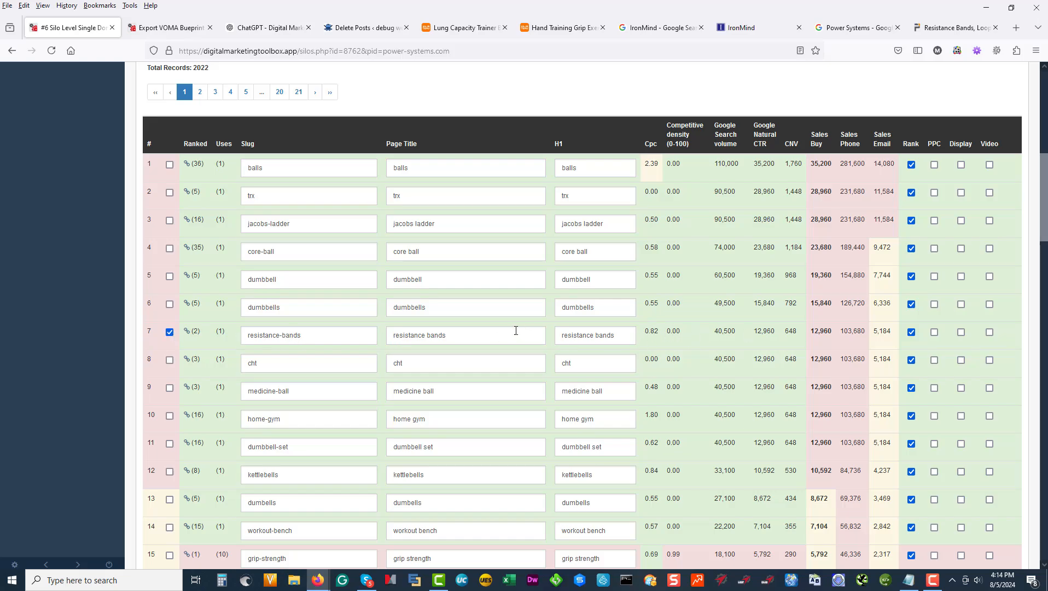
{"action": "scroll", "coordinate": [516, 330], "scroll_direction": "up", "scroll_amount": 6}
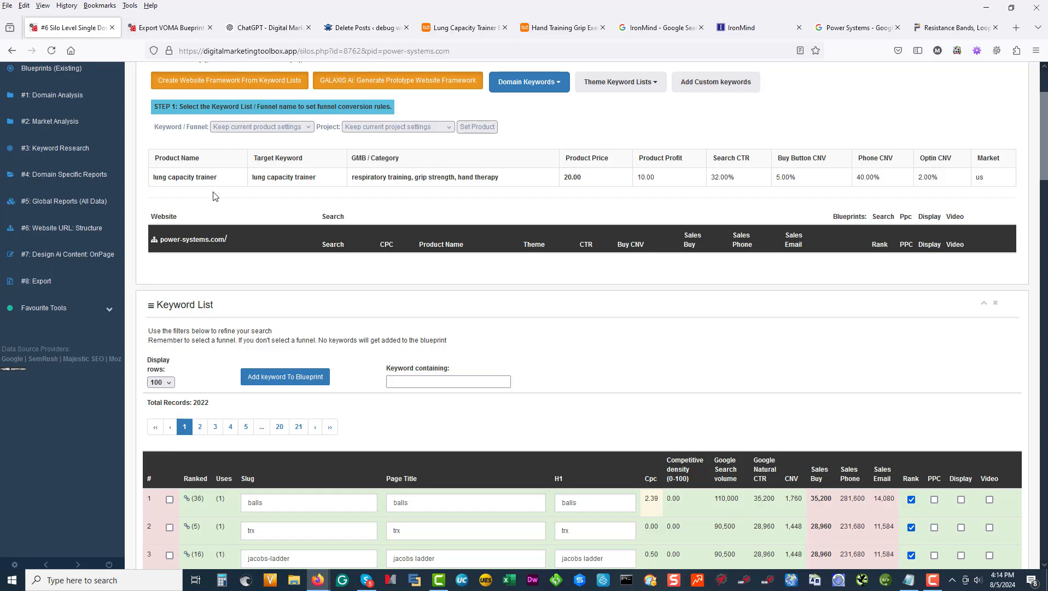
{"action": "scroll", "coordinate": [268, 211], "scroll_direction": "up", "scroll_amount": 2}
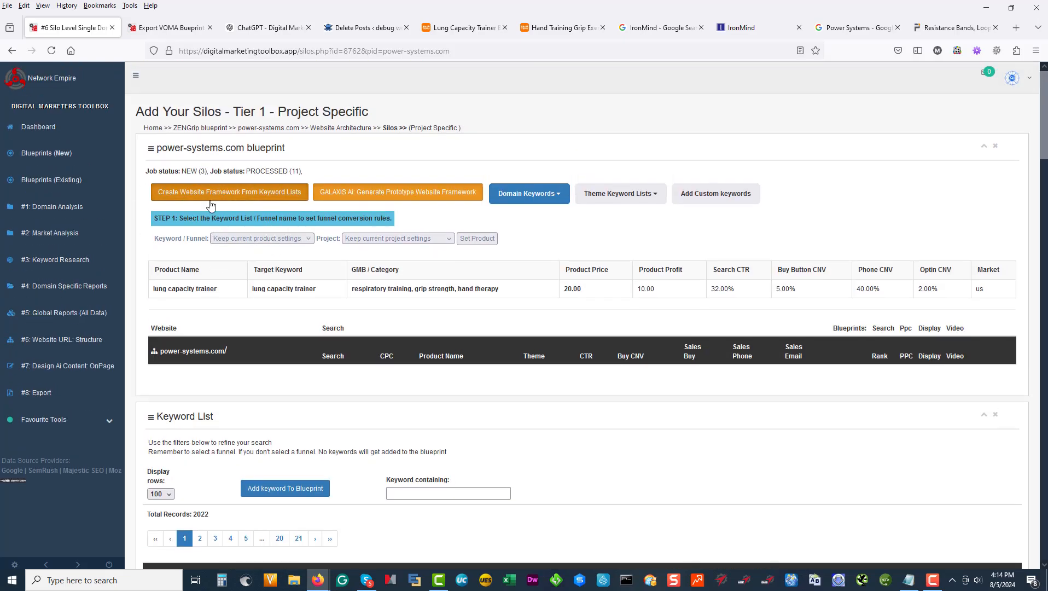
{"action": "left_click", "coordinate": [235, 202]}
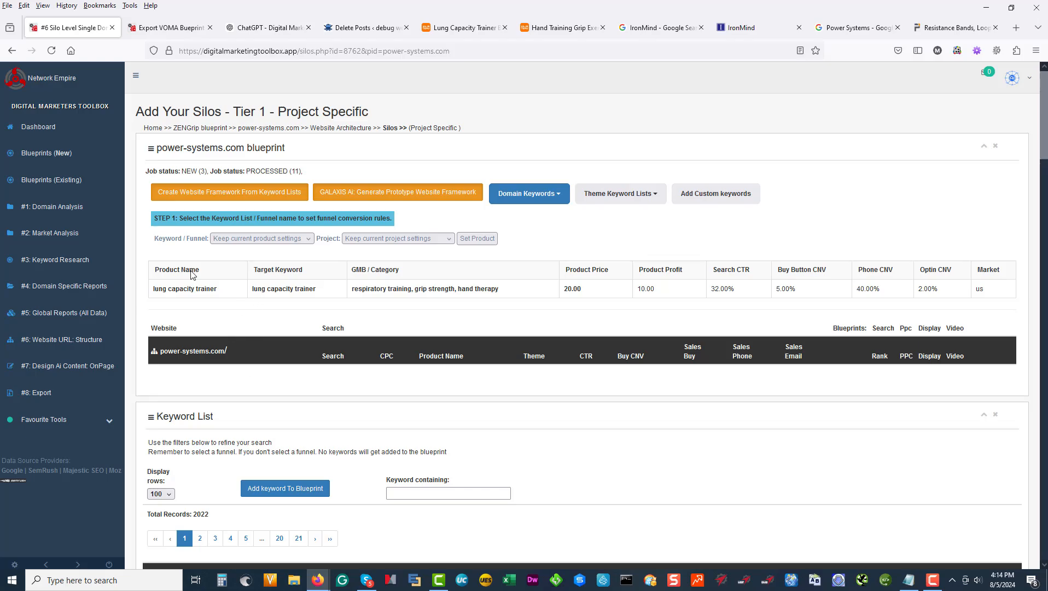
Step: Add the resistance-bands keyword from the keyword list to the blueprint as a silo
{"action": "scroll", "coordinate": [445, 457], "scroll_direction": "down", "scroll_amount": 4}
{"action": "scroll", "coordinate": [445, 457], "scroll_direction": "down", "scroll_amount": 12}
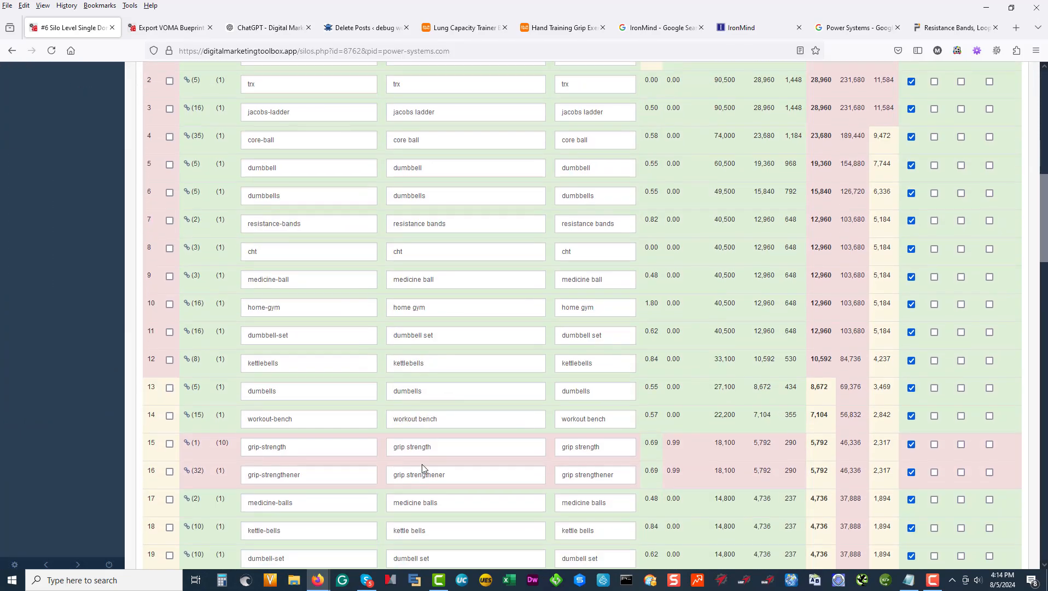
{"action": "scroll", "coordinate": [334, 483], "scroll_direction": "up", "scroll_amount": 5}
{"action": "scroll", "coordinate": [335, 483], "scroll_direction": "up", "scroll_amount": 3}
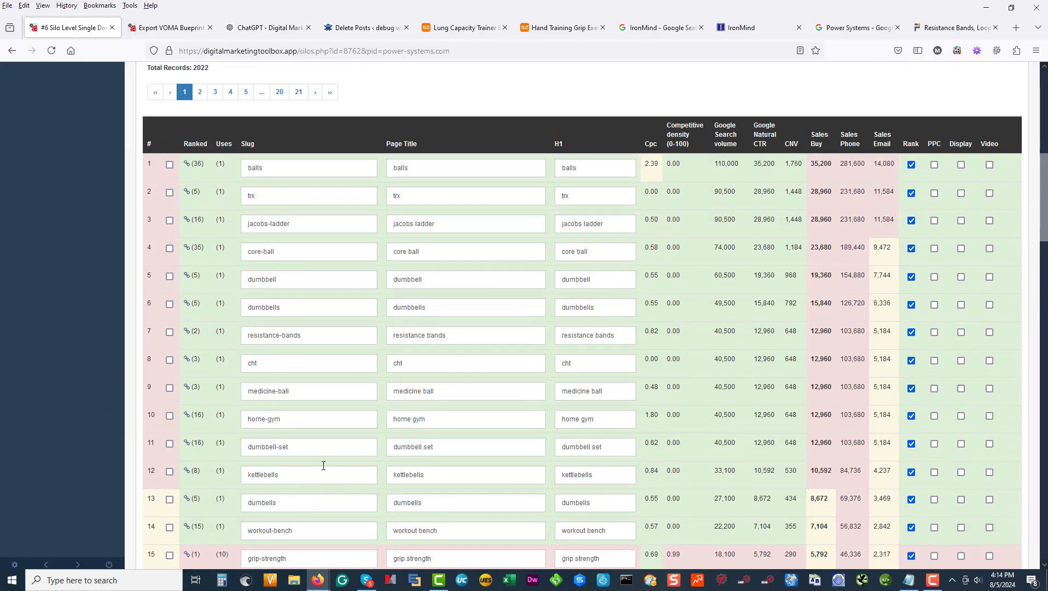
{"action": "left_click", "coordinate": [170, 332]}
{"action": "scroll", "coordinate": [331, 333], "scroll_direction": "up", "scroll_amount": 4}
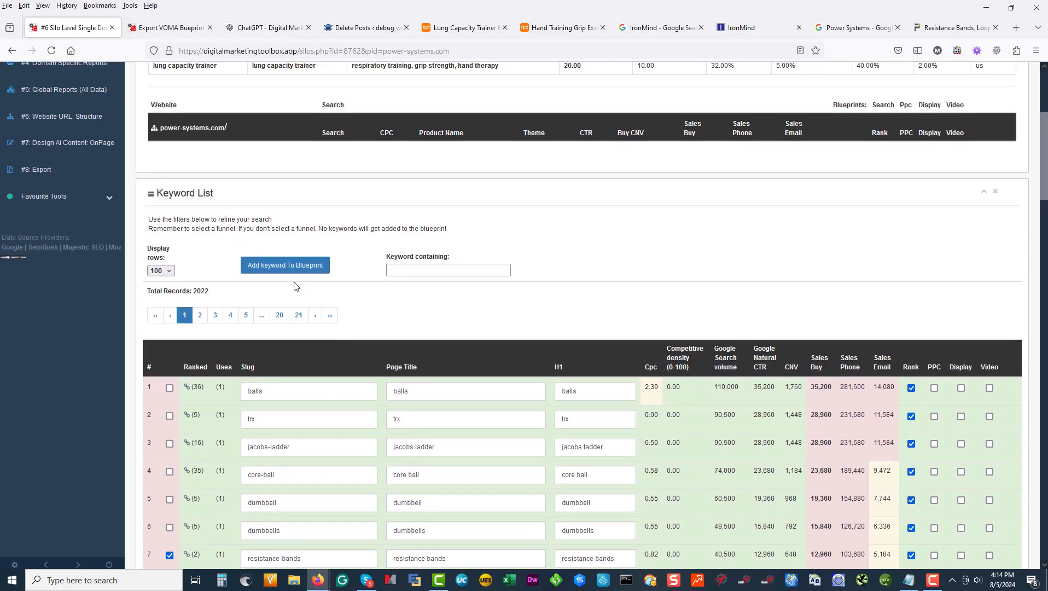
{"action": "left_click", "coordinate": [285, 266]}
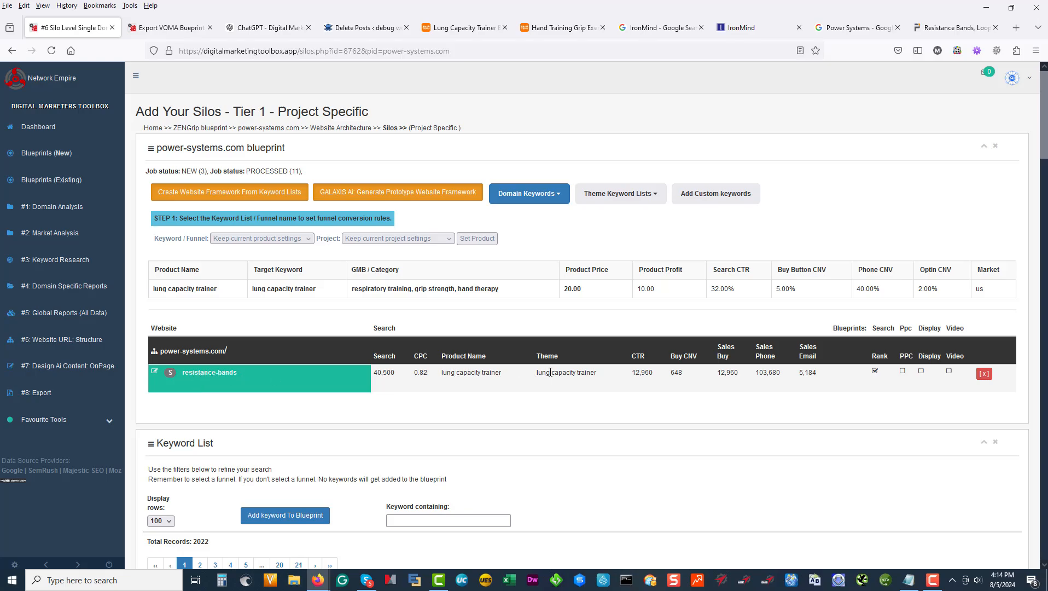
Step: Set the active keyword funnel to grip strength and confirm the product change
{"action": "left_click", "coordinate": [257, 238]}
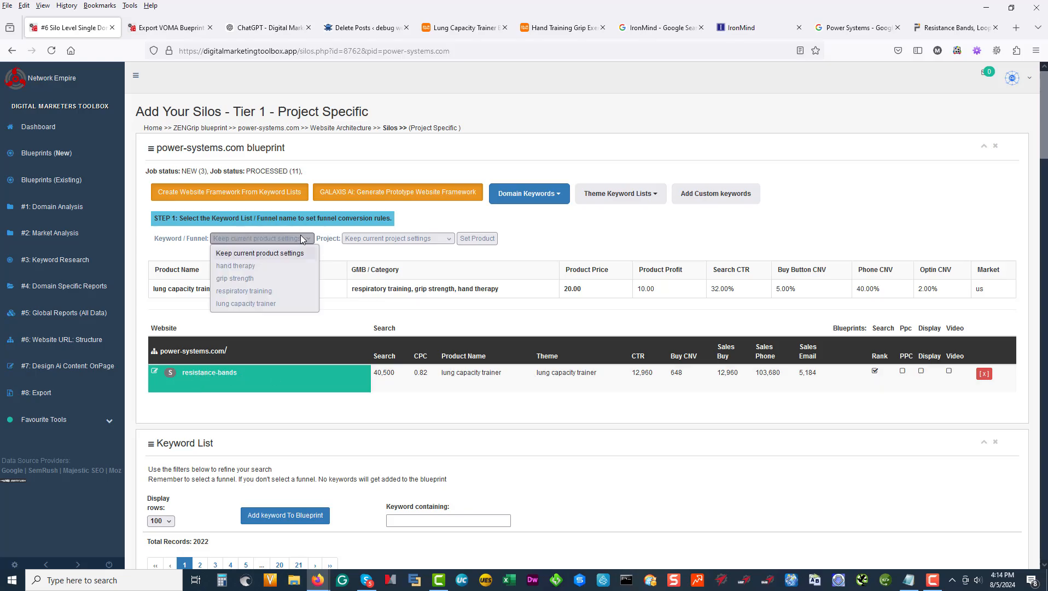
{"action": "left_click", "coordinate": [264, 278]}
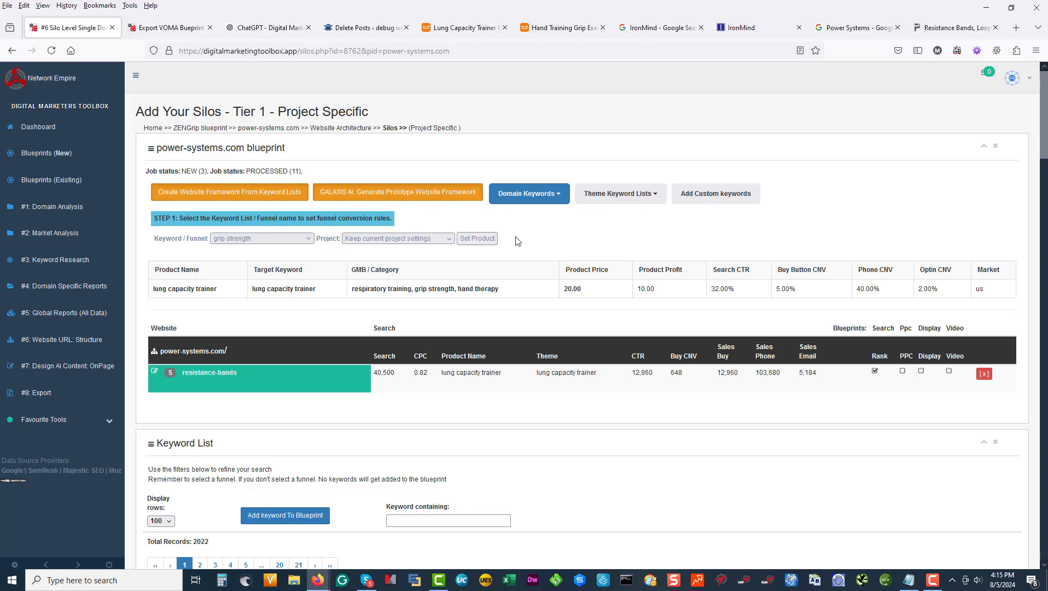
{"action": "left_click", "coordinate": [487, 238]}
{"action": "left_click", "coordinate": [614, 334]}
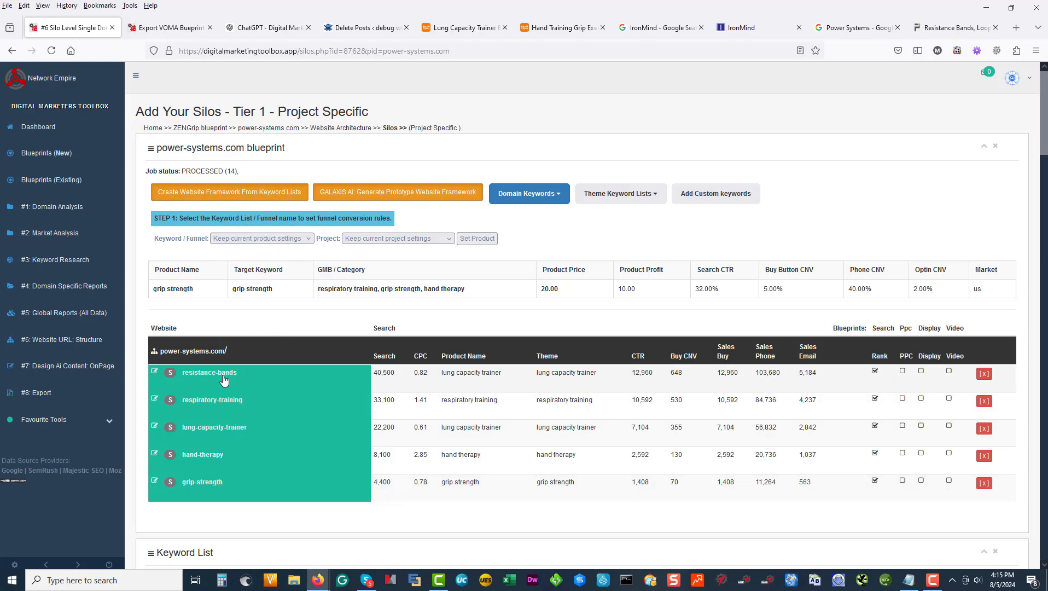
Step: Delete the resistance-bands silo from the power-systems.com blueprint
{"action": "left_click", "coordinate": [983, 374]}
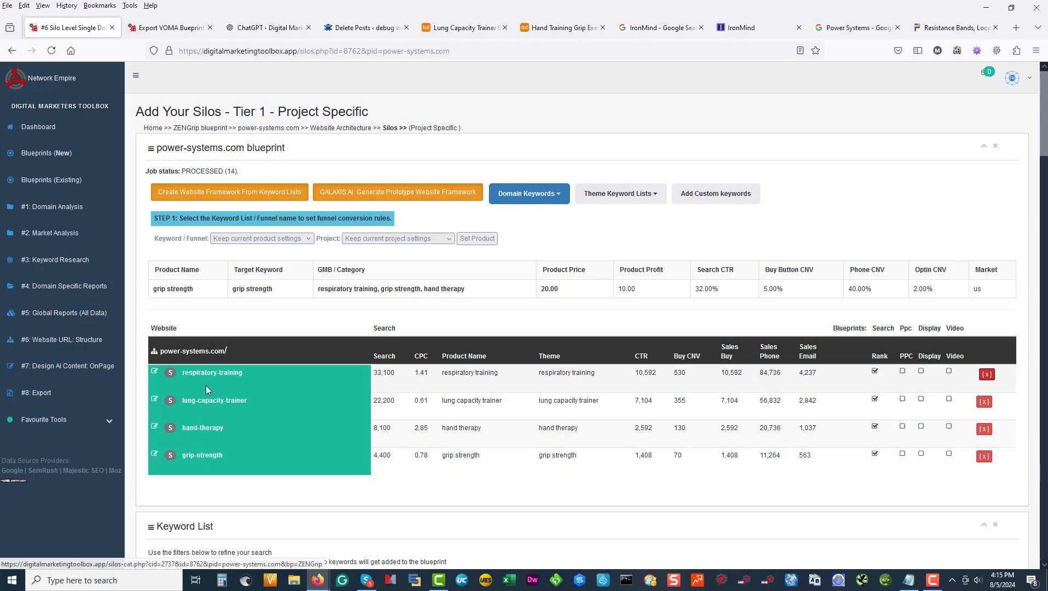
Step: Delete the respiratory-training, lung-capacity-trainer, hand-therapy and grip-strength silos from the power-systems.com blueprint
{"action": "left_click", "coordinate": [984, 456]}
{"action": "left_click", "coordinate": [985, 406]}
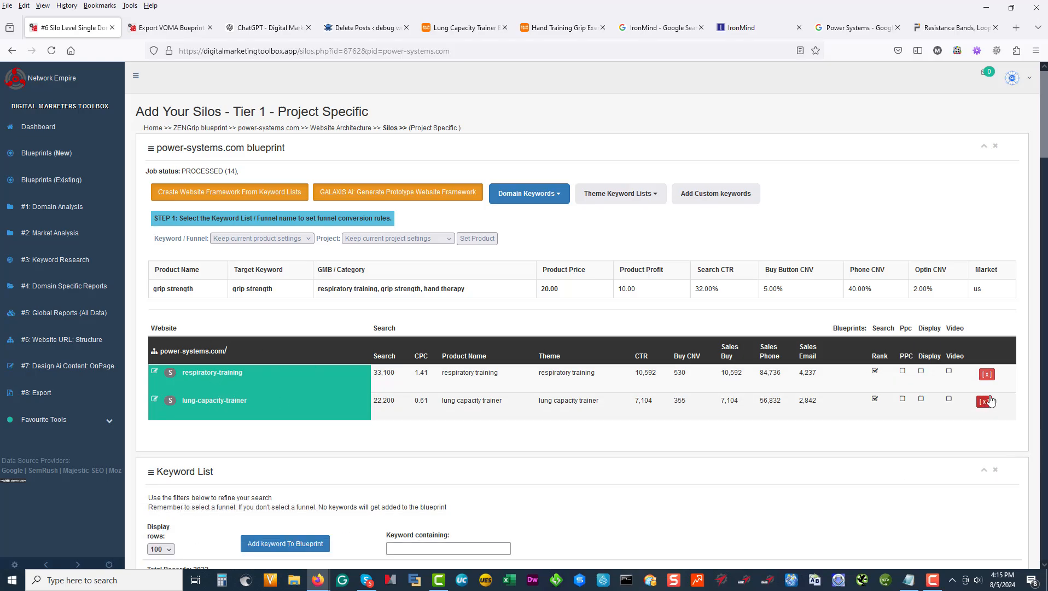
{"action": "left_click", "coordinate": [987, 378]}
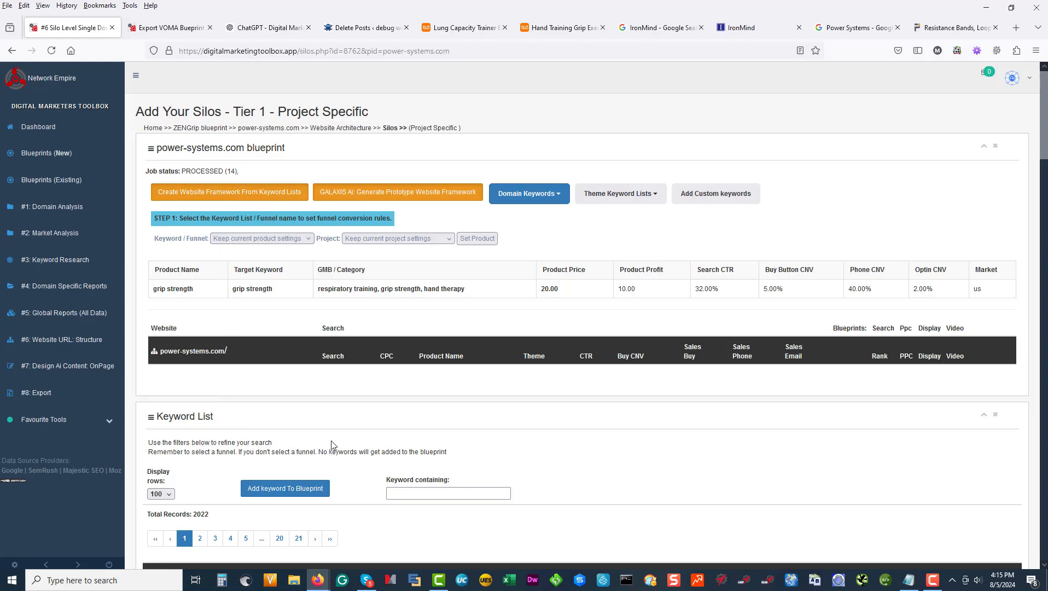
Step: Add the resistance-bands keyword to the emptied blueprint as a silo under the grip strength funnel
{"action": "scroll", "coordinate": [332, 444], "scroll_direction": "down", "scroll_amount": 5}
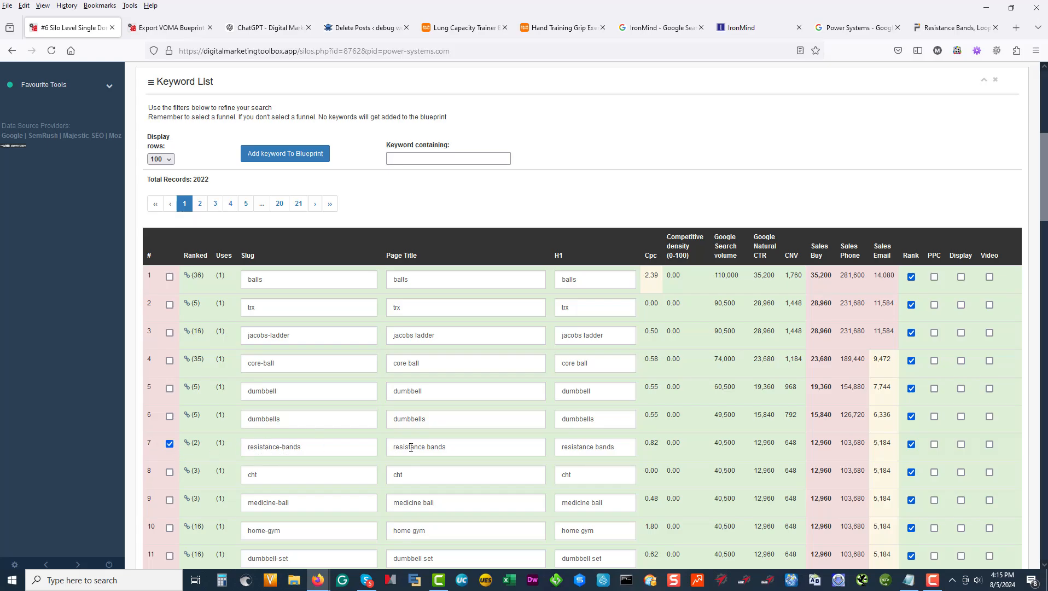
{"action": "scroll", "coordinate": [470, 427], "scroll_direction": "up", "scroll_amount": 4}
{"action": "left_click", "coordinate": [298, 378]}
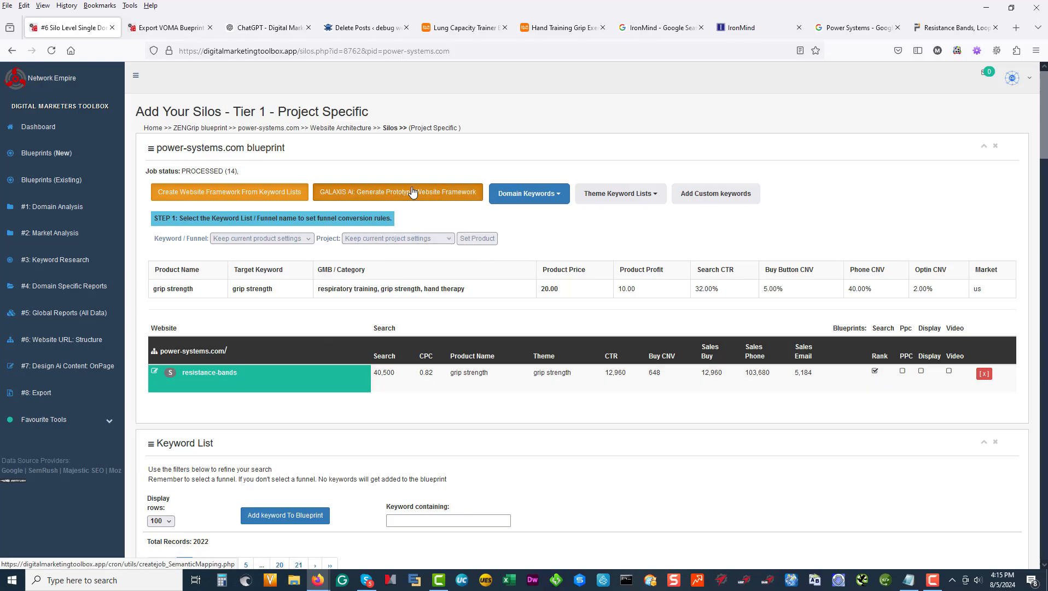
Step: Add the grip-strengthener keyword from the domain keyword list to the blueprint as a silo
{"action": "mouse_move", "coordinate": [337, 279]}
{"action": "scroll", "coordinate": [336, 290], "scroll_direction": "down", "scroll_amount": 8}
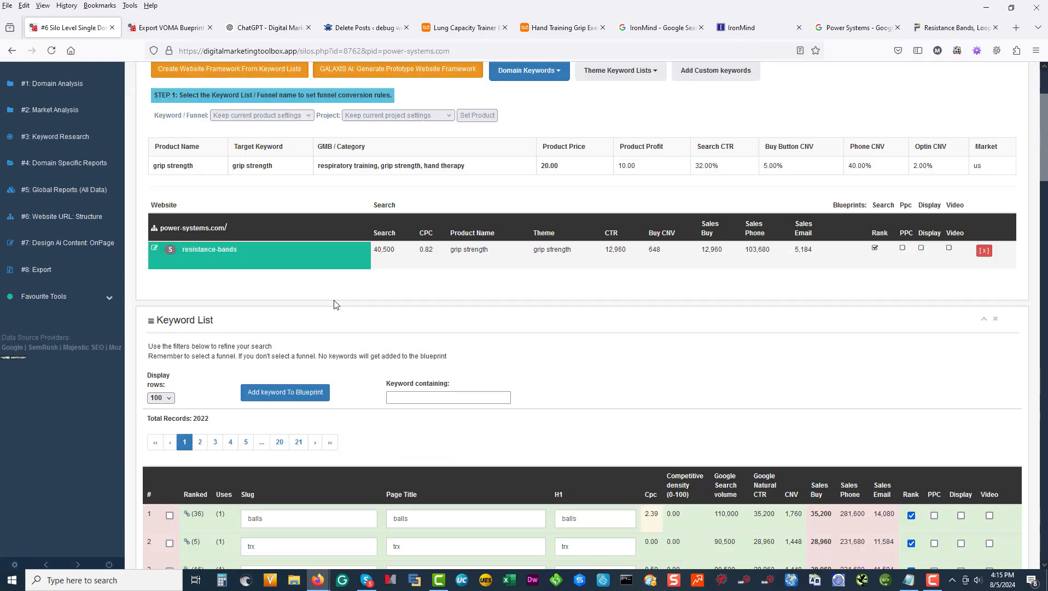
{"action": "scroll", "coordinate": [336, 302], "scroll_direction": "down", "scroll_amount": 2}
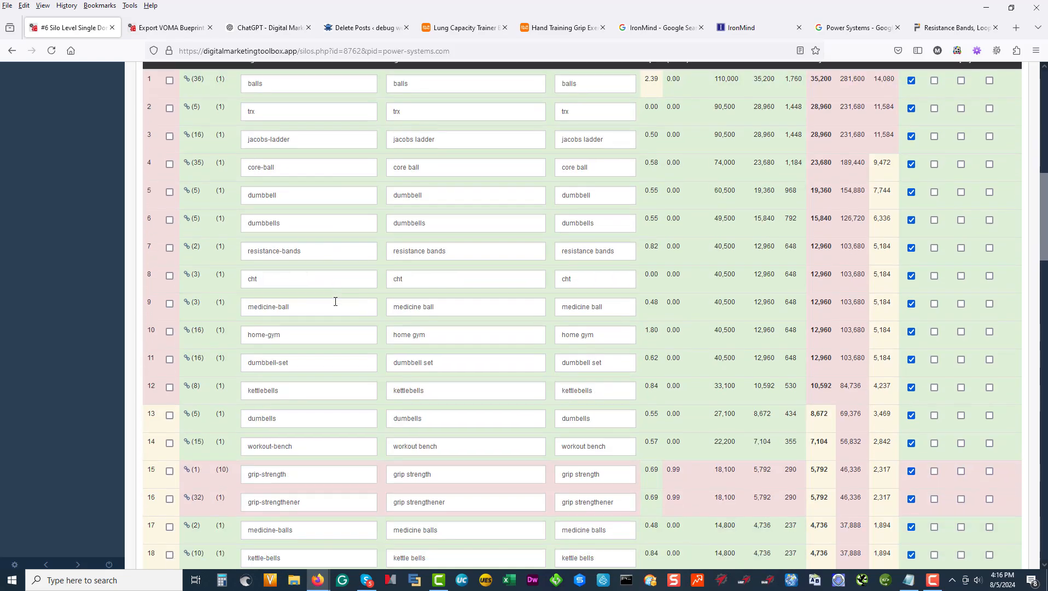
{"action": "scroll", "coordinate": [335, 301], "scroll_direction": "down", "scroll_amount": 2}
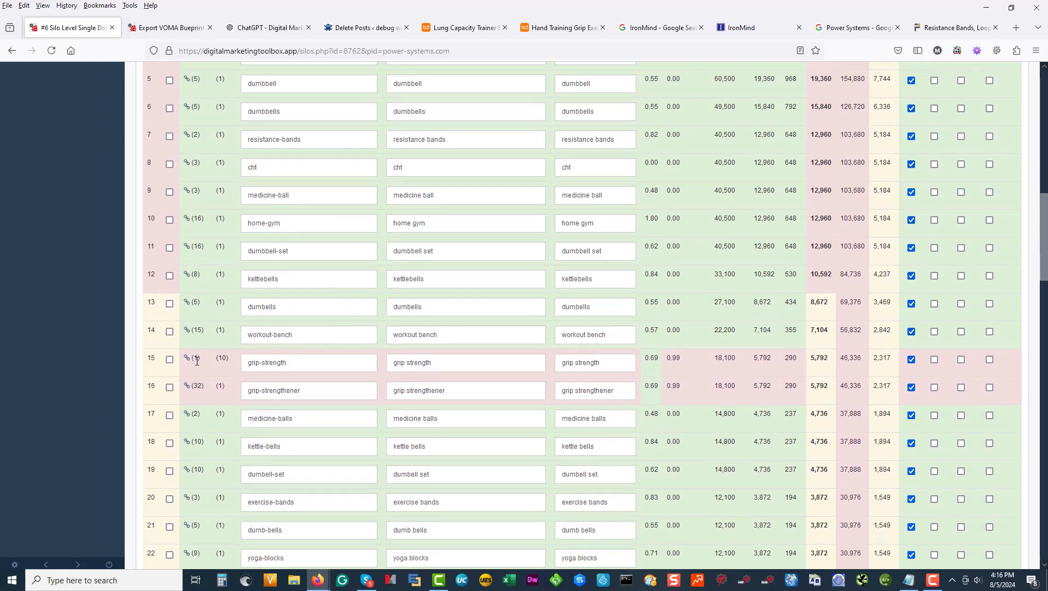
{"action": "left_click", "coordinate": [169, 387]}
{"action": "scroll", "coordinate": [348, 357], "scroll_direction": "up", "scroll_amount": 1}
{"action": "scroll", "coordinate": [347, 356], "scroll_direction": "down", "scroll_amount": 1}
{"action": "scroll", "coordinate": [463, 334], "scroll_direction": "up", "scroll_amount": 10}
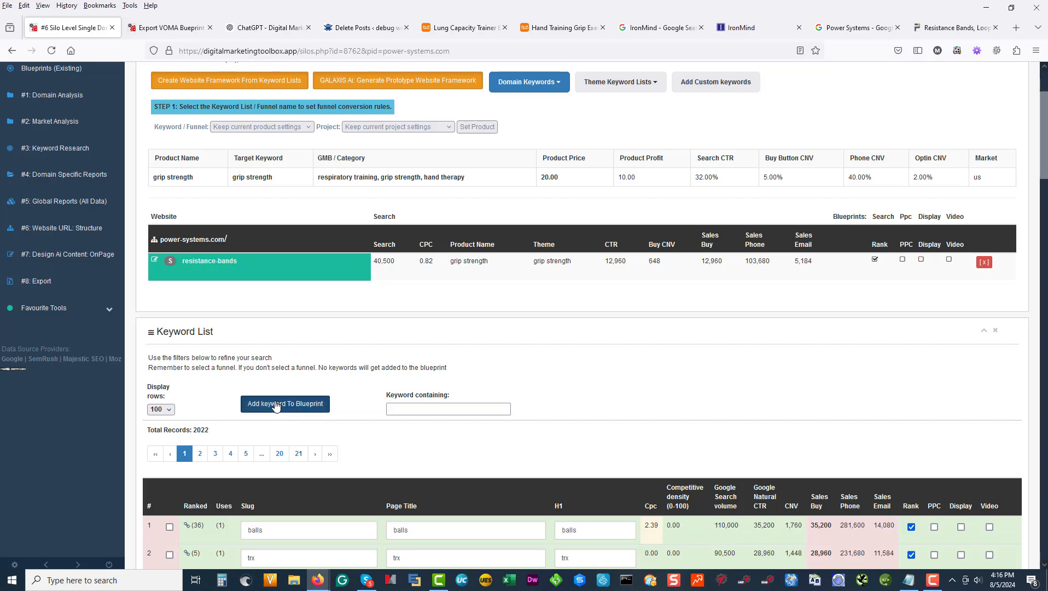
{"action": "left_click", "coordinate": [275, 404]}
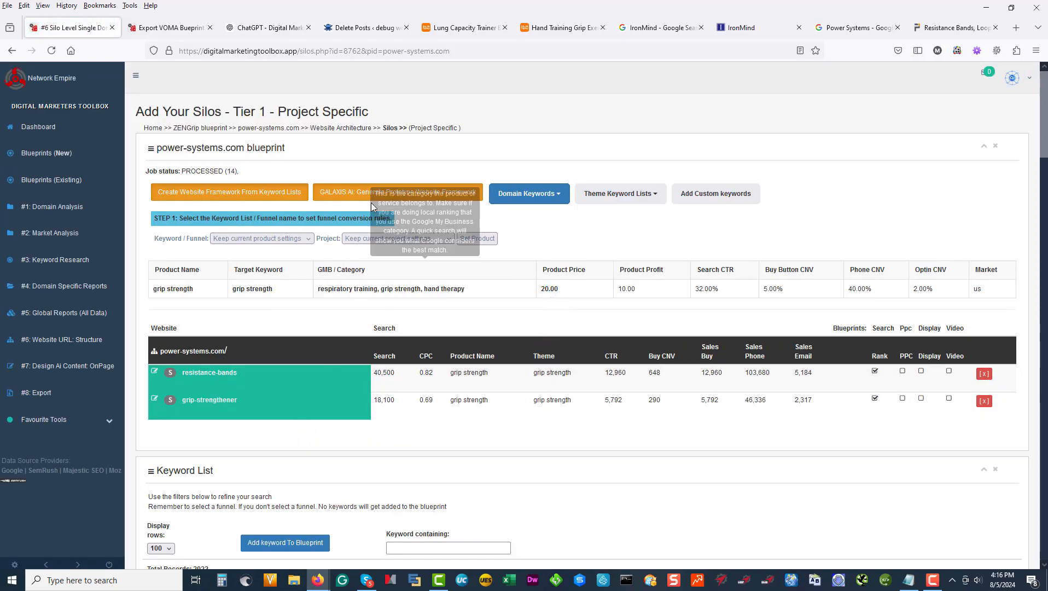
Step: Submit a GALAXIS AI job to generate the prototype website framework and acknowledge the submission notice
{"action": "left_click", "coordinate": [409, 195]}
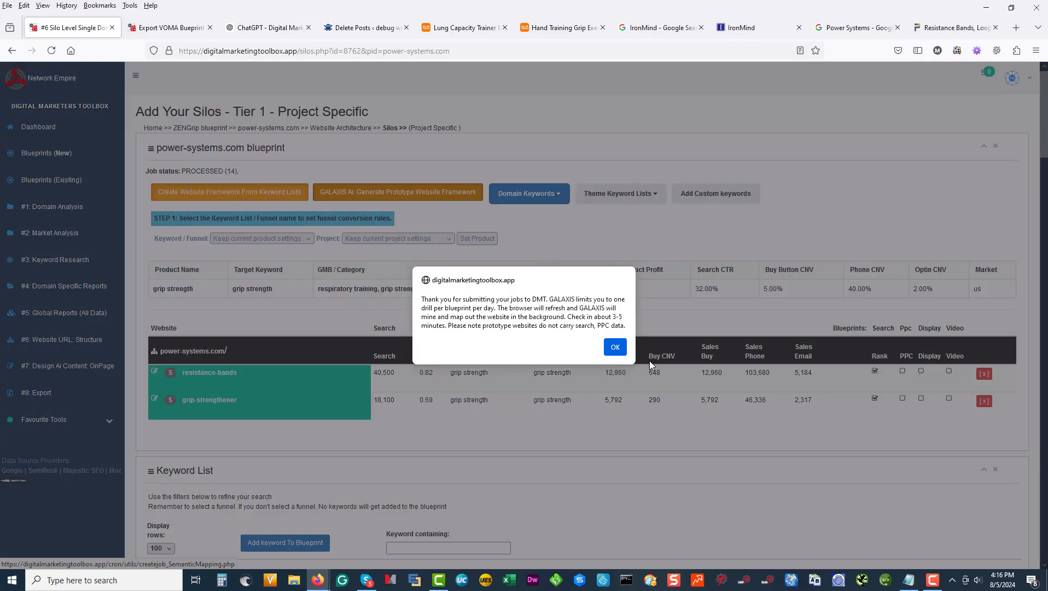
{"action": "left_click", "coordinate": [615, 349]}
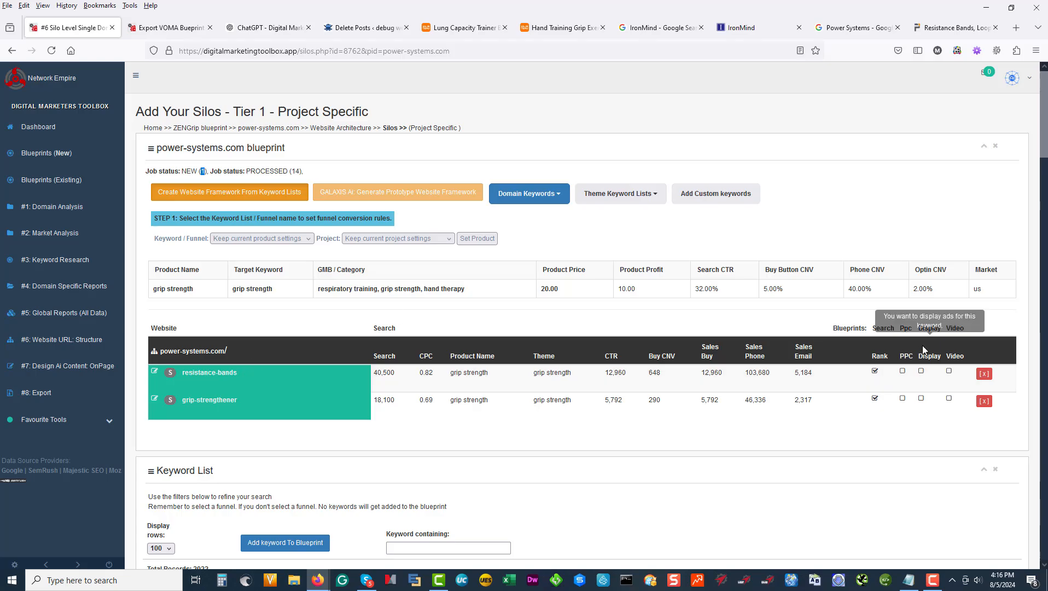
Step: Look through the domain keyword list for further silo candidates, dismissing the chat notification
{"action": "left_click", "coordinate": [105, 345]}
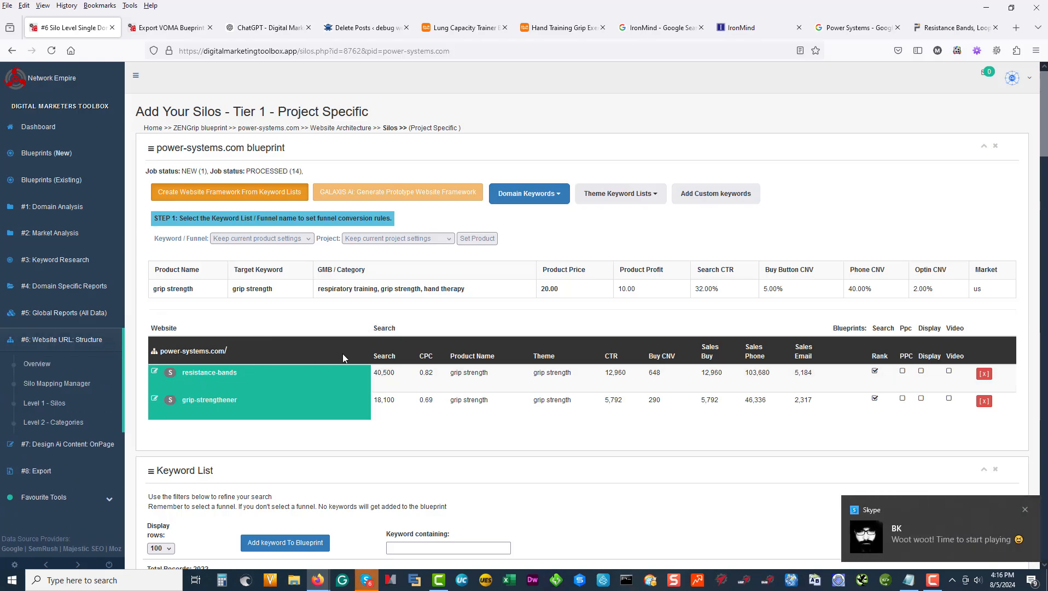
{"action": "scroll", "coordinate": [343, 354], "scroll_direction": "down", "scroll_amount": 4}
{"action": "scroll", "coordinate": [495, 380], "scroll_direction": "down", "scroll_amount": 4}
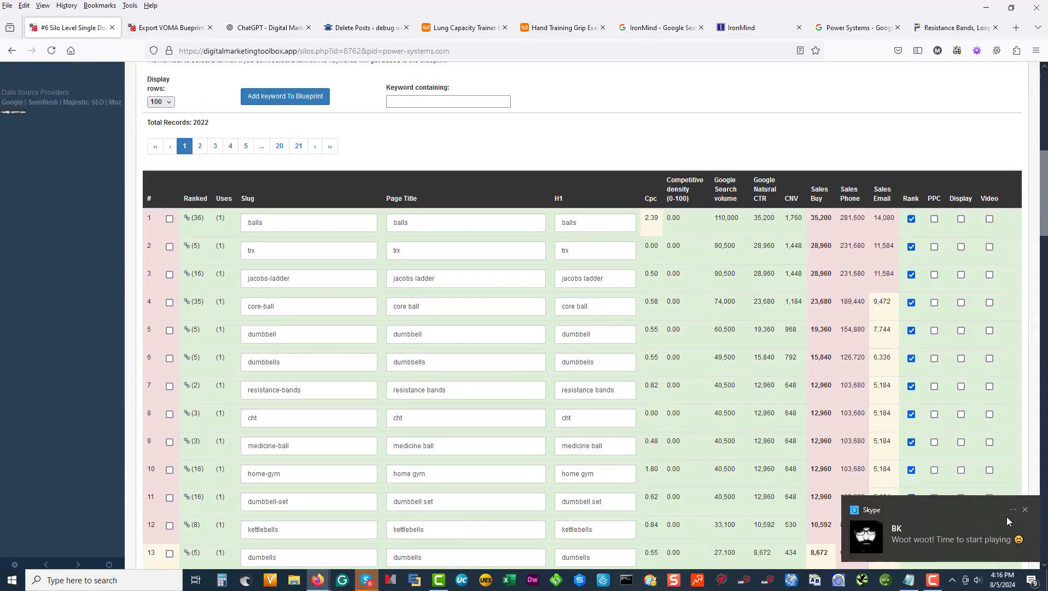
{"action": "left_click", "coordinate": [1024, 511]}
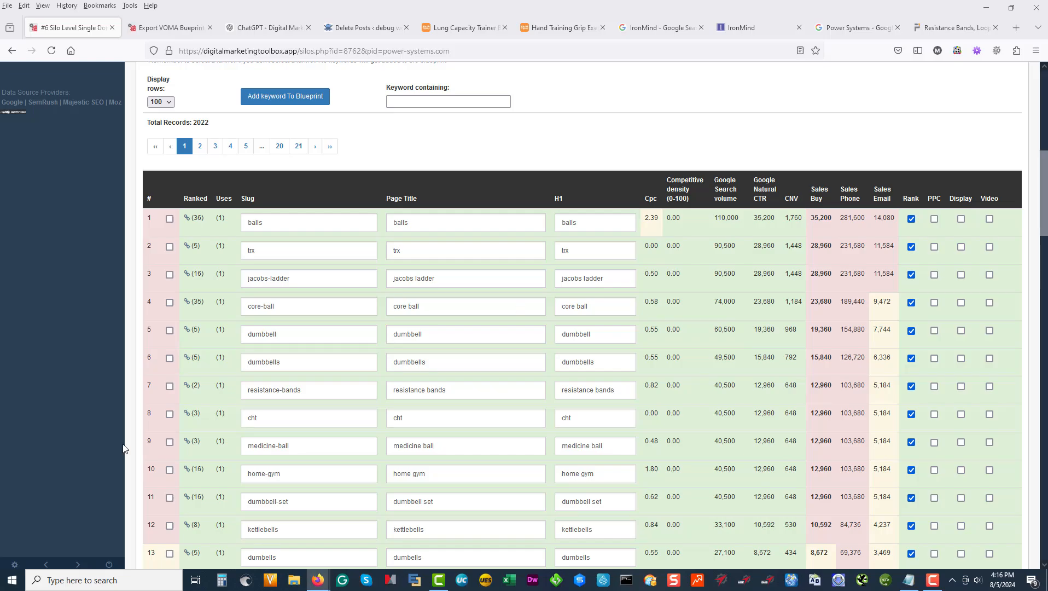
{"action": "scroll", "coordinate": [343, 306], "scroll_direction": "down", "scroll_amount": 8}
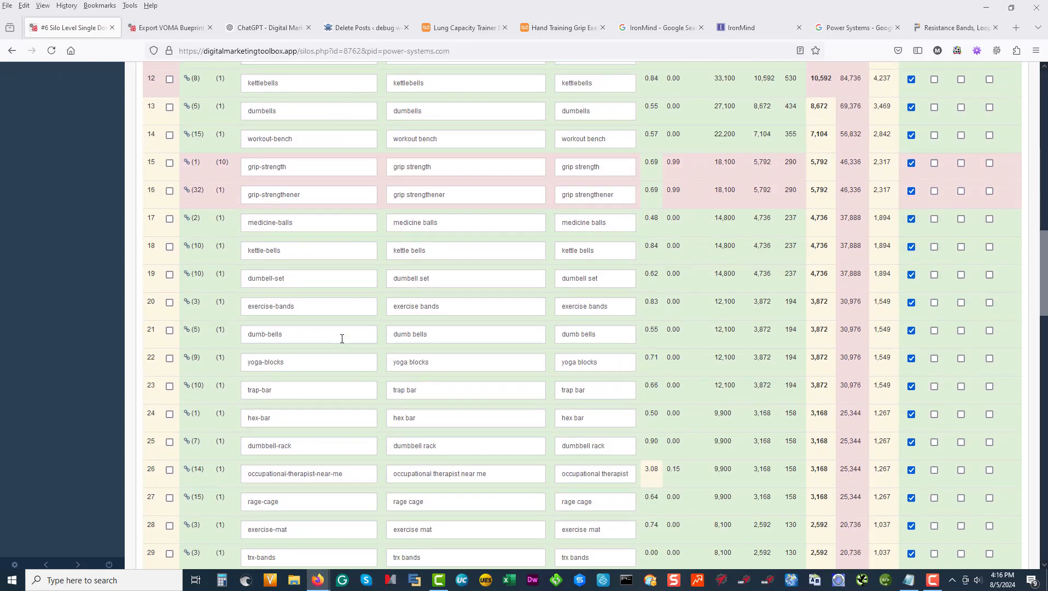
{"action": "scroll", "coordinate": [342, 340], "scroll_direction": "up", "scroll_amount": 12}
{"action": "scroll", "coordinate": [397, 371], "scroll_direction": "up", "scroll_amount": 4}
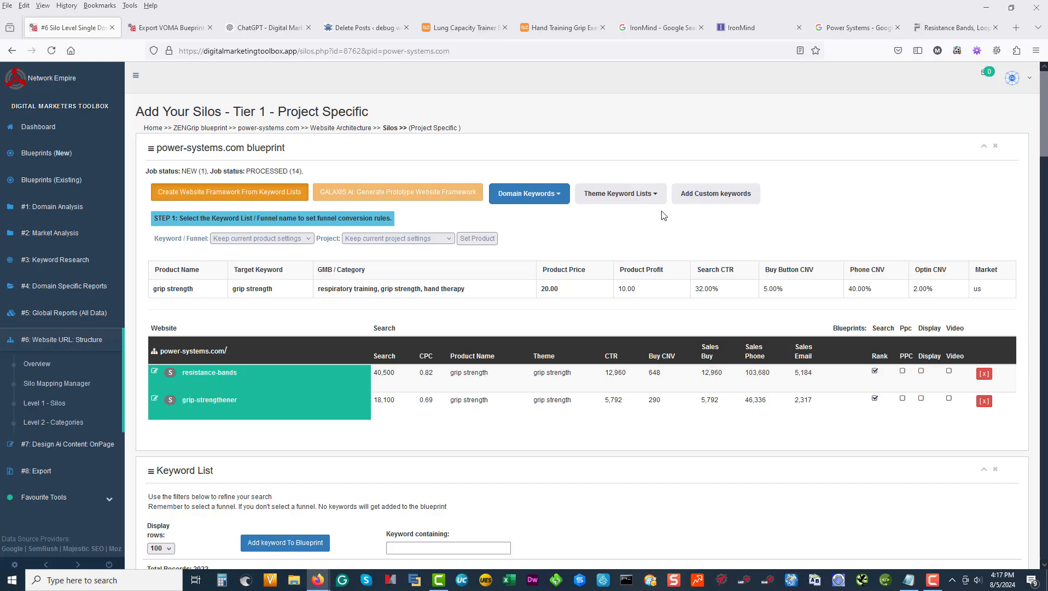
Step: Add a custom keyword "about ZenGrip" with the same text as slug, page title and H1, ranked for search
{"action": "left_click", "coordinate": [716, 200]}
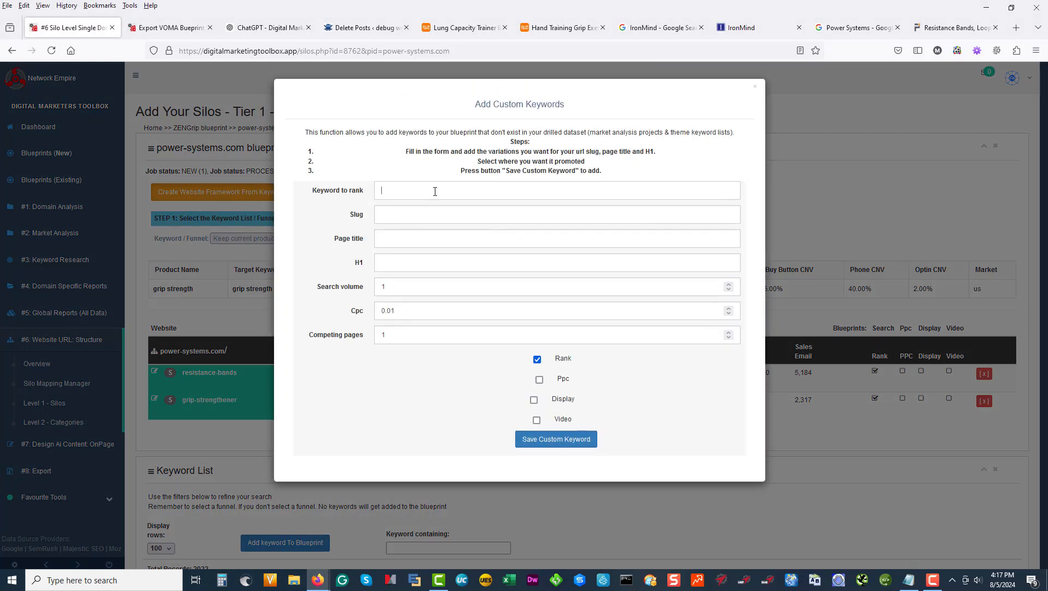
{"action": "type", "text": "about"}
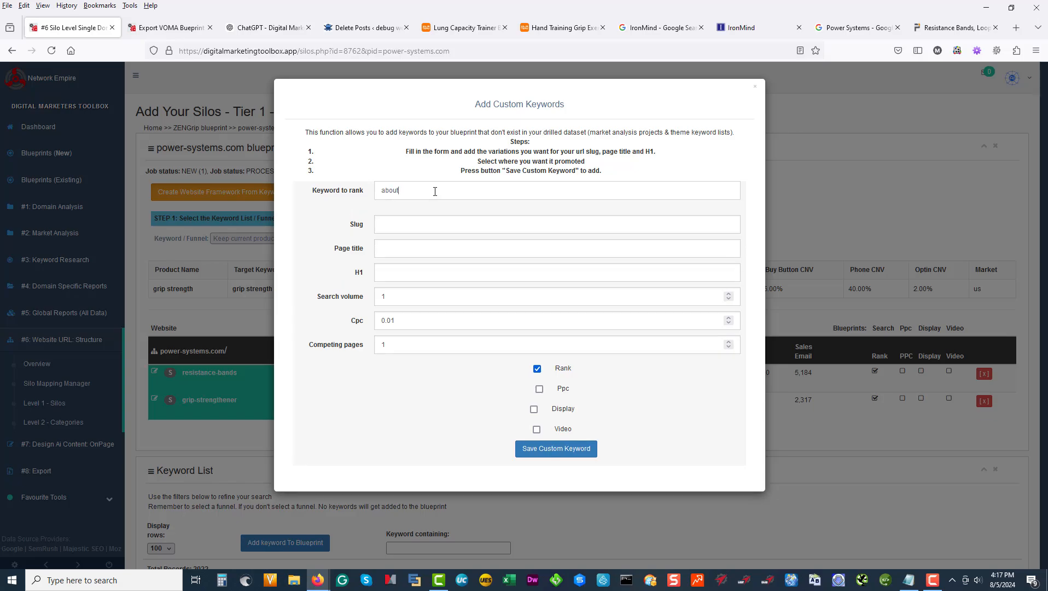
{"action": "double_click", "coordinate": [398, 189]}
{"action": "left_click", "coordinate": [424, 187]}
{"action": "left_click_drag", "start_coordinate": [440, 195], "coordinate": [333, 207]}
{"action": "key", "text": "ctrl+c"}
{"action": "left_click", "coordinate": [416, 224]}
{"action": "key", "text": "ctrl+v"}
{"action": "left_click", "coordinate": [408, 252]}
{"action": "key", "text": "ctrl+v"}
{"action": "key", "text": "ctrl+v"}
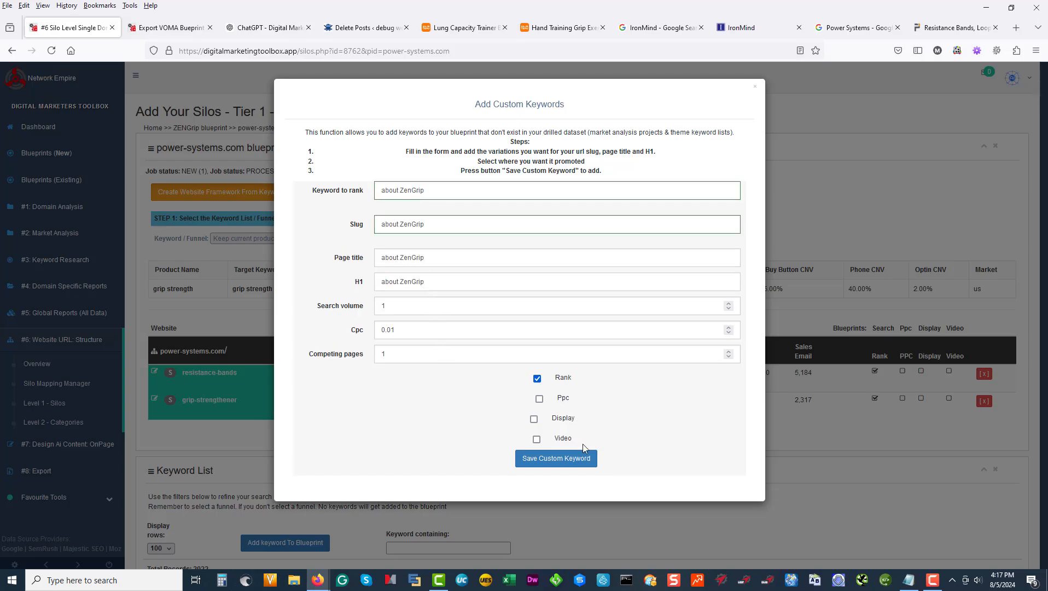
{"action": "left_click", "coordinate": [553, 458]}
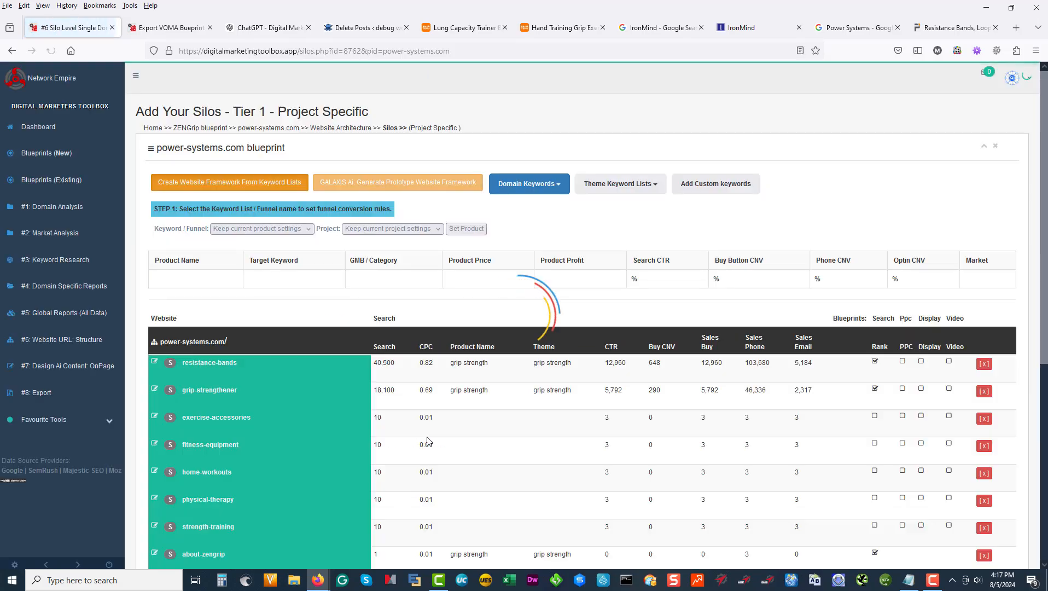
Step: Examine the blueprint's silo list and GALAXIS job status for silos generated by the prototype framework job
{"action": "scroll", "coordinate": [380, 278], "scroll_direction": "down", "scroll_amount": 3}
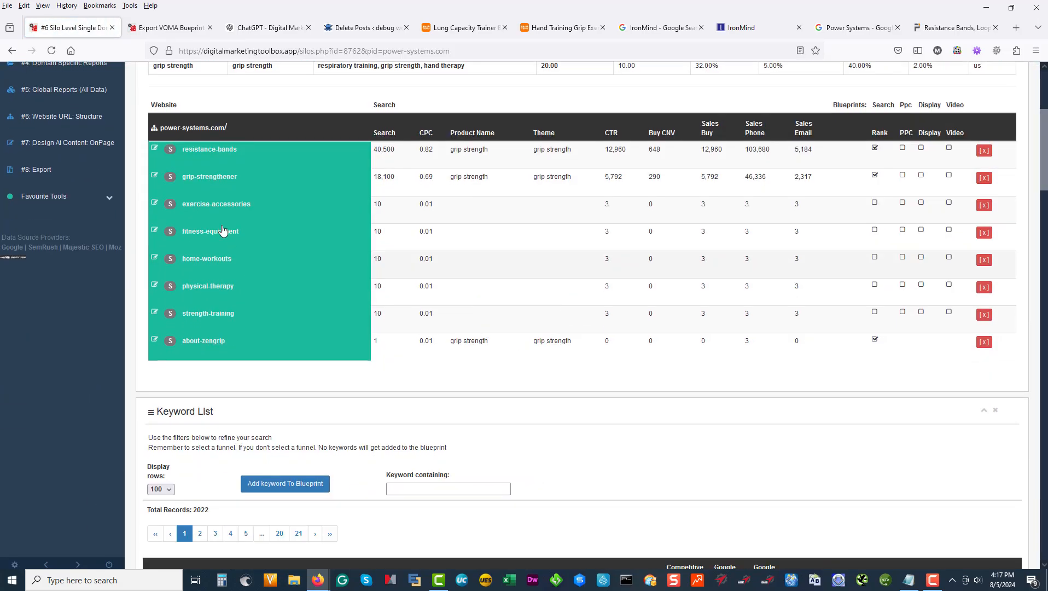
{"action": "scroll", "coordinate": [327, 224], "scroll_direction": "up", "scroll_amount": 1}
{"action": "scroll", "coordinate": [326, 224], "scroll_direction": "up", "scroll_amount": 3}
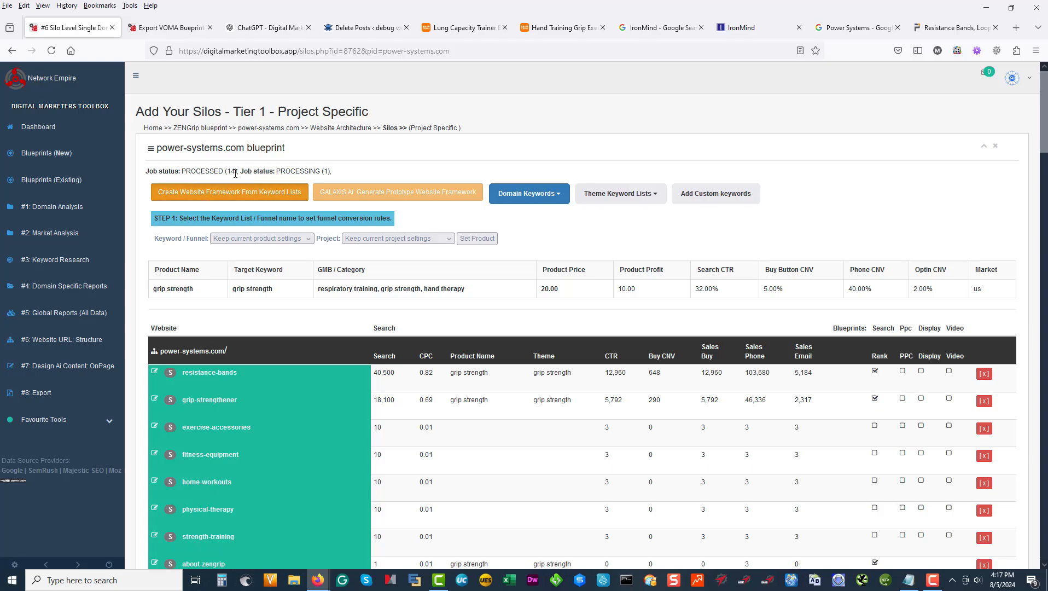
{"action": "double_click", "coordinate": [230, 172]}
{"action": "scroll", "coordinate": [322, 181], "scroll_direction": "down", "scroll_amount": 4}
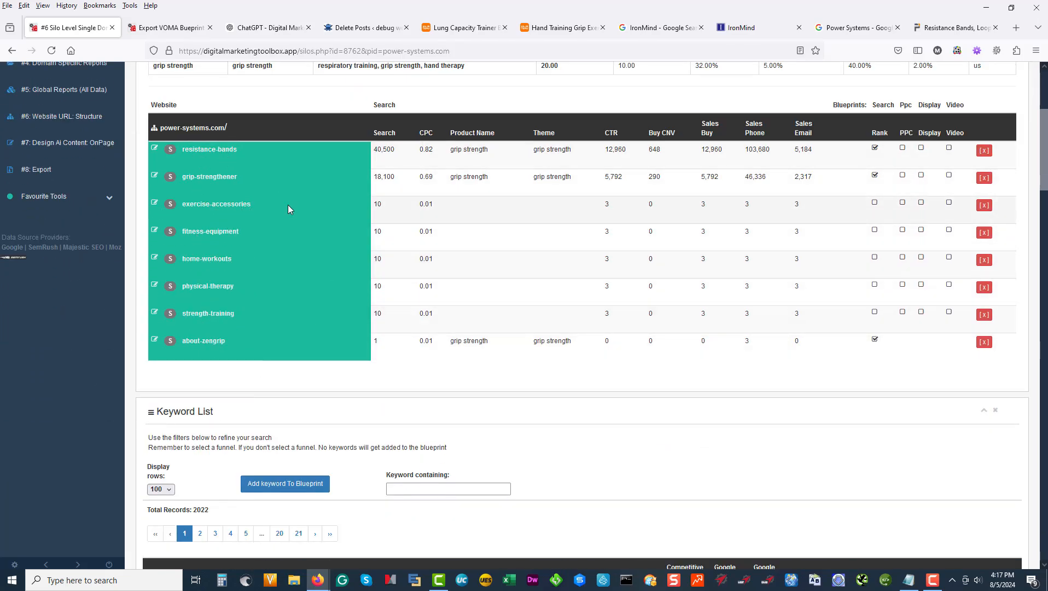
{"action": "scroll", "coordinate": [287, 204], "scroll_direction": "up", "scroll_amount": 2}
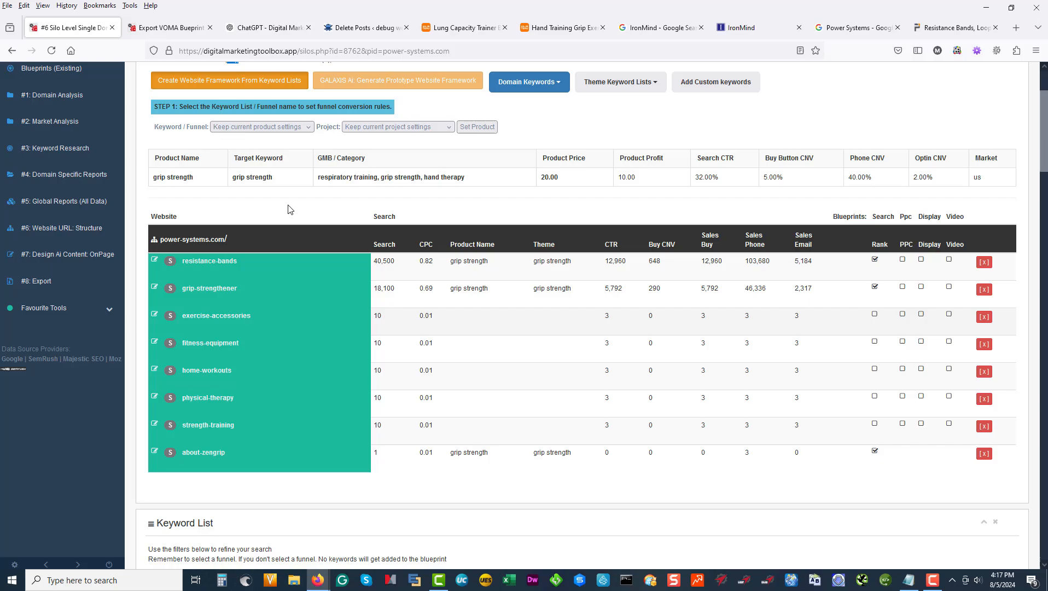
{"action": "left_click", "coordinate": [55, 282]}
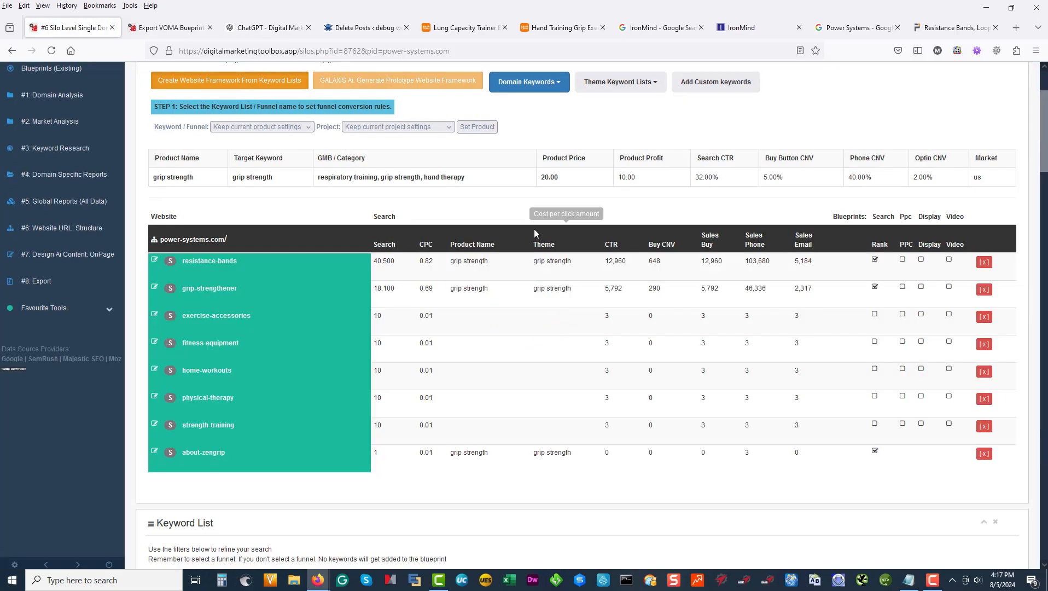
{"action": "scroll", "coordinate": [533, 232], "scroll_direction": "up", "scroll_amount": 3}
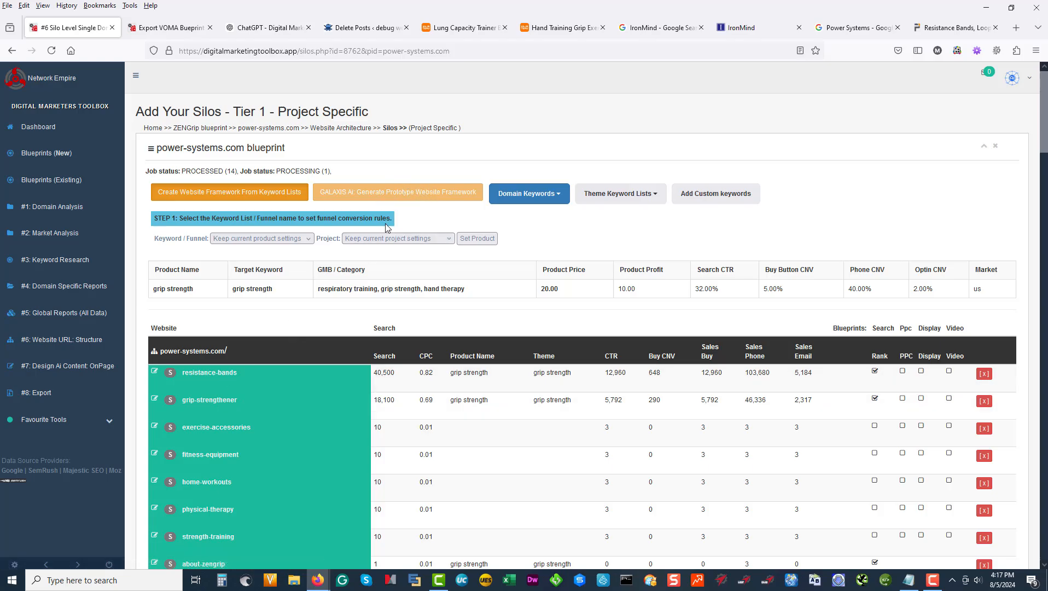
{"action": "scroll", "coordinate": [408, 326], "scroll_direction": "down", "scroll_amount": 4}
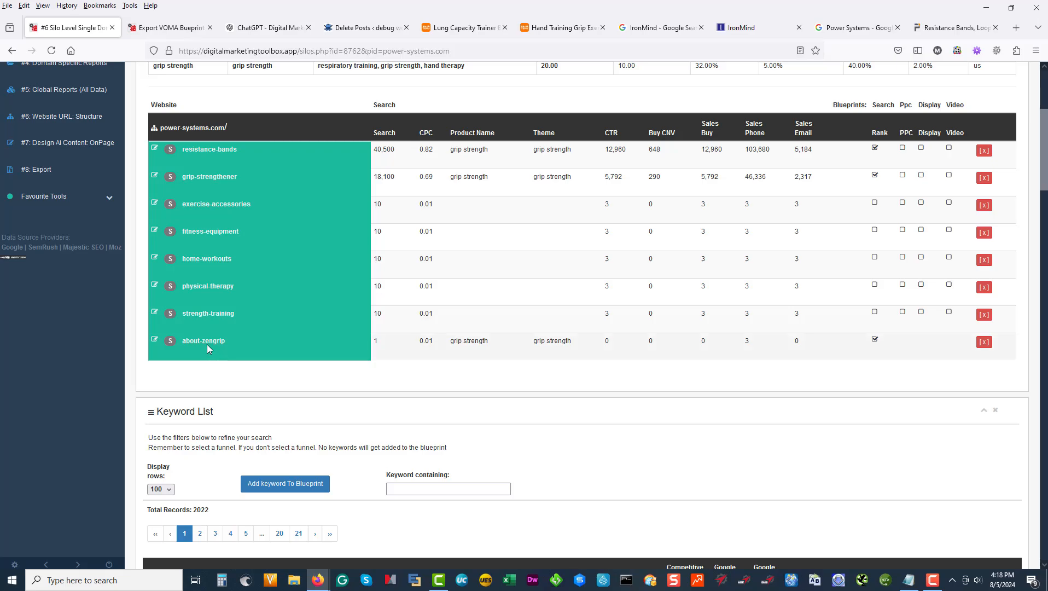
{"action": "scroll", "coordinate": [524, 356], "scroll_direction": "up", "scroll_amount": 4}
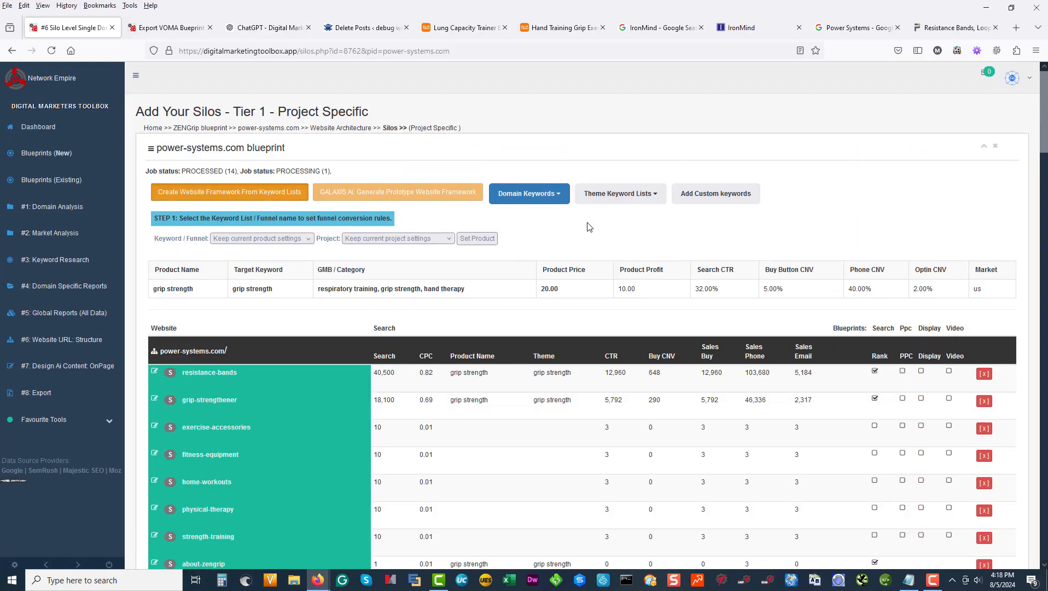
Step: Add a custom keyword "zengrip store" with the same text as slug, page title and H1, ranked for search
{"action": "left_click", "coordinate": [716, 203]}
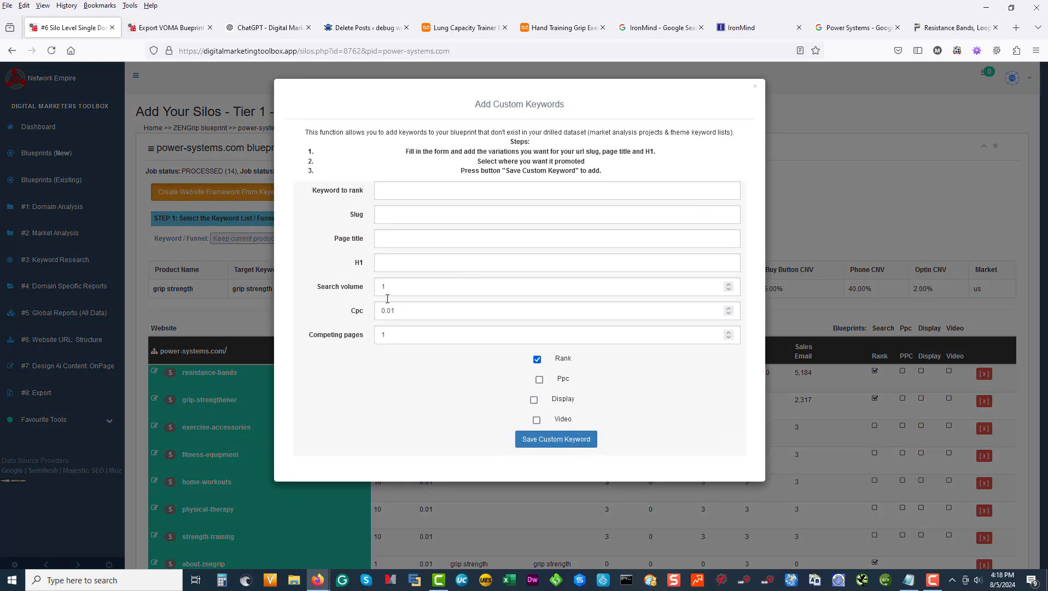
{"action": "left_click", "coordinate": [410, 188]}
{"action": "type", "text": "zengri"}
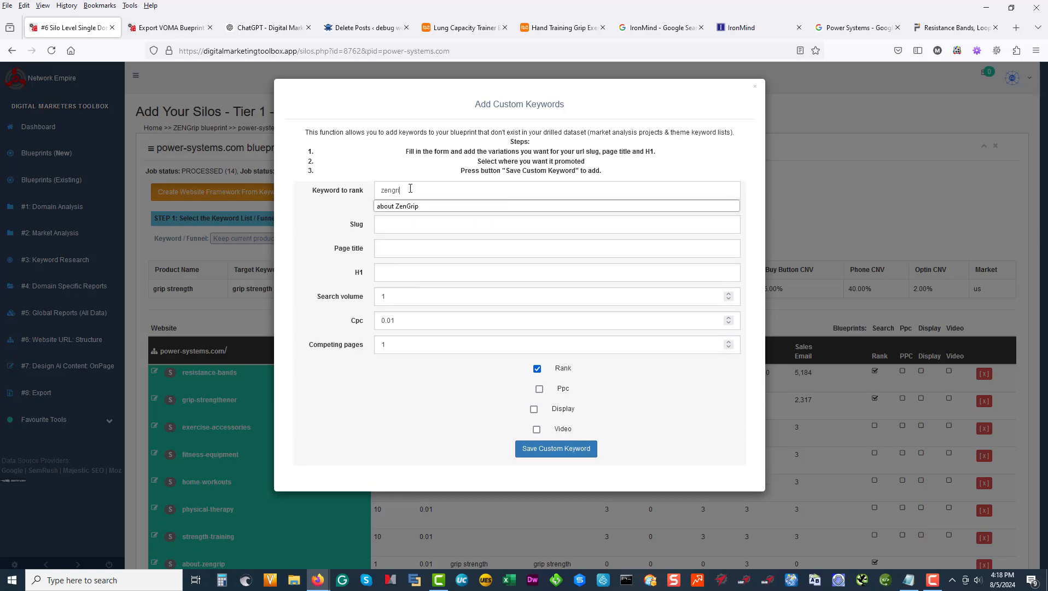
{"action": "type", "text": "p store"}
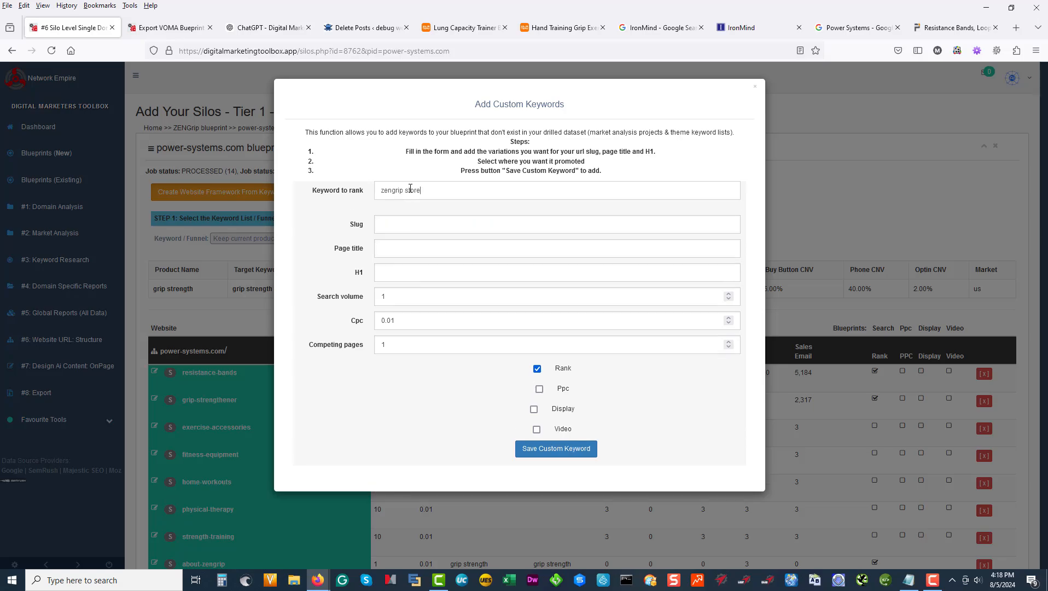
{"action": "key", "text": "ctrl+a"}
{"action": "key", "text": "ctrl+c"}
{"action": "left_click", "coordinate": [397, 228]}
{"action": "key", "text": "ctrl+v"}
{"action": "left_click", "coordinate": [402, 257]}
{"action": "key", "text": "ctrl+v"}
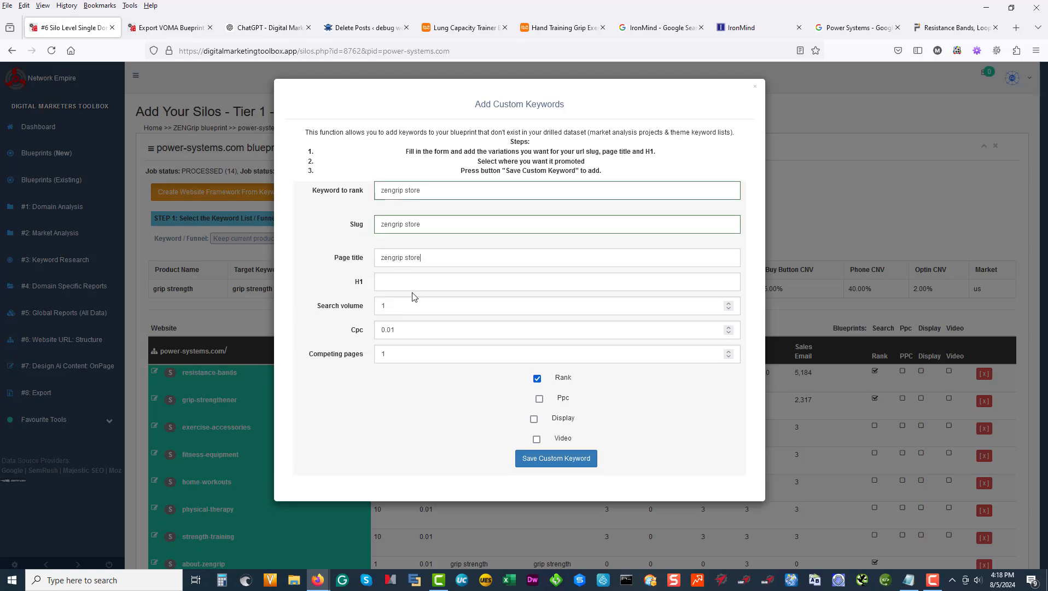
{"action": "key", "text": "ctrl+v"}
{"action": "left_click", "coordinate": [569, 461]}
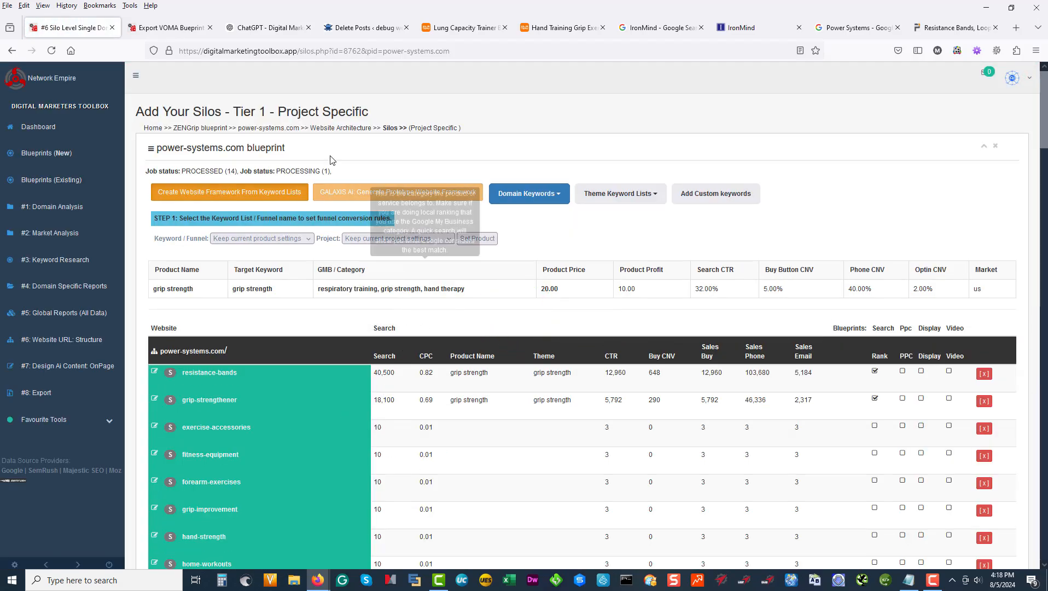
Step: Review the expanded silo list and reload the page to check the GALAXIS job's progress
{"action": "scroll", "coordinate": [377, 270], "scroll_direction": "down", "scroll_amount": 4}
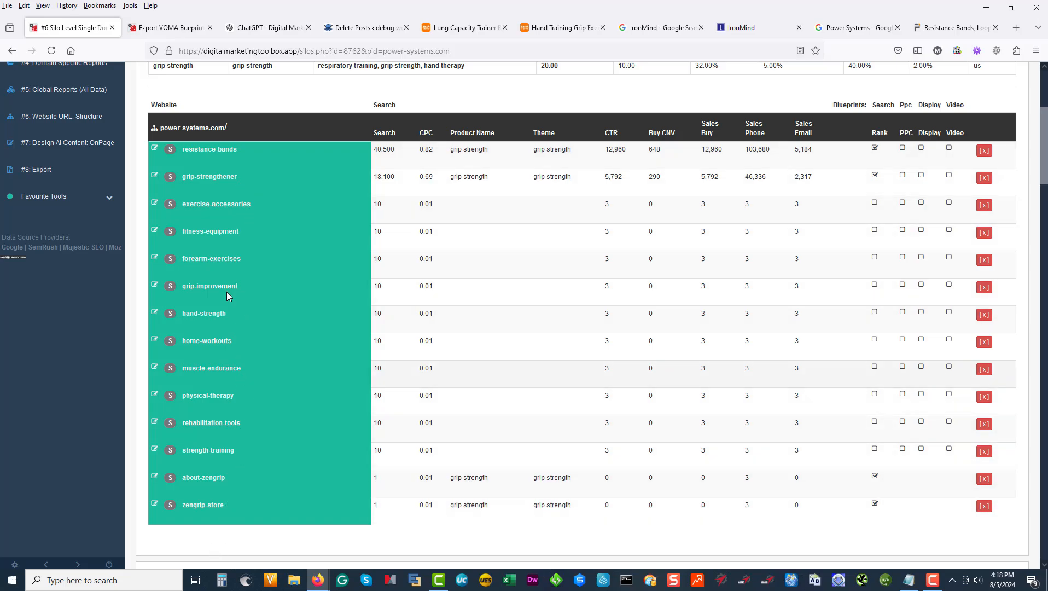
{"action": "left_click", "coordinate": [52, 51]}
{"action": "scroll", "coordinate": [334, 200], "scroll_direction": "up", "scroll_amount": 4}
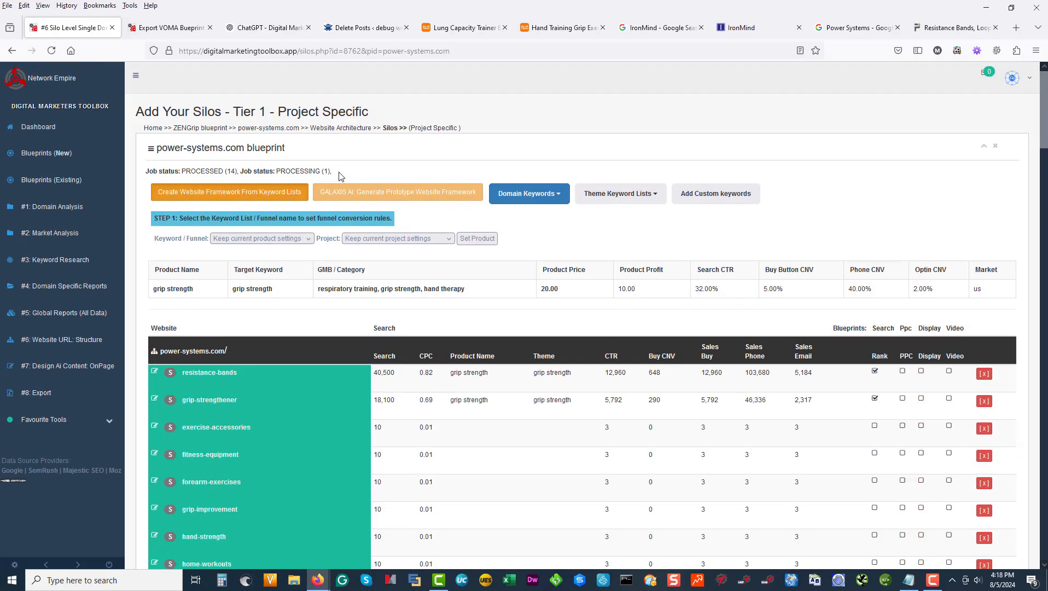
Step: Check the job status above the silo list again, refreshing the page, and look over the generated silos
{"action": "left_click_drag", "start_coordinate": [339, 175], "coordinate": [278, 174]}
{"action": "mouse_move", "coordinate": [249, 264]}
{"action": "scroll", "coordinate": [349, 248], "scroll_direction": "down", "scroll_amount": 4}
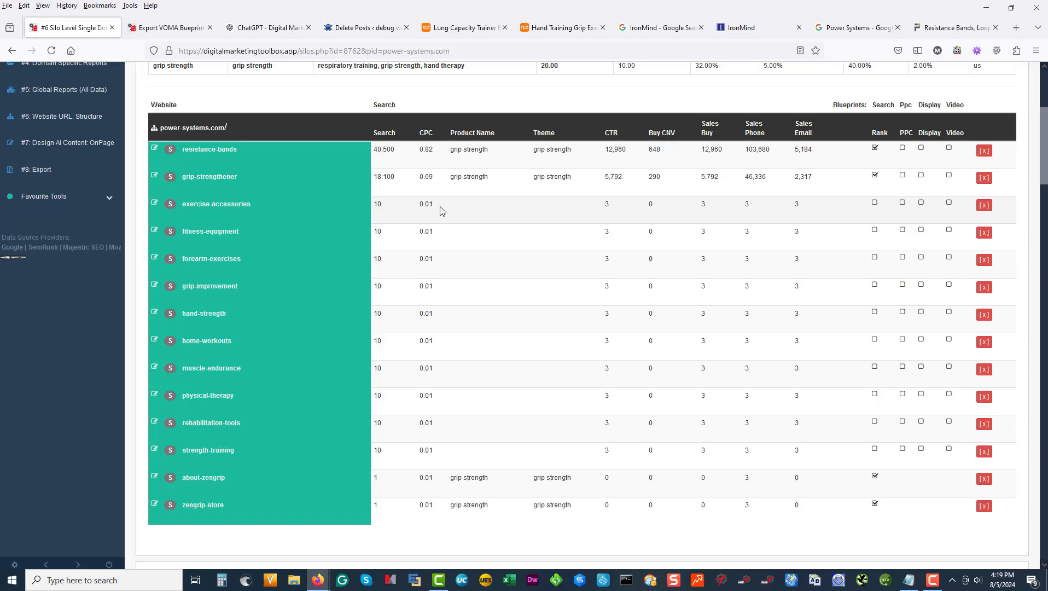
{"action": "scroll", "coordinate": [422, 212], "scroll_direction": "up", "scroll_amount": 2}
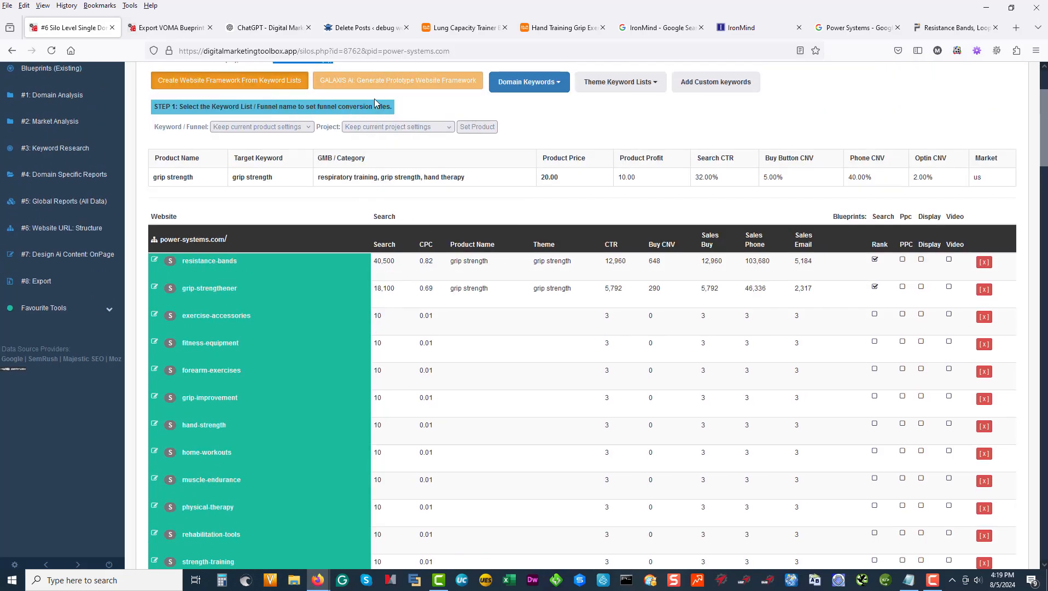
{"action": "scroll", "coordinate": [329, 432], "scroll_direction": "down", "scroll_amount": 2}
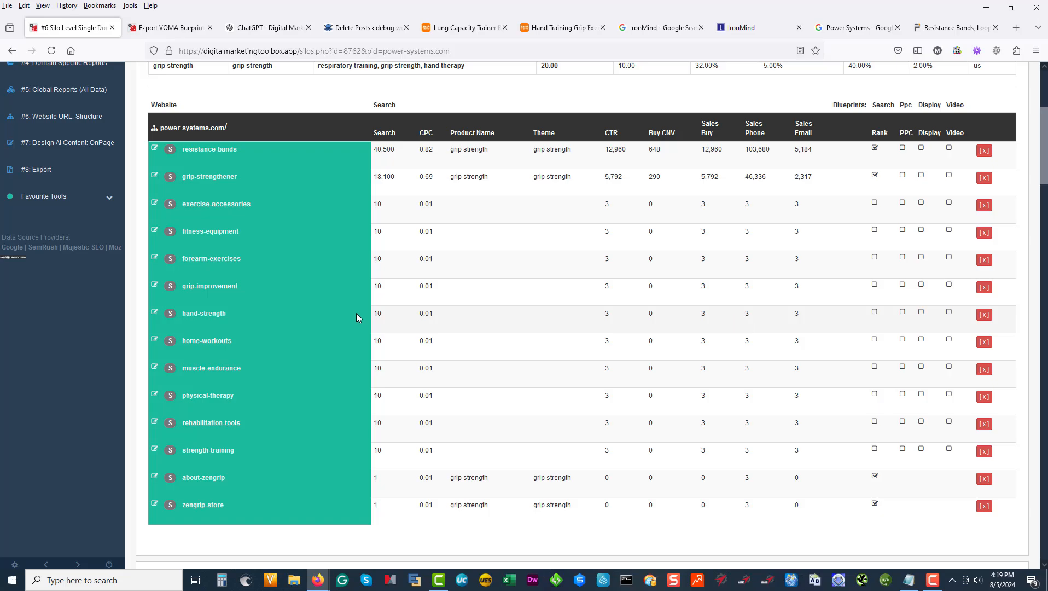
{"action": "scroll", "coordinate": [356, 313], "scroll_direction": "up", "scroll_amount": 4}
{"action": "left_click", "coordinate": [52, 50]}
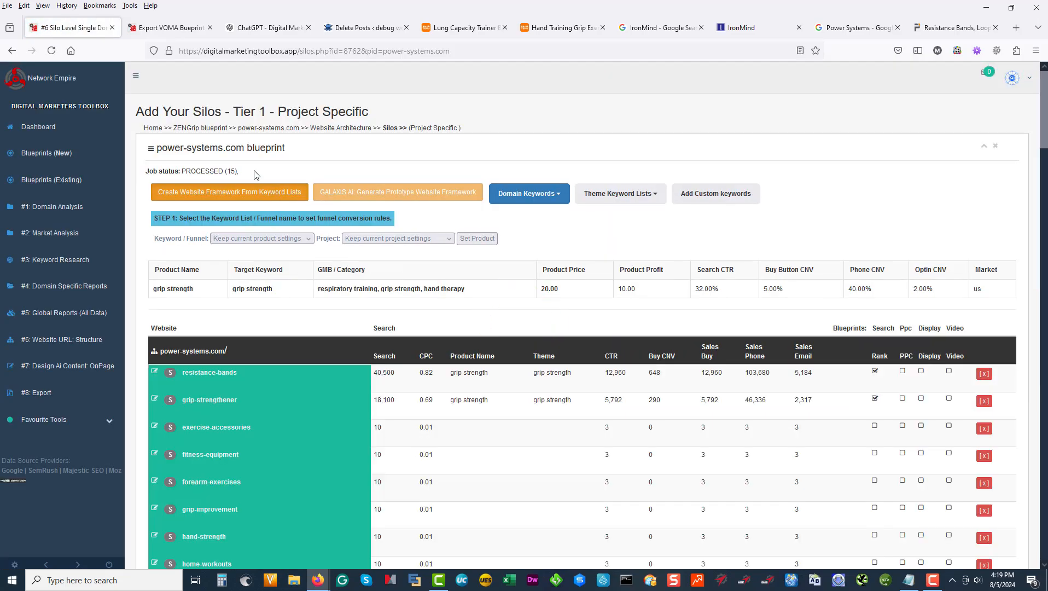
{"action": "scroll", "coordinate": [334, 173], "scroll_direction": "down", "scroll_amount": 4}
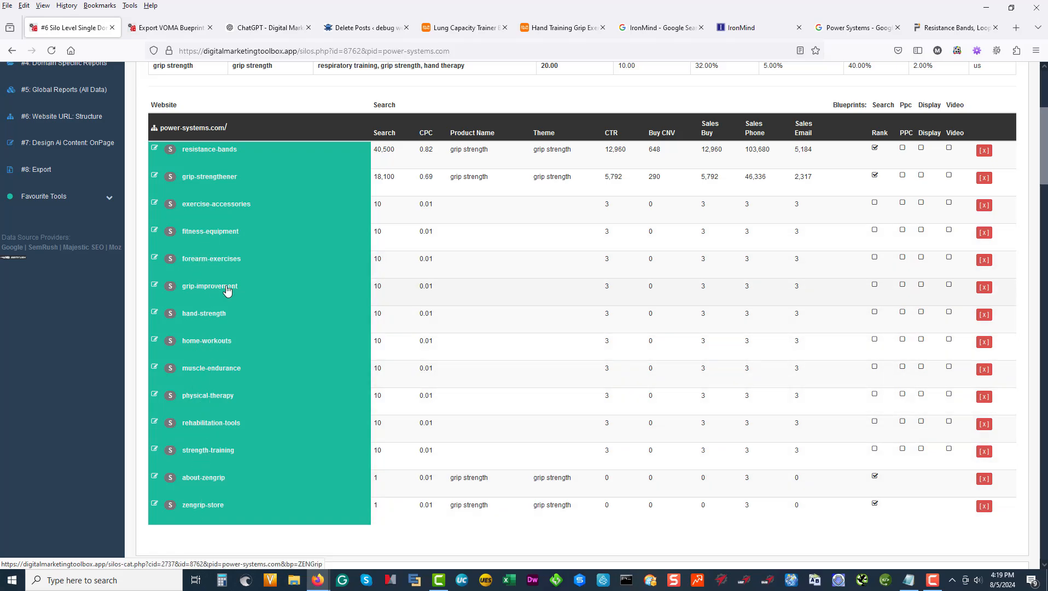
Step: Open the Level 2 categories of the website structure and examine the categories generated under each silo
{"action": "left_click", "coordinate": [59, 117]}
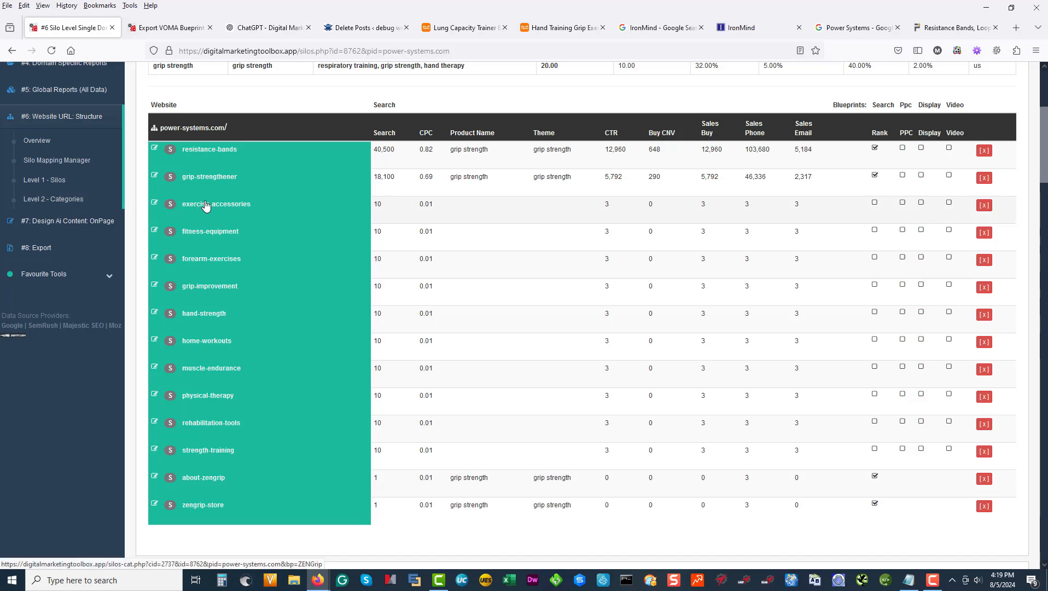
{"action": "left_click", "coordinate": [50, 204]}
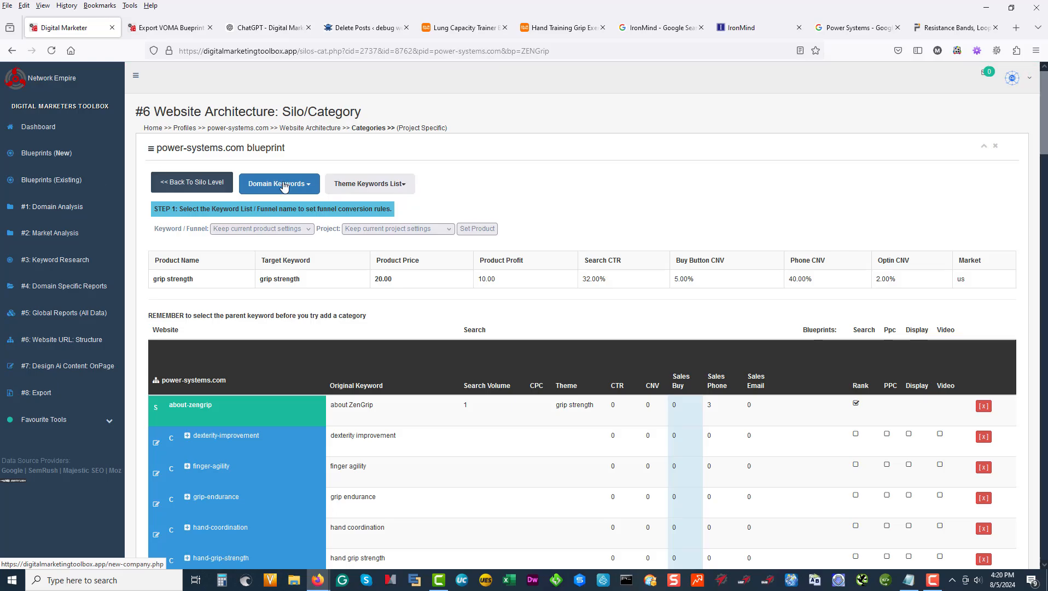
{"action": "scroll", "coordinate": [323, 188], "scroll_direction": "down", "scroll_amount": 4}
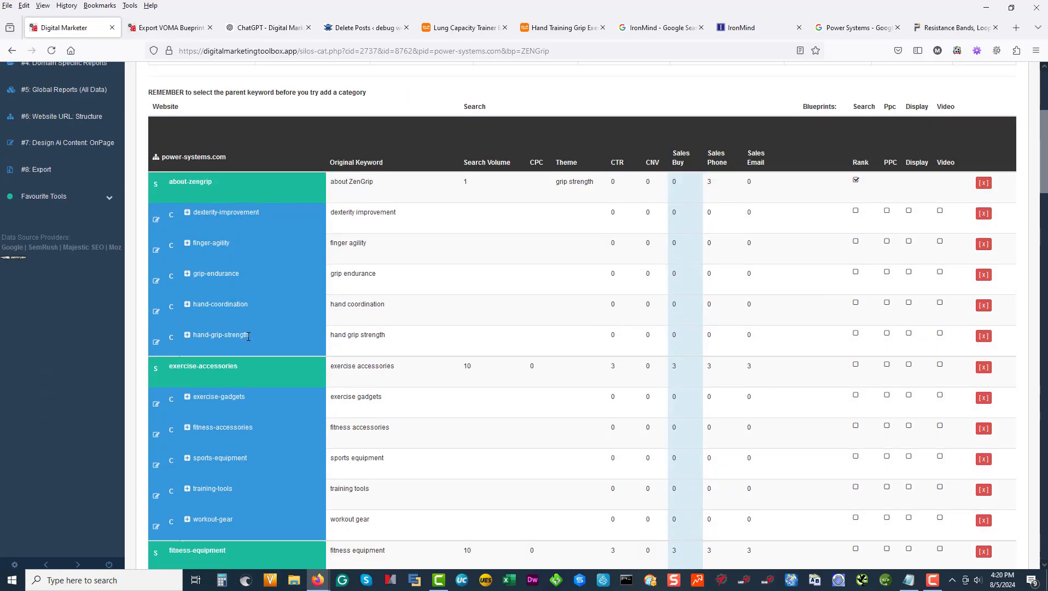
{"action": "scroll", "coordinate": [249, 336], "scroll_direction": "down", "scroll_amount": 4}
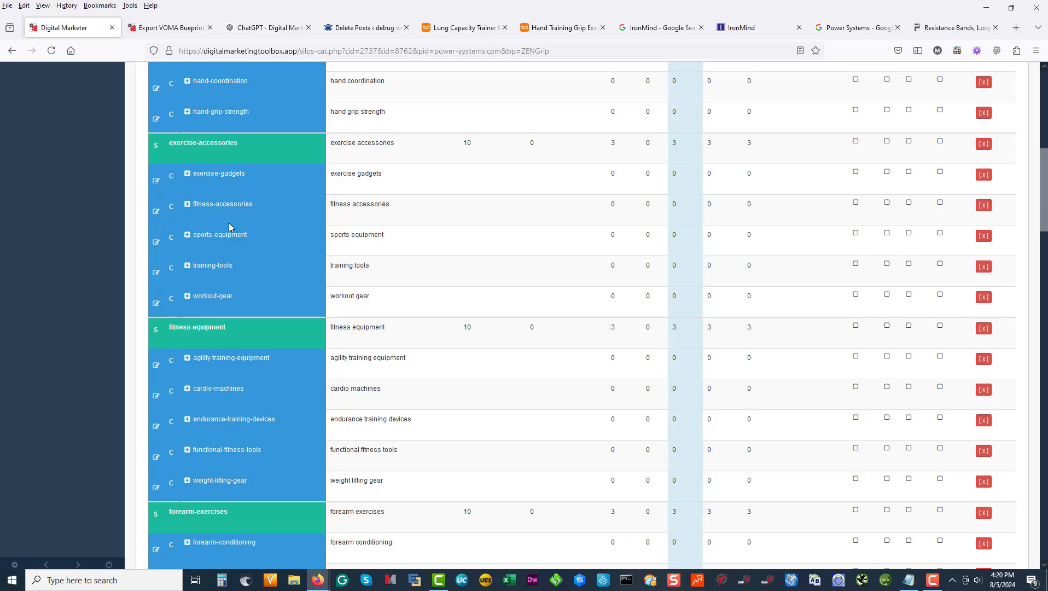
{"action": "scroll", "coordinate": [237, 306], "scroll_direction": "down", "scroll_amount": 4}
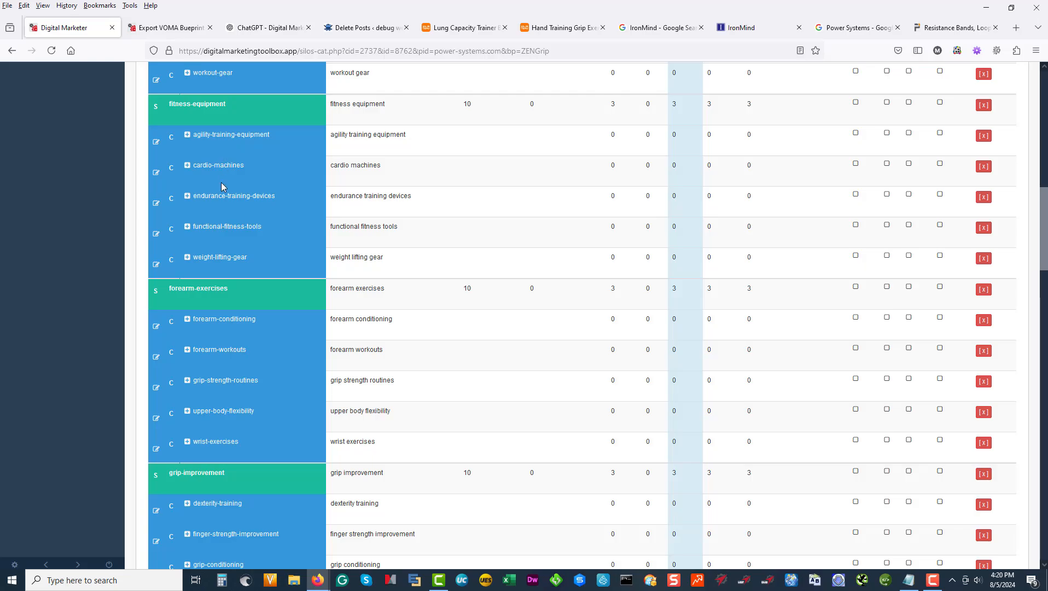
{"action": "scroll", "coordinate": [275, 253], "scroll_direction": "down", "scroll_amount": 2}
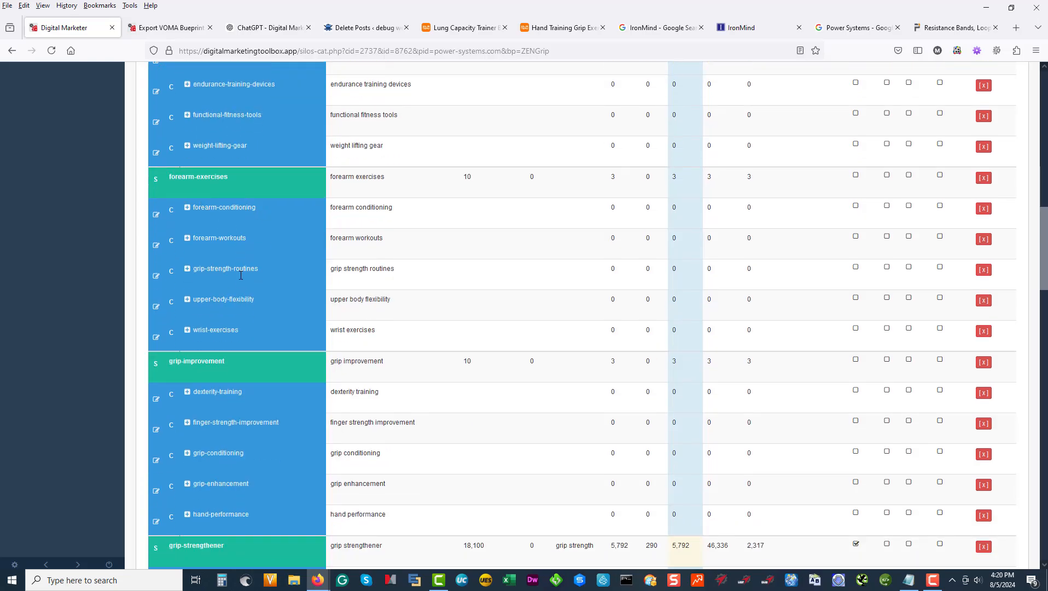
{"action": "scroll", "coordinate": [256, 315], "scroll_direction": "down", "scroll_amount": 4}
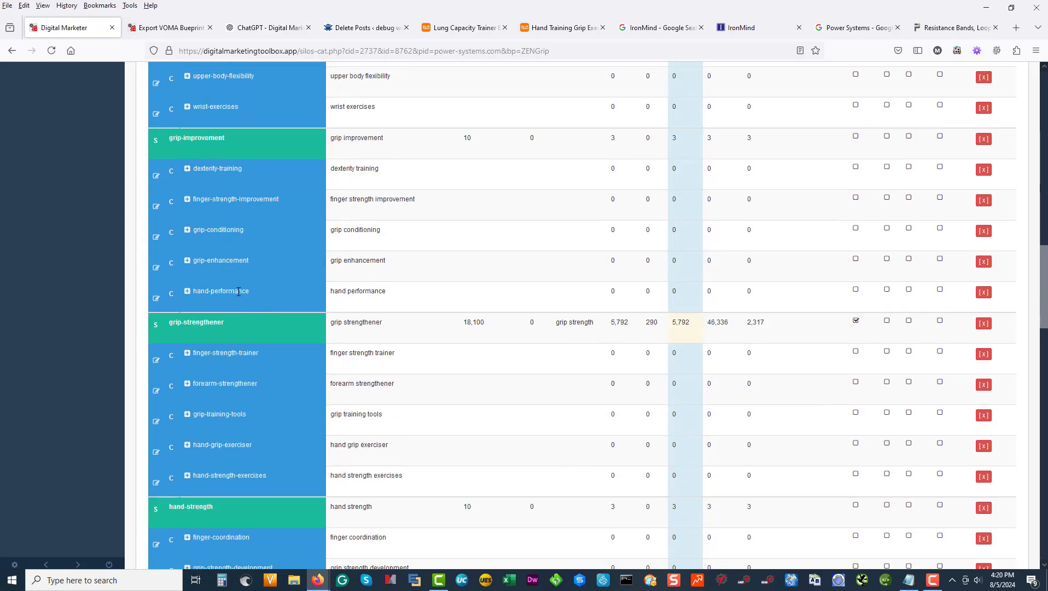
{"action": "scroll", "coordinate": [276, 273], "scroll_direction": "down", "scroll_amount": 4}
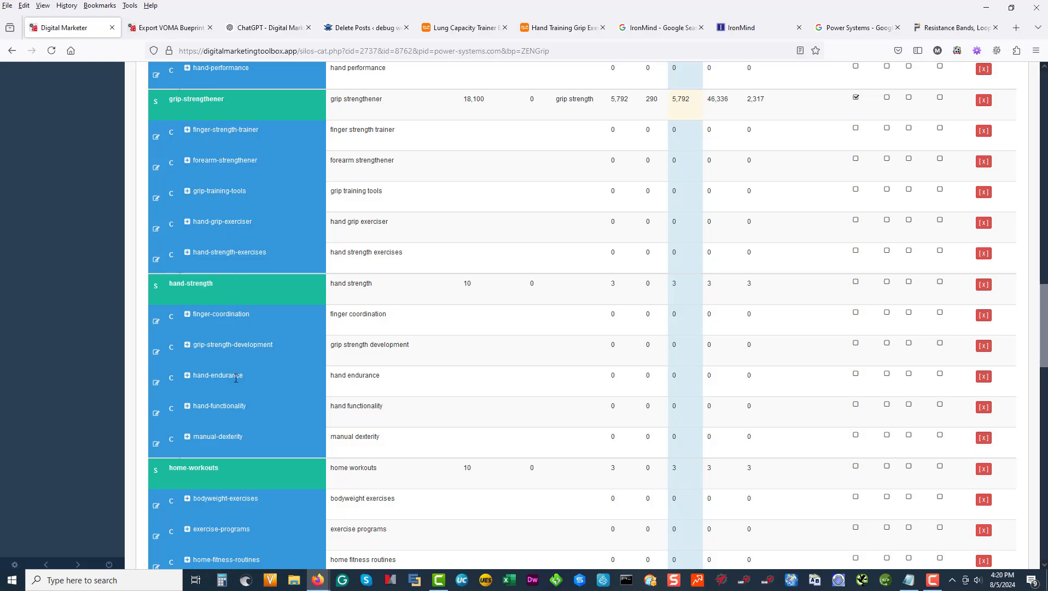
{"action": "scroll", "coordinate": [236, 377], "scroll_direction": "down", "scroll_amount": 2}
{"action": "scroll", "coordinate": [251, 361], "scroll_direction": "down", "scroll_amount": 6}
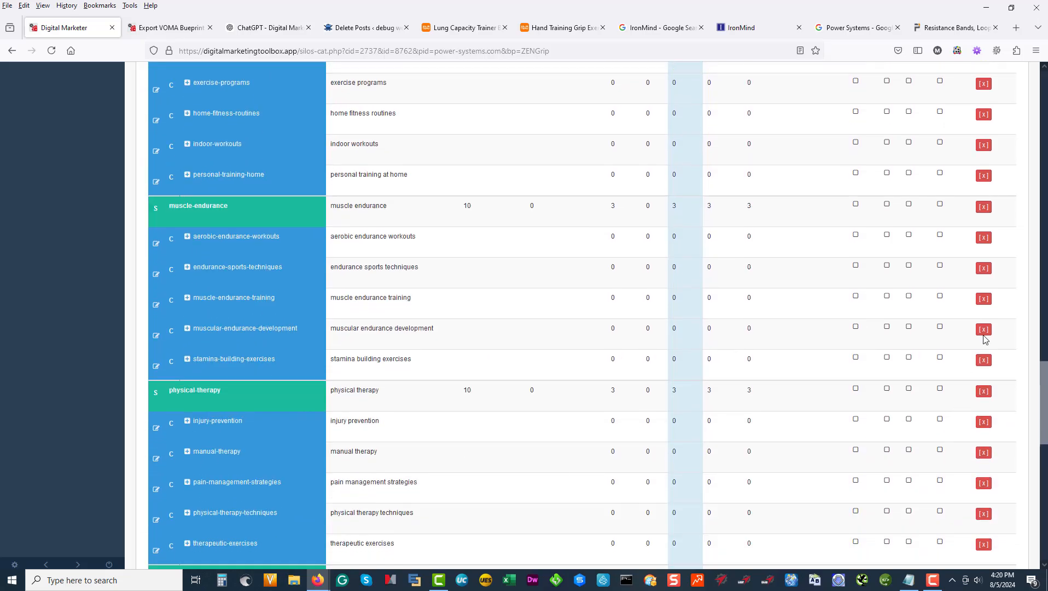
{"action": "scroll", "coordinate": [286, 266], "scroll_direction": "down", "scroll_amount": 12}
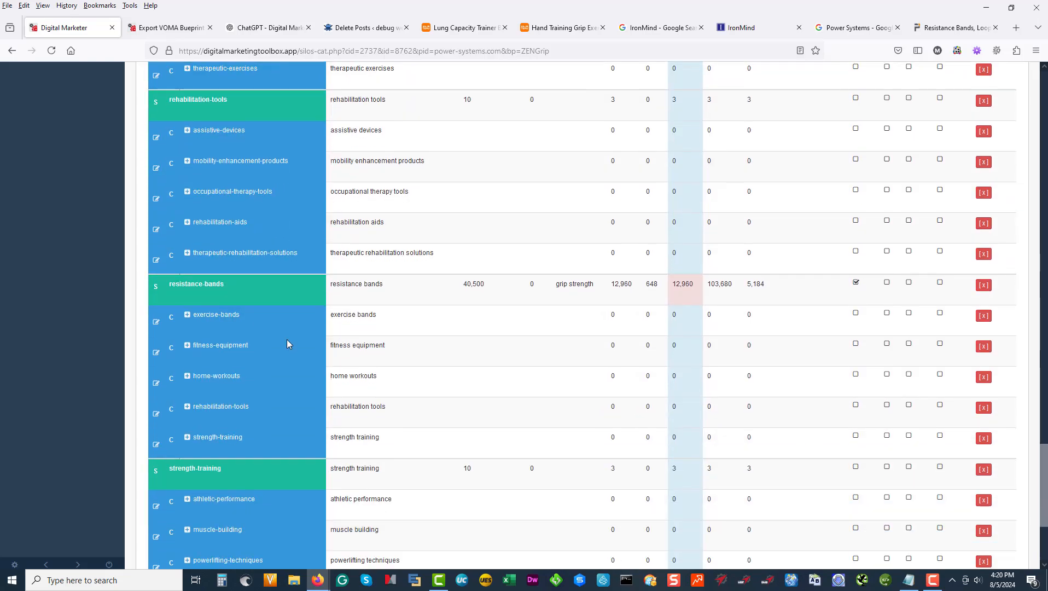
{"action": "scroll", "coordinate": [252, 431], "scroll_direction": "up", "scroll_amount": 20}
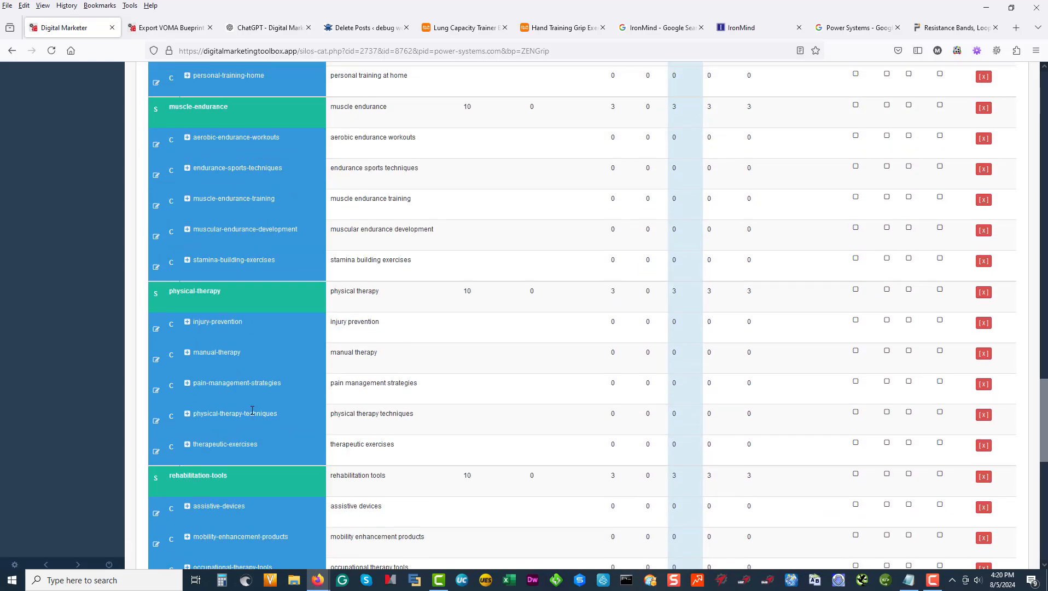
{"action": "scroll", "coordinate": [253, 390], "scroll_direction": "up", "scroll_amount": 8}
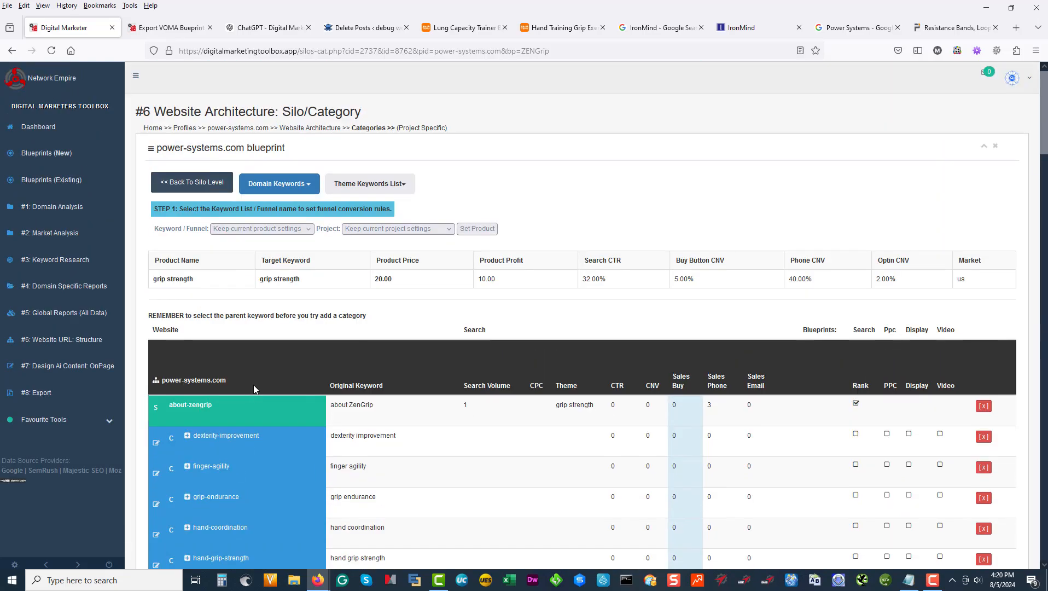
Step: Open the Market Analysis report and examine the website sitemap's silos, categories and supporting posts
{"action": "left_click", "coordinate": [64, 374]}
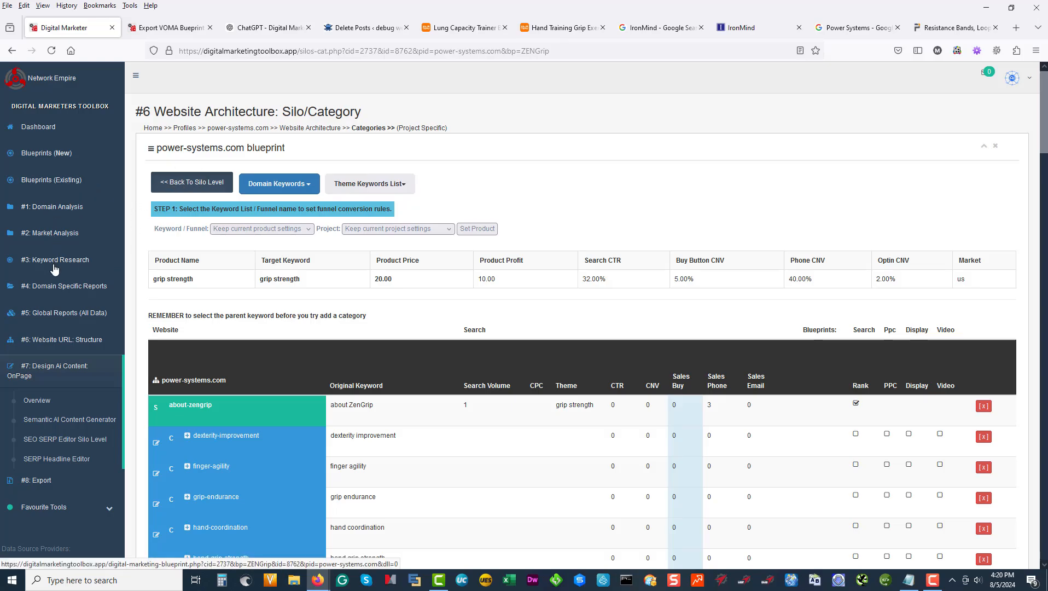
{"action": "left_click", "coordinate": [51, 235]}
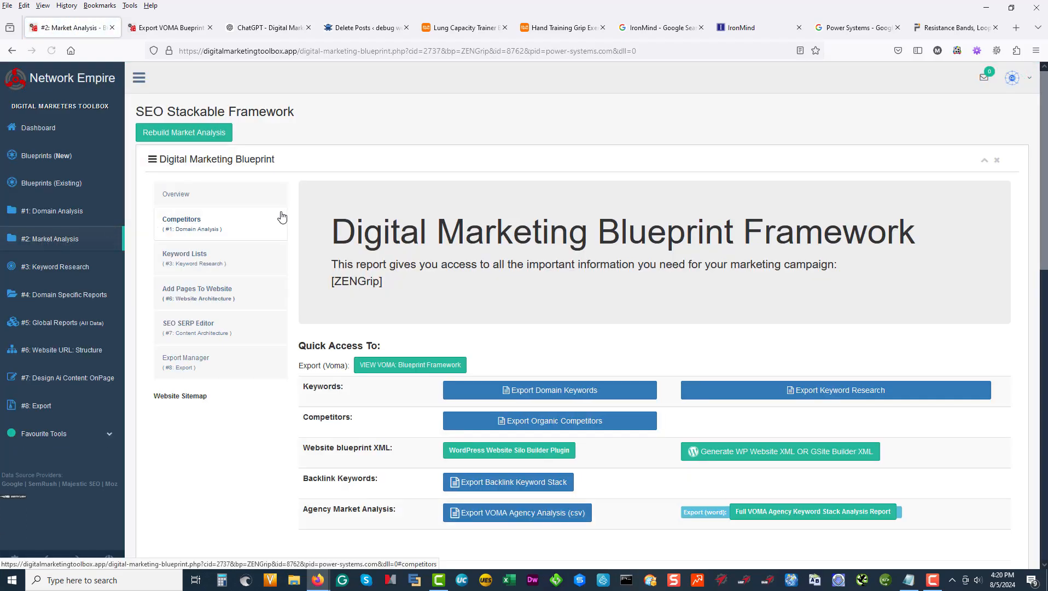
{"action": "scroll", "coordinate": [301, 208], "scroll_direction": "down", "scroll_amount": 5}
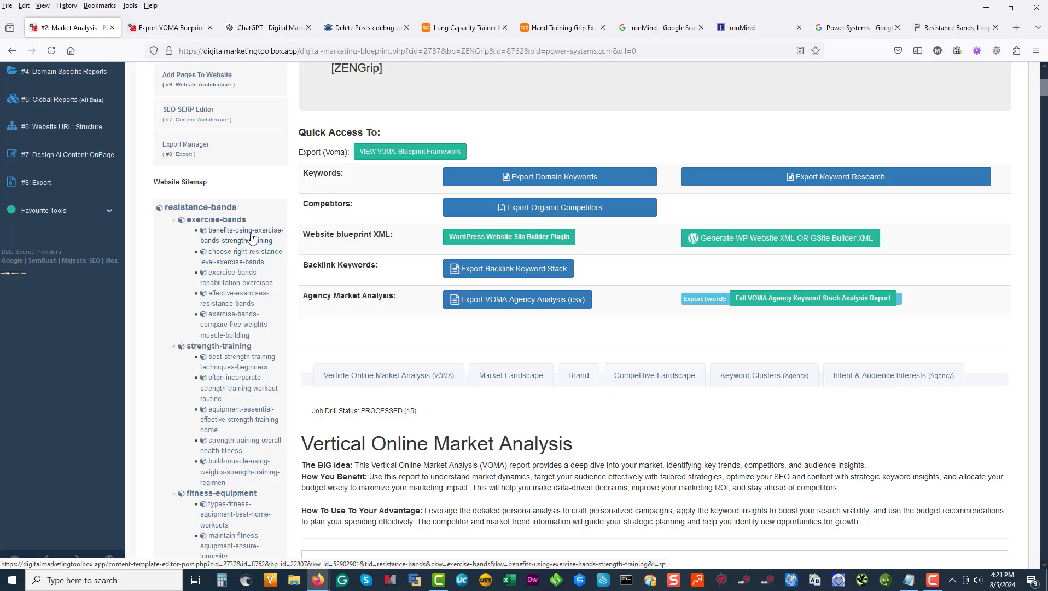
{"action": "scroll", "coordinate": [229, 235], "scroll_direction": "down", "scroll_amount": 2}
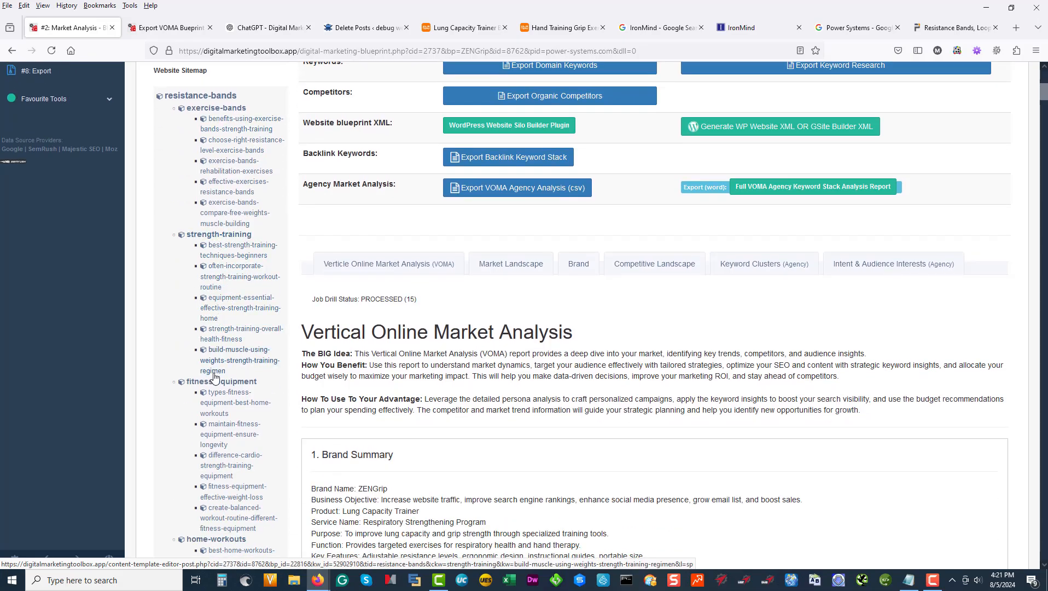
{"action": "scroll", "coordinate": [217, 372], "scroll_direction": "down", "scroll_amount": 1}
{"action": "scroll", "coordinate": [218, 372], "scroll_direction": "down", "scroll_amount": 3}
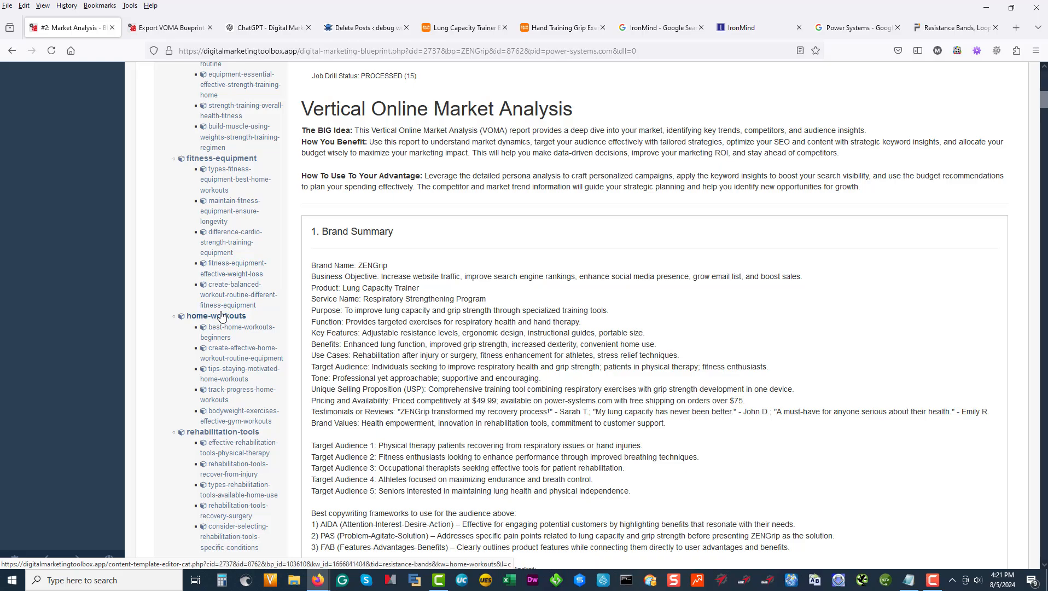
{"action": "scroll", "coordinate": [236, 264], "scroll_direction": "down", "scroll_amount": 7}
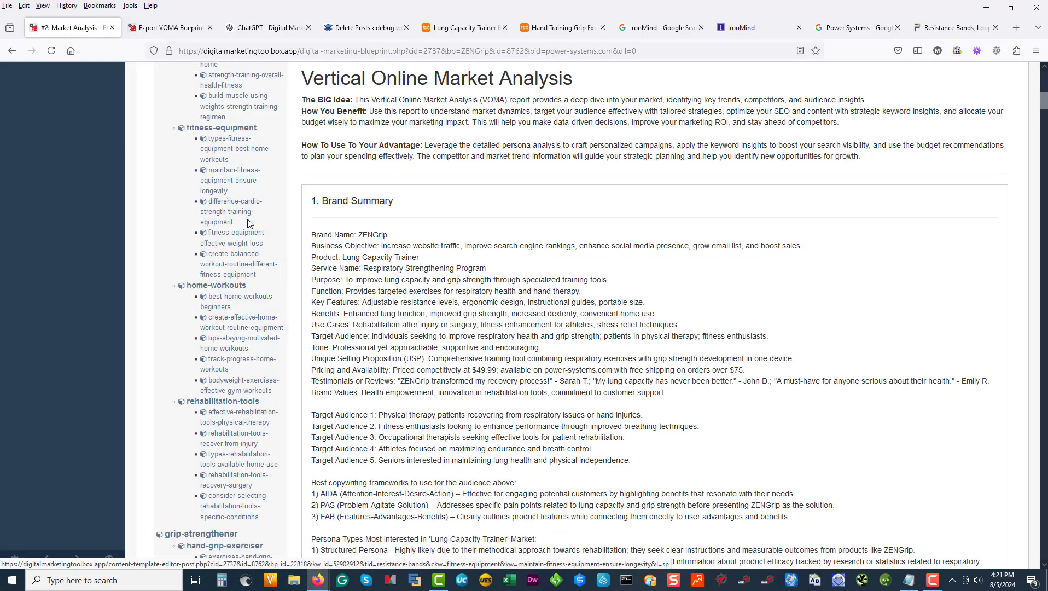
{"action": "scroll", "coordinate": [228, 435], "scroll_direction": "down", "scroll_amount": 15}
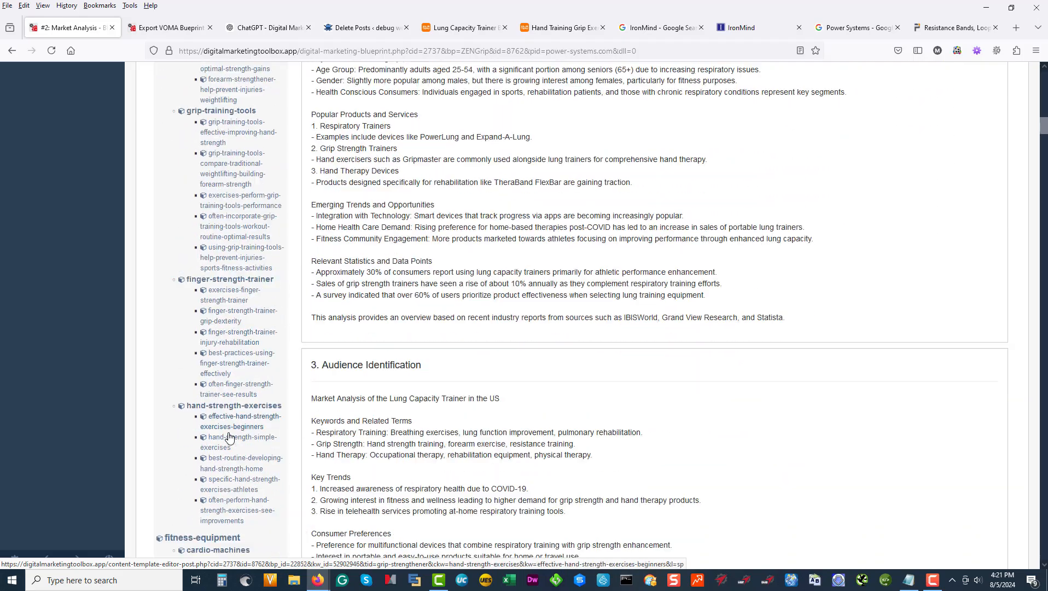
{"action": "scroll", "coordinate": [231, 431], "scroll_direction": "down", "scroll_amount": 9}
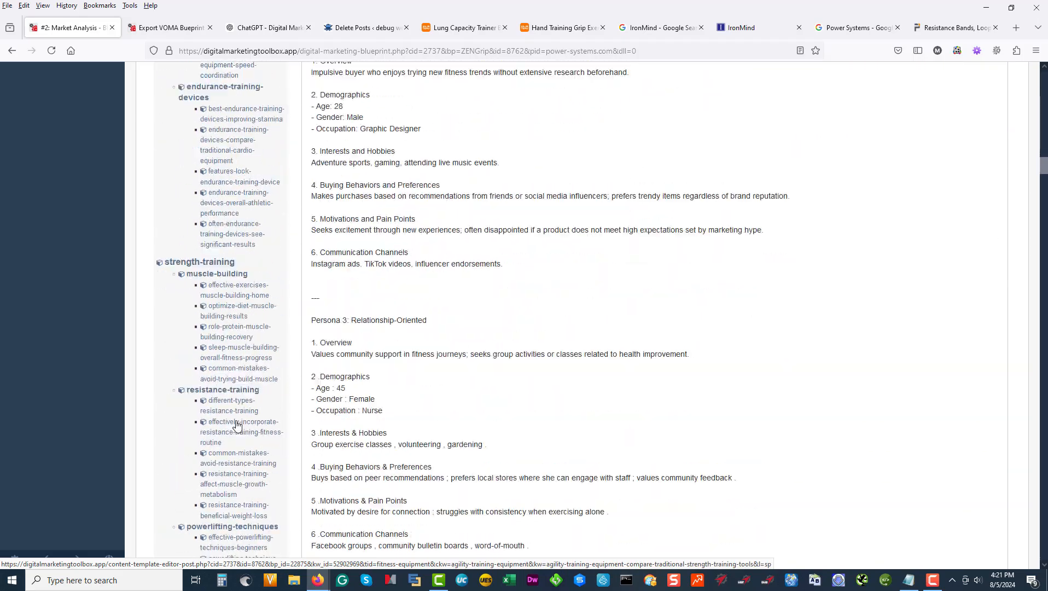
{"action": "left_click_drag", "start_coordinate": [1042, 174], "coordinate": [1043, 75]}
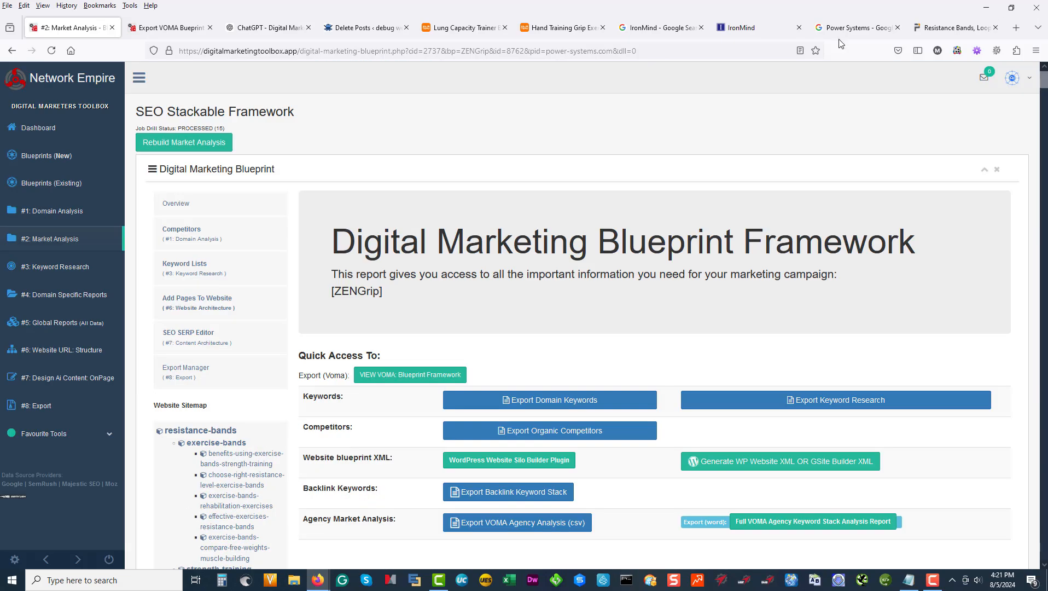
Step: Return to the Level 1 silos and delete the exercise-accessories and fitness-equipment silos
{"action": "left_click", "coordinate": [61, 352]}
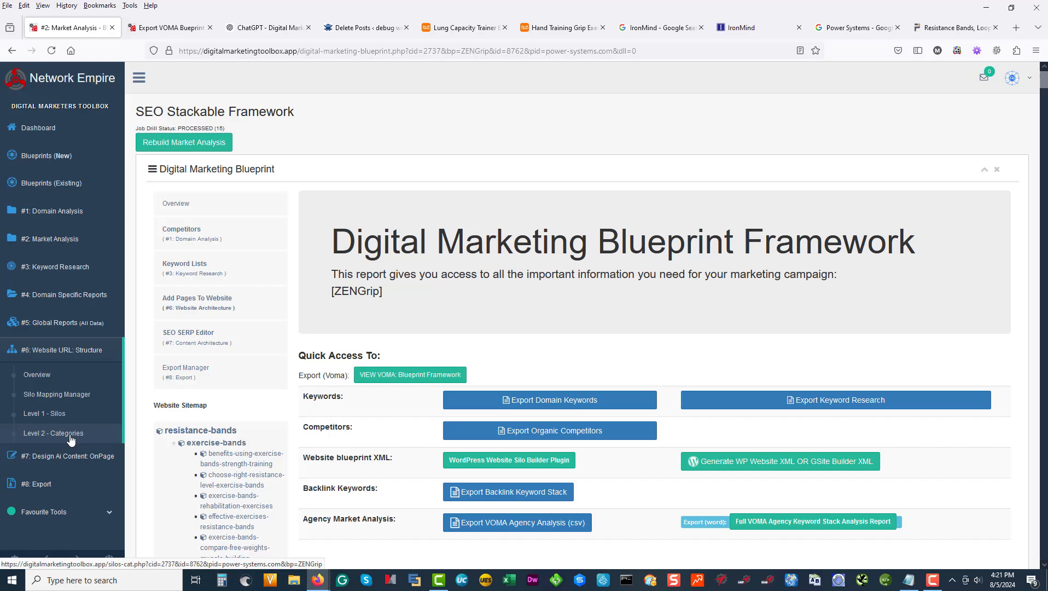
{"action": "left_click", "coordinate": [53, 416]}
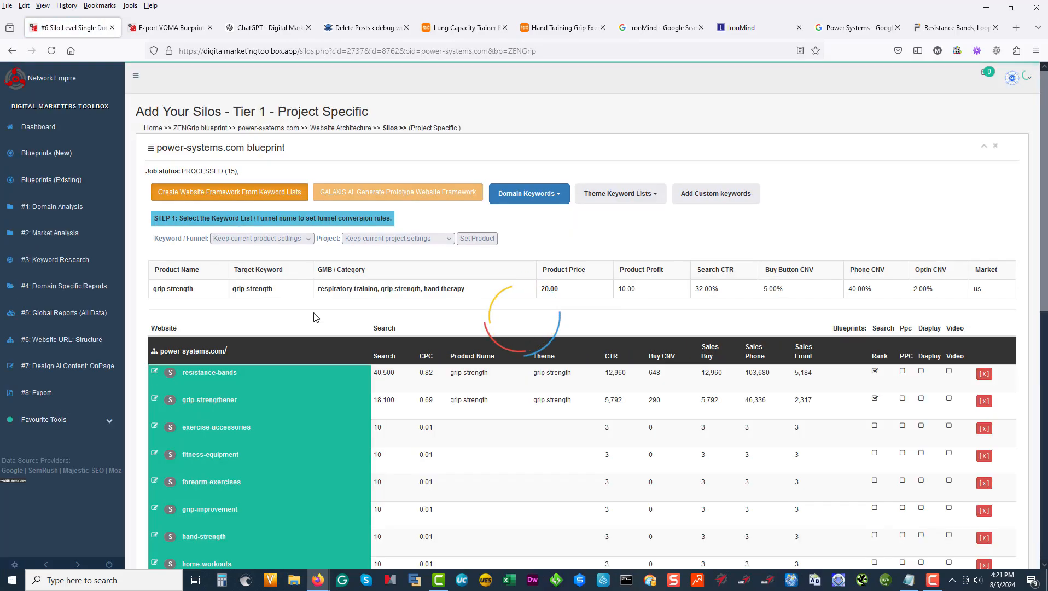
{"action": "scroll", "coordinate": [414, 320], "scroll_direction": "down", "scroll_amount": 4}
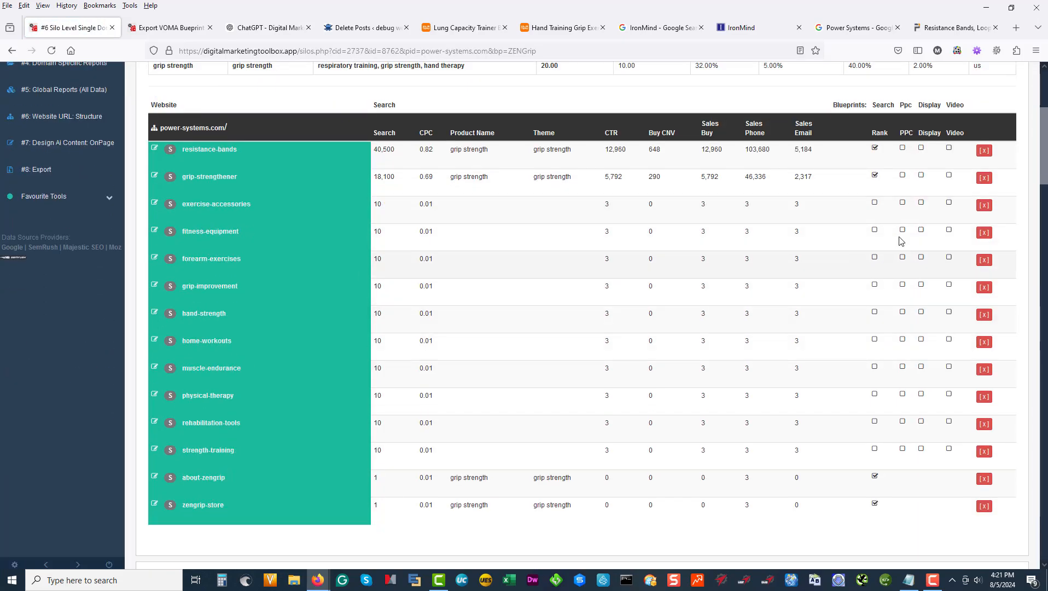
{"action": "left_click", "coordinate": [984, 206]}
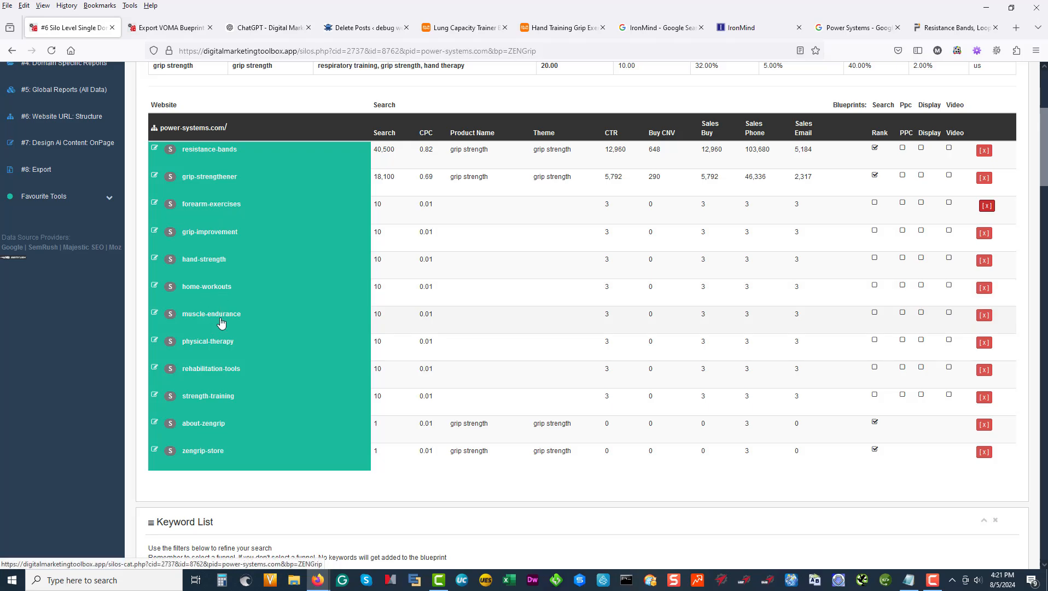
Step: Open the silo/category page from the silo list and review the categories under the remaining silos
{"action": "left_click", "coordinate": [229, 403]}
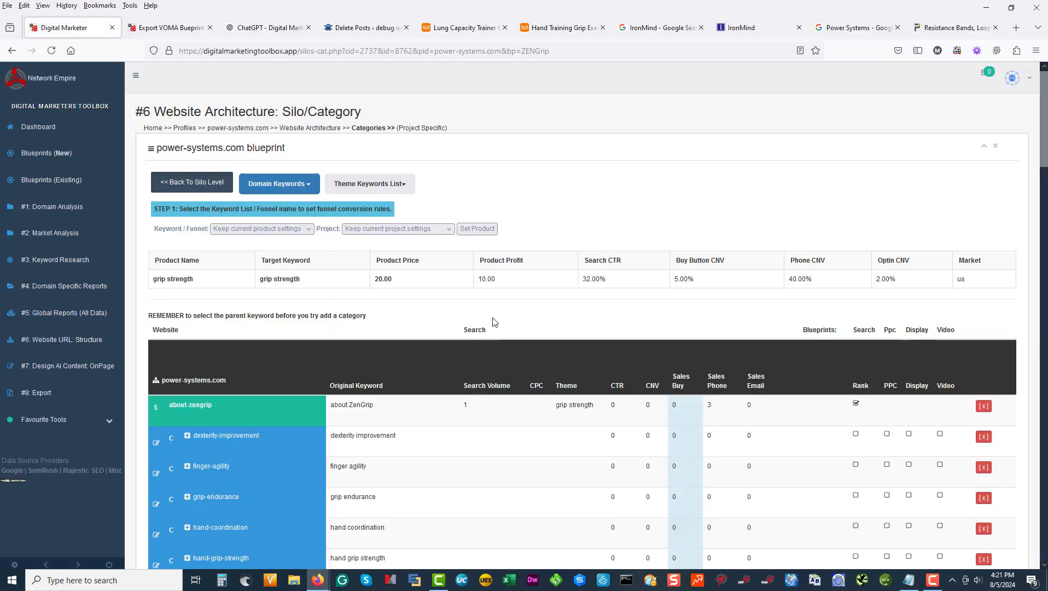
{"action": "scroll", "coordinate": [492, 323], "scroll_direction": "down", "scroll_amount": 8}
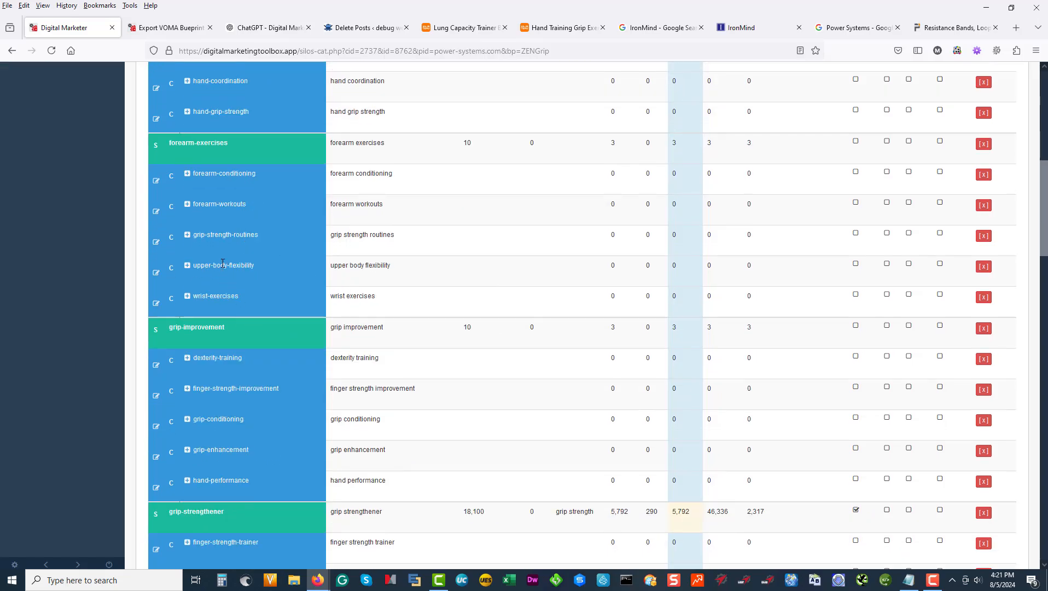
{"action": "scroll", "coordinate": [268, 304], "scroll_direction": "down", "scroll_amount": 2}
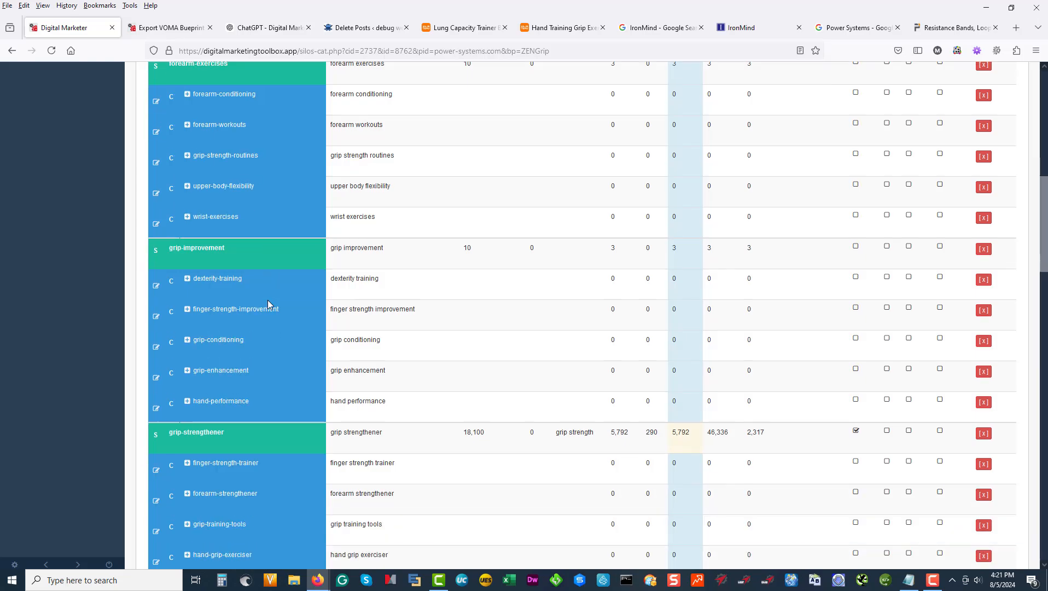
{"action": "scroll", "coordinate": [254, 321], "scroll_direction": "down", "scroll_amount": 4}
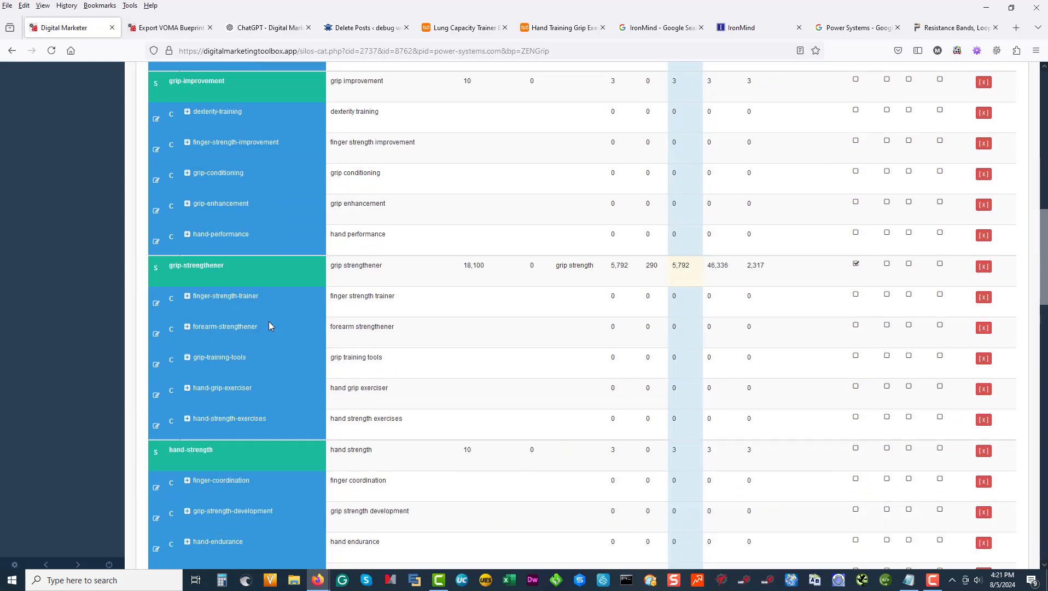
{"action": "scroll", "coordinate": [274, 207], "scroll_direction": "up", "scroll_amount": 4}
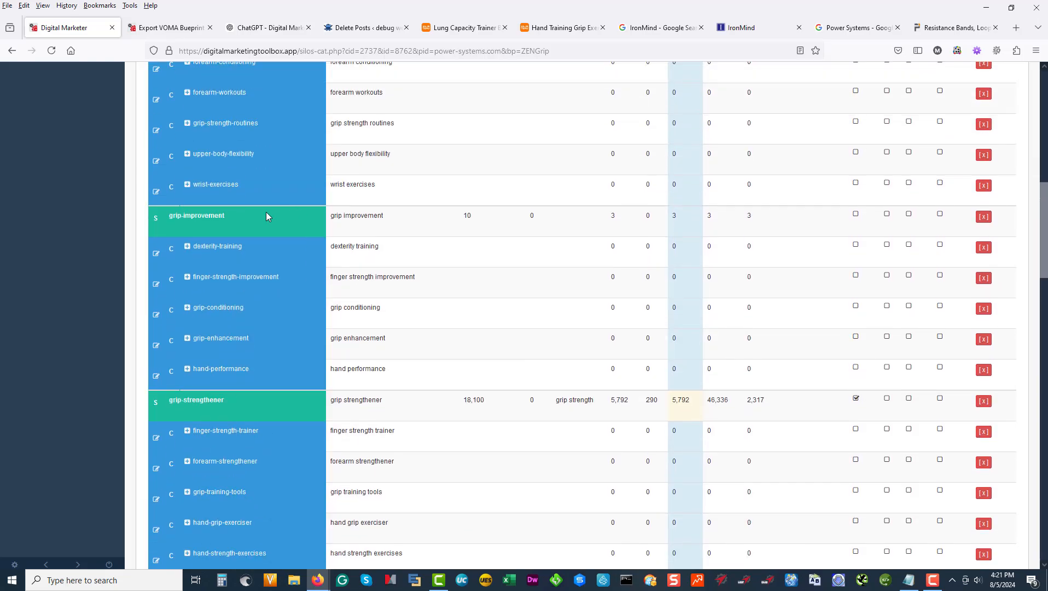
Step: Delete the hand-strength silo from the power-systems.com silo and category structure
{"action": "scroll", "coordinate": [265, 214], "scroll_direction": "down", "scroll_amount": 2}
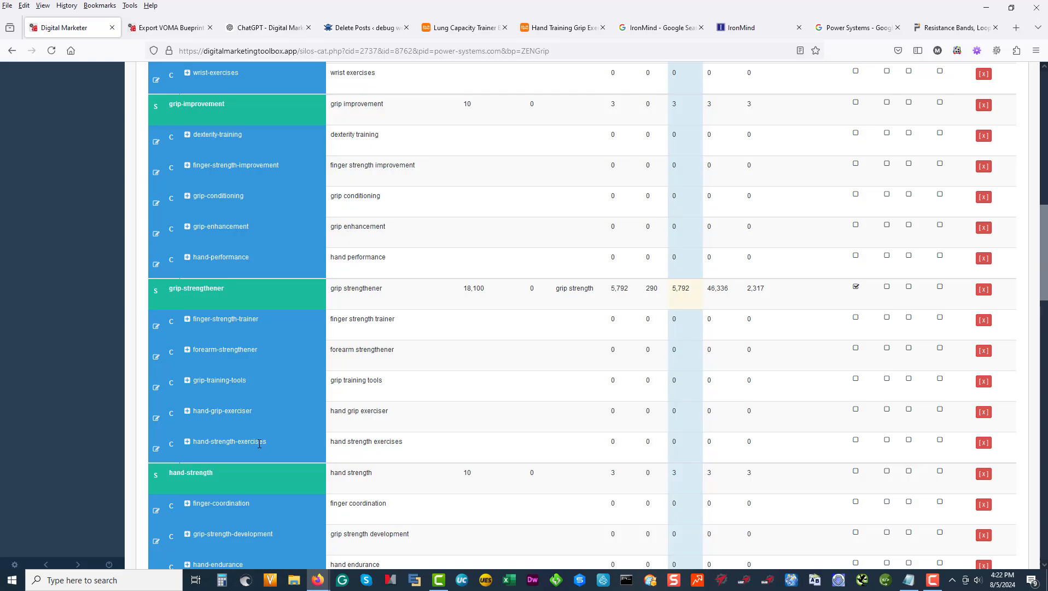
{"action": "scroll", "coordinate": [257, 435], "scroll_direction": "down", "scroll_amount": 4}
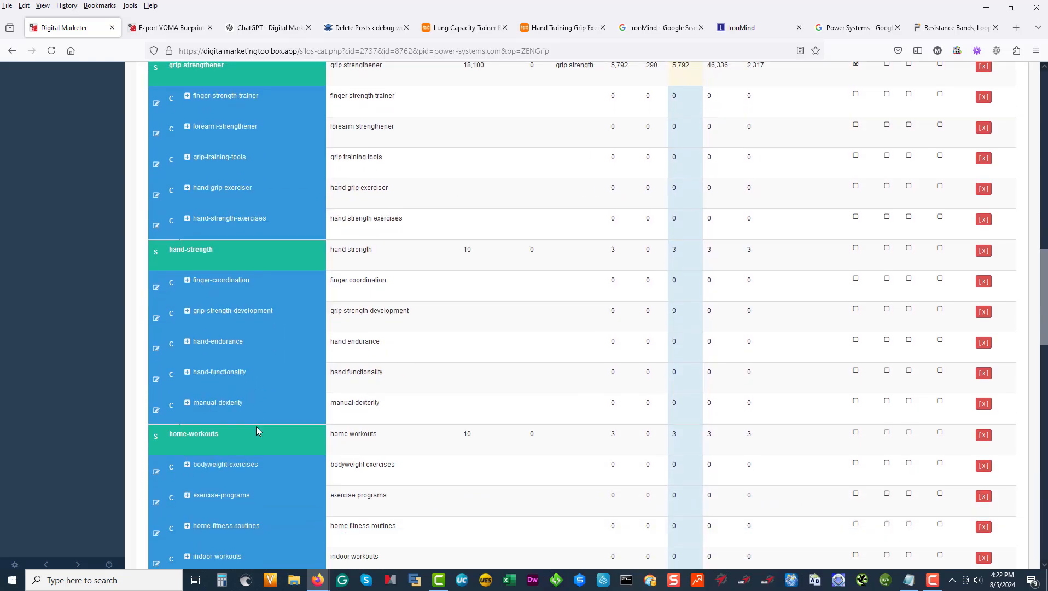
{"action": "left_click", "coordinate": [983, 250]}
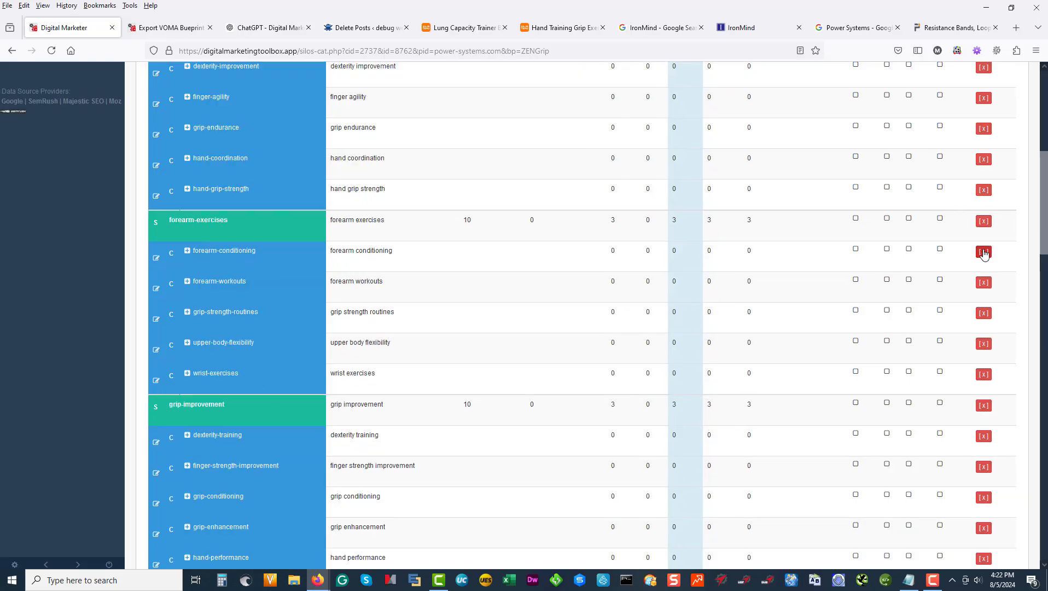
Step: Examine the remaining silos and their categories, from about-zengrip through zengrip-store
{"action": "scroll", "coordinate": [982, 270], "scroll_direction": "down", "scroll_amount": 4}
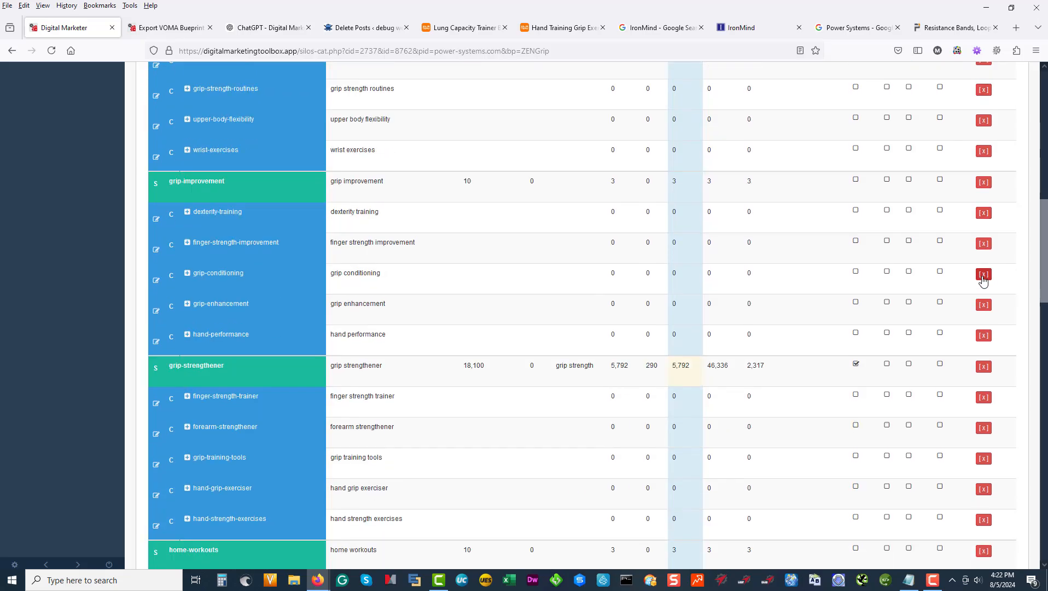
{"action": "scroll", "coordinate": [983, 280], "scroll_direction": "down", "scroll_amount": 2}
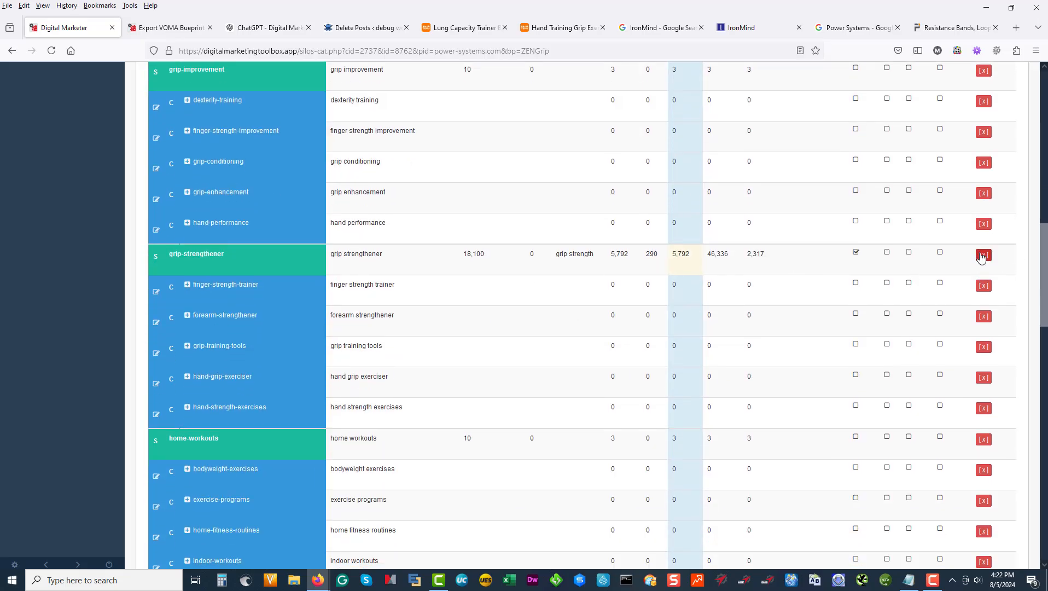
{"action": "scroll", "coordinate": [981, 256], "scroll_direction": "up", "scroll_amount": 8}
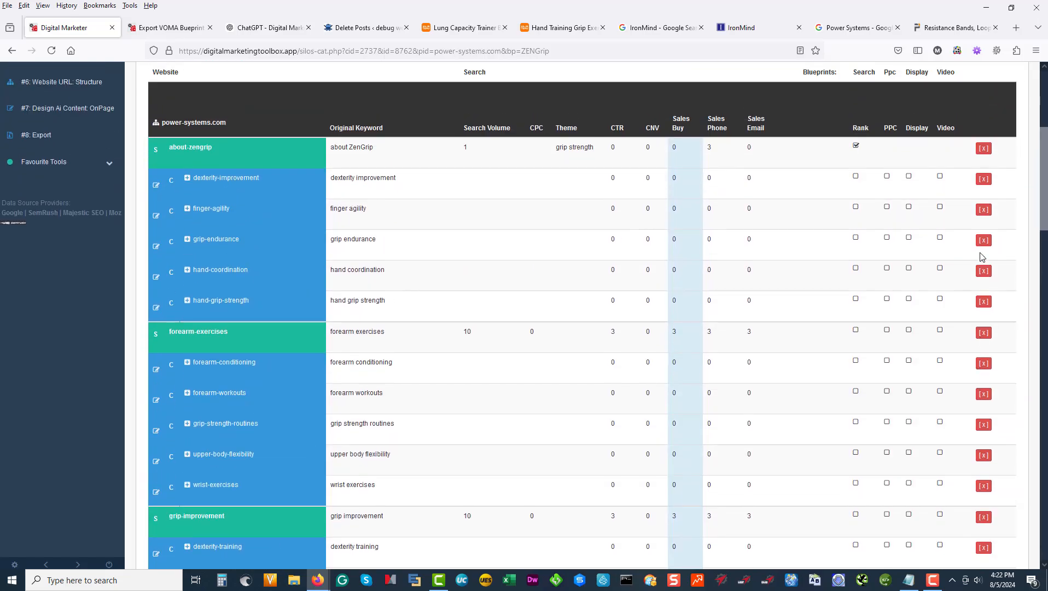
{"action": "scroll", "coordinate": [982, 256], "scroll_direction": "down", "scroll_amount": 2}
{"action": "scroll", "coordinate": [982, 257], "scroll_direction": "up", "scroll_amount": 2}
{"action": "scroll", "coordinate": [981, 260], "scroll_direction": "down", "scroll_amount": 18}
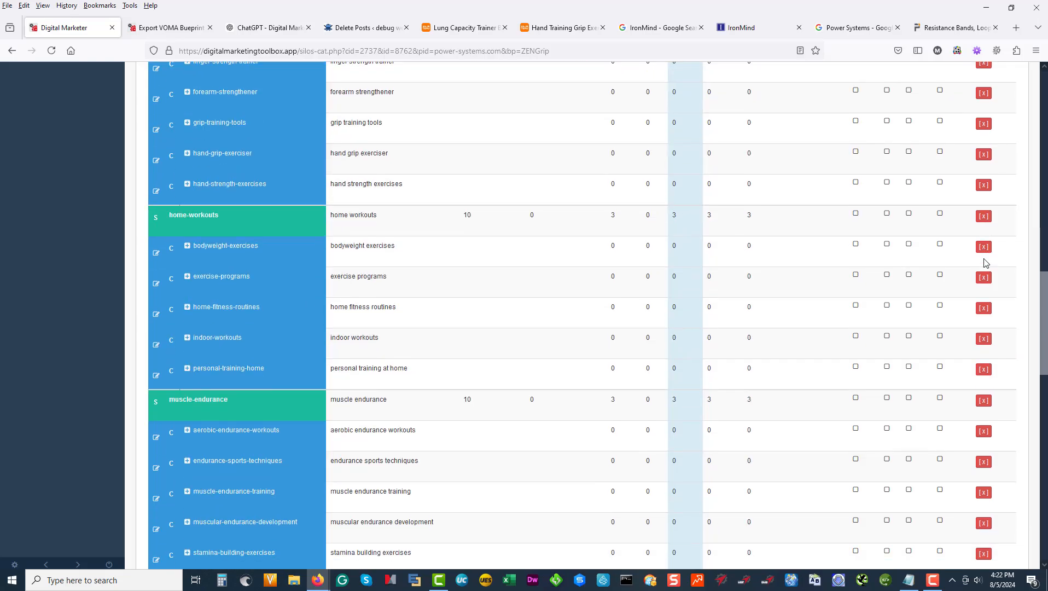
{"action": "scroll", "coordinate": [985, 265], "scroll_direction": "down", "scroll_amount": 2}
{"action": "scroll", "coordinate": [985, 271], "scroll_direction": "down", "scroll_amount": 4}
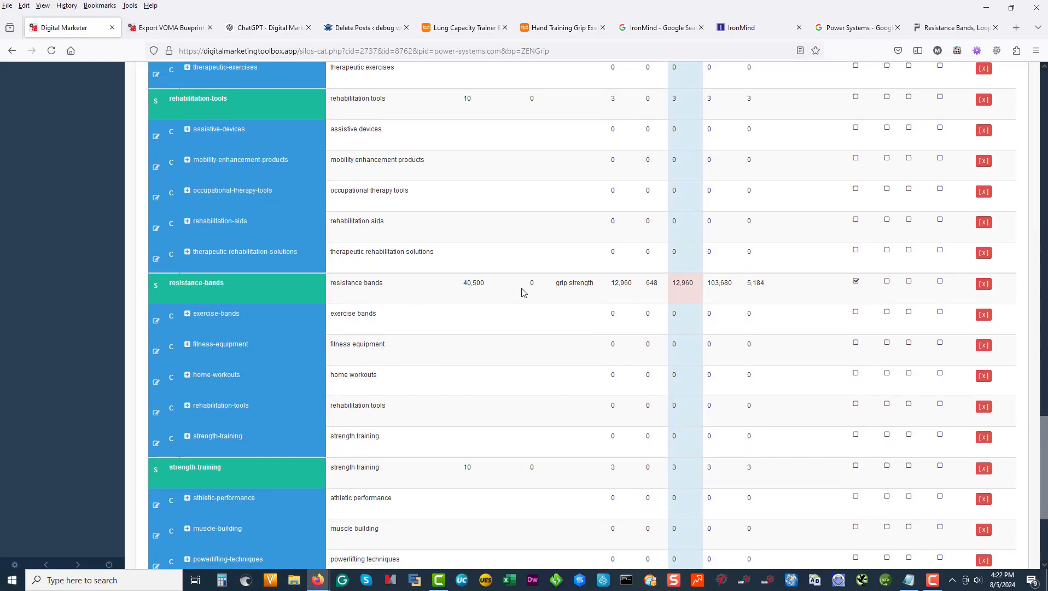
{"action": "scroll", "coordinate": [298, 358], "scroll_direction": "down", "scroll_amount": 3}
{"action": "scroll", "coordinate": [297, 356], "scroll_direction": "up", "scroll_amount": 20}
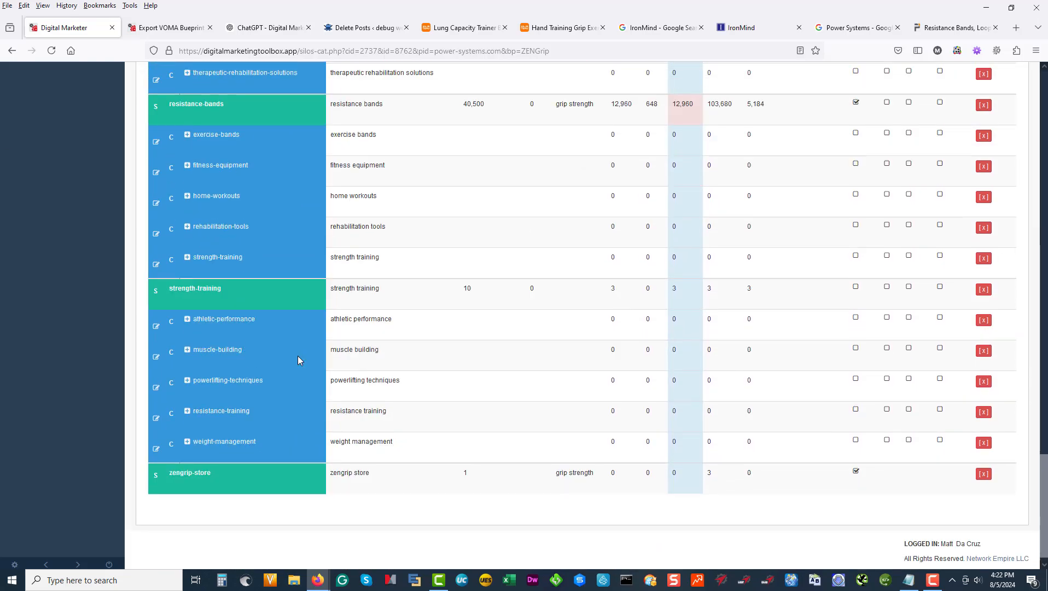
{"action": "scroll", "coordinate": [297, 356], "scroll_direction": "up", "scroll_amount": 6}
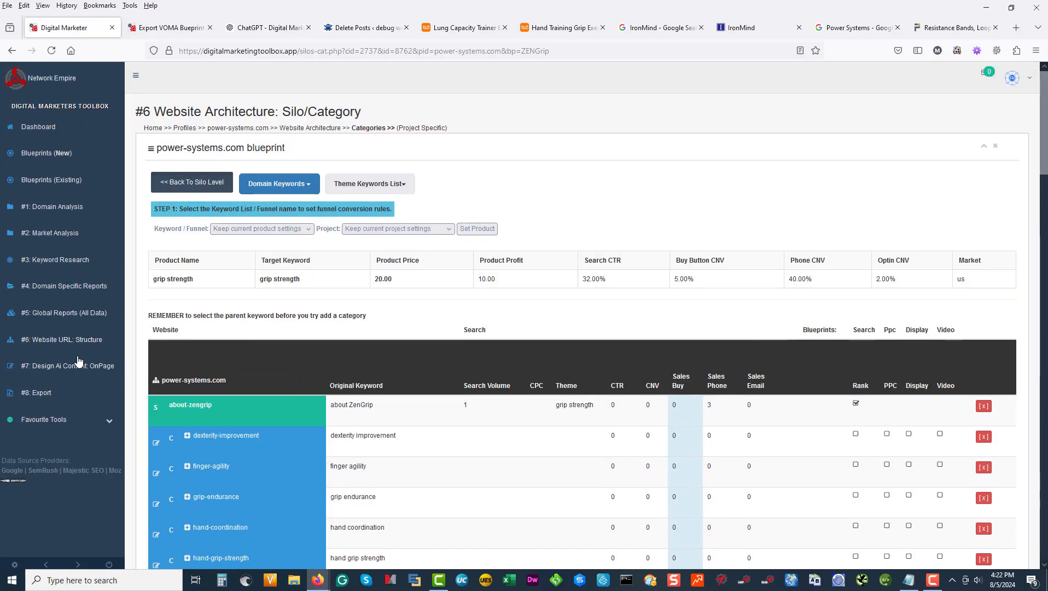
Step: Return to the Level 1 silos and delete every silo except resistance-bands and grip-strengthener
{"action": "left_click", "coordinate": [75, 339]}
{"action": "left_click", "coordinate": [72, 404]}
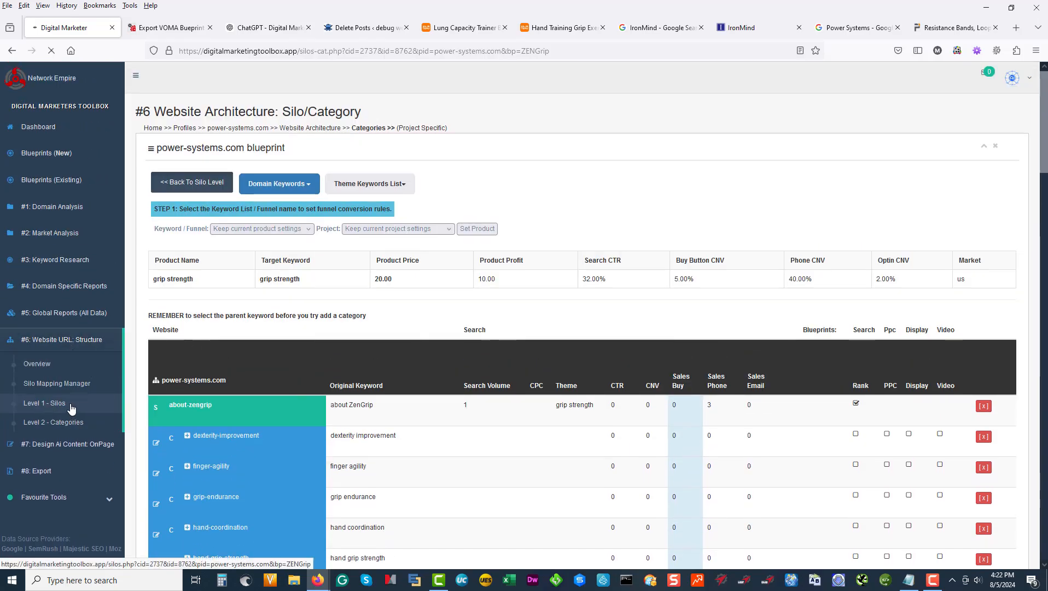
{"action": "left_click", "coordinate": [59, 339]}
{"action": "scroll", "coordinate": [476, 368], "scroll_direction": "down", "scroll_amount": 5}
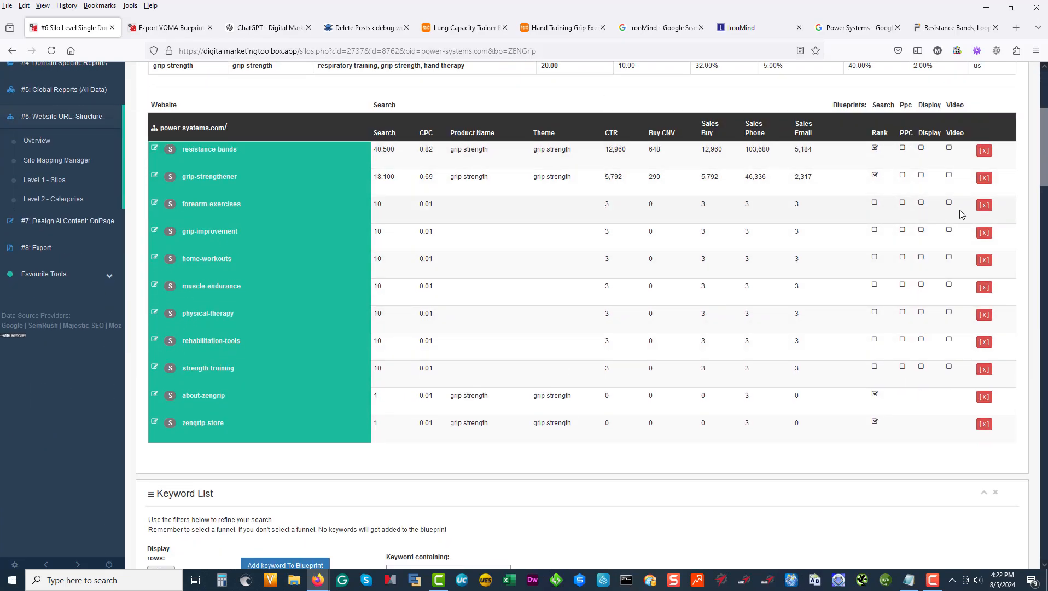
{"action": "left_click", "coordinate": [984, 206]}
{"action": "left_click", "coordinate": [989, 210]}
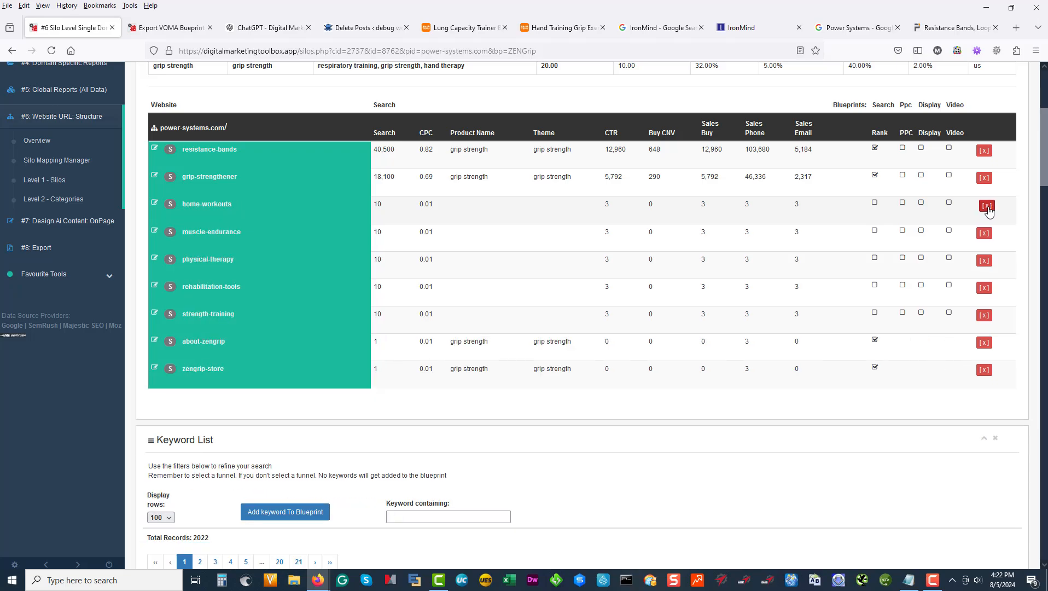
{"action": "left_click", "coordinate": [988, 210]}
{"action": "left_click", "coordinate": [988, 209]}
{"action": "left_click", "coordinate": [987, 210]}
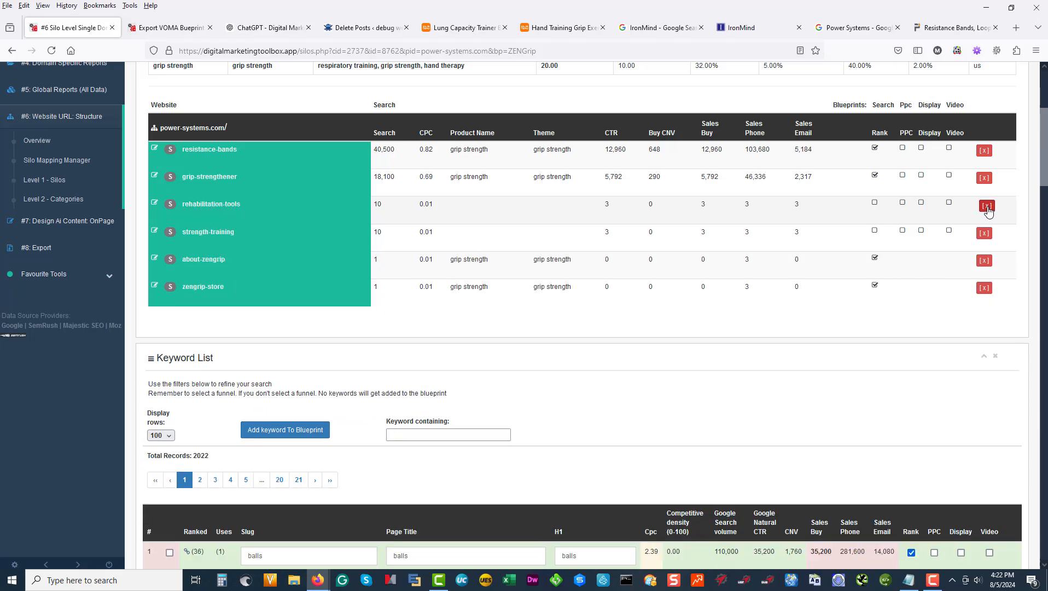
{"action": "left_click", "coordinate": [988, 211]}
{"action": "left_click", "coordinate": [987, 210]}
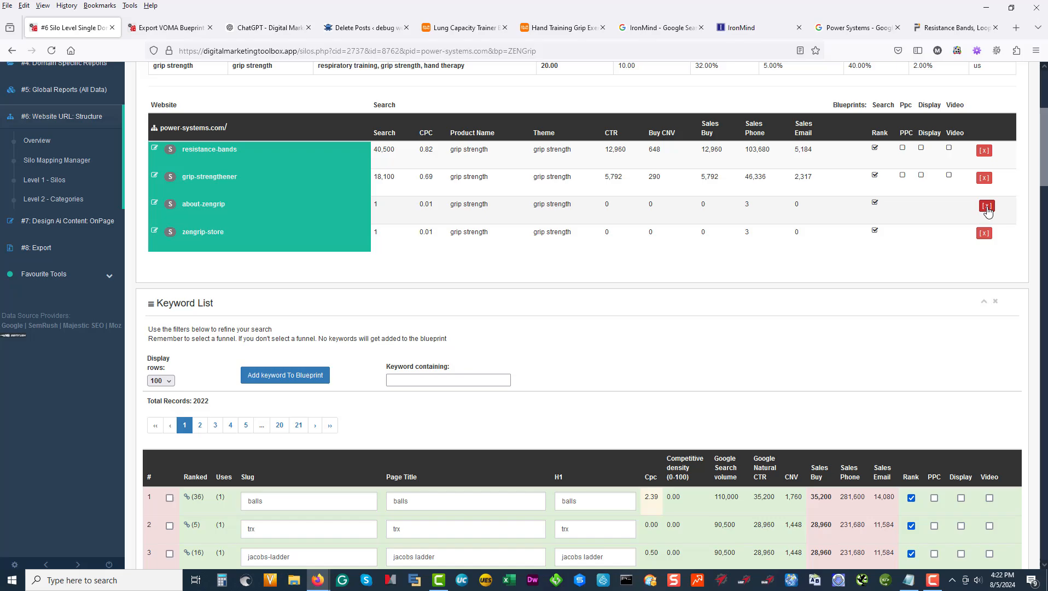
{"action": "left_click", "coordinate": [987, 210]}
{"action": "left_click", "coordinate": [988, 210]}
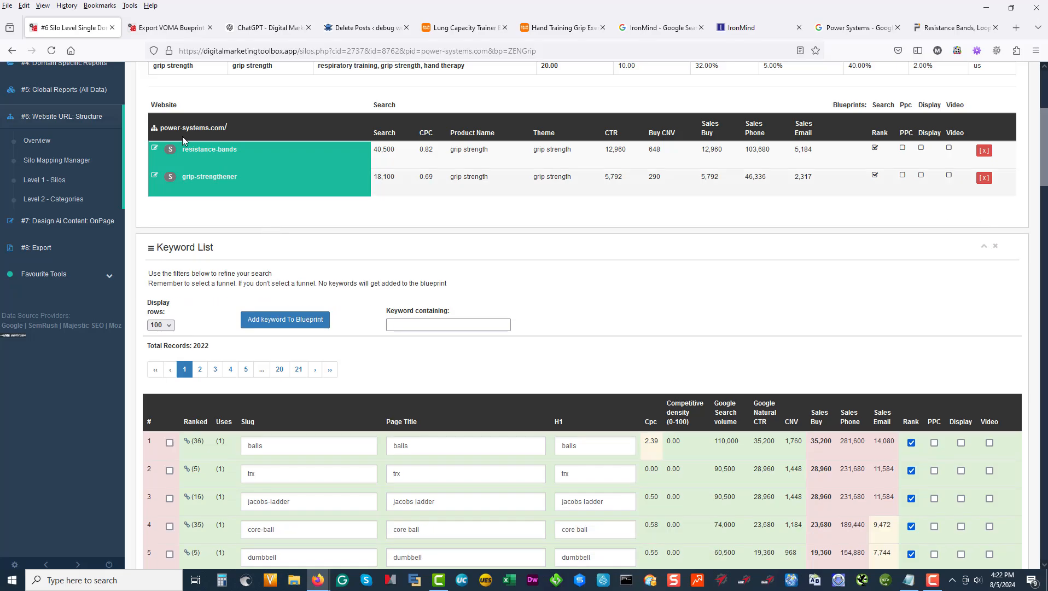
Step: Open the silo/category page from the grip-strengthener silo and review the categories under the two remaining silos
{"action": "left_click", "coordinate": [214, 182]}
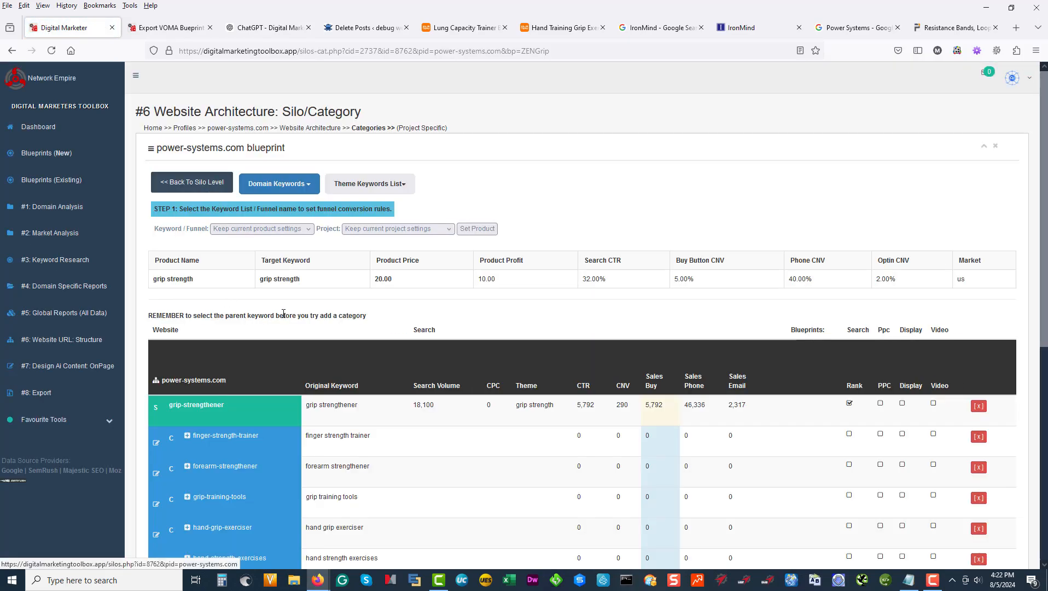
{"action": "scroll", "coordinate": [281, 311], "scroll_direction": "down", "scroll_amount": 3}
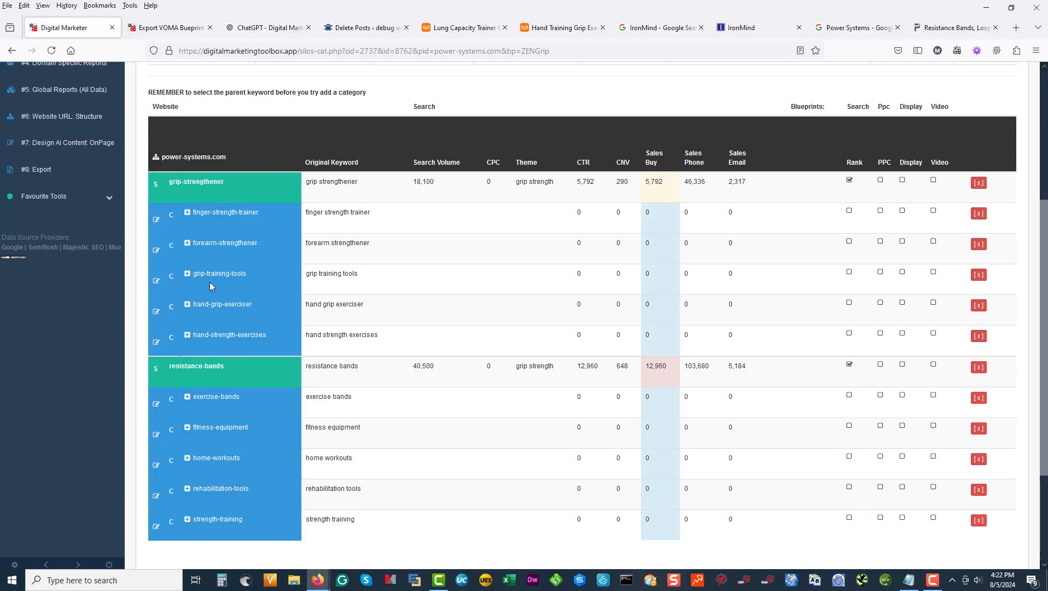
{"action": "scroll", "coordinate": [260, 205], "scroll_direction": "up", "scroll_amount": 2}
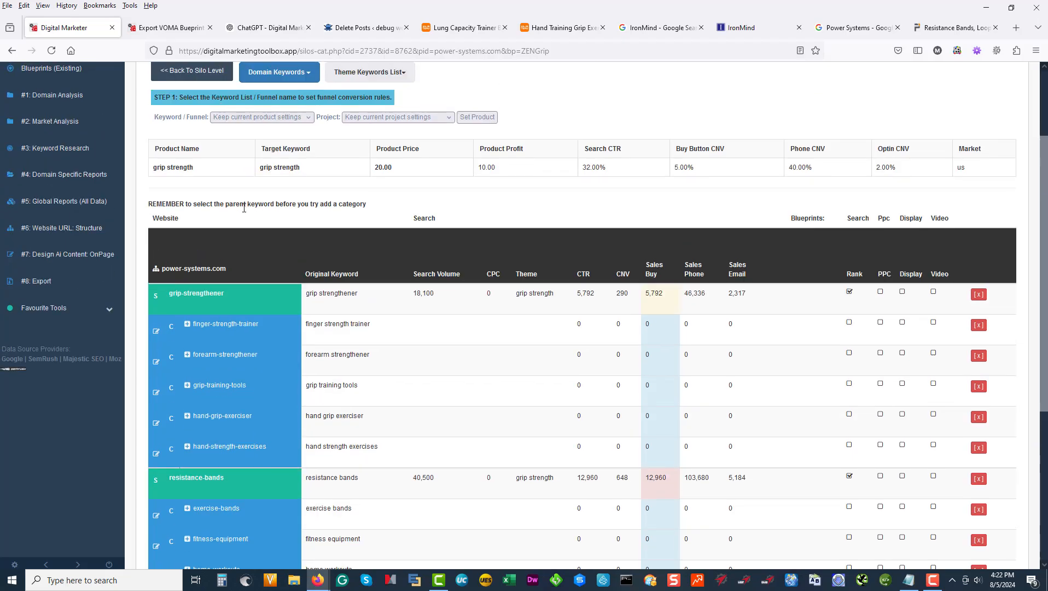
Step: Open the Semantic AI Content Generator and examine the sitemap of the resistance-bands and grip-strengthener silos
{"action": "left_click", "coordinate": [68, 259]}
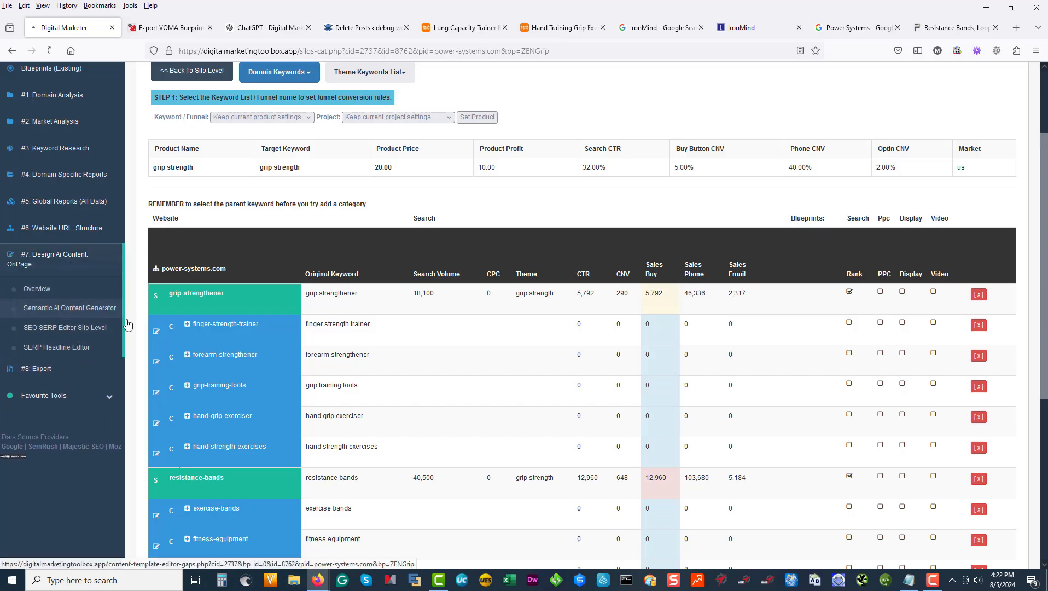
{"action": "left_click", "coordinate": [61, 309]}
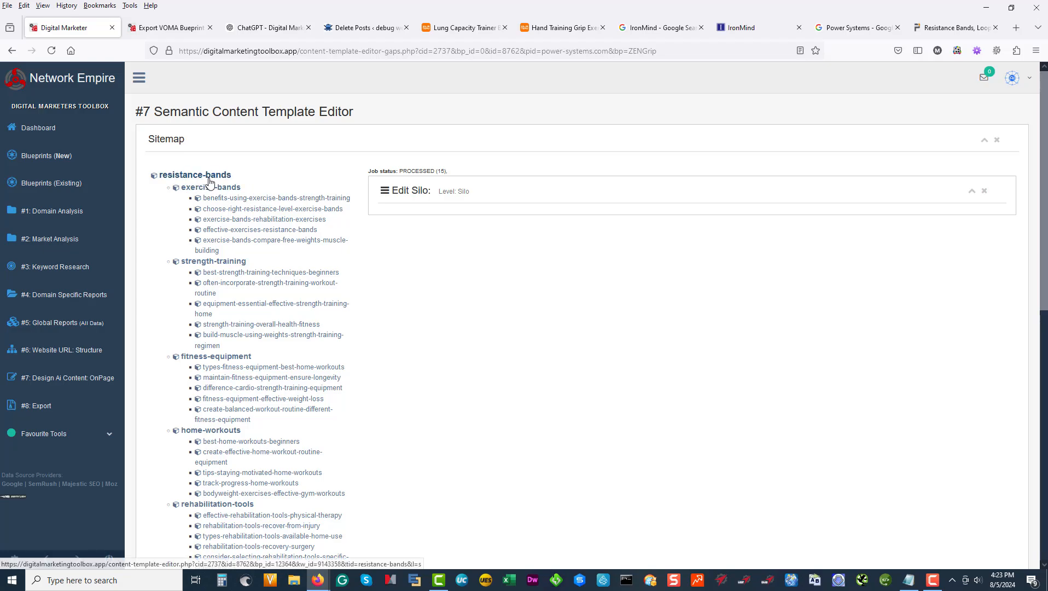
{"action": "scroll", "coordinate": [303, 193], "scroll_direction": "down", "scroll_amount": 5}
{"action": "scroll", "coordinate": [514, 212], "scroll_direction": "down", "scroll_amount": 5}
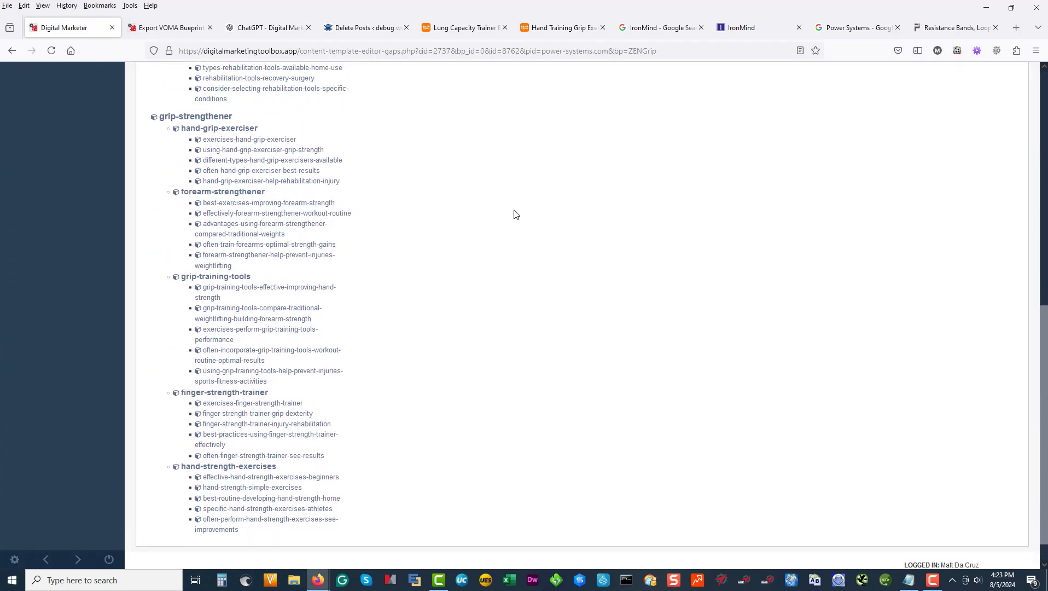
{"action": "scroll", "coordinate": [528, 224], "scroll_direction": "up", "scroll_amount": 9}
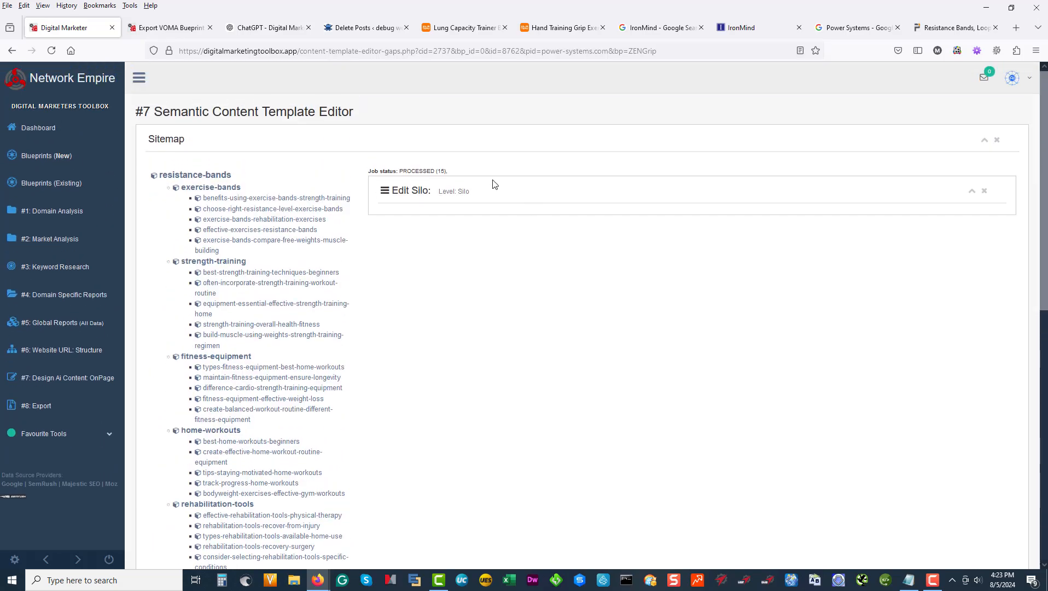
Step: Open the resistance-bands silo article and submit the GALAXIS AI job that builds semantic content outlines for structured personas
{"action": "left_click", "coordinate": [192, 176]}
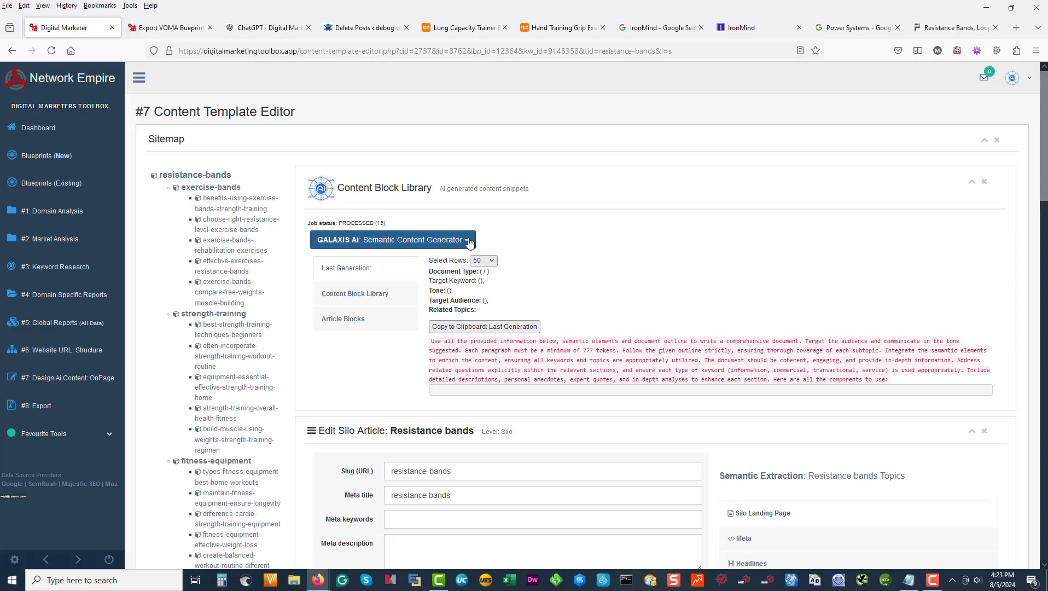
{"action": "left_click", "coordinate": [465, 244]}
{"action": "scroll", "coordinate": [528, 264], "scroll_direction": "down", "scroll_amount": 2}
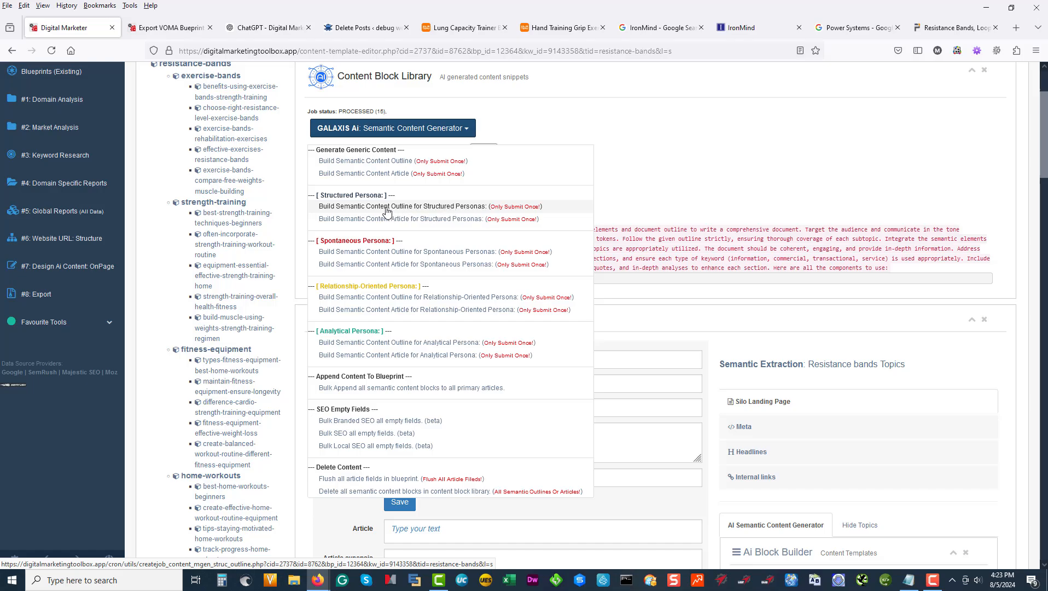
{"action": "left_click", "coordinate": [434, 208]}
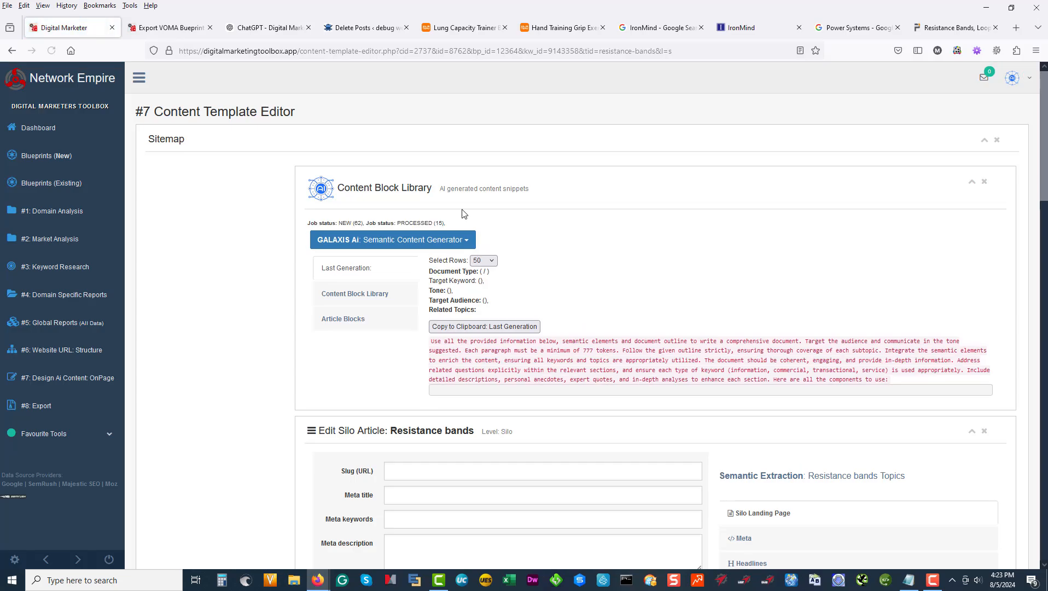
Step: Check the count of new jobs against the silos, categories and supporting posts in the sitemap
{"action": "left_click_drag", "start_coordinate": [354, 223], "coordinate": [364, 223]}
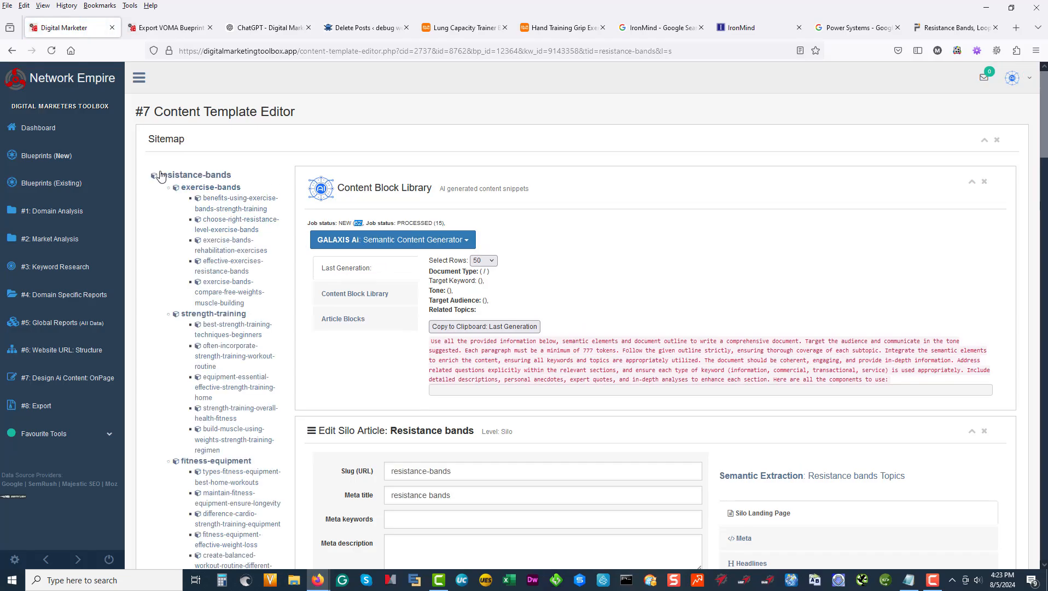
{"action": "scroll", "coordinate": [239, 382], "scroll_direction": "down", "scroll_amount": 10}
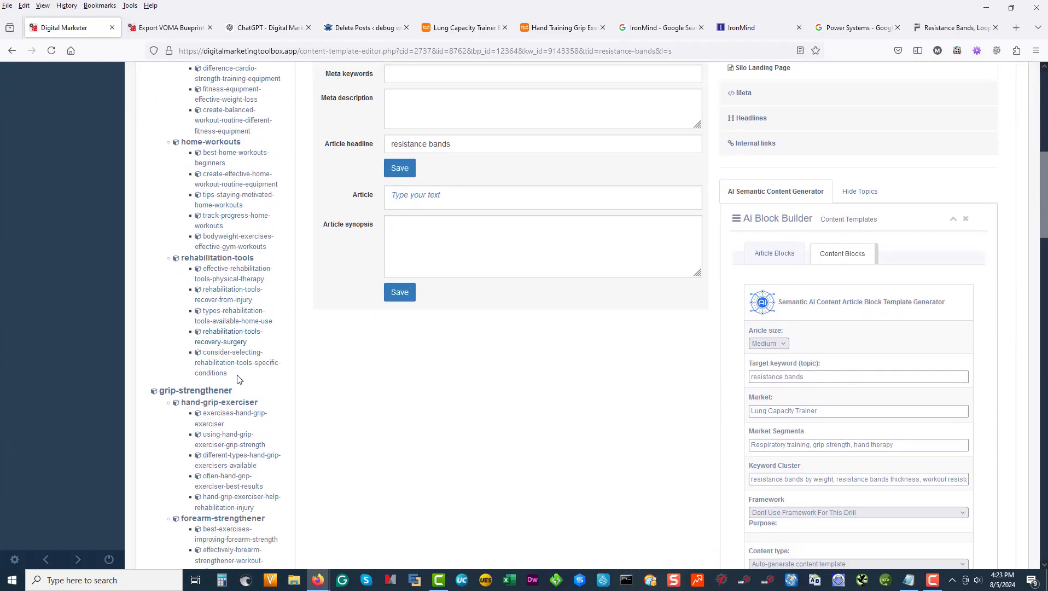
{"action": "scroll", "coordinate": [239, 382], "scroll_direction": "down", "scroll_amount": 8}
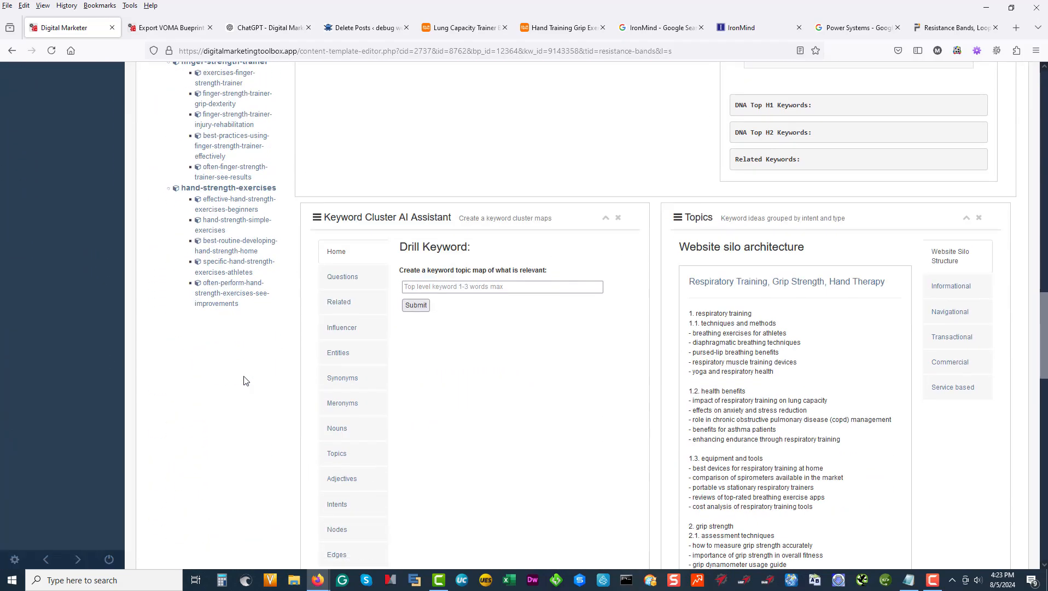
{"action": "scroll", "coordinate": [245, 381], "scroll_direction": "up", "scroll_amount": 18}
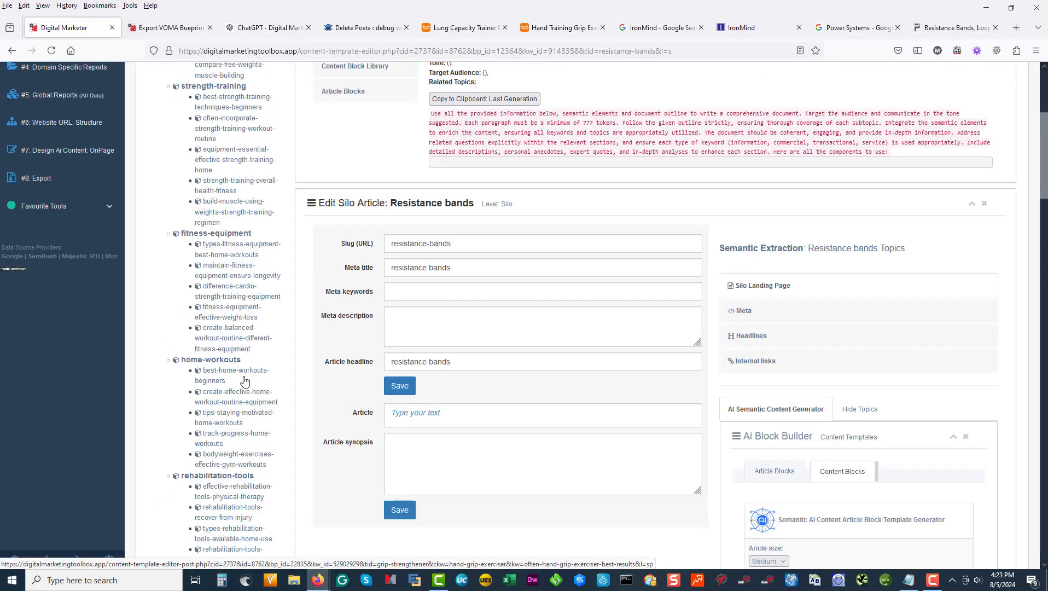
{"action": "scroll", "coordinate": [245, 382], "scroll_direction": "up", "scroll_amount": 1}
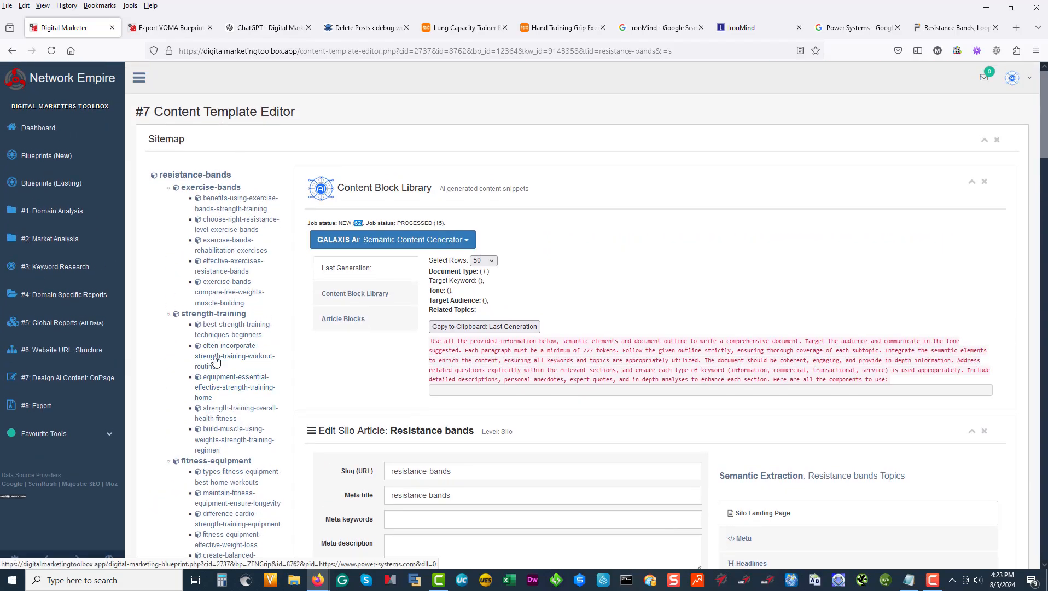
Step: Open the Jobs Manager and examine the queued Structured Persona outline jobs and their target keywords
{"action": "left_click", "coordinate": [70, 404]}
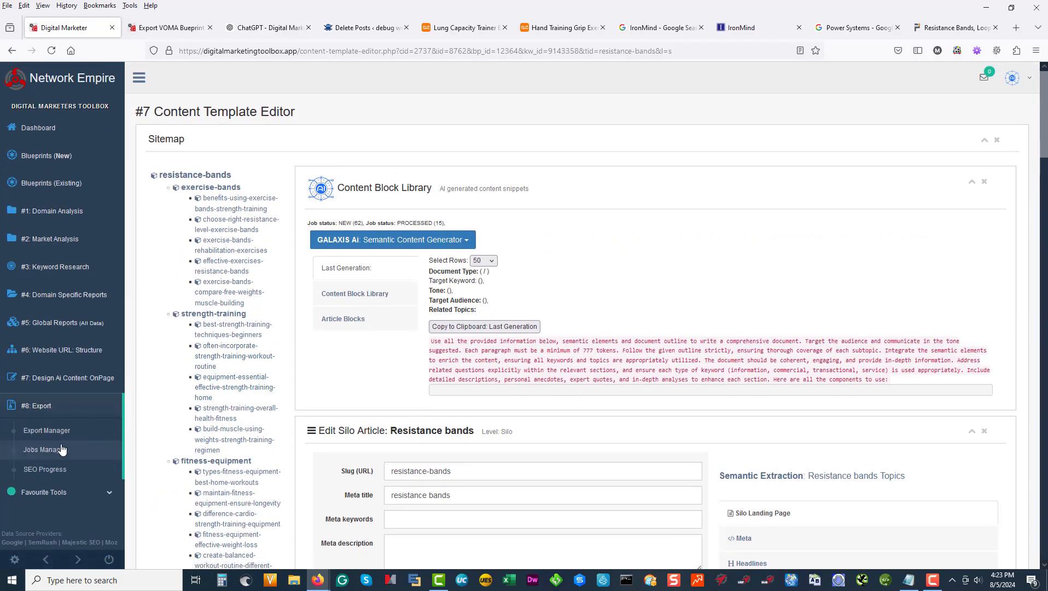
{"action": "left_click", "coordinate": [46, 451]}
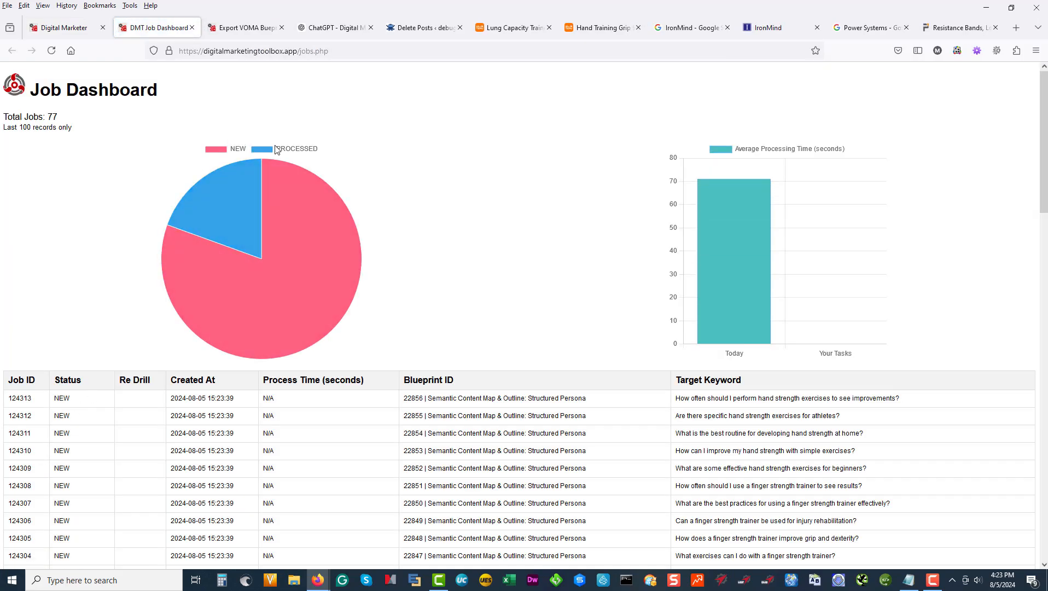
{"action": "scroll", "coordinate": [598, 236], "scroll_direction": "down", "scroll_amount": 10}
{"action": "scroll", "coordinate": [599, 236], "scroll_direction": "down", "scroll_amount": 10}
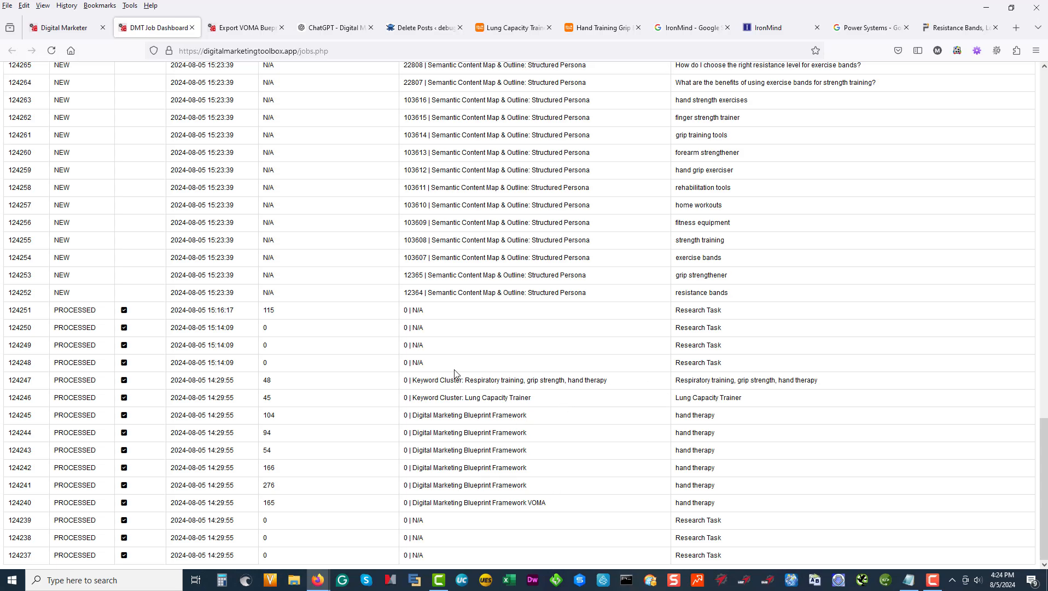
{"action": "scroll", "coordinate": [459, 482], "scroll_direction": "up", "scroll_amount": 2}
{"action": "scroll", "coordinate": [463, 439], "scroll_direction": "up", "scroll_amount": 6}
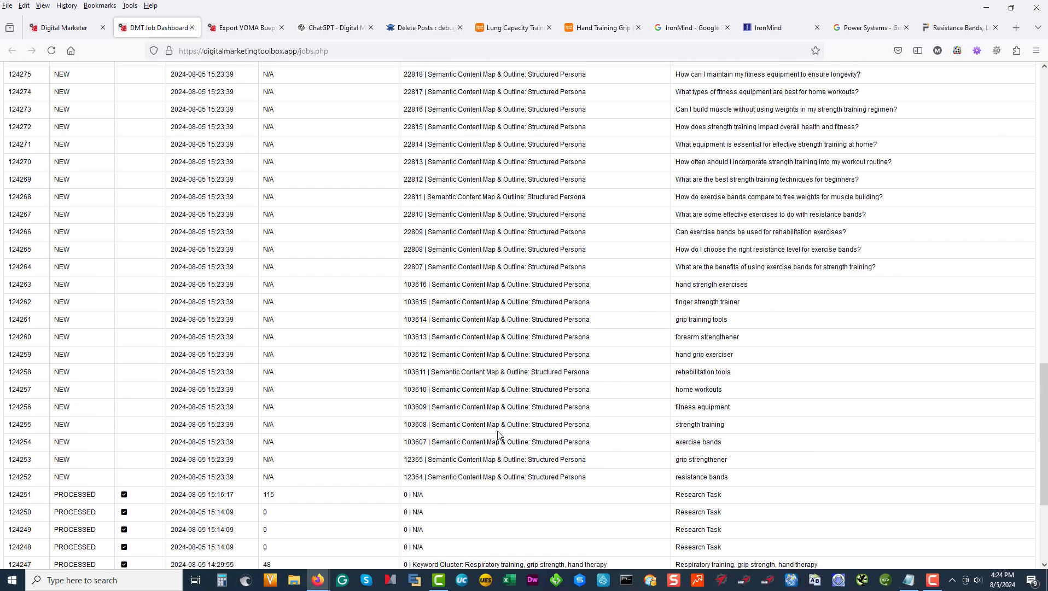
Step: Review the queued Structured Persona outline jobs and refresh the Job Dashboard to check their processing status
{"action": "scroll", "coordinate": [541, 525], "scroll_direction": "up", "scroll_amount": 6}
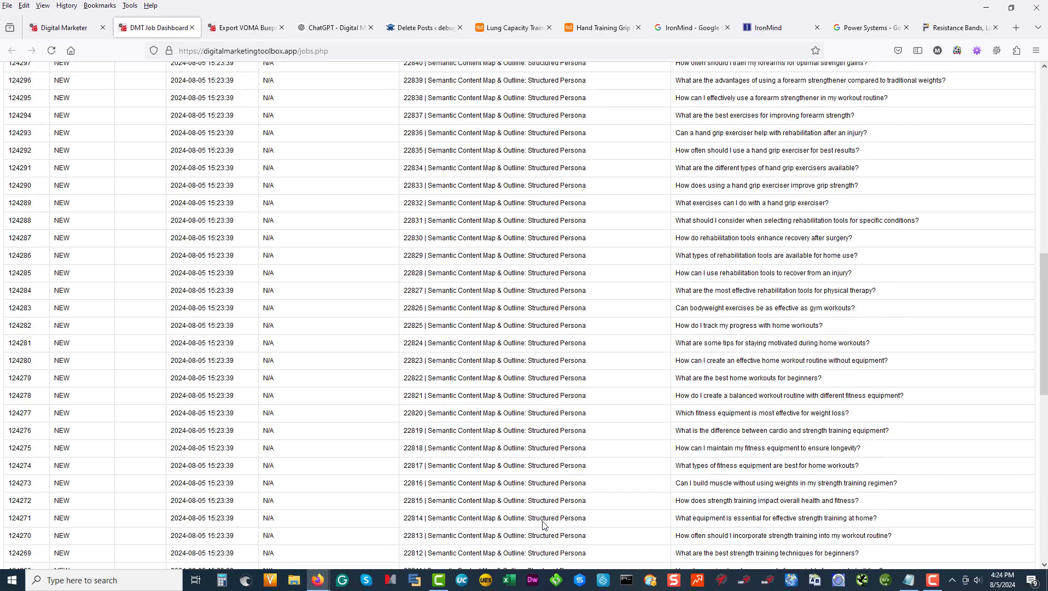
{"action": "scroll", "coordinate": [543, 525], "scroll_direction": "up", "scroll_amount": 6}
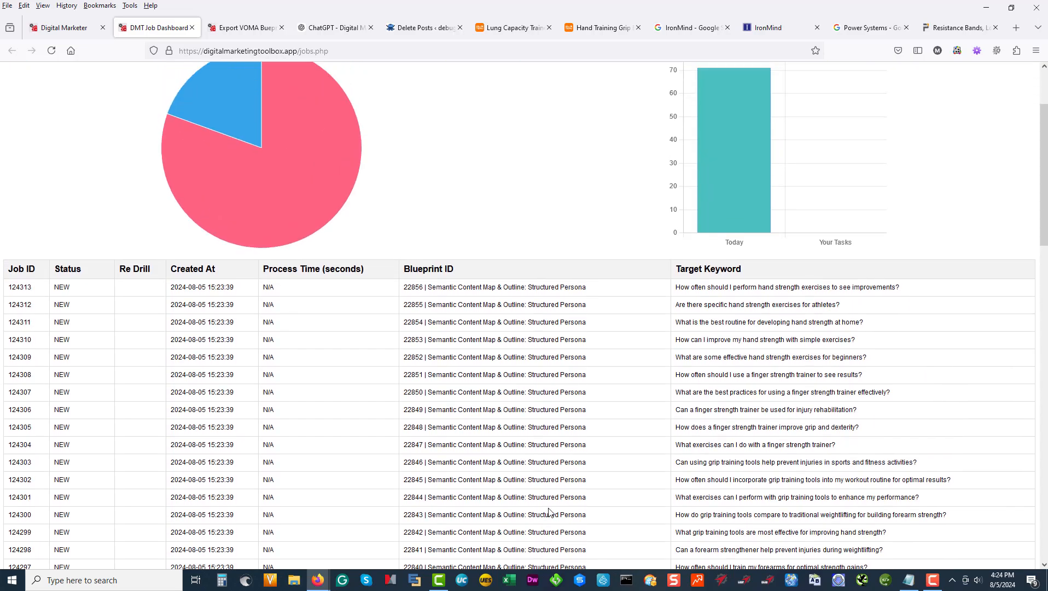
{"action": "scroll", "coordinate": [565, 350], "scroll_direction": "down", "scroll_amount": 18}
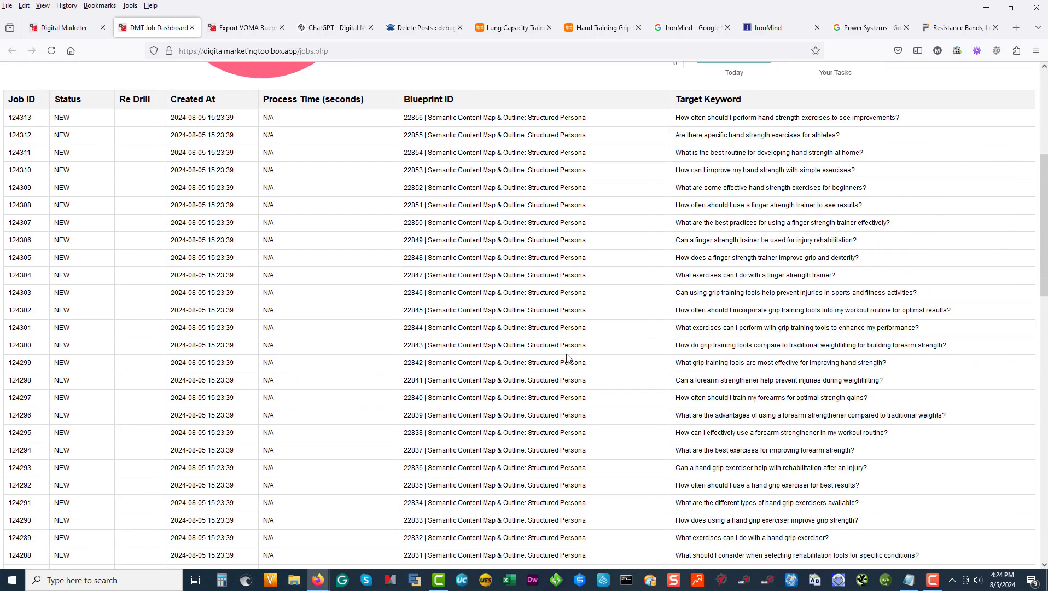
{"action": "scroll", "coordinate": [567, 432], "scroll_direction": "up", "scroll_amount": 18}
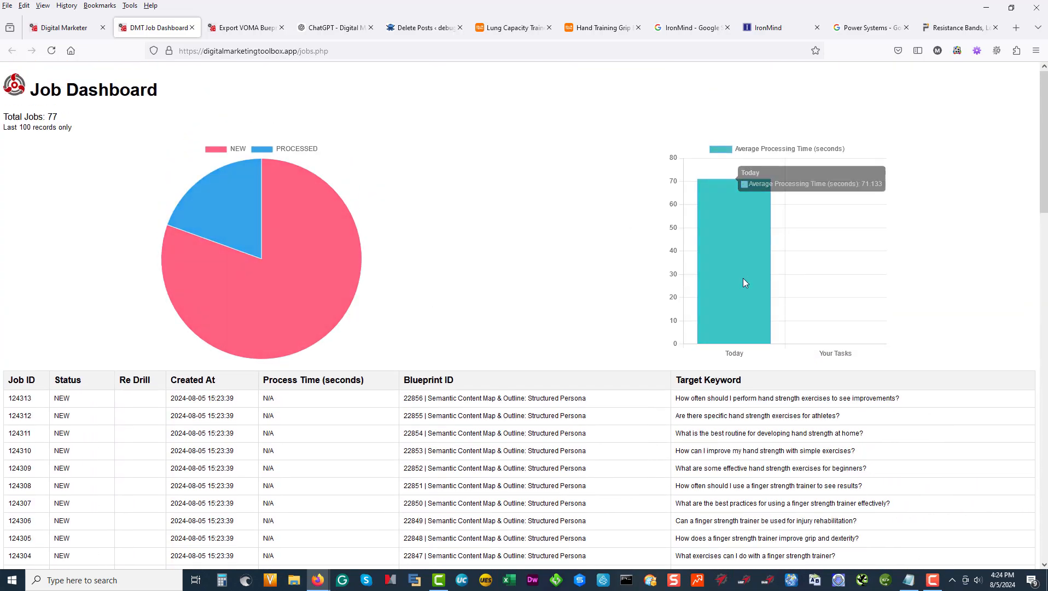
{"action": "left_click", "coordinate": [45, 56]}
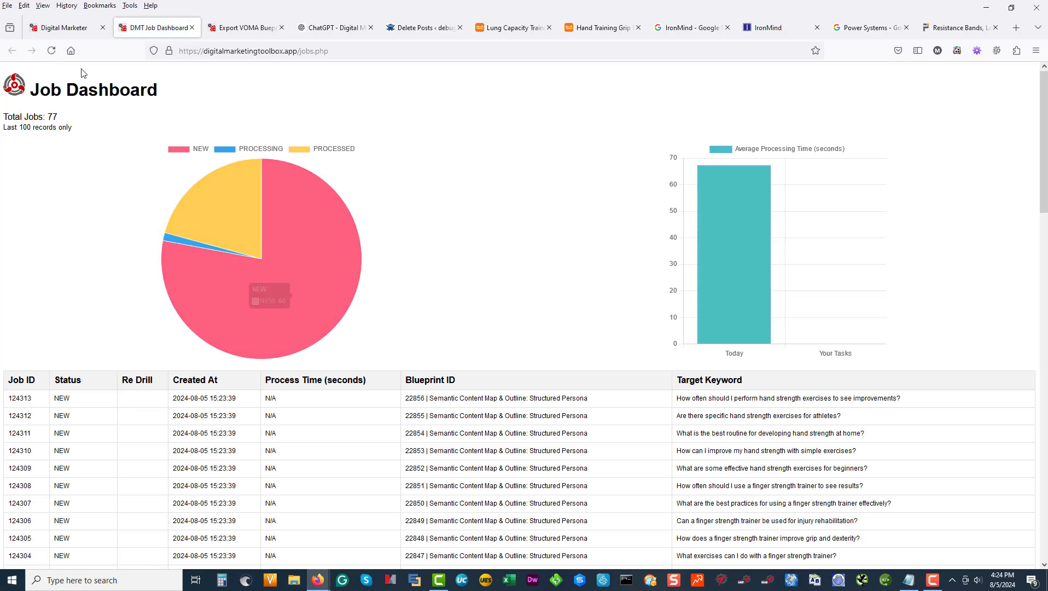
Step: Reload the resistance-bands silo article in the Content Template Editor and examine its generated semantic elements and document outline
{"action": "left_click", "coordinate": [64, 29]}
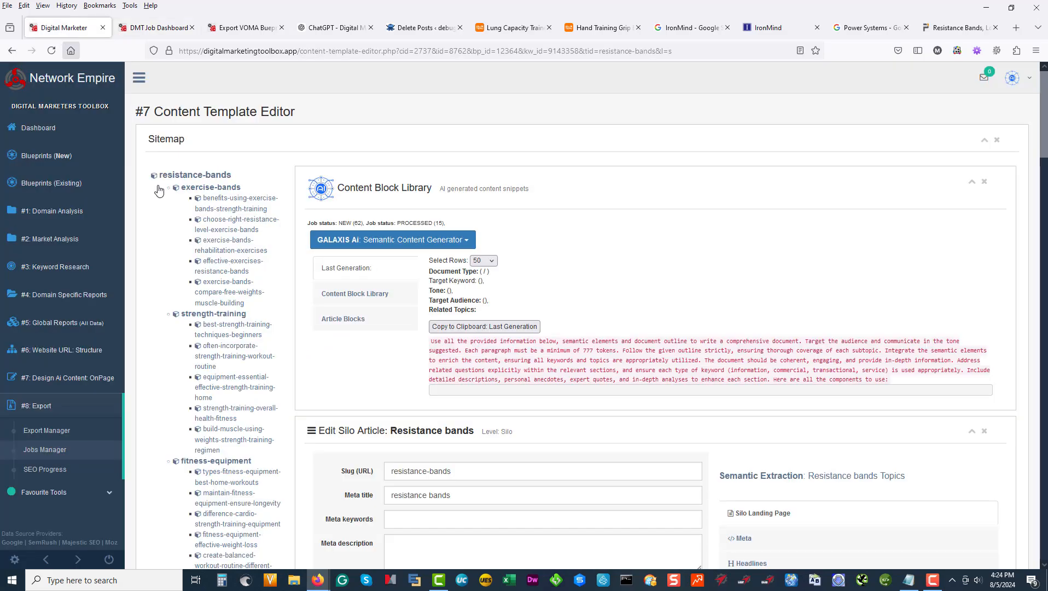
{"action": "left_click", "coordinate": [191, 176]}
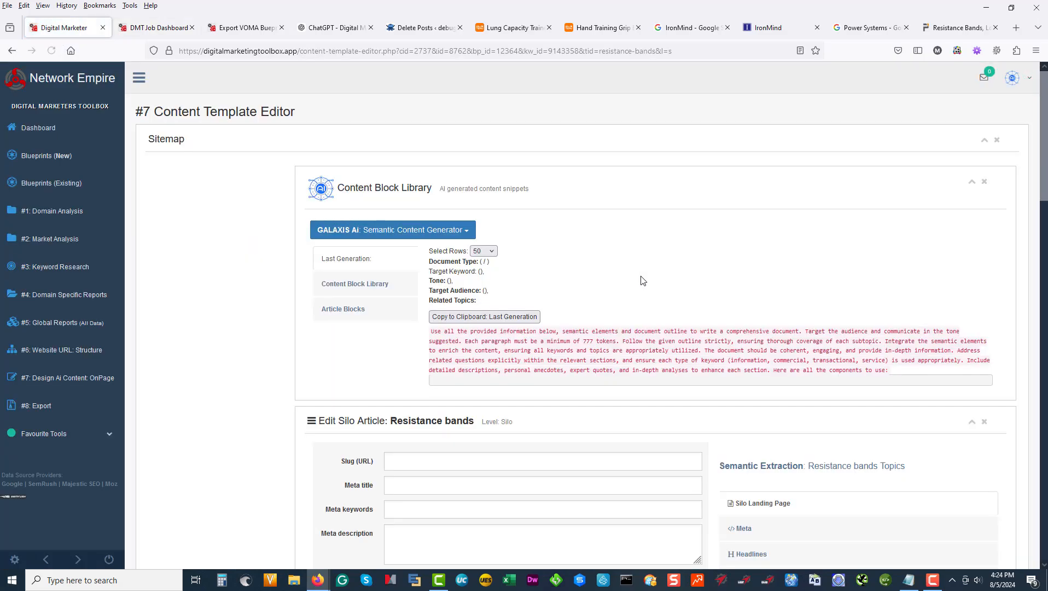
{"action": "scroll", "coordinate": [671, 263], "scroll_direction": "down", "scroll_amount": 4}
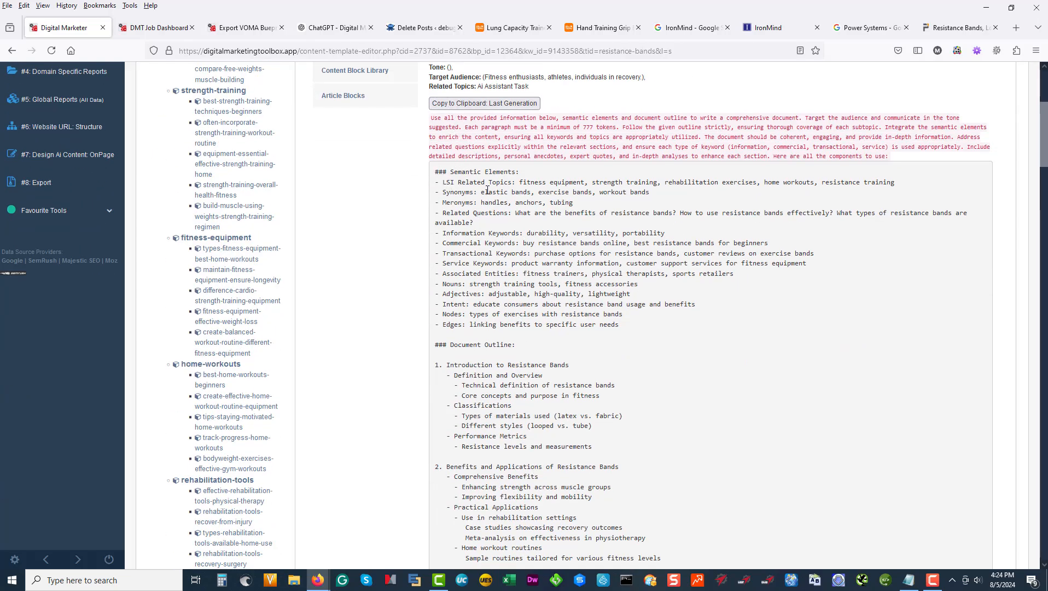
{"action": "scroll", "coordinate": [579, 319], "scroll_direction": "down", "scroll_amount": 10}
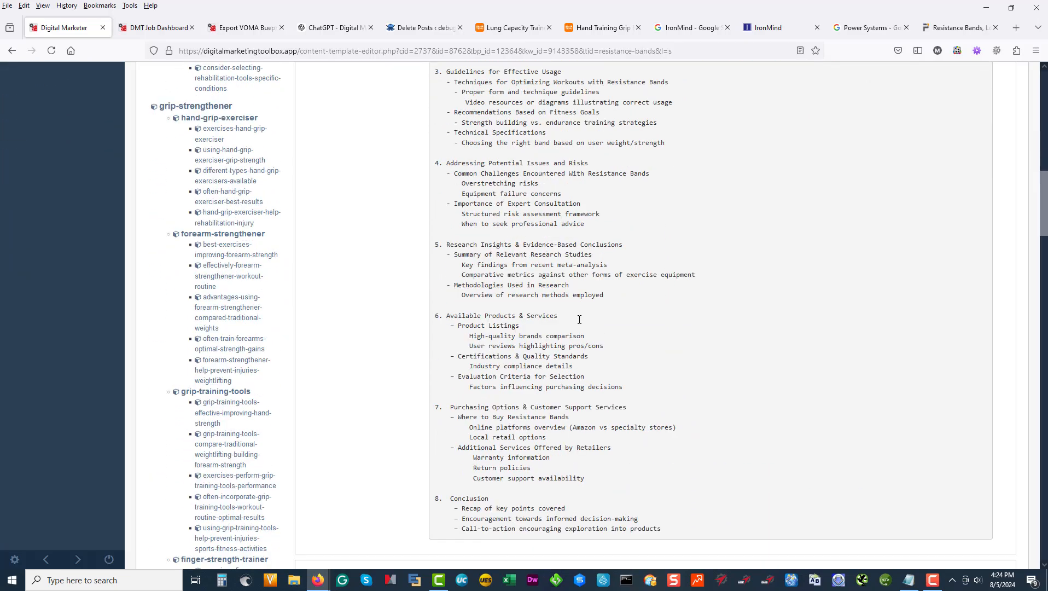
{"action": "scroll", "coordinate": [579, 323], "scroll_direction": "down", "scroll_amount": 2}
{"action": "scroll", "coordinate": [579, 322], "scroll_direction": "up", "scroll_amount": 7}
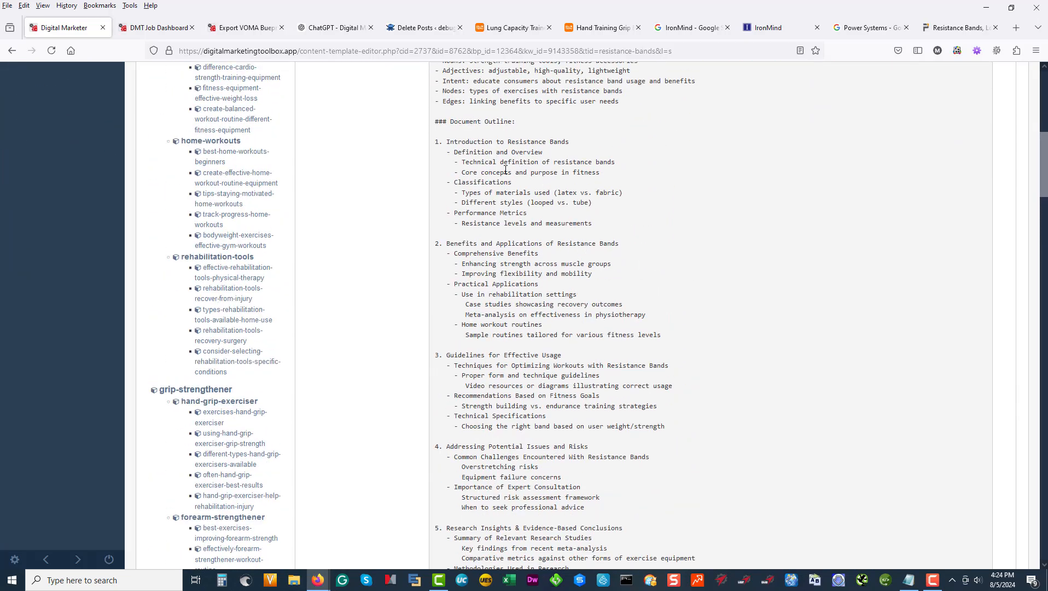
{"action": "scroll", "coordinate": [559, 459], "scroll_direction": "down", "scroll_amount": 6}
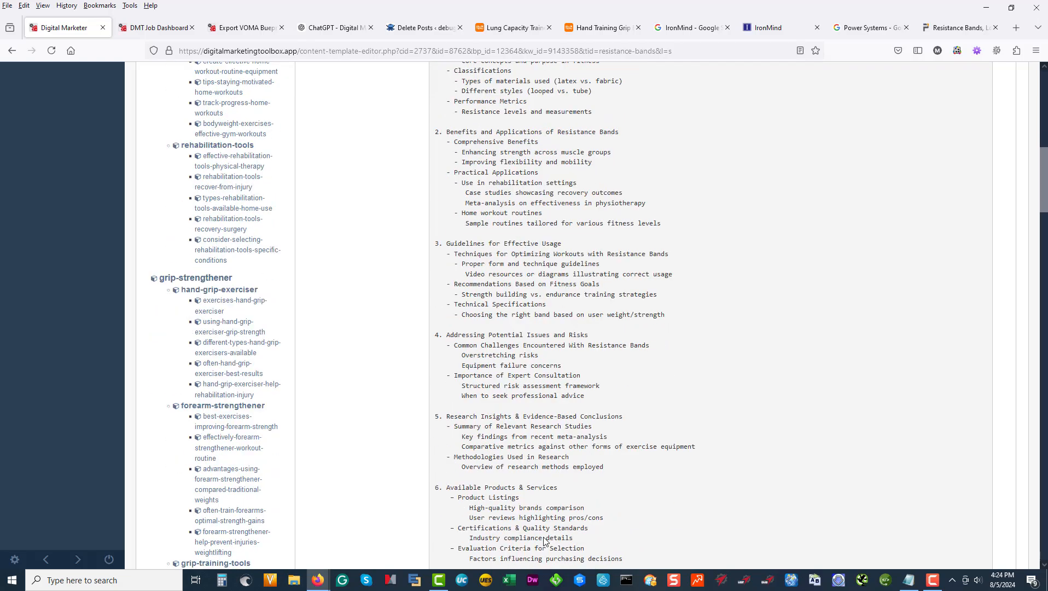
{"action": "scroll", "coordinate": [550, 323], "scroll_direction": "up", "scroll_amount": 13}
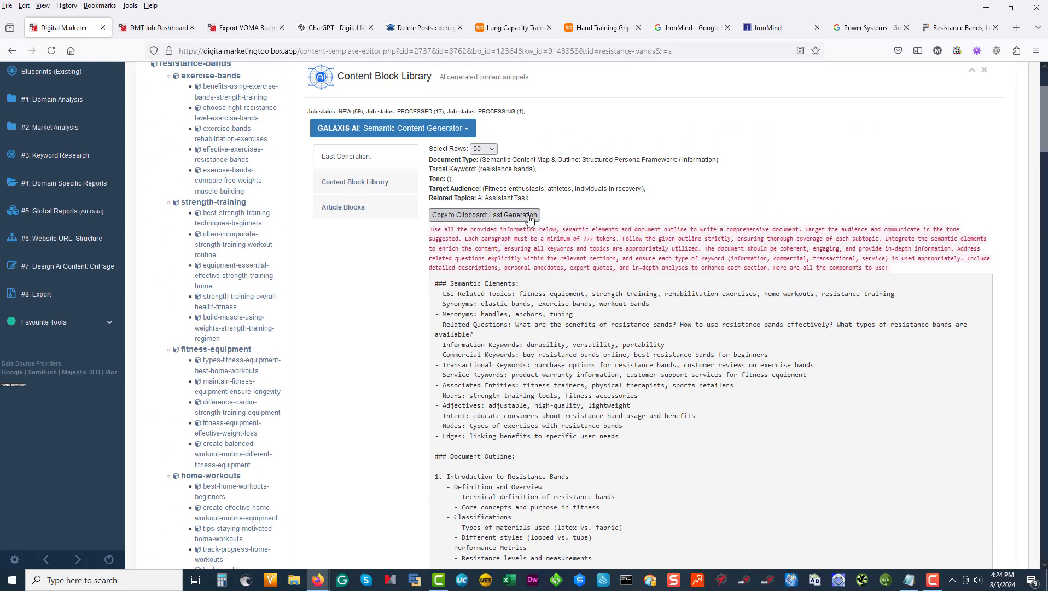
Step: Submit the GALAXIS AI bulk SEO job for all empty fields from the resistance-bands silo article
{"action": "scroll", "coordinate": [254, 184], "scroll_direction": "up", "scroll_amount": 4}
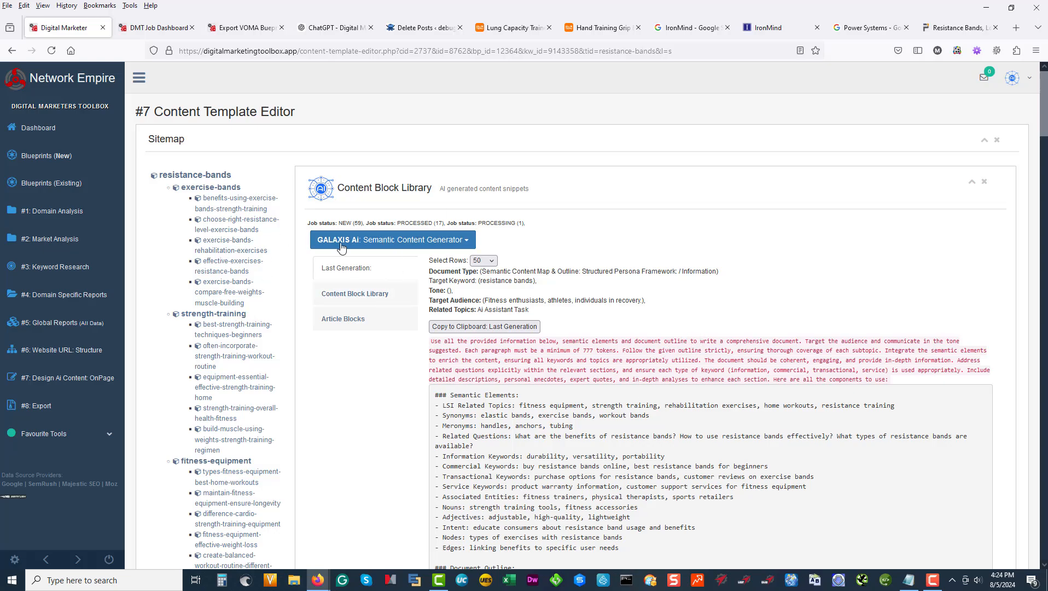
{"action": "left_click", "coordinate": [444, 248]}
{"action": "scroll", "coordinate": [499, 261], "scroll_direction": "down", "scroll_amount": 4}
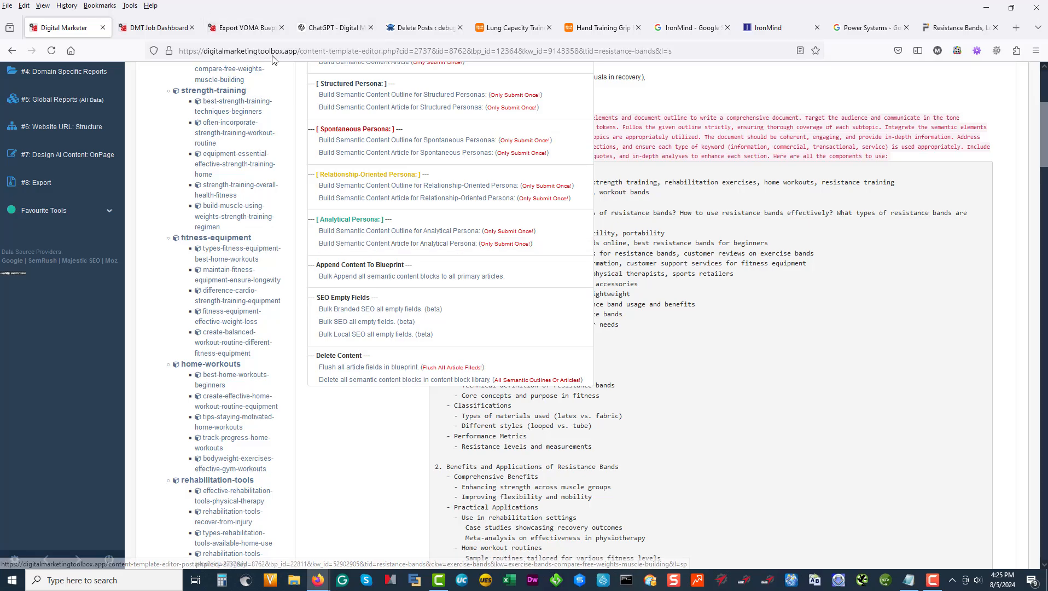
{"action": "left_click", "coordinate": [348, 323]}
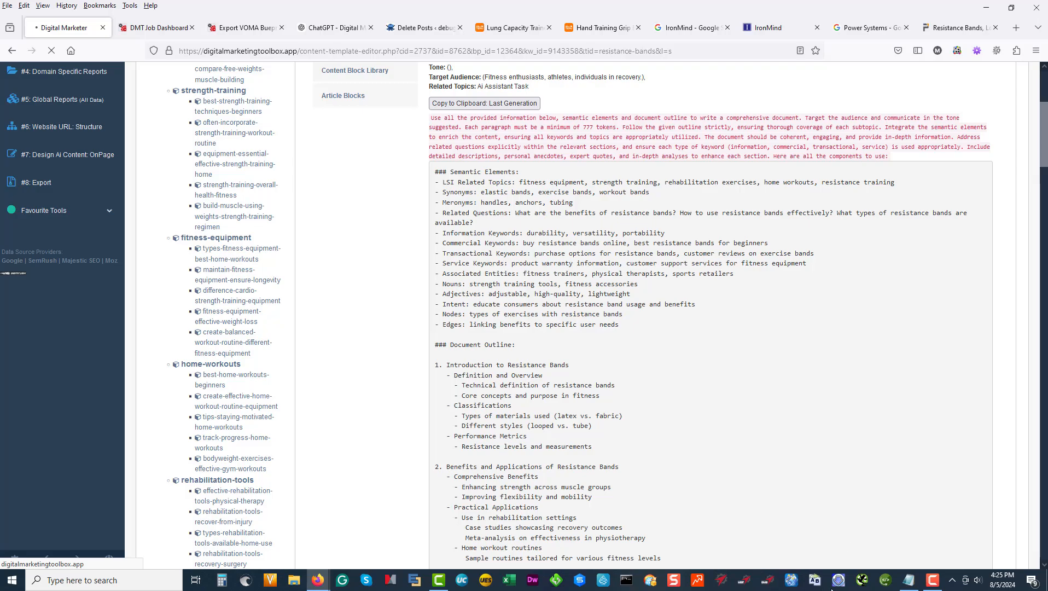
{"action": "scroll", "coordinate": [377, 344], "scroll_direction": "up", "scroll_amount": 4}
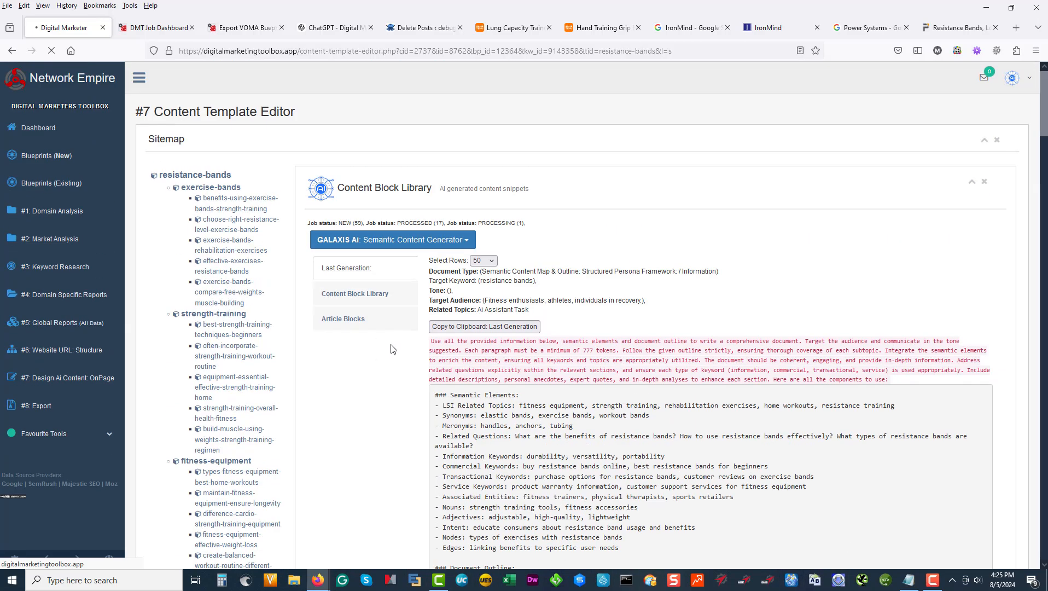
Step: Open the supporting post benefits-using-exercise-bands-strength-training under exercise-bands and collapse its Content Block Library
{"action": "left_click", "coordinate": [59, 380]}
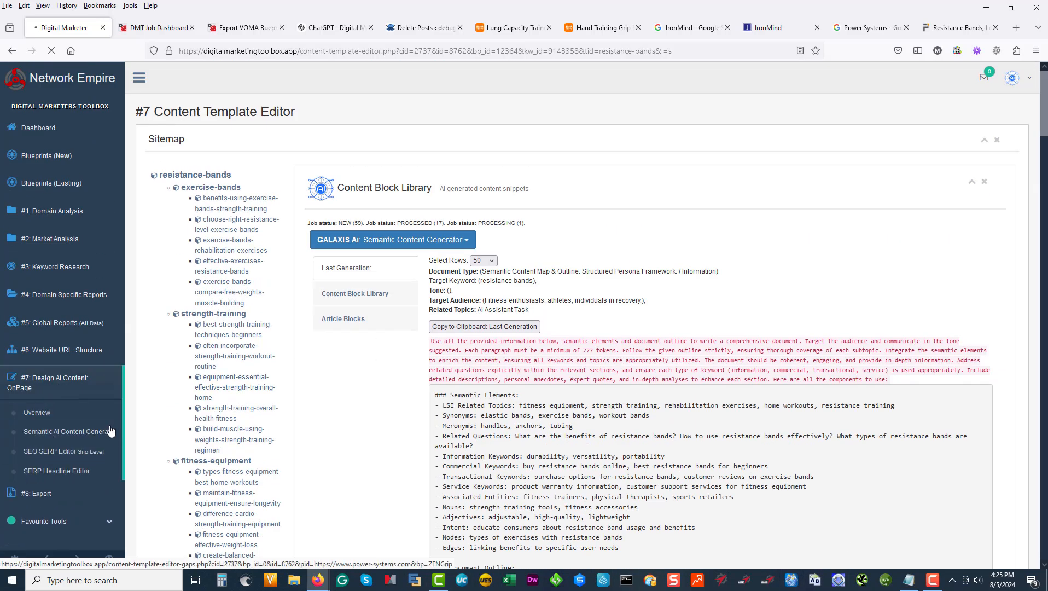
{"action": "left_click", "coordinate": [972, 184]}
{"action": "scroll", "coordinate": [604, 186], "scroll_direction": "down", "scroll_amount": 2}
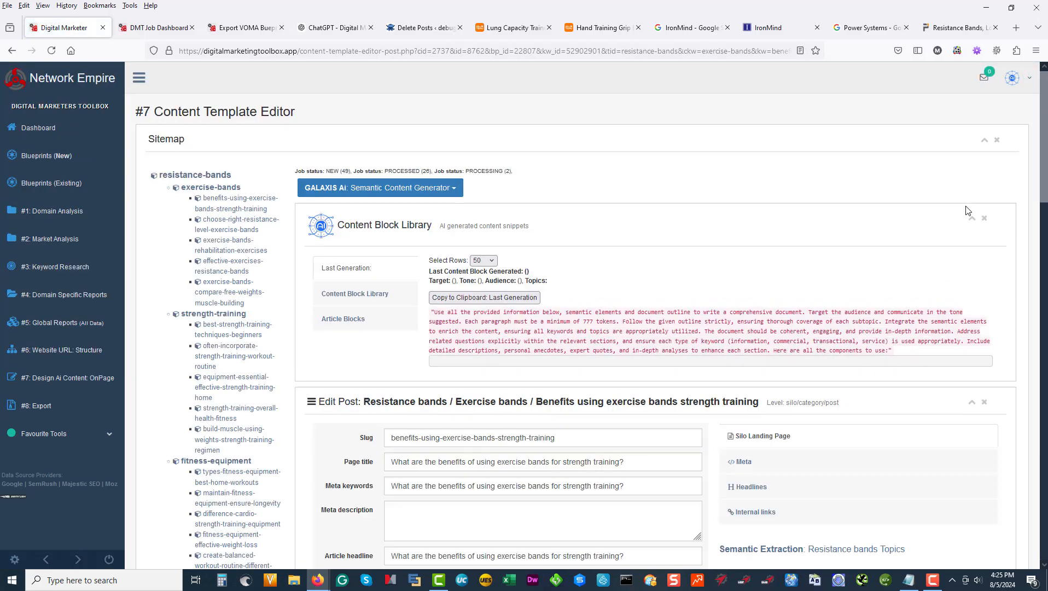
{"action": "left_click", "coordinate": [973, 219]}
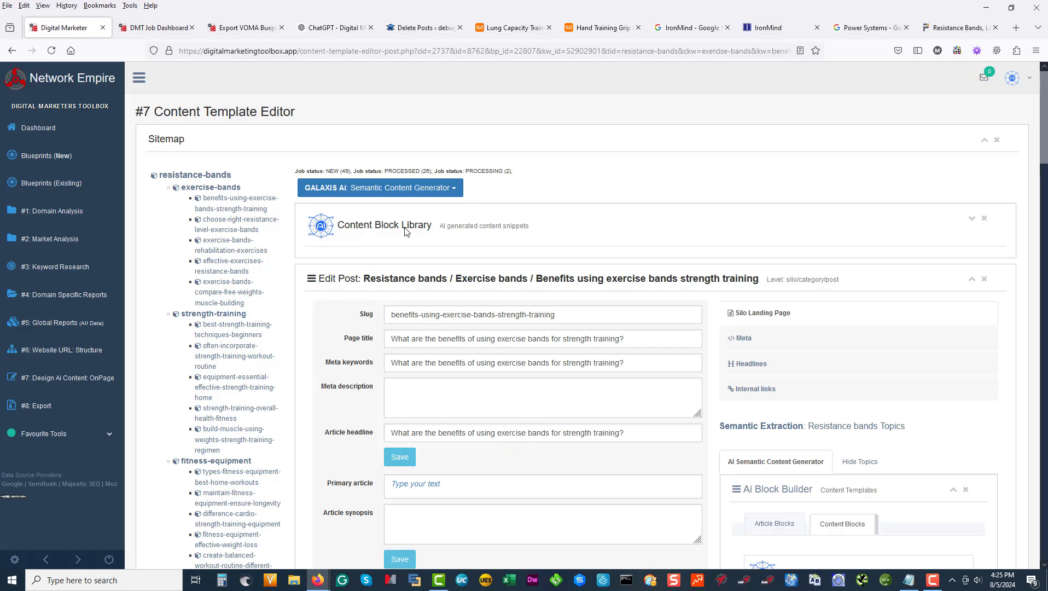
Step: Run the GALAXIS AI bulk SEO of all empty fields from the post editor and check the post's slug, page title and meta fields
{"action": "left_click", "coordinate": [395, 191]}
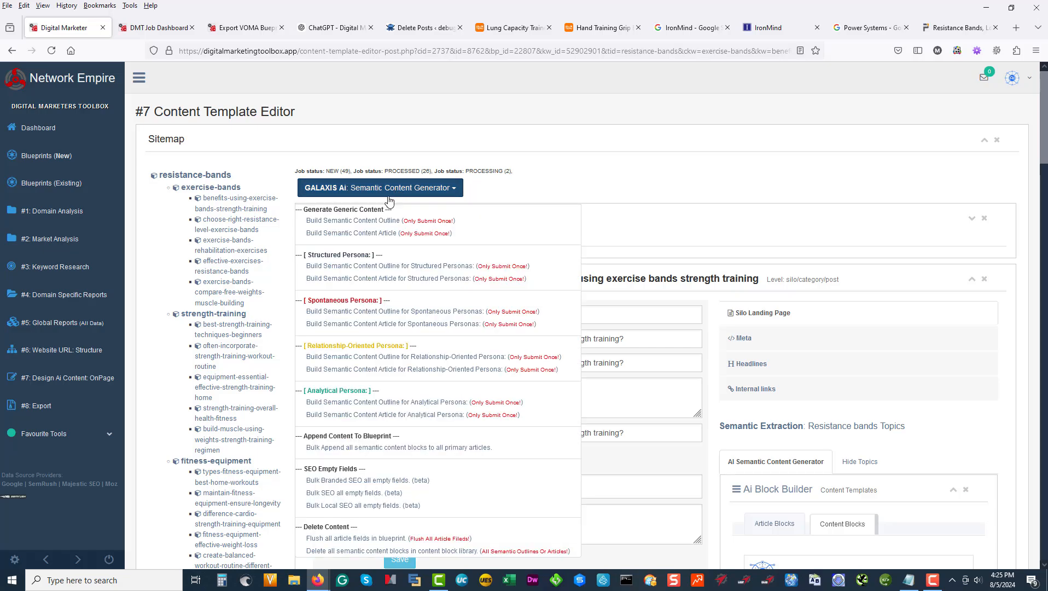
{"action": "left_click", "coordinate": [356, 494]}
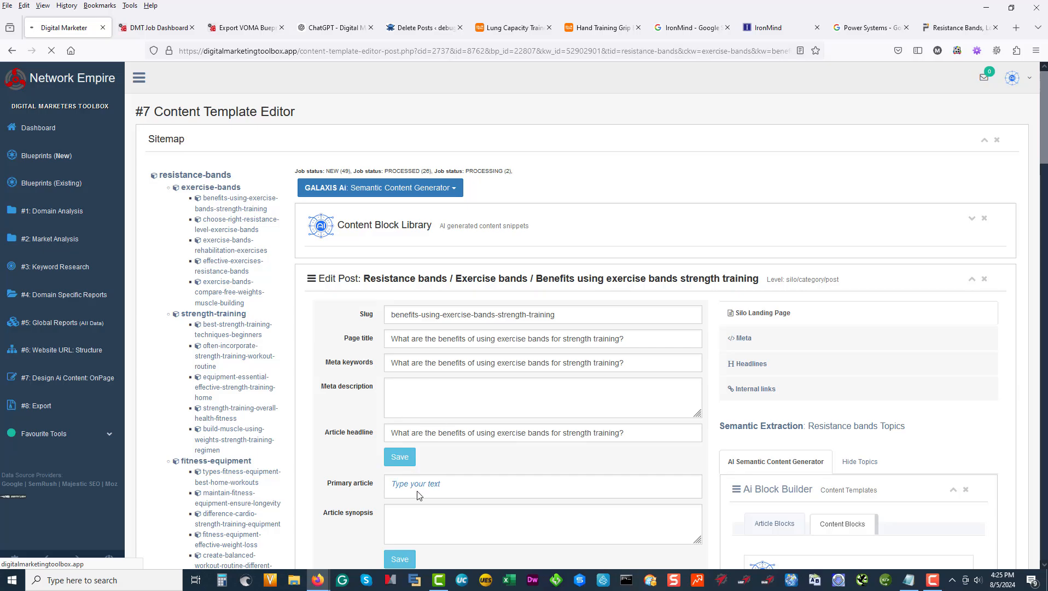
{"action": "scroll", "coordinate": [526, 422], "scroll_direction": "down", "scroll_amount": 4}
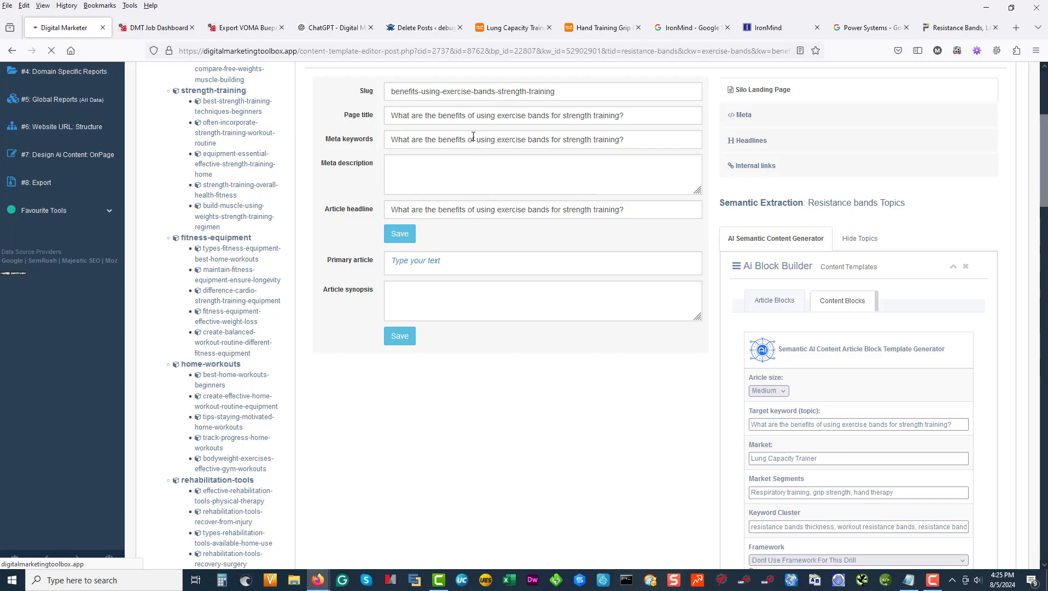
{"action": "scroll", "coordinate": [531, 191], "scroll_direction": "up", "scroll_amount": 4}
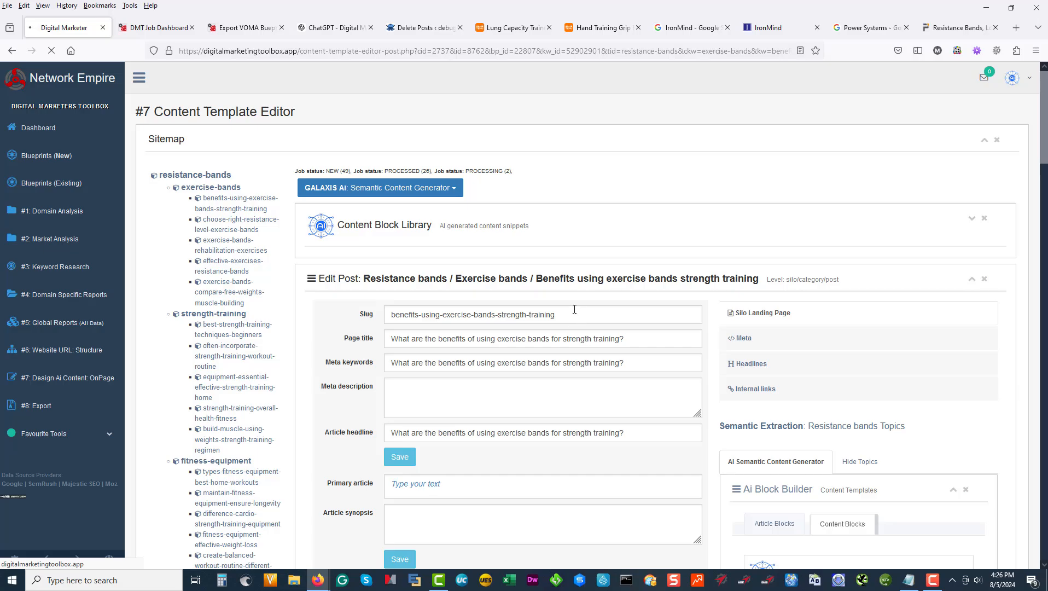
{"action": "left_click_drag", "start_coordinate": [578, 309], "coordinate": [381, 325]}
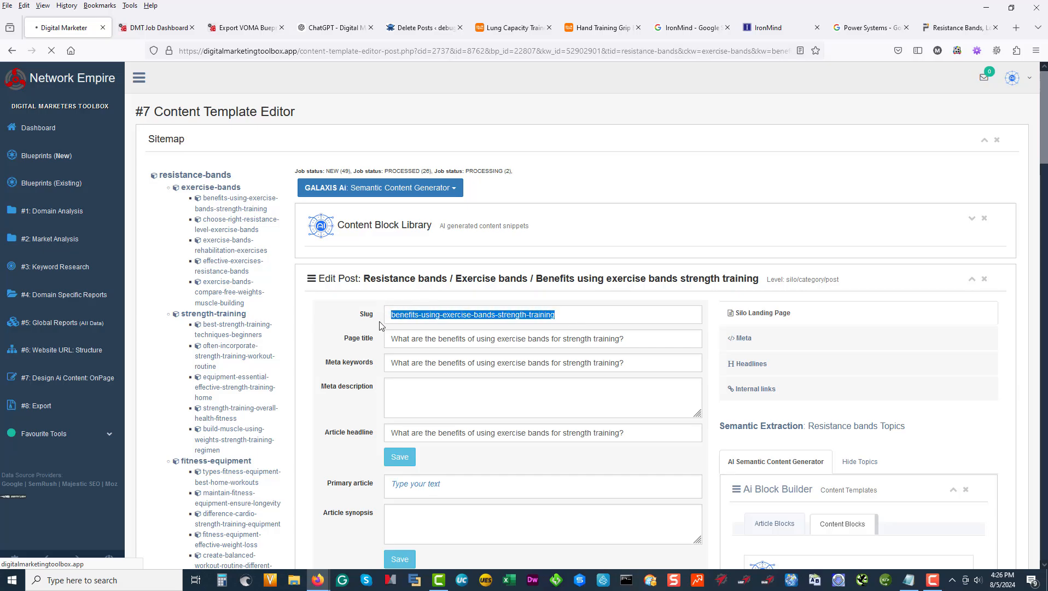
{"action": "left_click", "coordinate": [583, 338]}
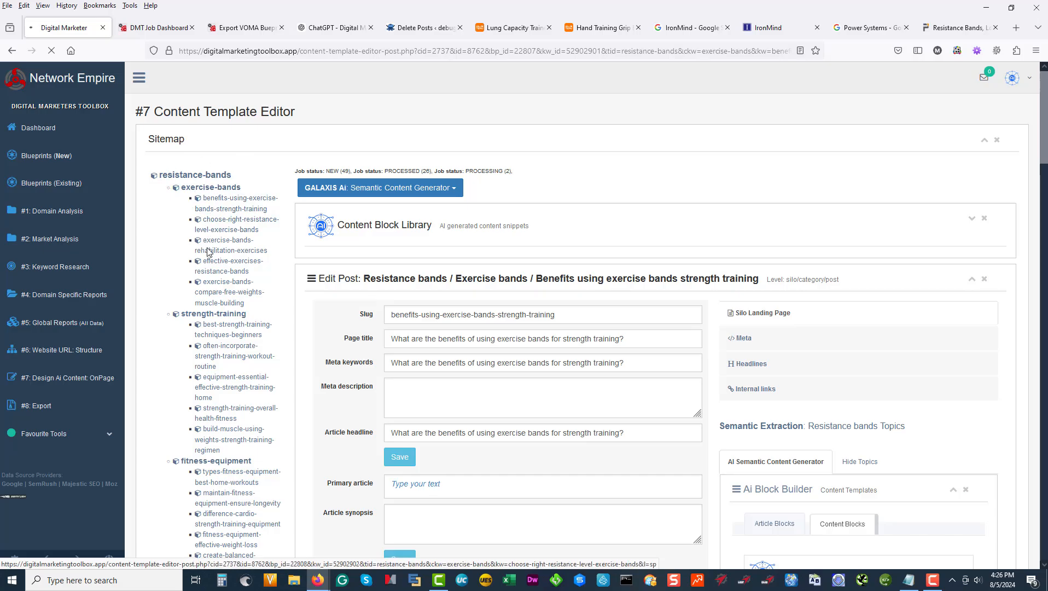
Step: Examine the categories and supporting posts of the resistance-bands and grip-strengthener silos in the sitemap
{"action": "scroll", "coordinate": [218, 284], "scroll_direction": "down", "scroll_amount": 10}
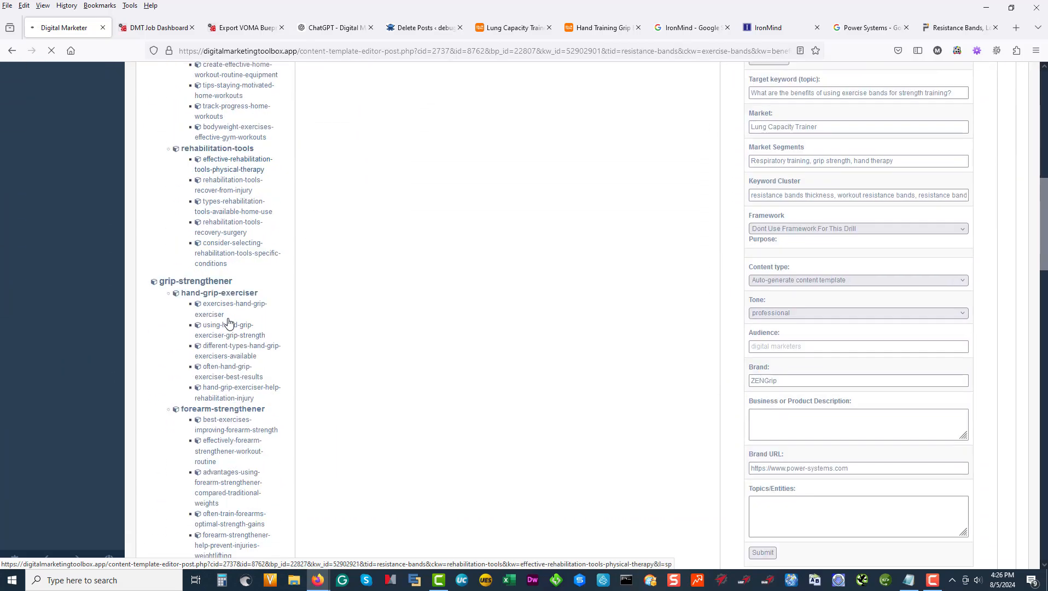
{"action": "scroll", "coordinate": [229, 323], "scroll_direction": "down", "scroll_amount": 10}
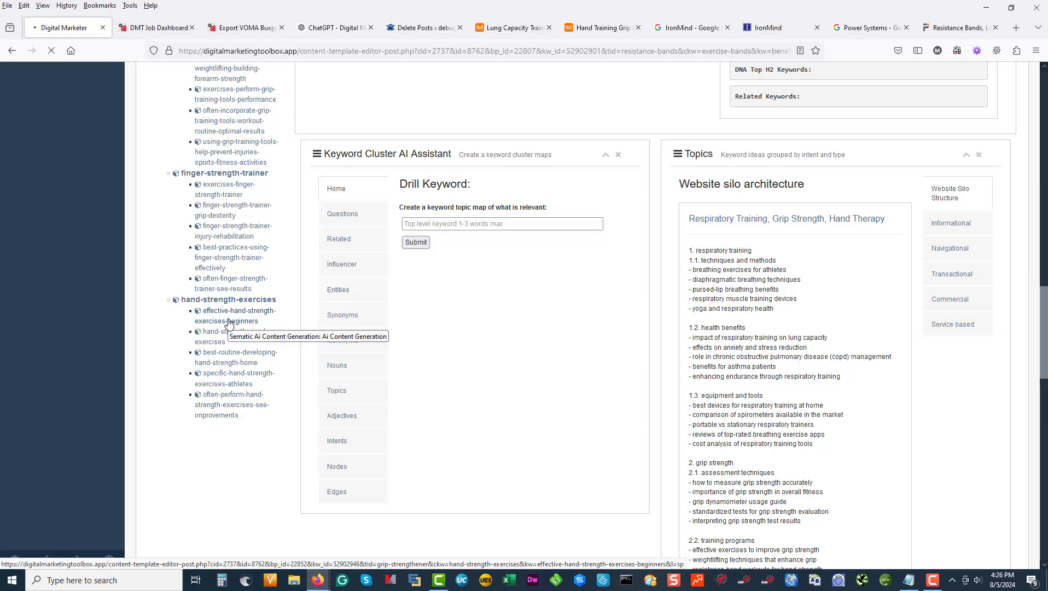
{"action": "scroll", "coordinate": [229, 323], "scroll_direction": "up", "scroll_amount": 20}
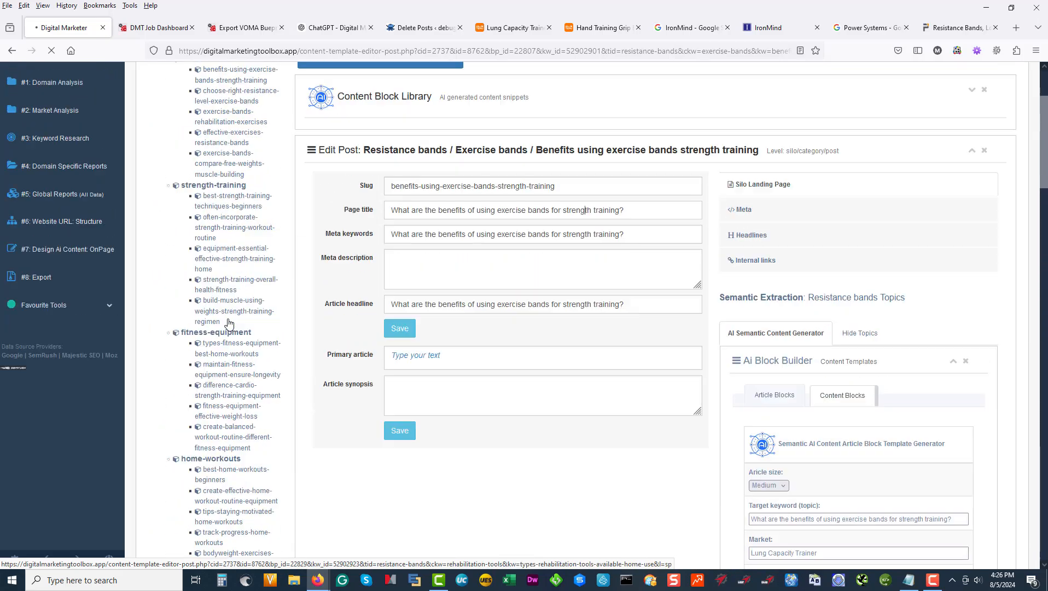
{"action": "scroll", "coordinate": [229, 323], "scroll_direction": "up", "scroll_amount": 3}
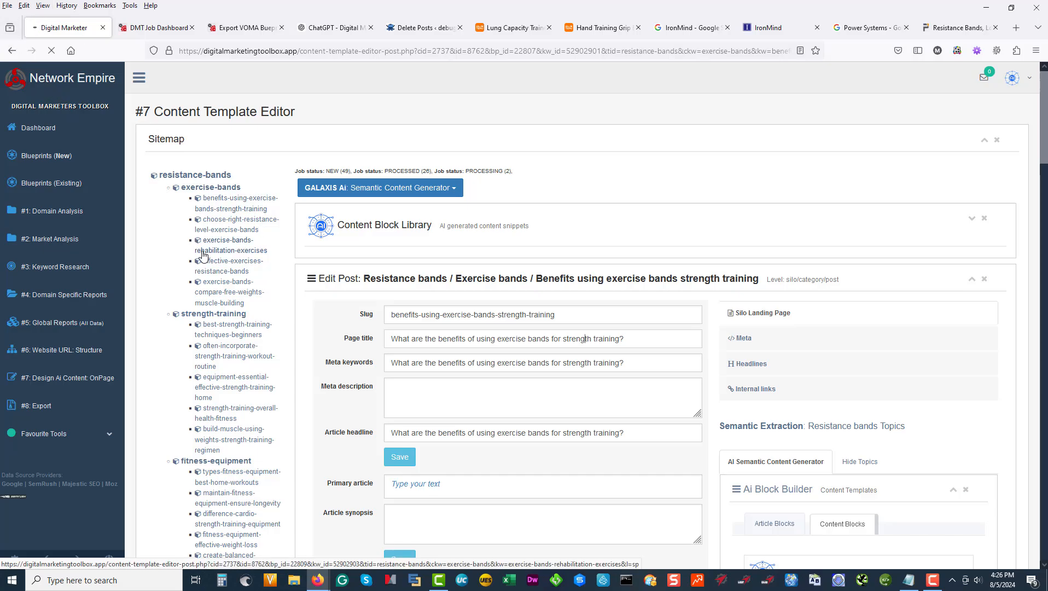
Step: Refresh the Job Dashboard and examine which outline jobs are new, processing or processed
{"action": "left_click", "coordinate": [157, 28]}
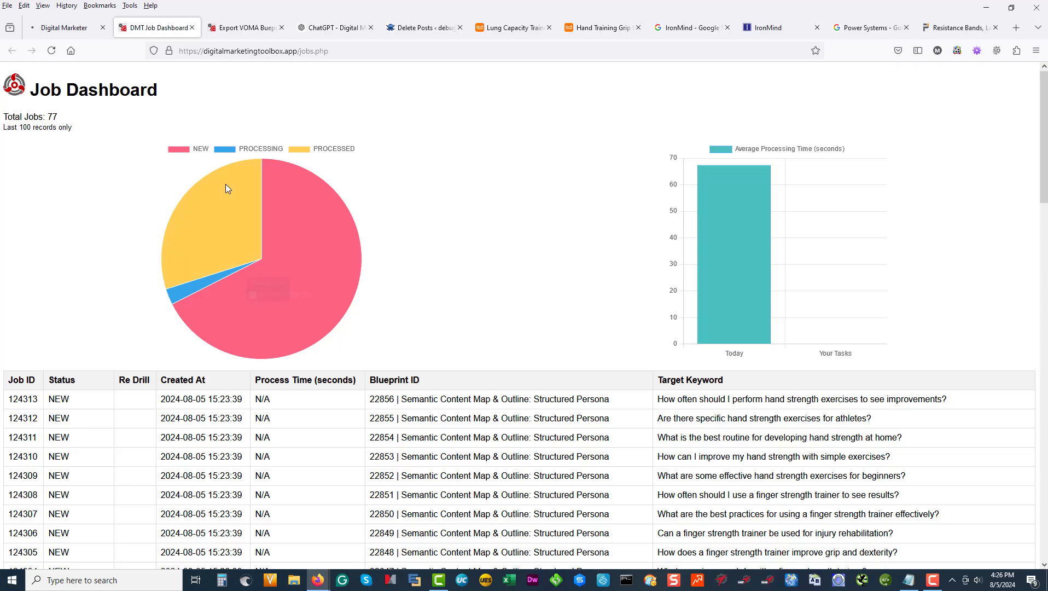
{"action": "left_click", "coordinate": [51, 50]}
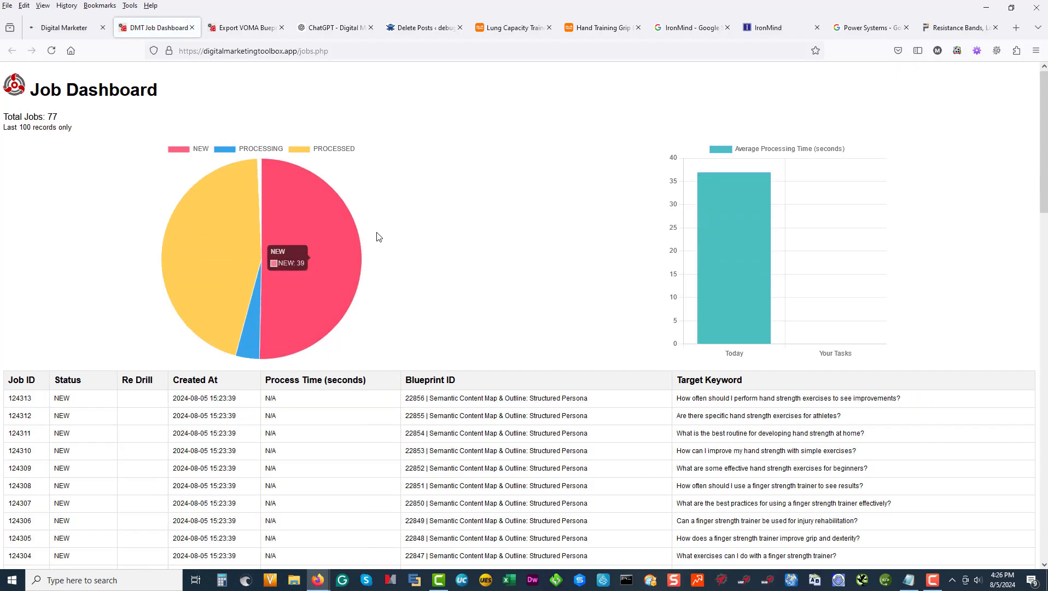
{"action": "scroll", "coordinate": [377, 234], "scroll_direction": "down", "scroll_amount": 10}
{"action": "scroll", "coordinate": [377, 241], "scroll_direction": "down", "scroll_amount": 3}
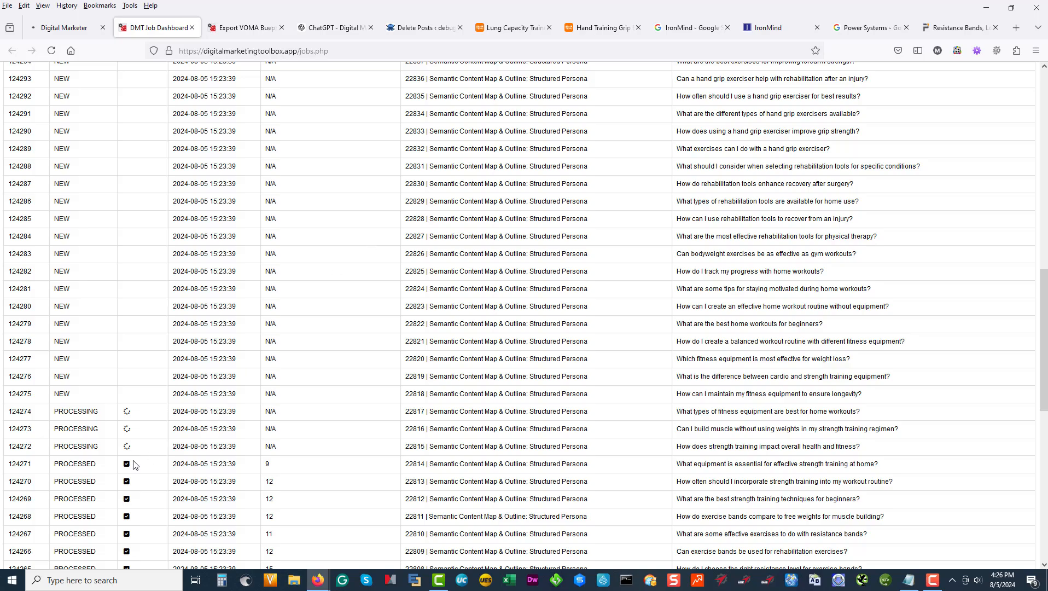
{"action": "scroll", "coordinate": [279, 435], "scroll_direction": "down", "scroll_amount": 9}
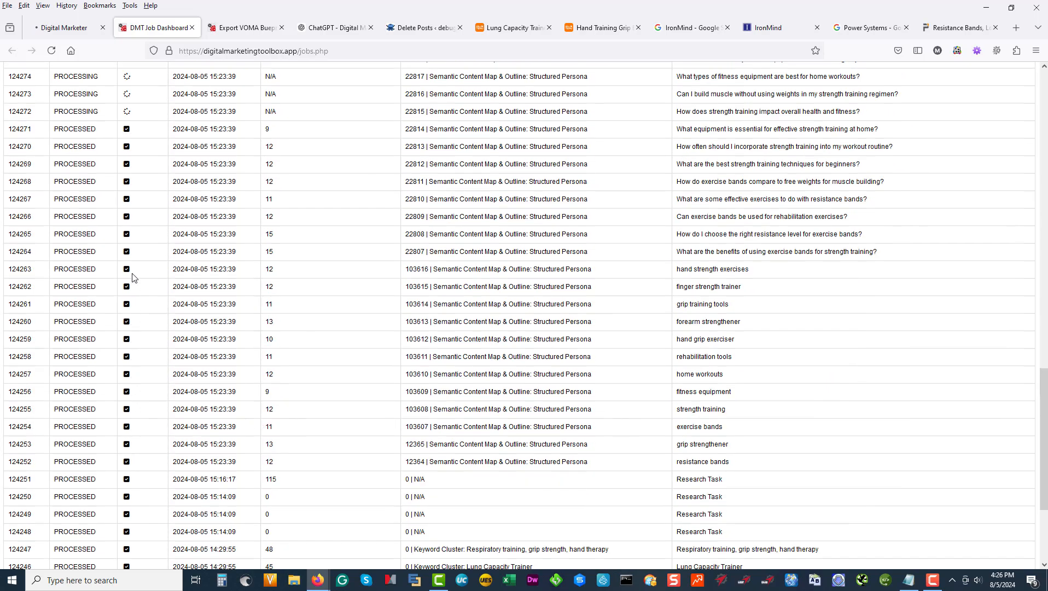
{"action": "scroll", "coordinate": [134, 278], "scroll_direction": "up", "scroll_amount": 6}
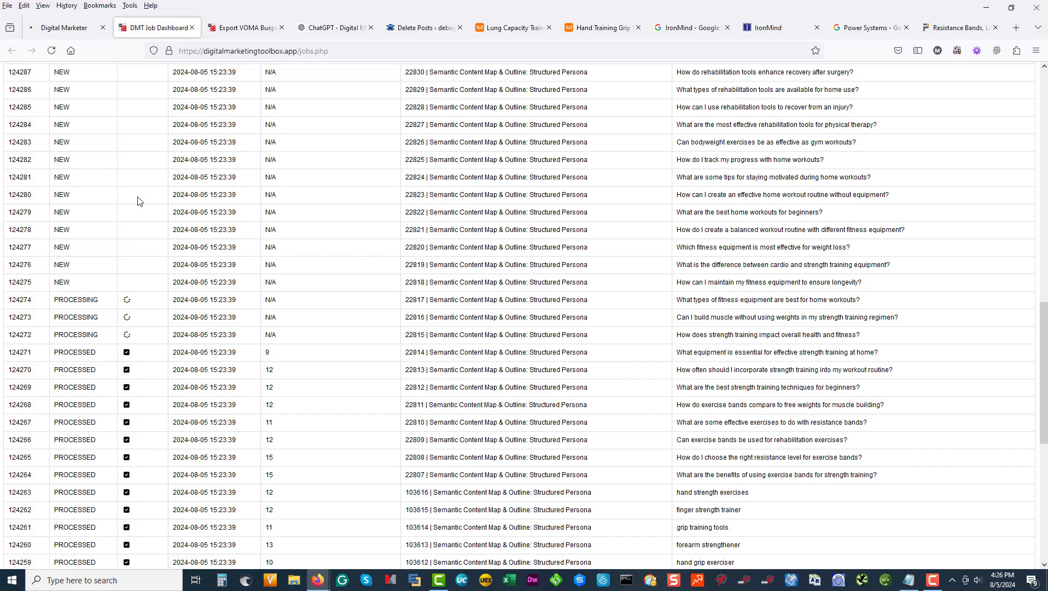
{"action": "scroll", "coordinate": [161, 203], "scroll_direction": "up", "scroll_amount": 15}
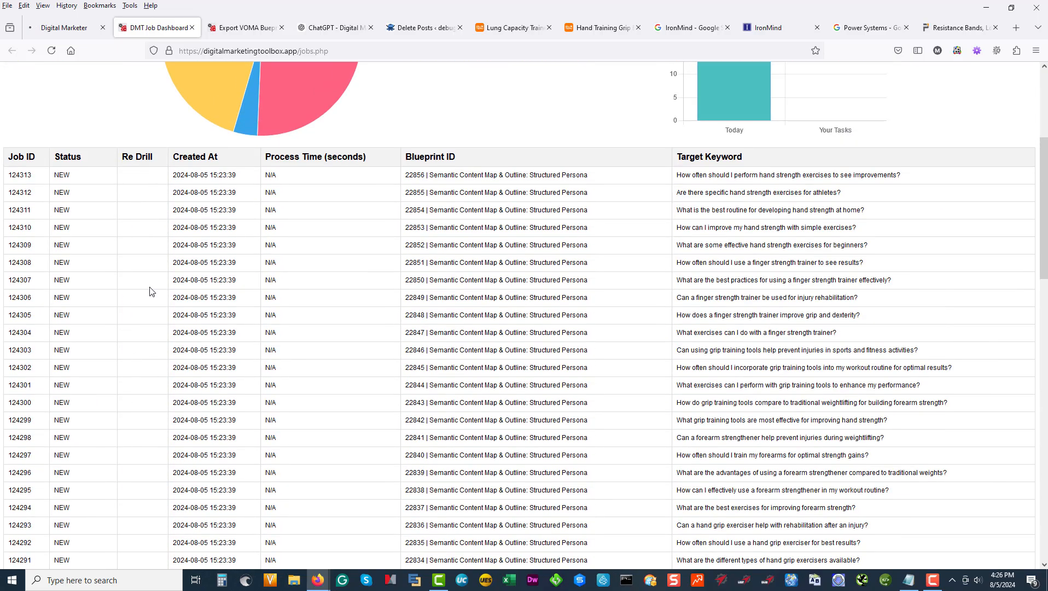
Step: Open the SEO Progress report from the editor's Export section and refresh its chart of SEO done and not done articles
{"action": "scroll", "coordinate": [676, 415], "scroll_direction": "up", "scroll_amount": 5}
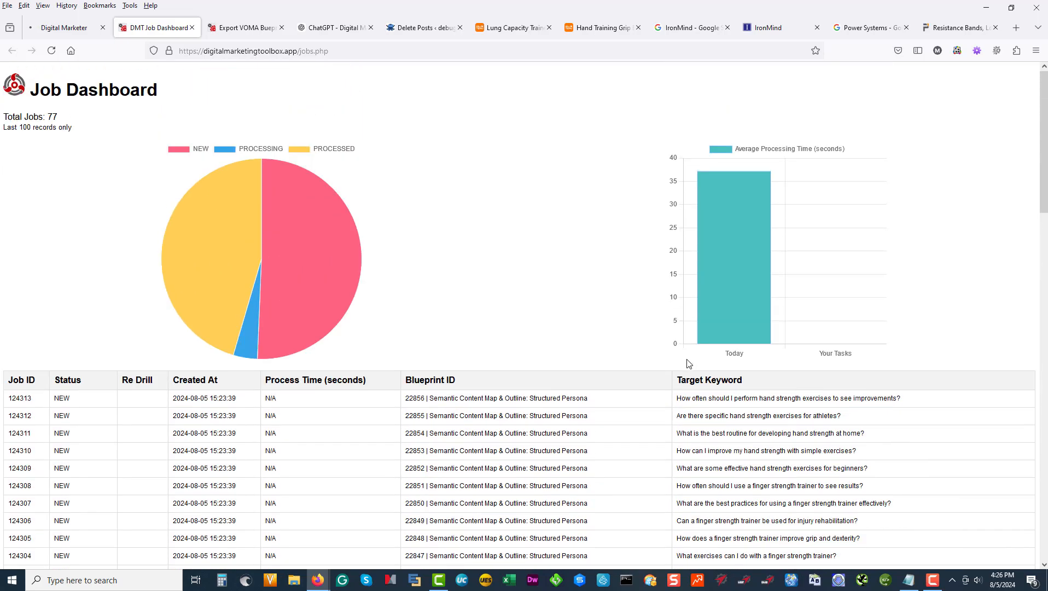
{"action": "left_click", "coordinate": [65, 29]}
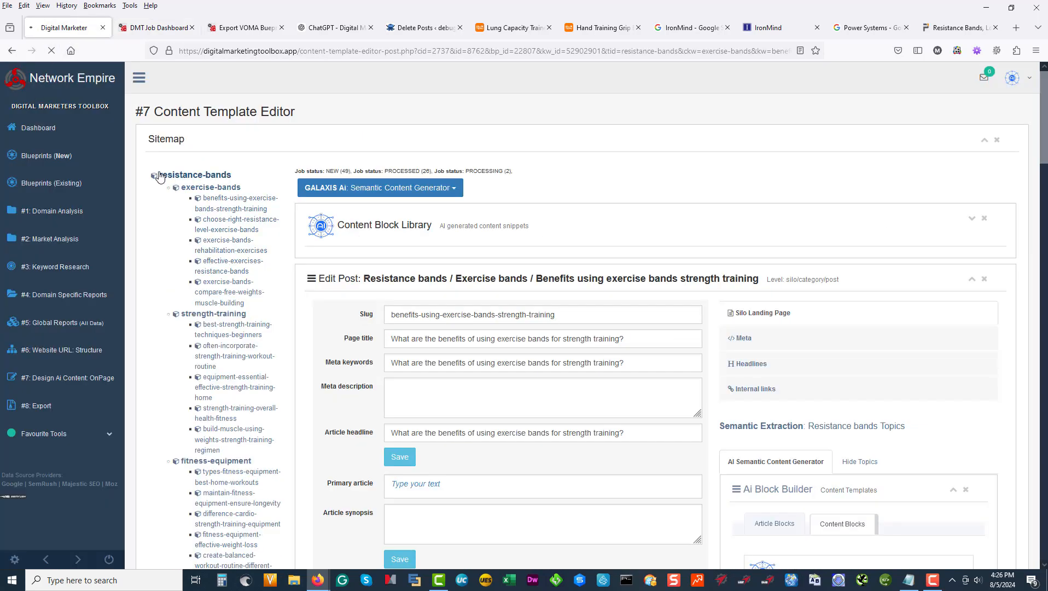
{"action": "scroll", "coordinate": [258, 380], "scroll_direction": "down", "scroll_amount": 8}
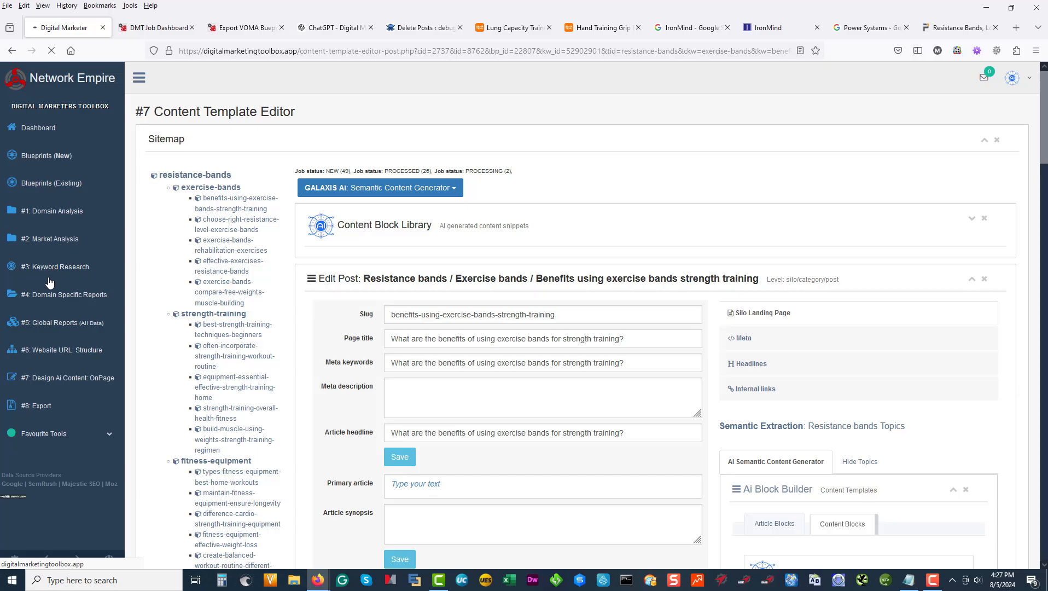
{"action": "left_click", "coordinate": [48, 354]}
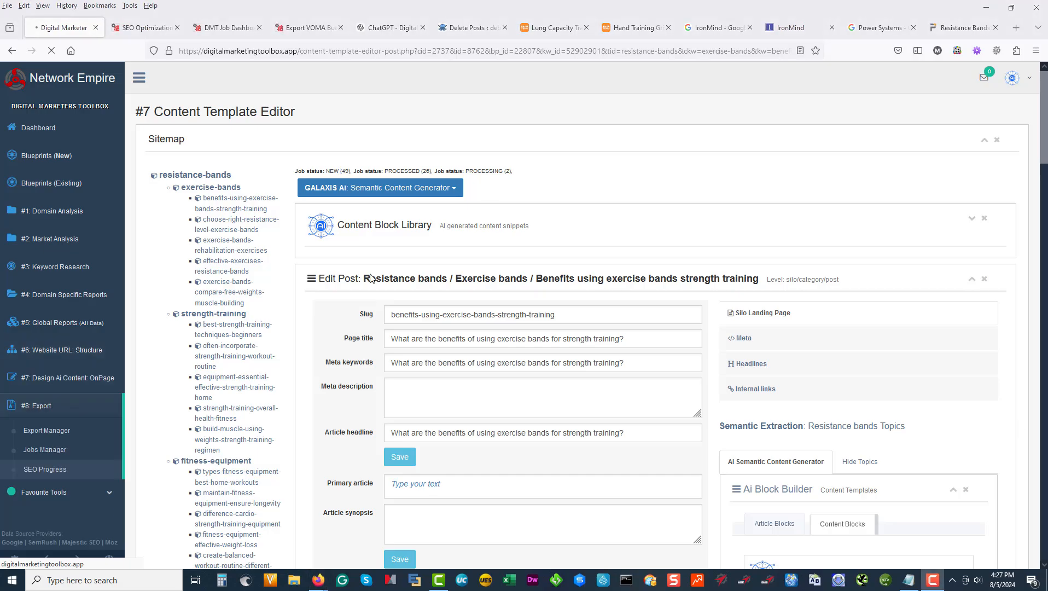
{"action": "left_click", "coordinate": [35, 473]}
{"action": "left_click", "coordinate": [141, 32]}
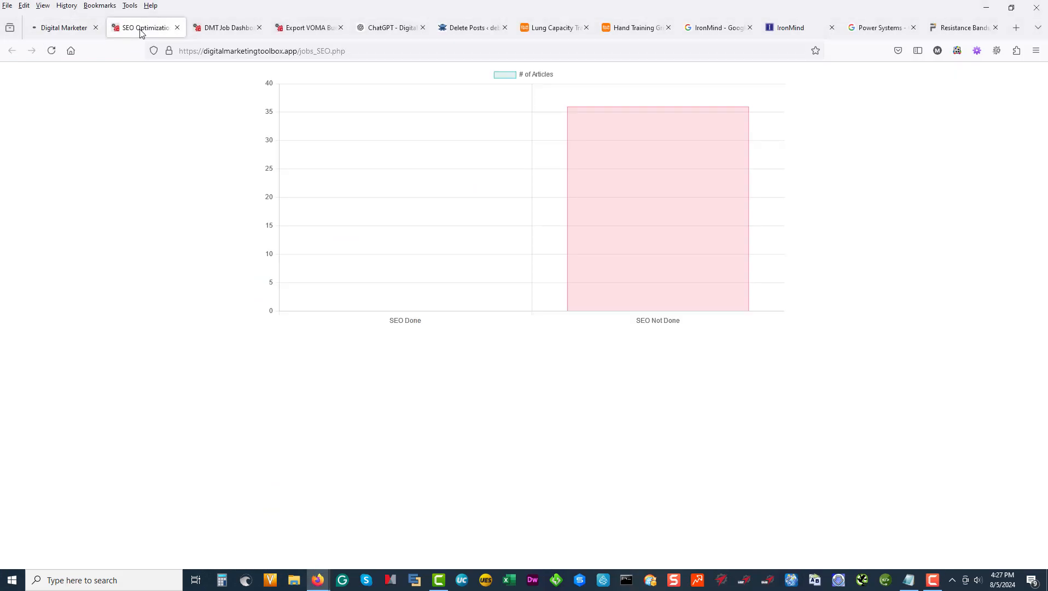
{"action": "mouse_move", "coordinate": [561, 169]}
{"action": "left_click", "coordinate": [52, 51]}
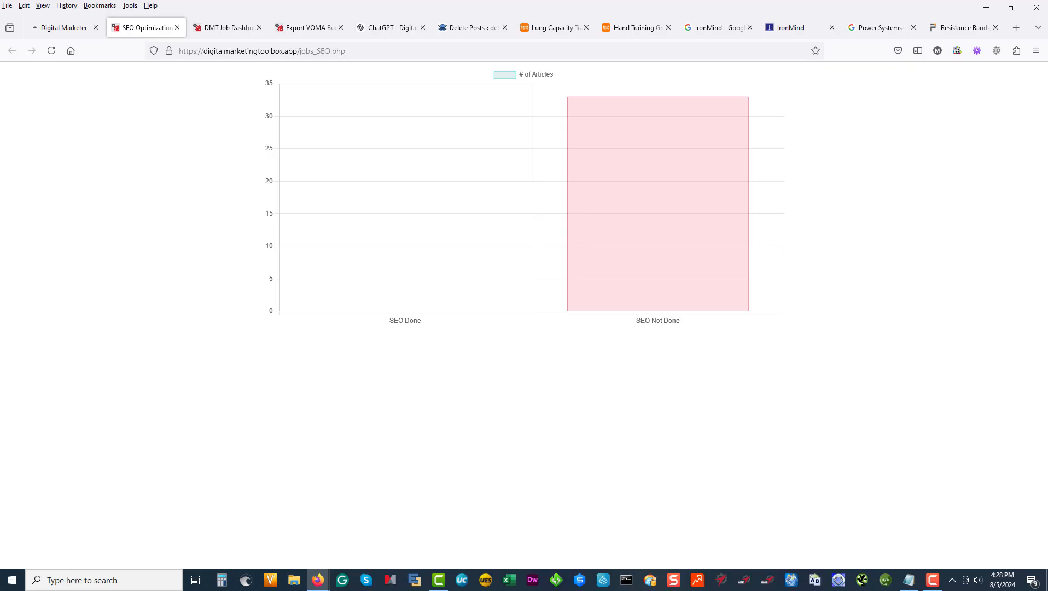
Step: Check the Job Dashboard's job total and look through the status, process time and target keyword of the listed outline jobs
{"action": "key", "text": "ctrl+Tab"}
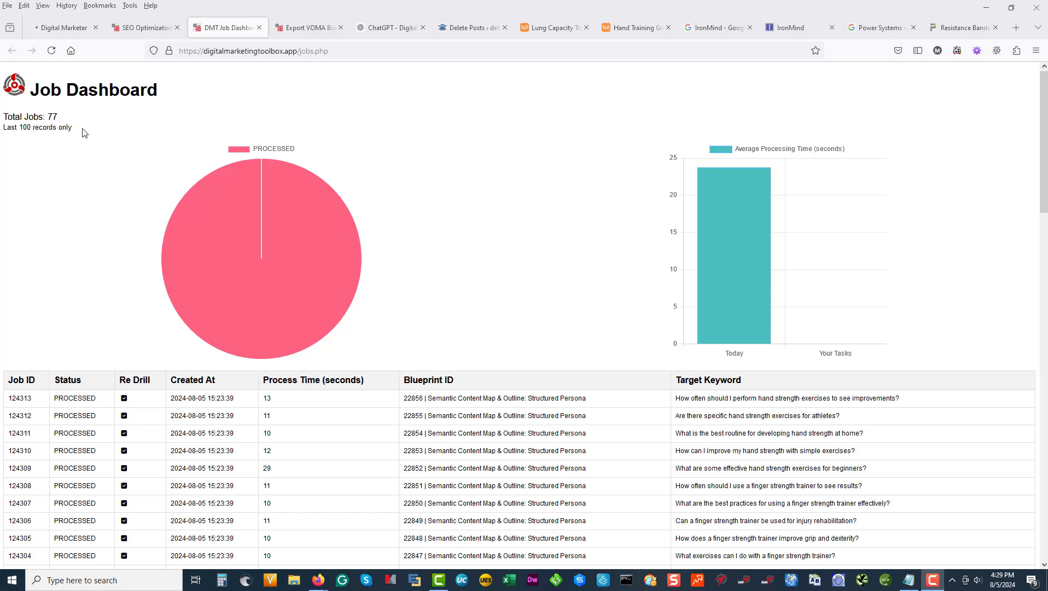
{"action": "double_click", "coordinate": [52, 116]}
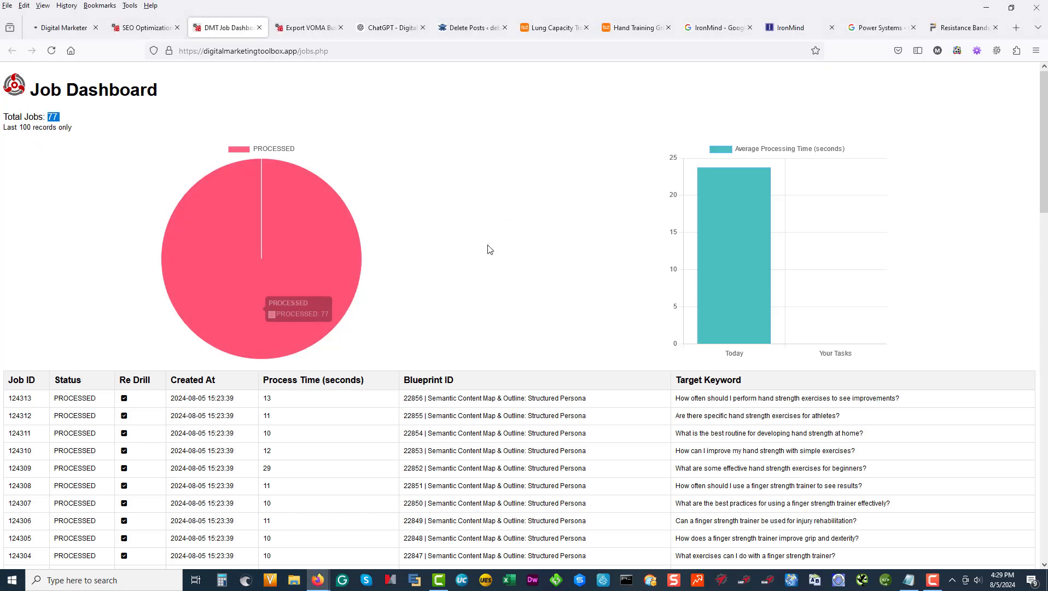
{"action": "scroll", "coordinate": [544, 234], "scroll_direction": "down", "scroll_amount": 4}
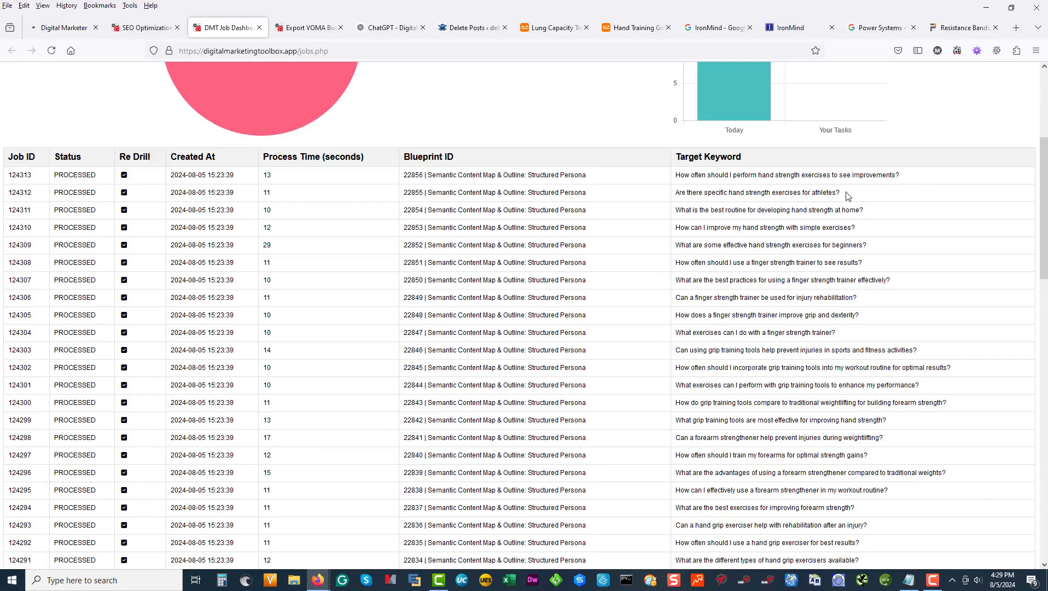
{"action": "scroll", "coordinate": [819, 295], "scroll_direction": "down", "scroll_amount": 14}
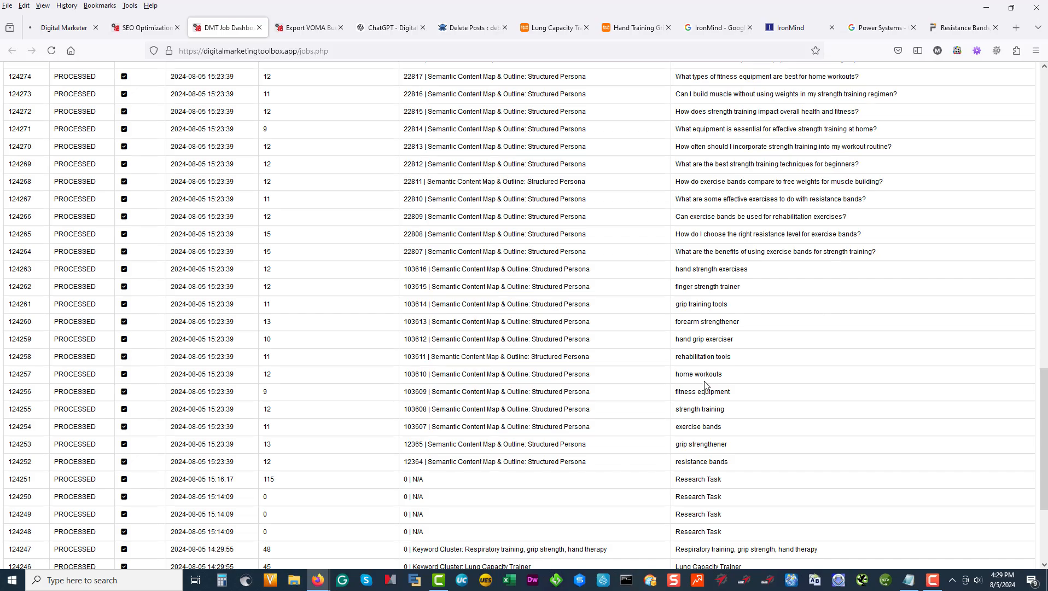
{"action": "scroll", "coordinate": [717, 198], "scroll_direction": "up", "scroll_amount": 11}
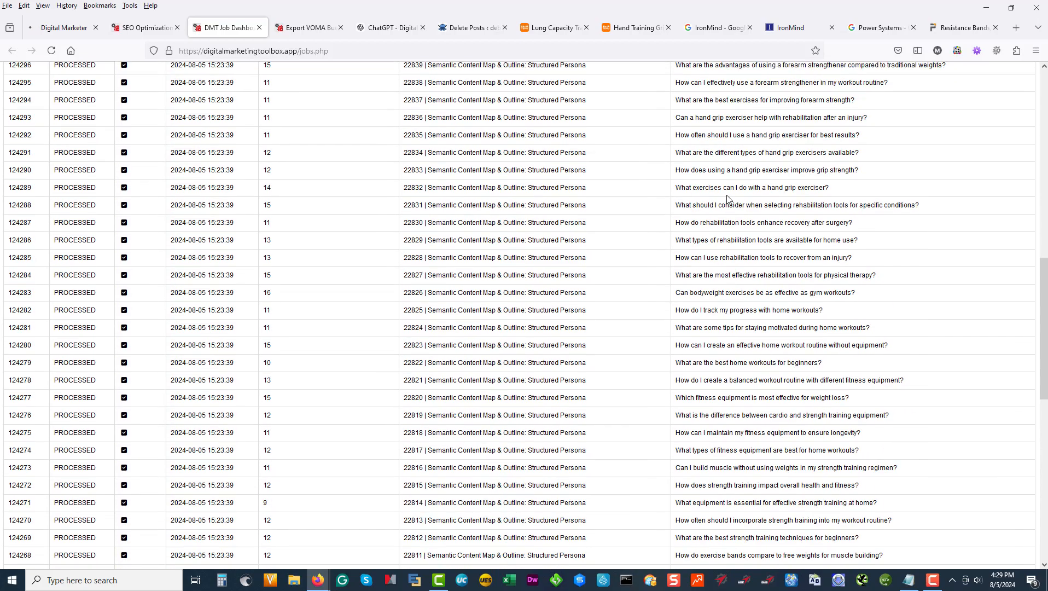
{"action": "scroll", "coordinate": [727, 204], "scroll_direction": "up", "scroll_amount": 3}
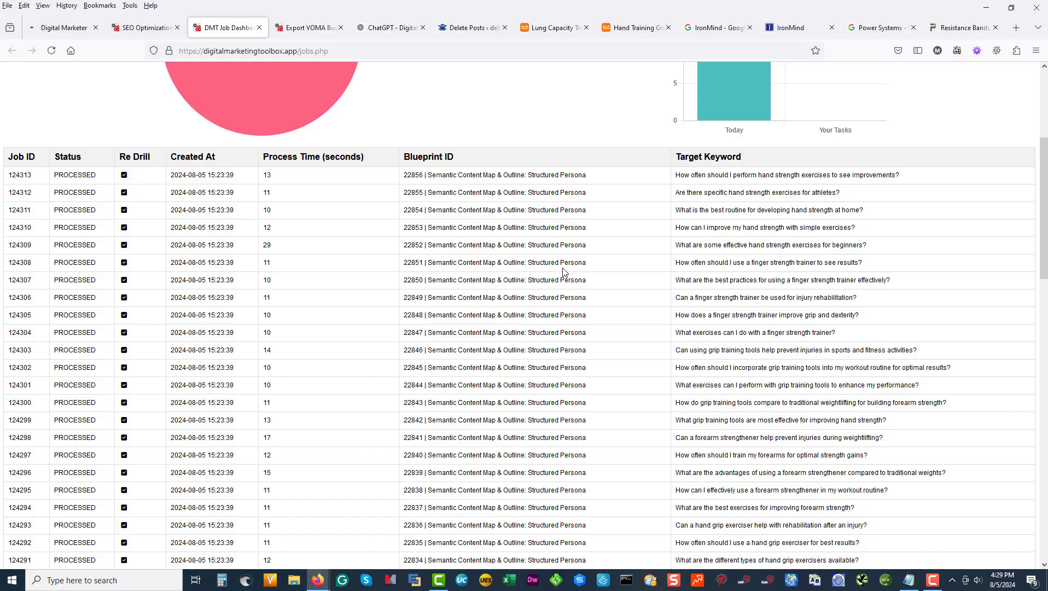
{"action": "scroll", "coordinate": [565, 272], "scroll_direction": "up", "scroll_amount": 4}
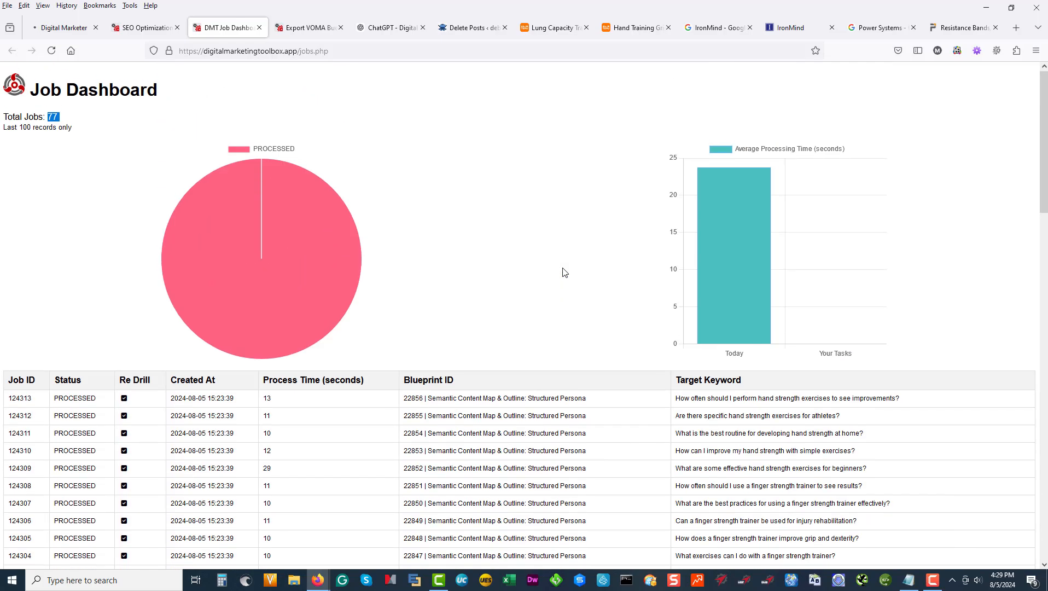
Step: Return to the SEO Progress chart and refresh it until no articles remain as SEO Not Done
{"action": "left_click", "coordinate": [146, 34]}
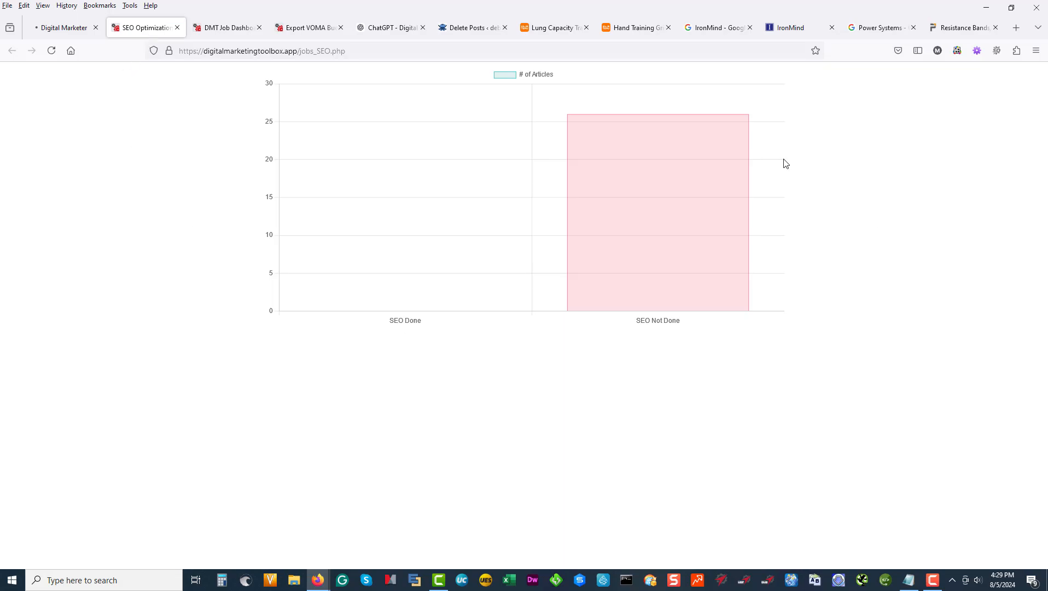
{"action": "left_click", "coordinate": [52, 51]}
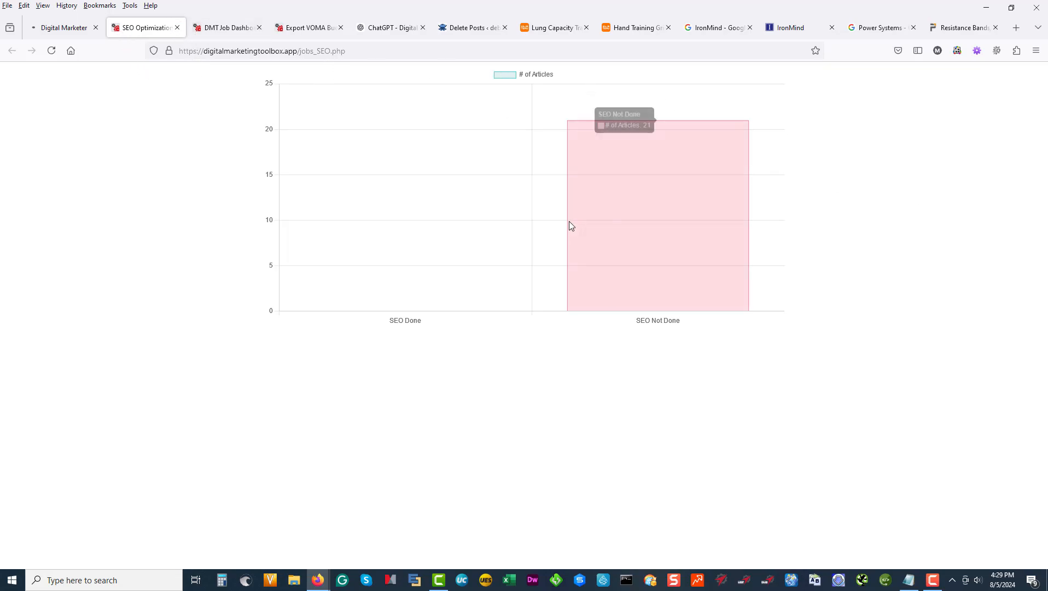
{"action": "left_click", "coordinate": [63, 27]}
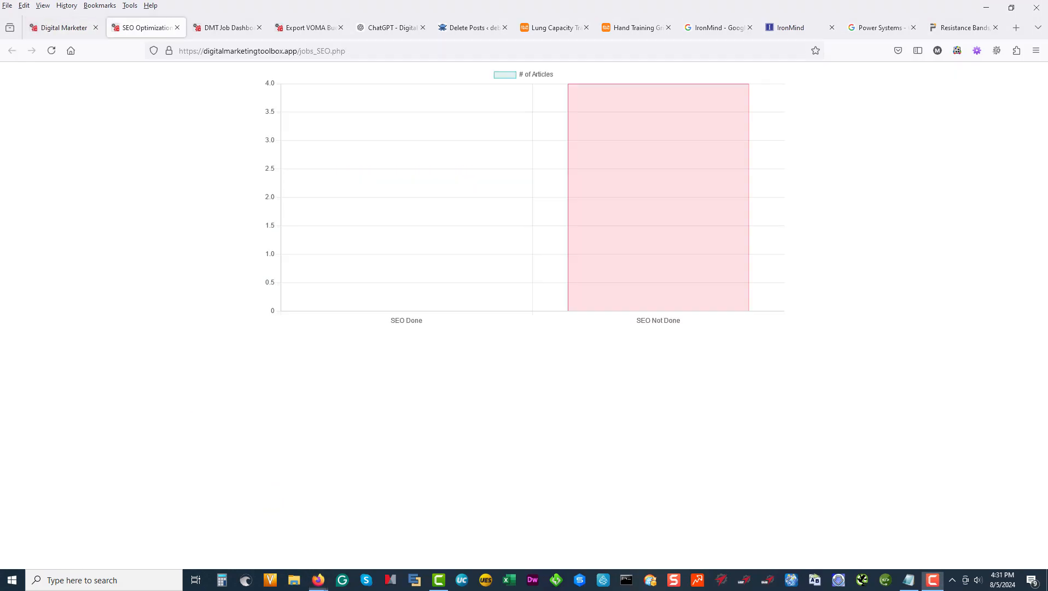
{"action": "left_click", "coordinate": [52, 53]}
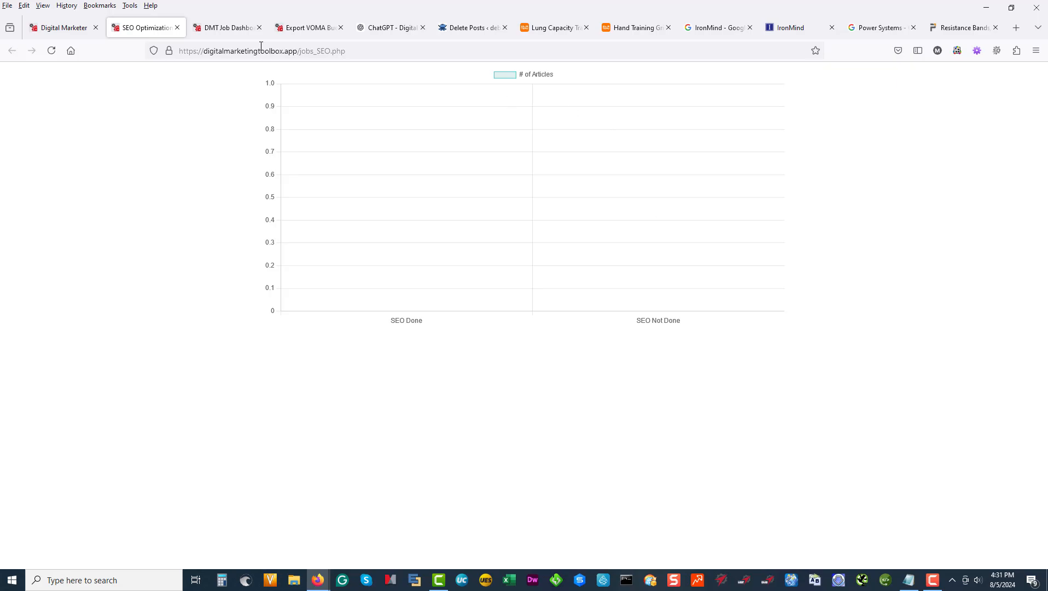
Step: Return to the content template editor and check the job status, the post's generated outline and the sitemap silos
{"action": "left_click", "coordinate": [60, 28]}
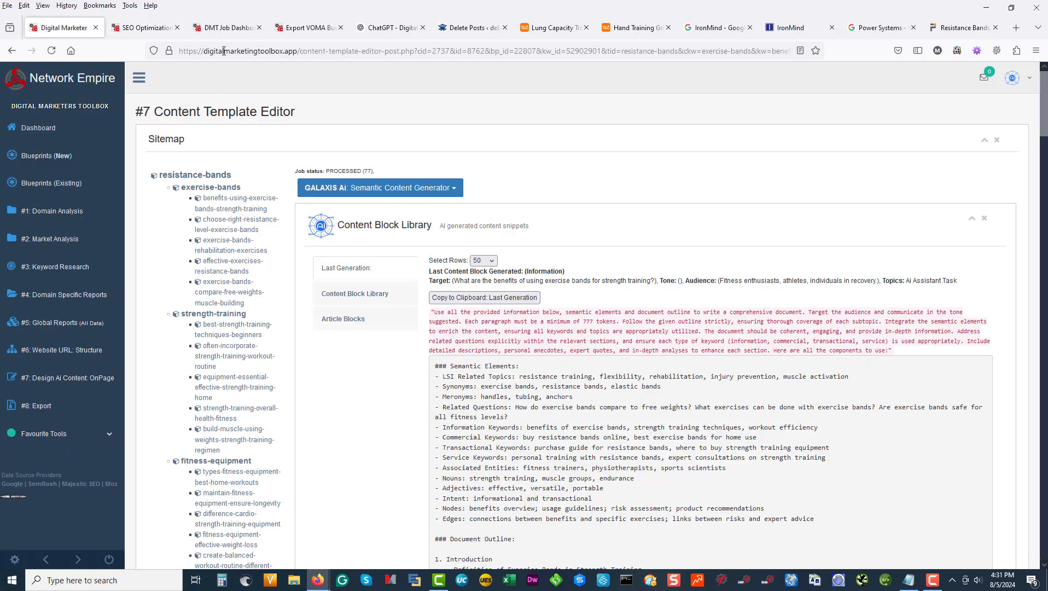
{"action": "left_click", "coordinate": [226, 28]}
{"action": "left_click", "coordinate": [47, 34]}
{"action": "scroll", "coordinate": [219, 213], "scroll_direction": "down", "scroll_amount": 8}
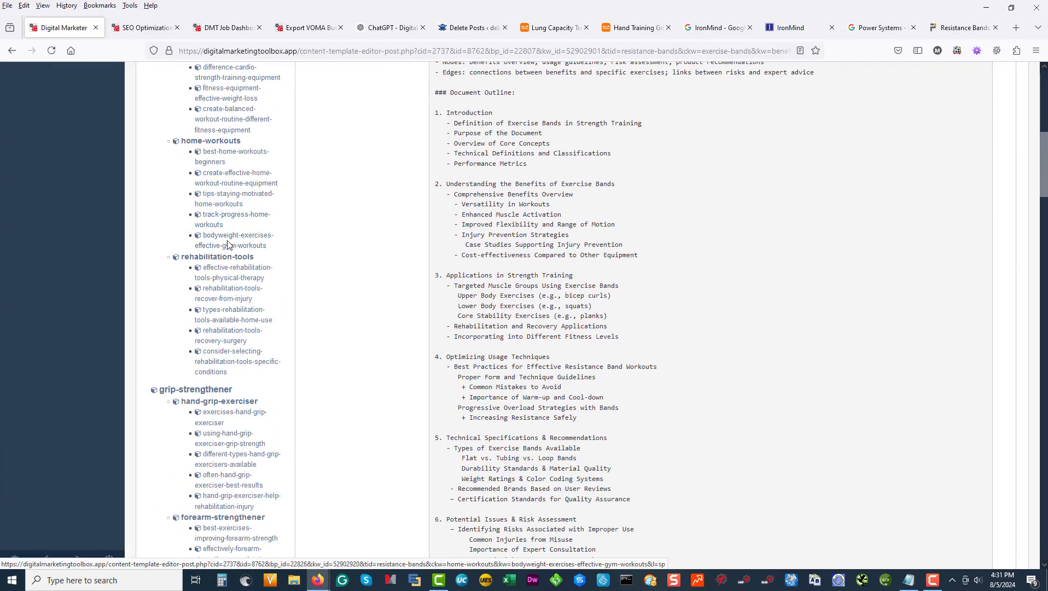
{"action": "scroll", "coordinate": [229, 245], "scroll_direction": "up", "scroll_amount": 9}
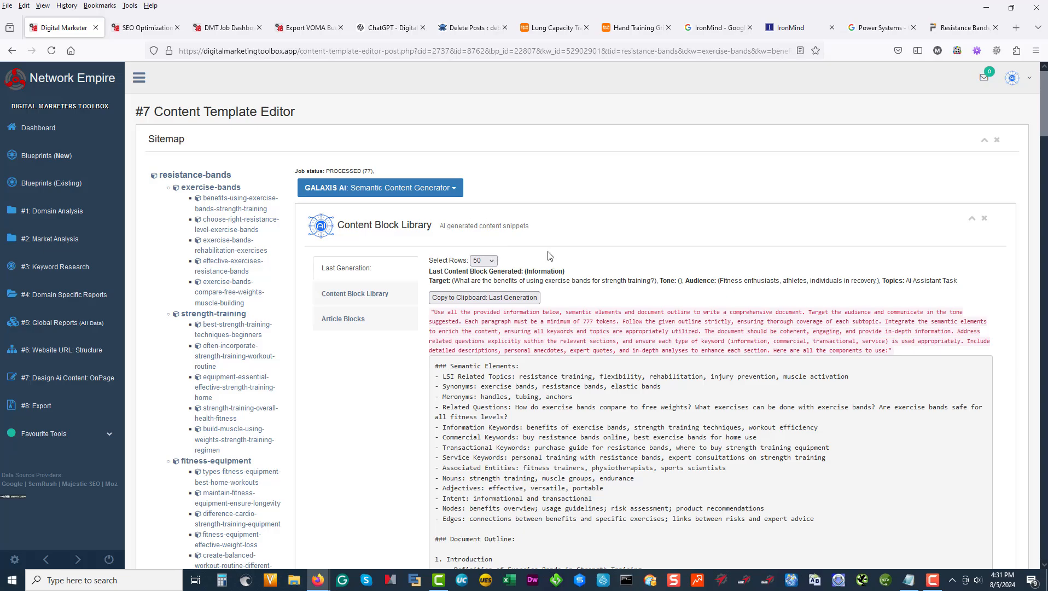
Step: Check the GALAXIS AI bulk append option and collapse the Content Block Library to inspect the post's meta description and synopsis
{"action": "left_click", "coordinate": [455, 193]}
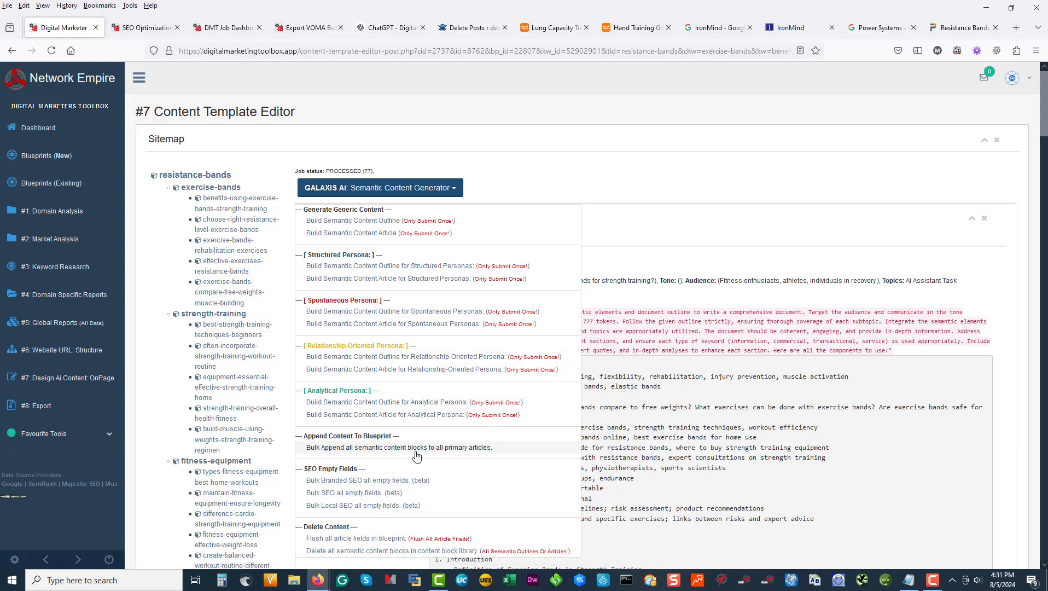
{"action": "left_click", "coordinate": [691, 369]}
{"action": "scroll", "coordinate": [553, 396], "scroll_direction": "down", "scroll_amount": 2}
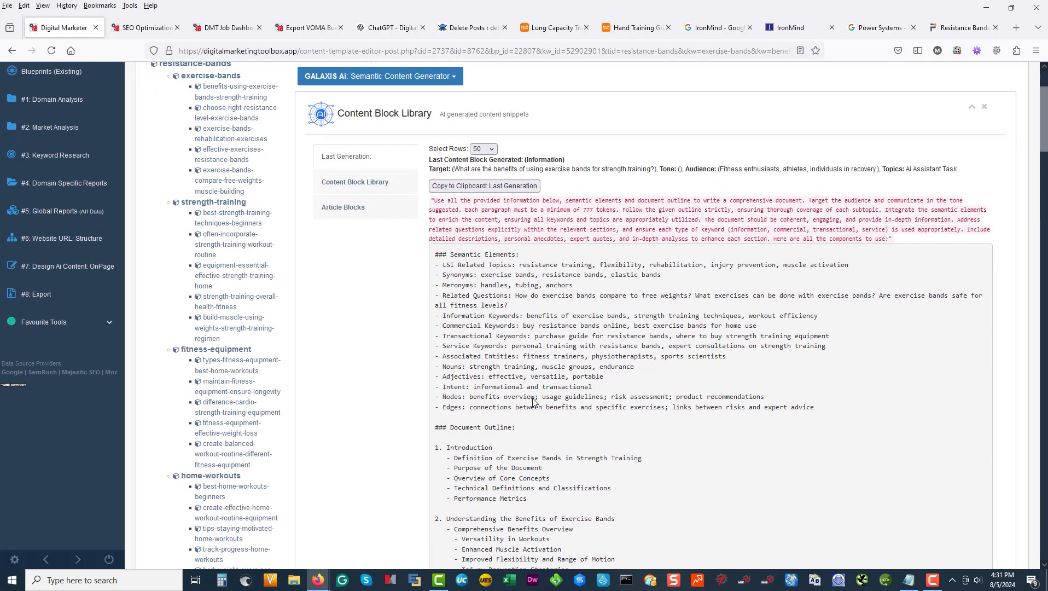
{"action": "left_click", "coordinate": [971, 106]}
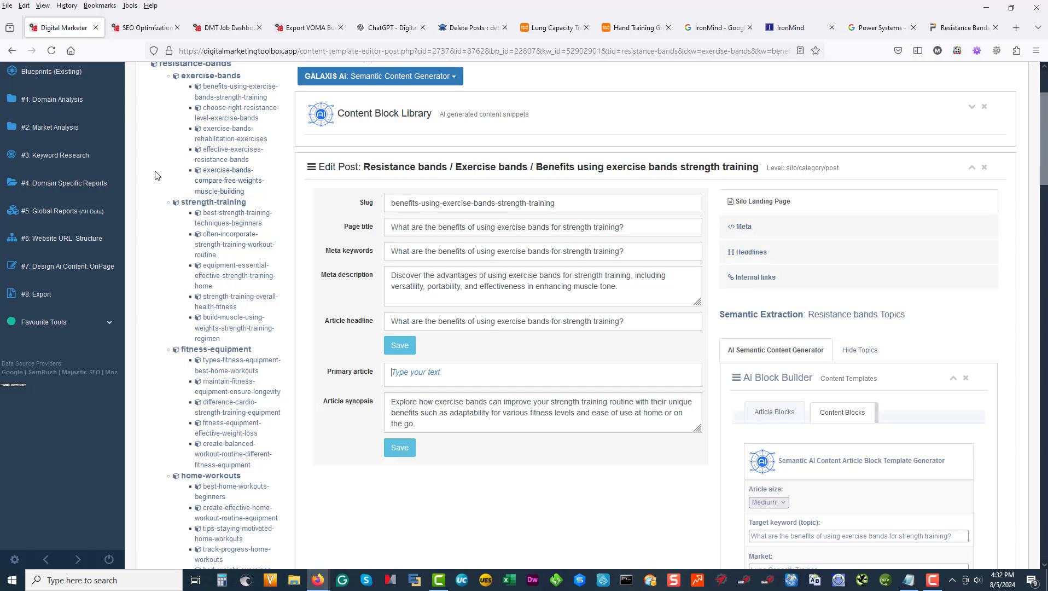
{"action": "scroll", "coordinate": [566, 358], "scroll_direction": "up", "scroll_amount": 3}
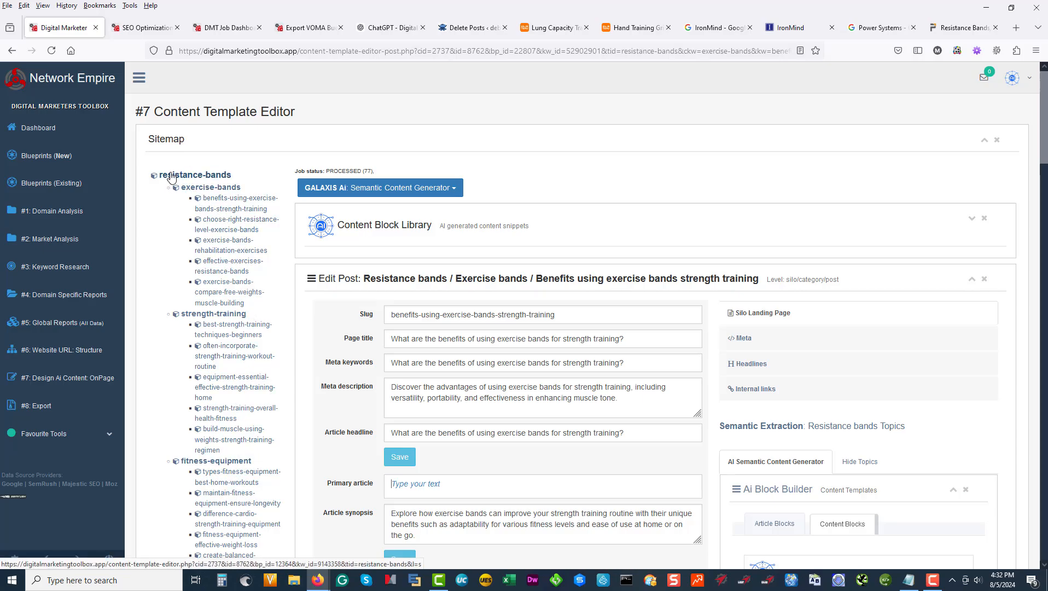
Step: Check the GALAXIS AI option for building Structured Persona outlines and review the post's SEO fields without submitting a job
{"action": "left_click", "coordinate": [448, 187]}
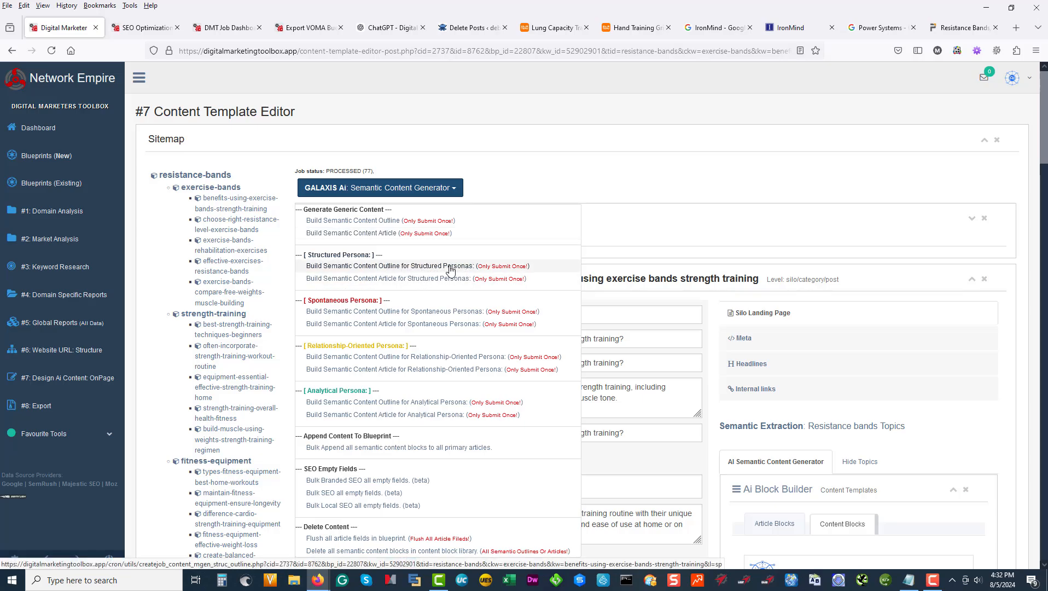
{"action": "left_click", "coordinate": [668, 176]}
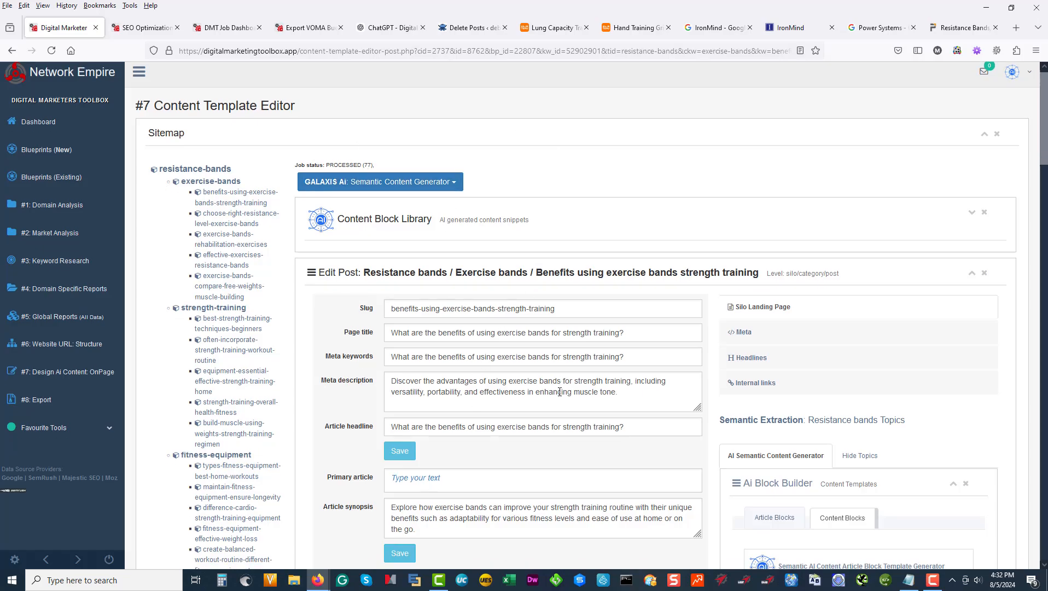
{"action": "scroll", "coordinate": [438, 379], "scroll_direction": "down", "scroll_amount": 4}
{"action": "scroll", "coordinate": [441, 272], "scroll_direction": "up", "scroll_amount": 4}
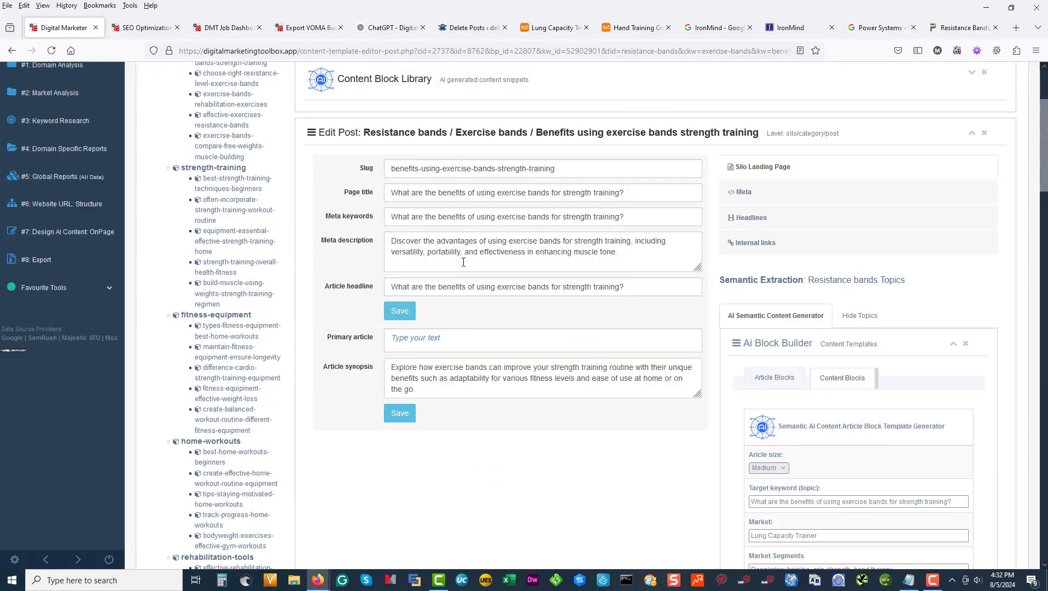
Step: Expand the Content Block Library, read the last generated semantic elements and document outline, and collapse the library
{"action": "left_click", "coordinate": [969, 222]}
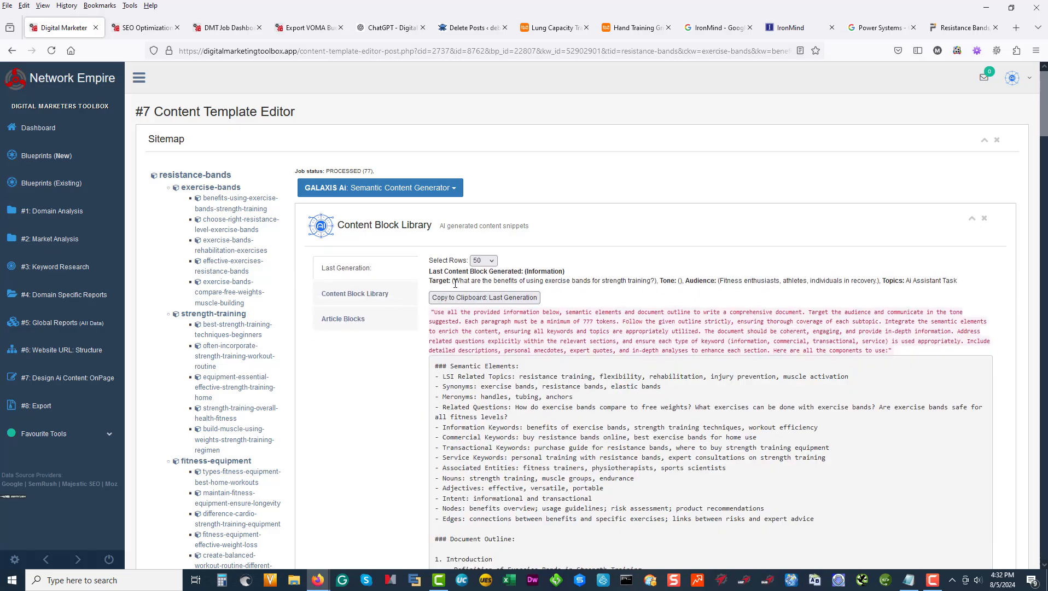
{"action": "scroll", "coordinate": [498, 274], "scroll_direction": "down", "scroll_amount": 15}
{"action": "scroll", "coordinate": [499, 278], "scroll_direction": "down", "scroll_amount": 7}
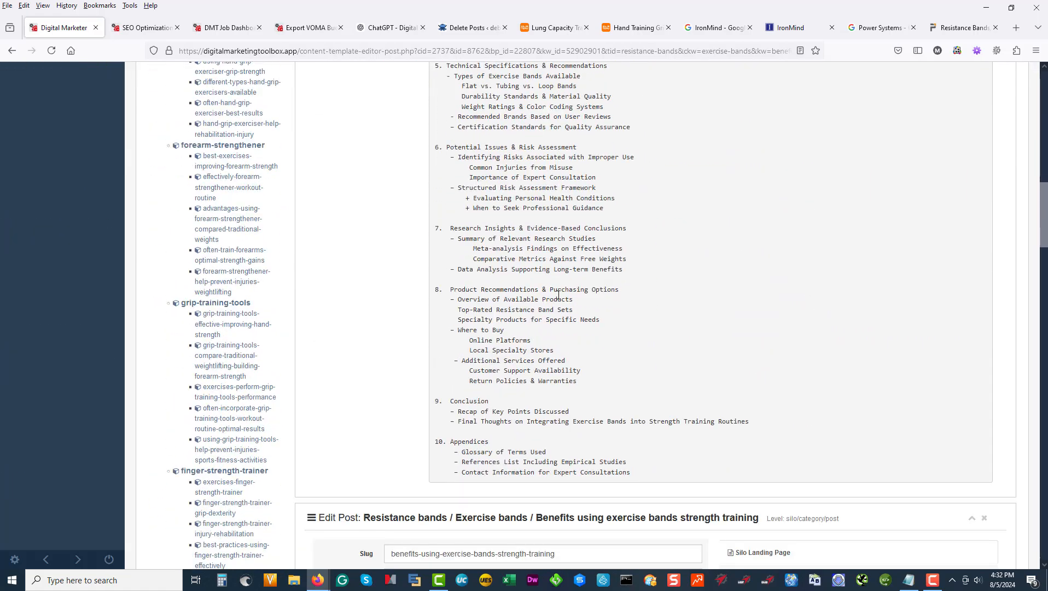
{"action": "scroll", "coordinate": [570, 291], "scroll_direction": "up", "scroll_amount": 11}
{"action": "scroll", "coordinate": [571, 291], "scroll_direction": "up", "scroll_amount": 6}
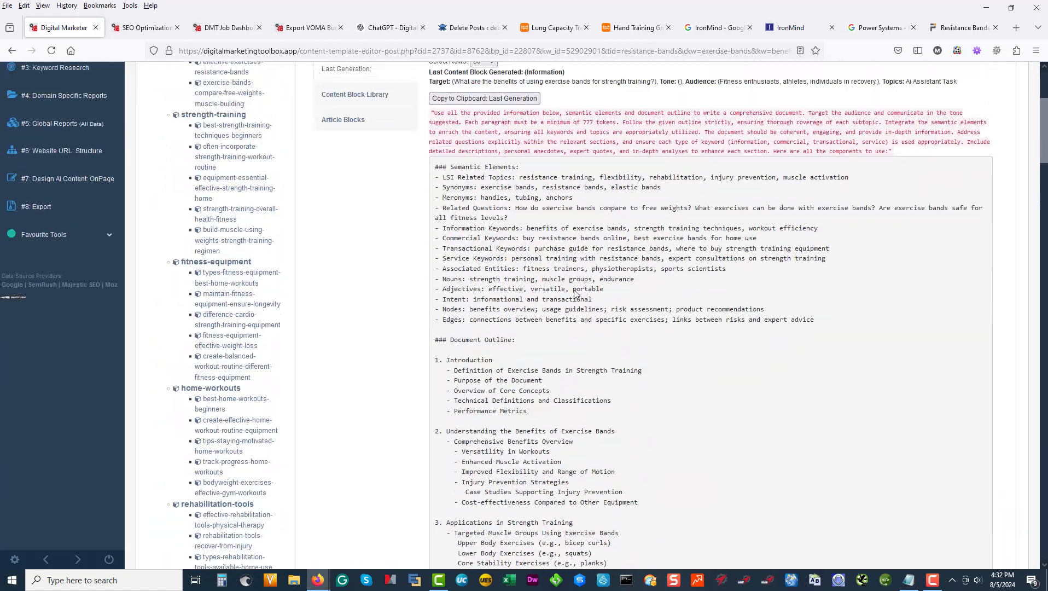
{"action": "left_click", "coordinate": [972, 219]}
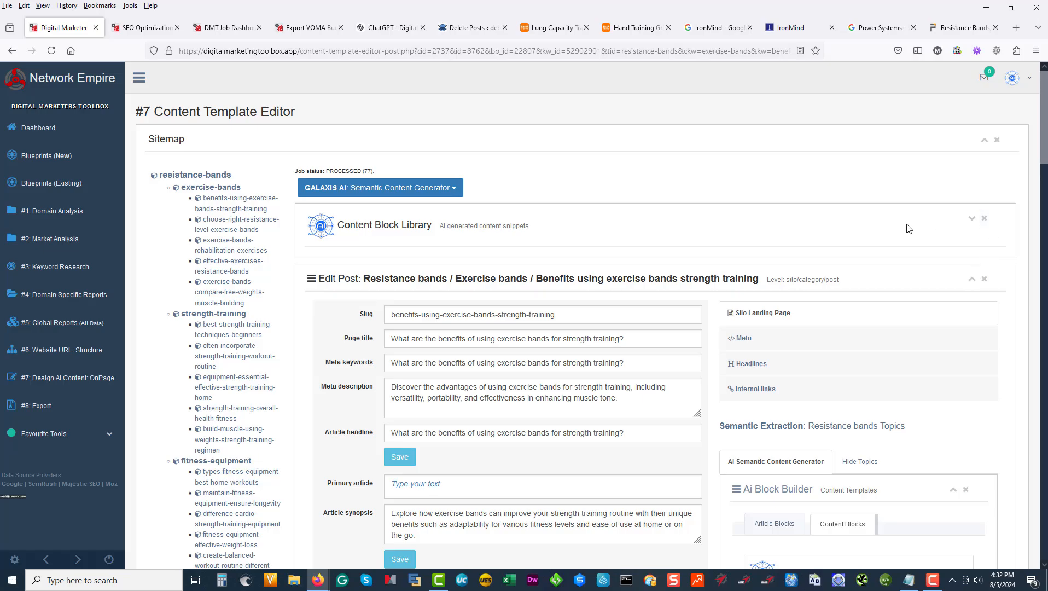
Step: Check the GALAXIS AI SEO and delete options without running any, and examine the AI Block Builder's content block settings
{"action": "scroll", "coordinate": [628, 218], "scroll_direction": "down", "scroll_amount": 2}
{"action": "left_click", "coordinate": [422, 80]}
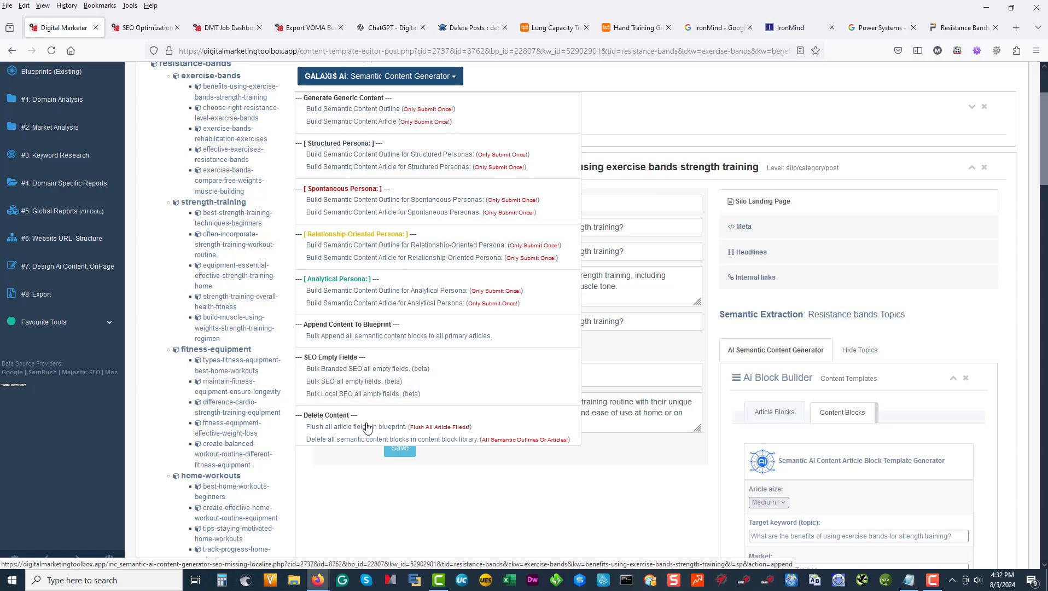
{"action": "left_click", "coordinate": [609, 515]}
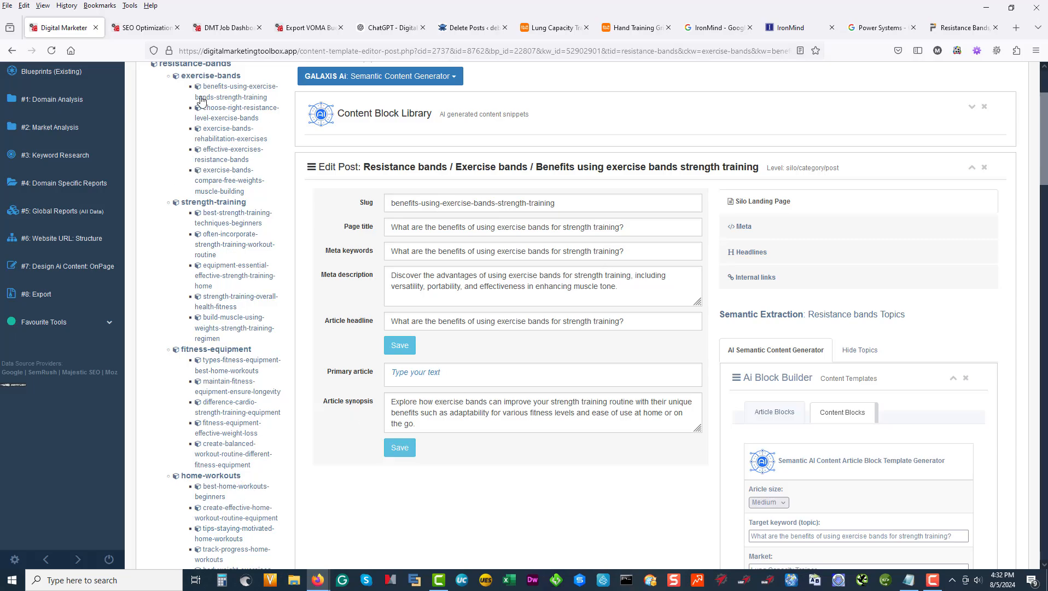
{"action": "scroll", "coordinate": [845, 210], "scroll_direction": "down", "scroll_amount": 1}
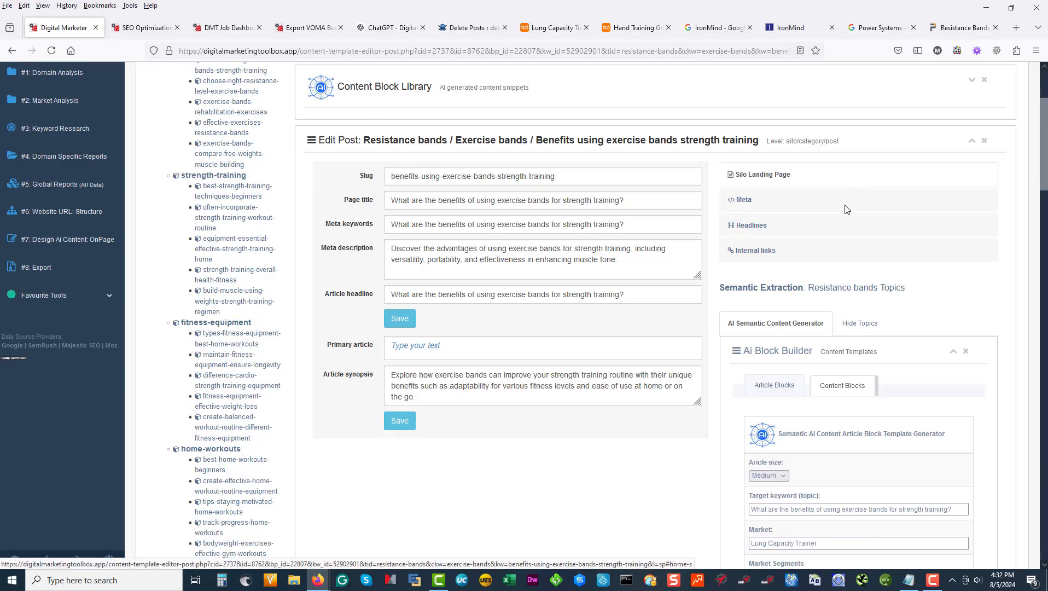
{"action": "scroll", "coordinate": [845, 210], "scroll_direction": "down", "scroll_amount": 5}
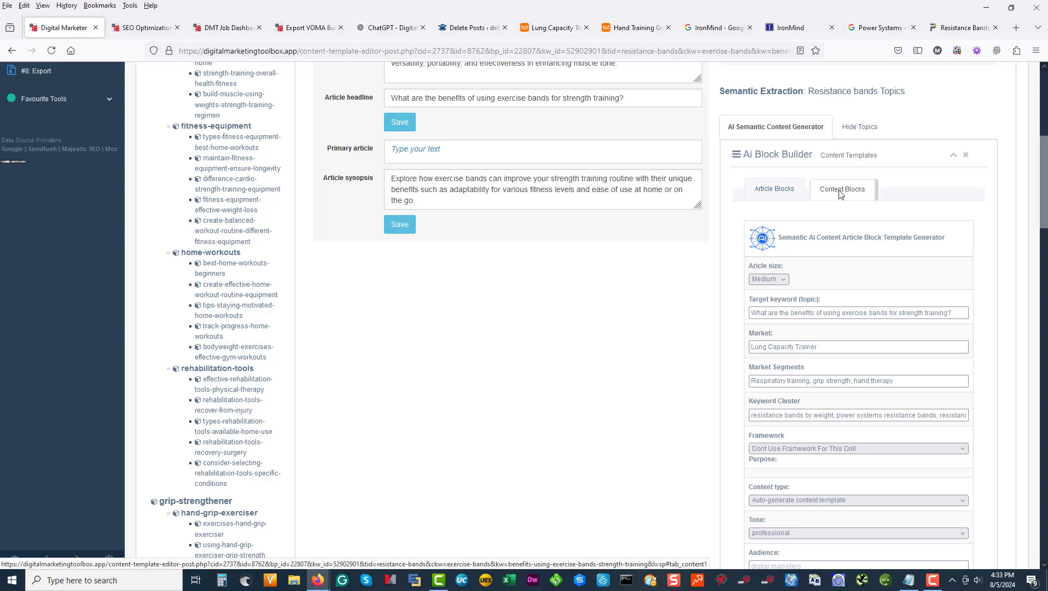
Step: Examine the framework and content type choices in the content block template generator, and collapse the AI Block Builder
{"action": "scroll", "coordinate": [892, 212], "scroll_direction": "down", "scroll_amount": 3}
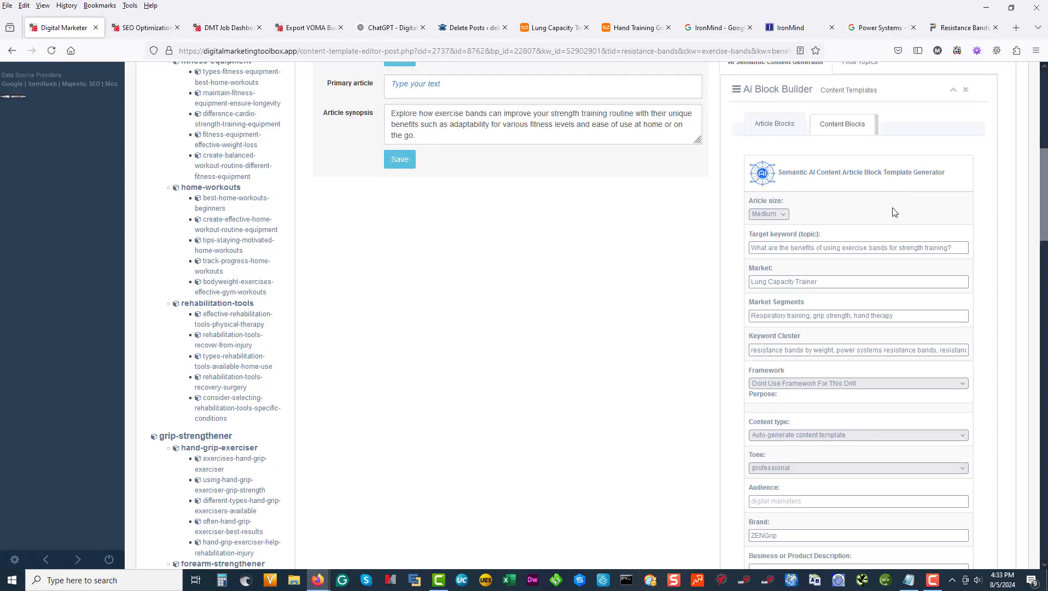
{"action": "left_click", "coordinate": [805, 339]}
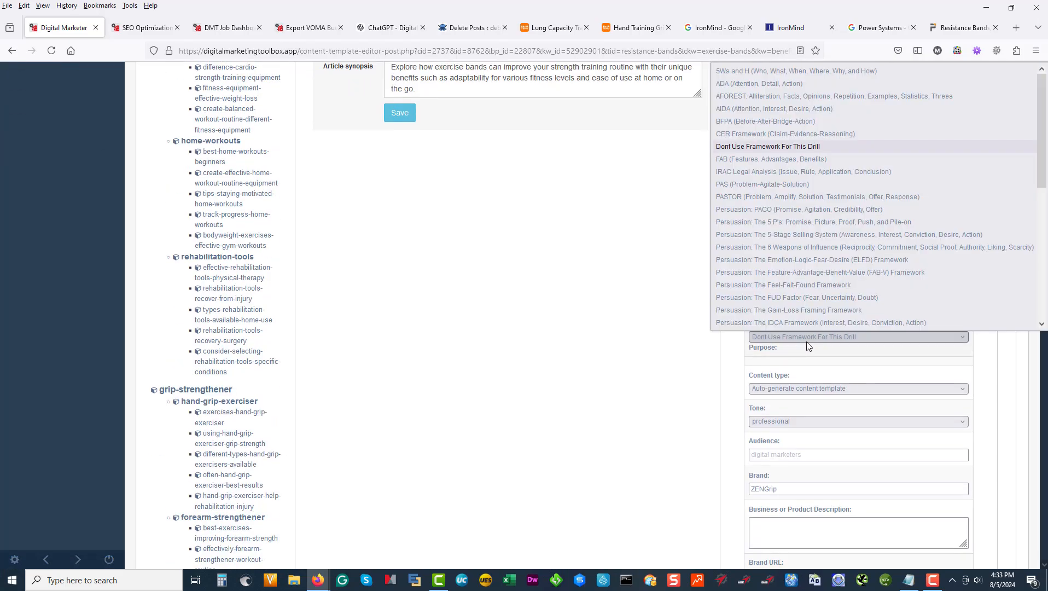
{"action": "scroll", "coordinate": [824, 213], "scroll_direction": "down", "scroll_amount": 9}
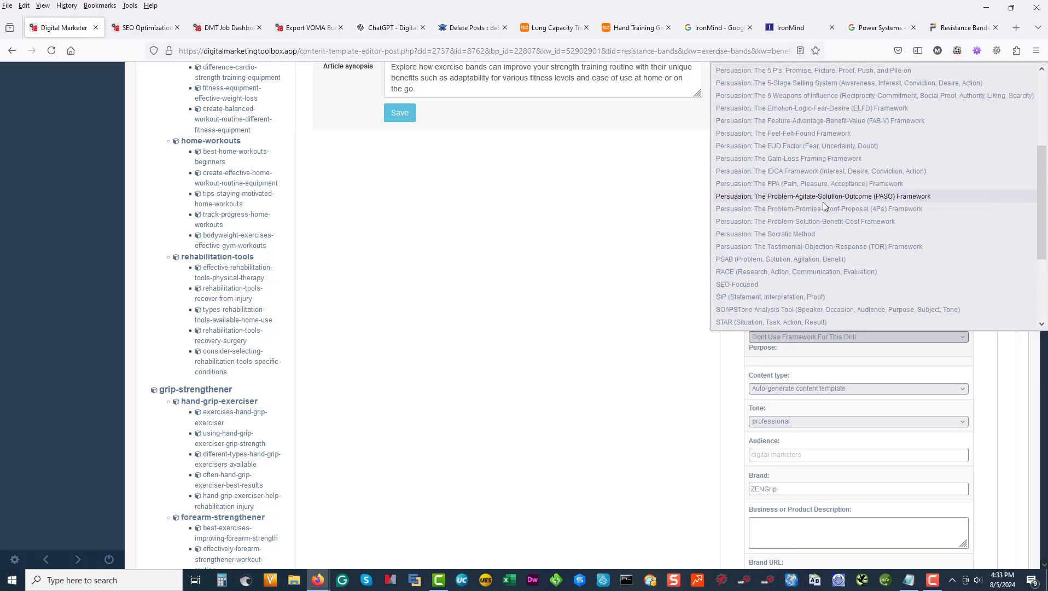
{"action": "left_click", "coordinate": [792, 358]}
{"action": "left_click", "coordinate": [795, 388]}
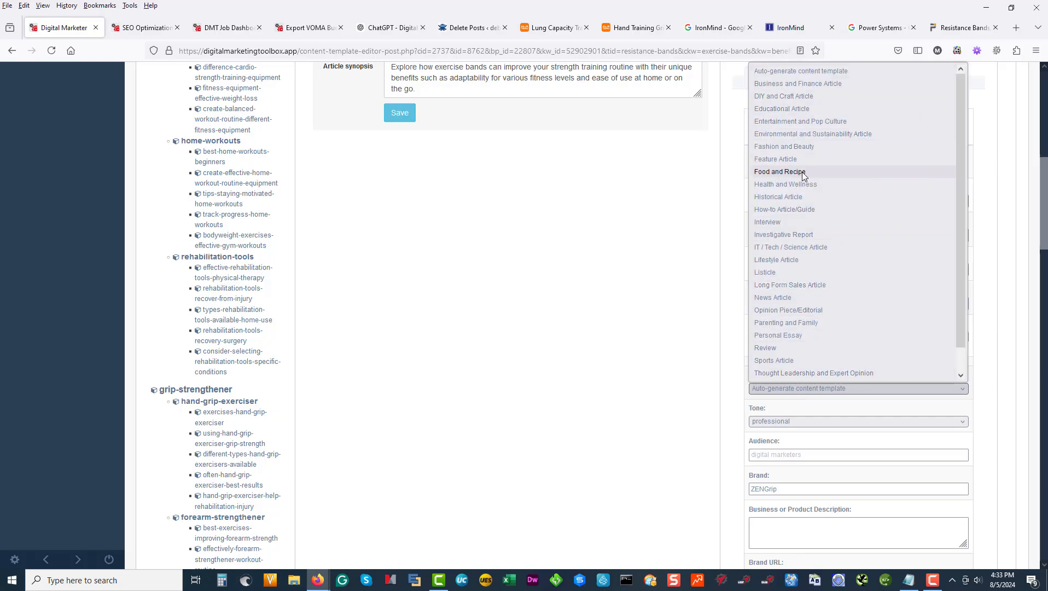
{"action": "scroll", "coordinate": [809, 190], "scroll_direction": "down", "scroll_amount": 1}
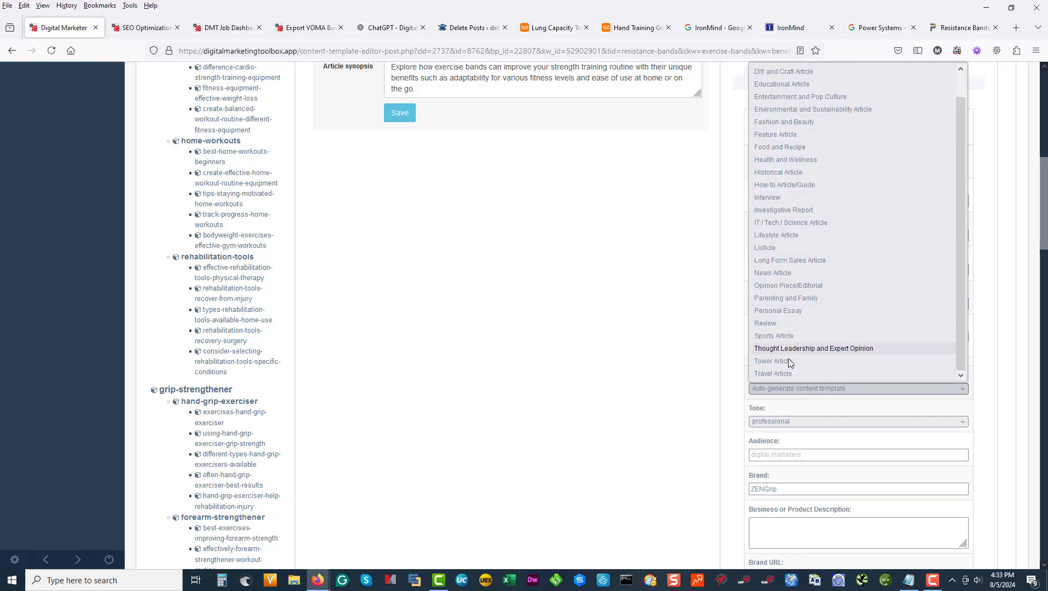
{"action": "left_click", "coordinate": [807, 433]}
{"action": "scroll", "coordinate": [809, 432], "scroll_direction": "down", "scroll_amount": 8}
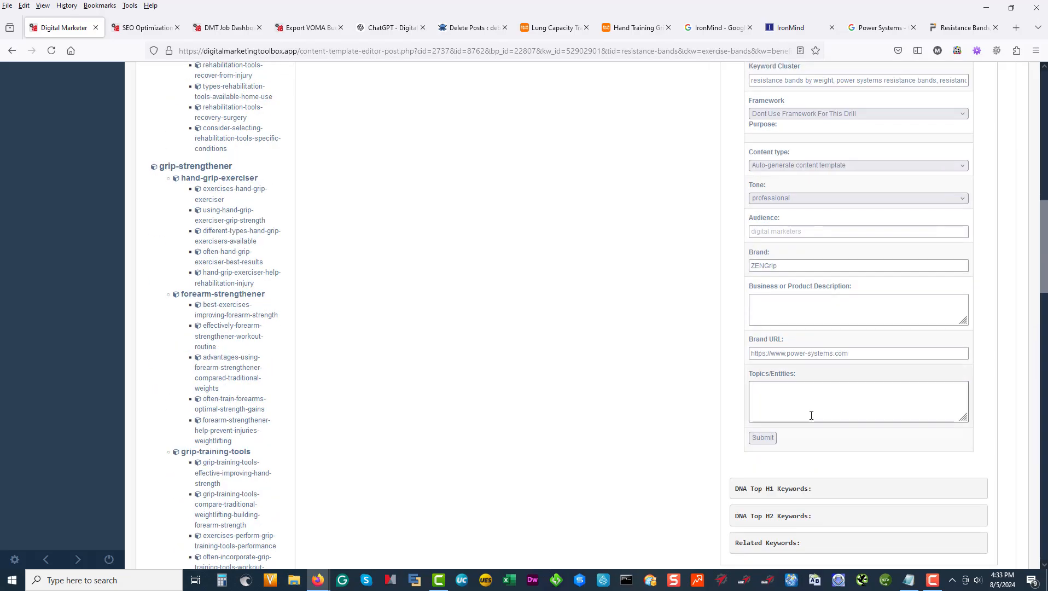
{"action": "scroll", "coordinate": [812, 419], "scroll_direction": "up", "scroll_amount": 15}
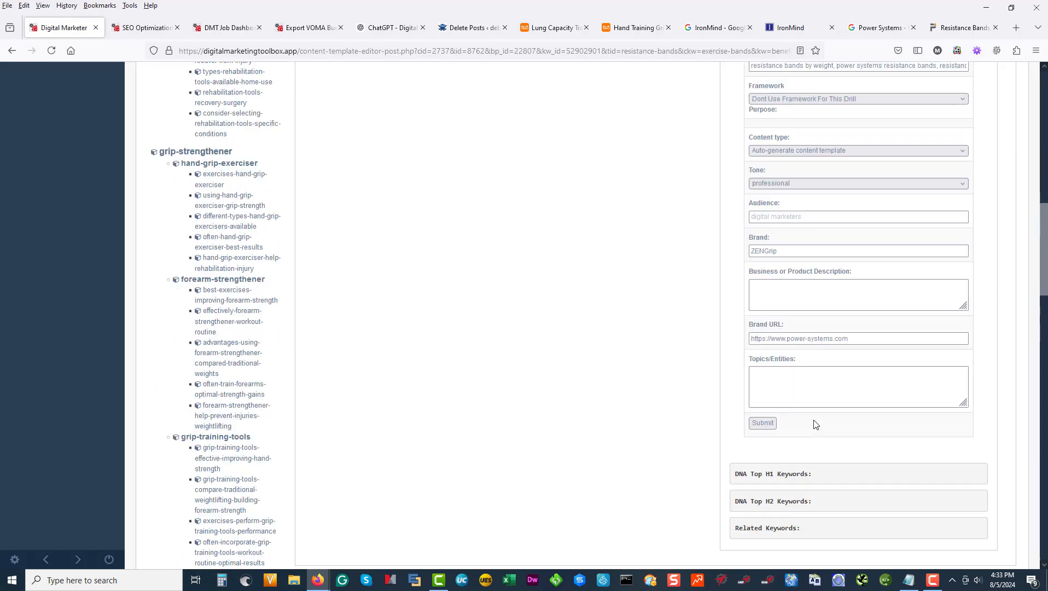
{"action": "left_click", "coordinate": [952, 268]}
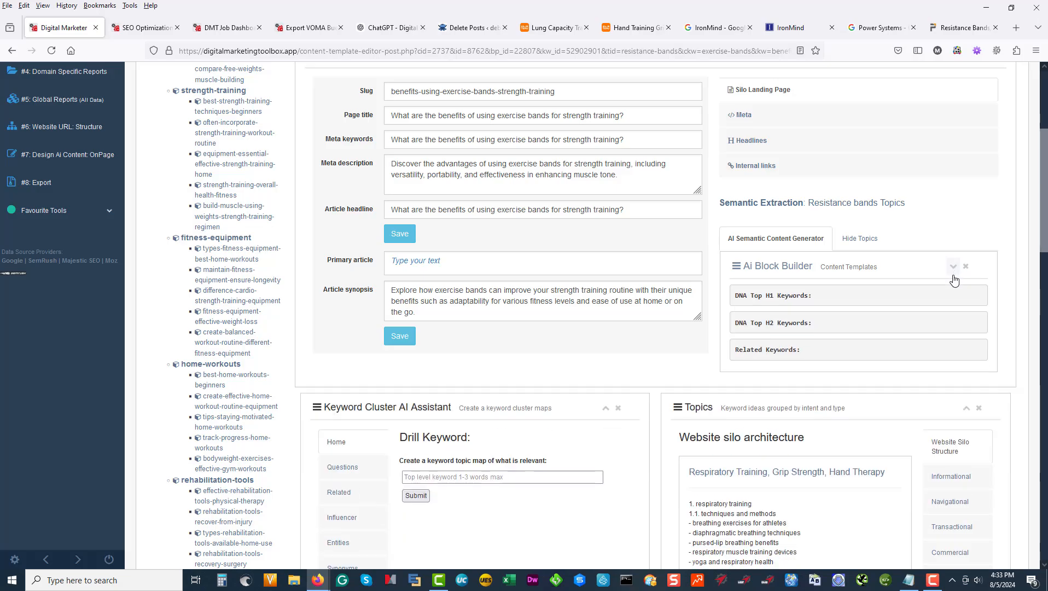
Step: Show the Questions list in the Keyword Cluster AI Assistant and expand the AI Block Builder form again
{"action": "scroll", "coordinate": [825, 299], "scroll_direction": "down", "scroll_amount": 4}
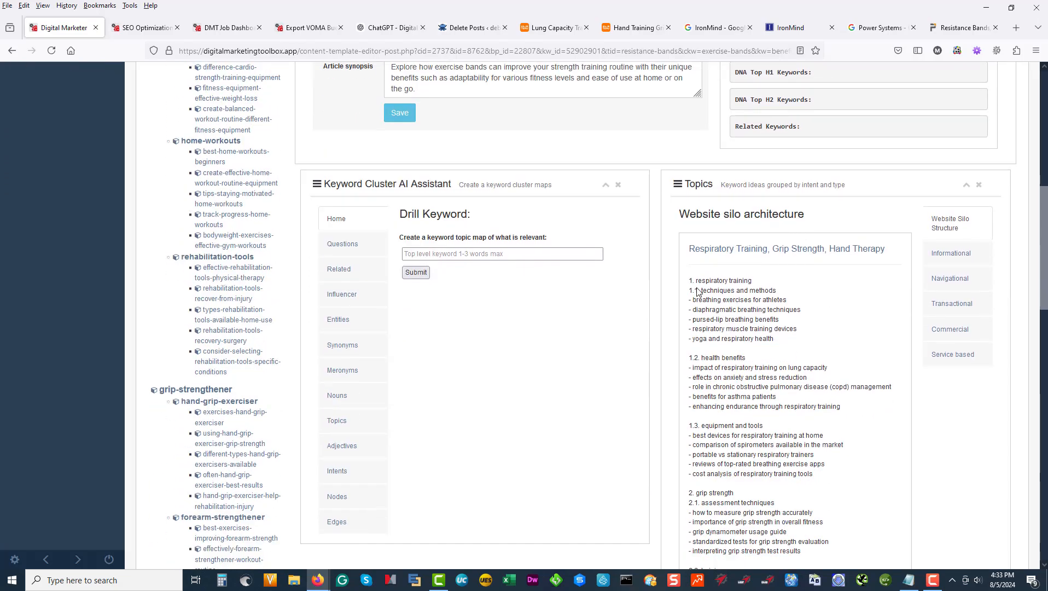
{"action": "left_click", "coordinate": [343, 244]}
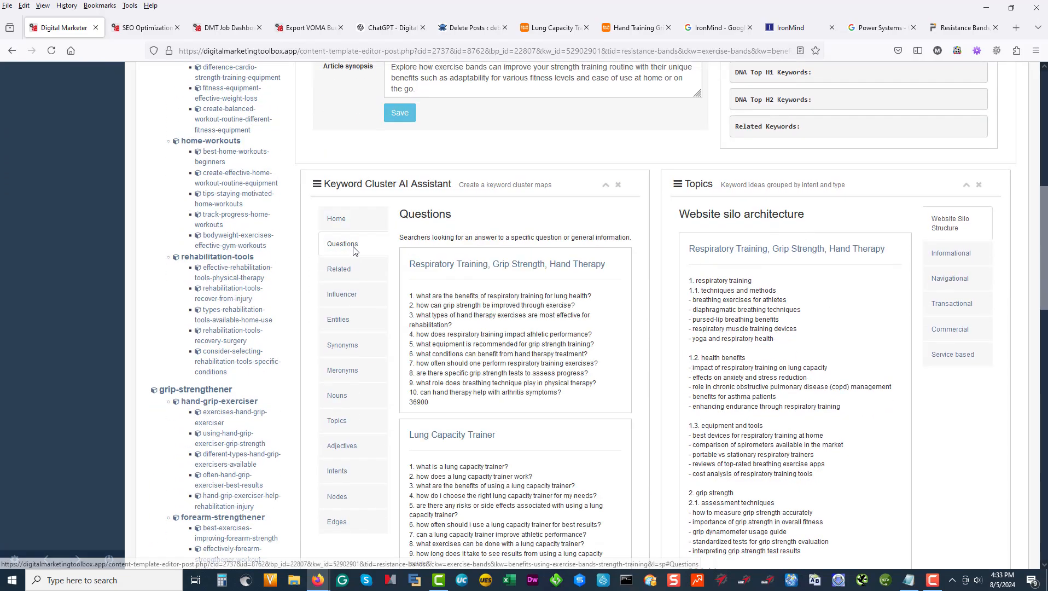
{"action": "scroll", "coordinate": [835, 198], "scroll_direction": "up", "scroll_amount": 4}
{"action": "scroll", "coordinate": [835, 198], "scroll_direction": "up", "scroll_amount": 2}
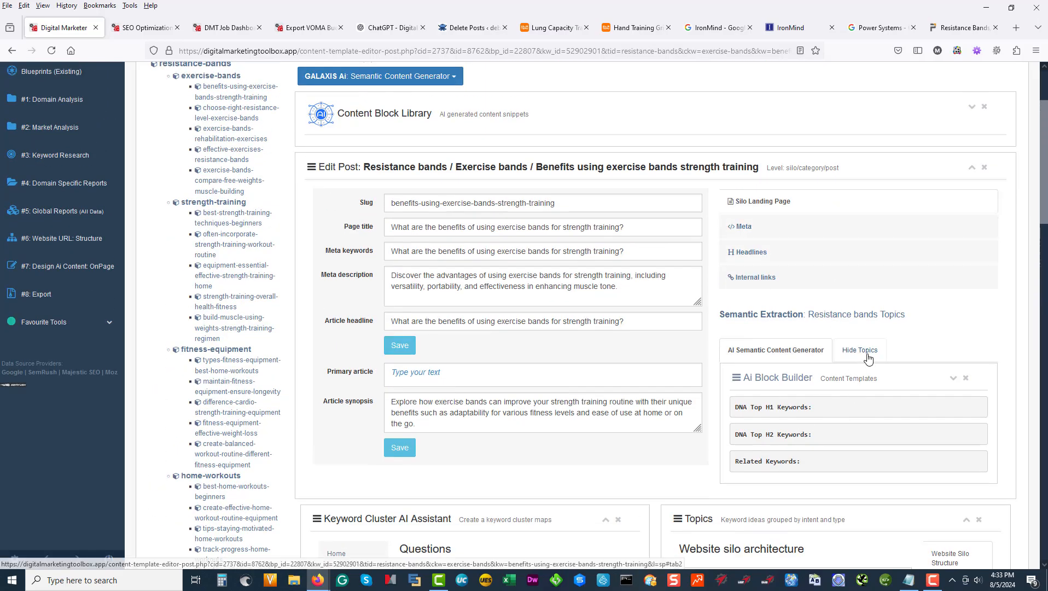
{"action": "left_click", "coordinate": [952, 379]}
{"action": "scroll", "coordinate": [949, 383], "scroll_direction": "down", "scroll_amount": 7}
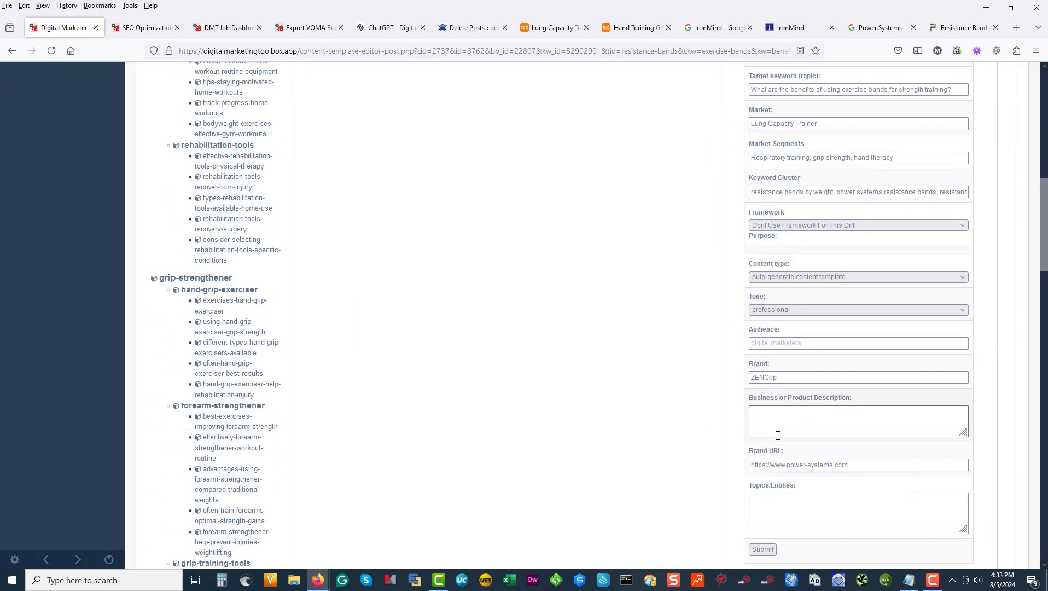
{"action": "left_click", "coordinate": [788, 495]}
{"action": "scroll", "coordinate": [822, 462], "scroll_direction": "down", "scroll_amount": 6}
{"action": "scroll", "coordinate": [829, 459], "scroll_direction": "down", "scroll_amount": 2}
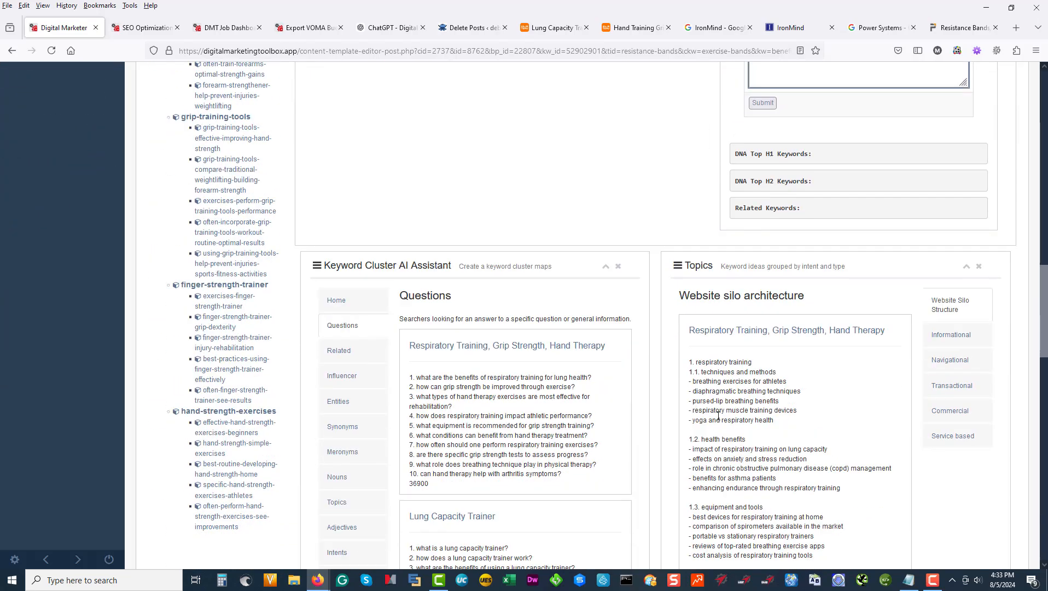
Step: Copy the first three Respiratory Training, Grip Strength, Hand Therapy questions into the Topics/Entities field and enlarge that field
{"action": "left_click", "coordinate": [455, 408]}
{"action": "left_click_drag", "start_coordinate": [455, 409], "coordinate": [414, 376]}
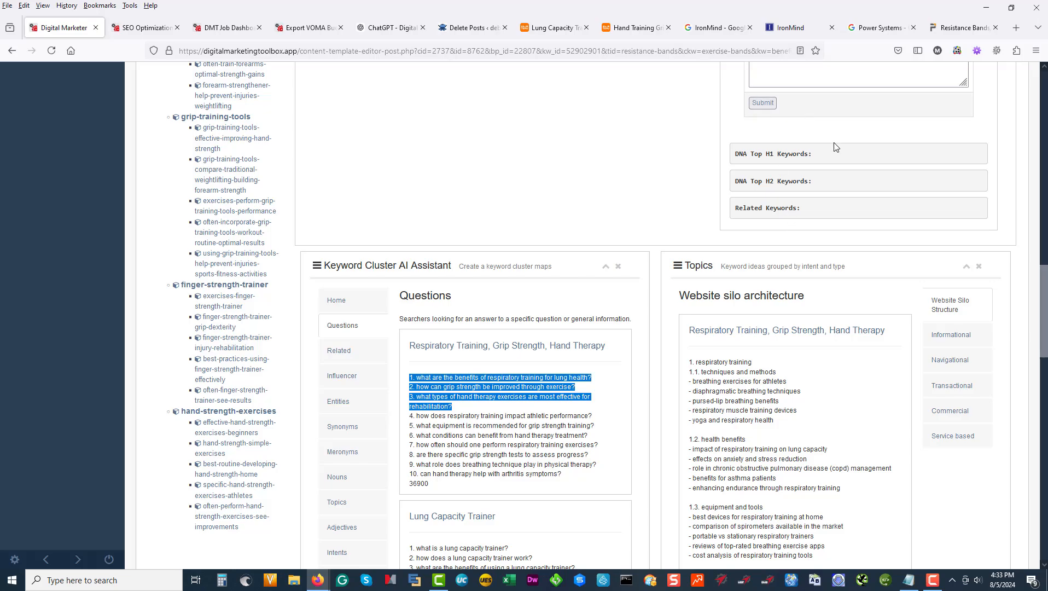
{"action": "scroll", "coordinate": [835, 147], "scroll_direction": "up", "scroll_amount": 2}
{"action": "left_click", "coordinate": [799, 171]}
{"action": "type", "text": "1. what are the benefits of respiratory training for lung health? 2. how can grip strength be improved through exercise? 3. what types of hand therapy exercises are most effective for rehabilitation?"}
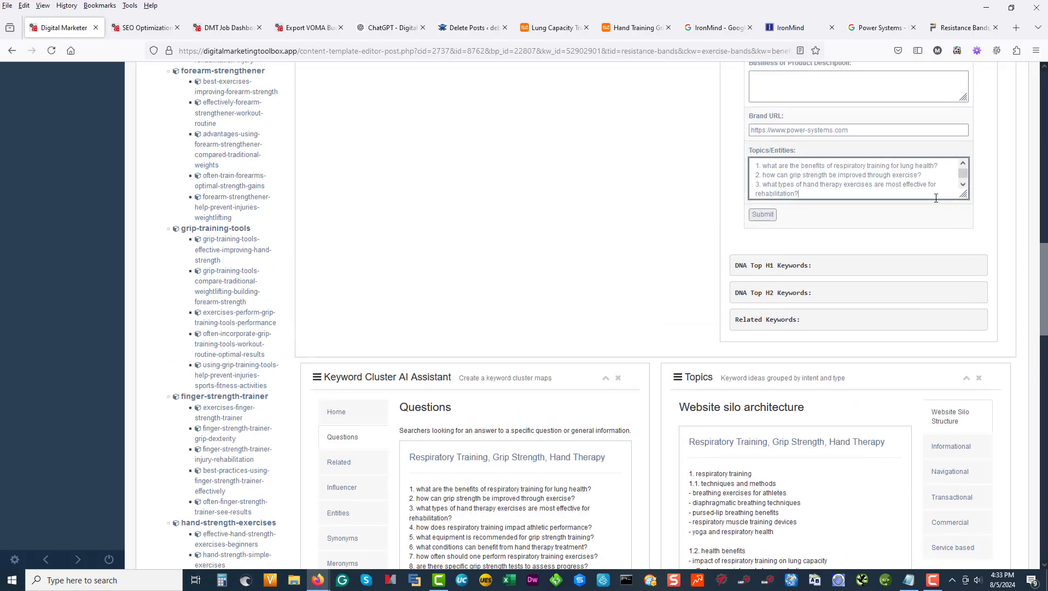
{"action": "left_click_drag", "start_coordinate": [963, 201], "coordinate": [966, 218]}
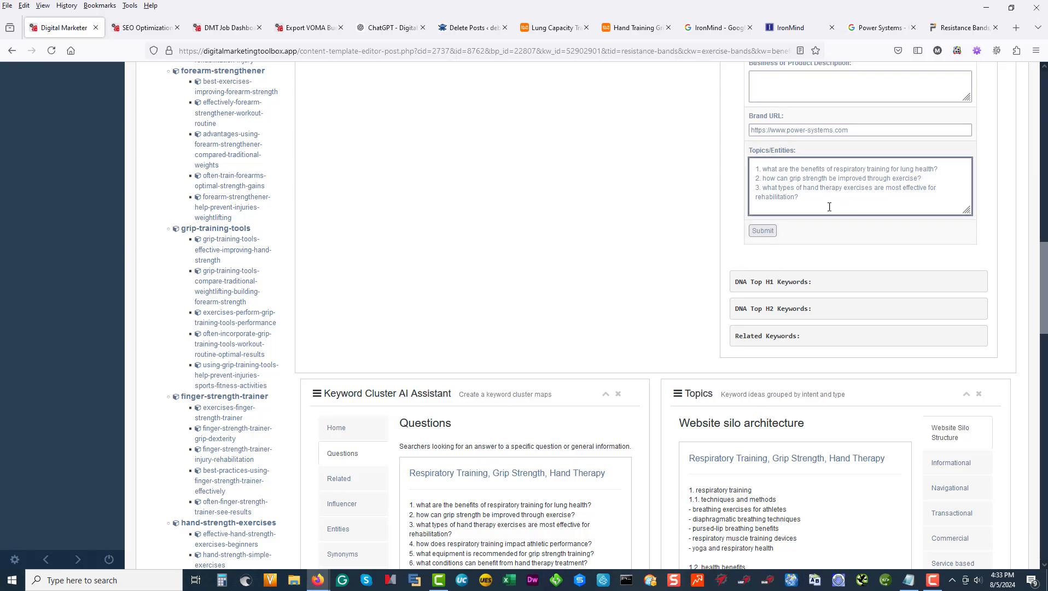
Step: Select the questions in the Topics/Entities field and review the template generator's settings from framework to brand URL
{"action": "left_click_drag", "start_coordinate": [799, 196], "coordinate": [750, 168]}
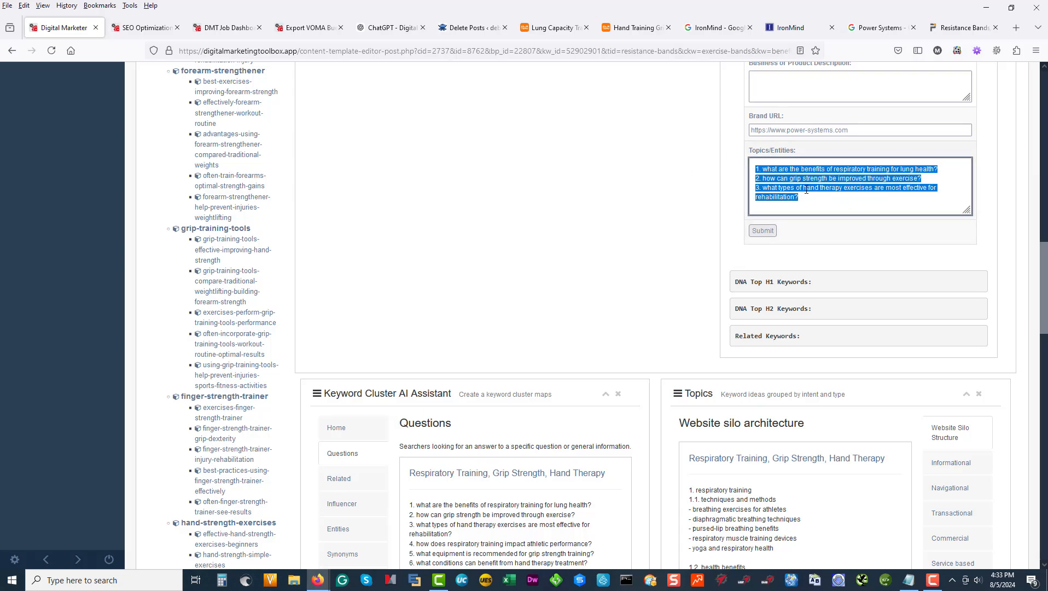
{"action": "scroll", "coordinate": [824, 193], "scroll_direction": "down", "scroll_amount": 2}
{"action": "scroll", "coordinate": [827, 230], "scroll_direction": "up", "scroll_amount": 4}
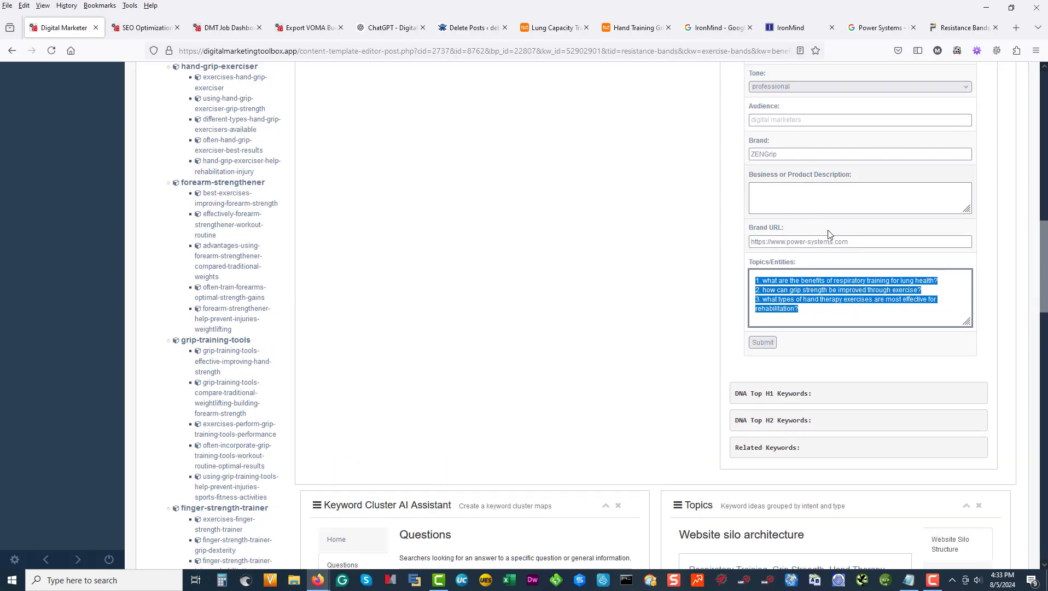
{"action": "scroll", "coordinate": [854, 241], "scroll_direction": "up", "scroll_amount": 6}
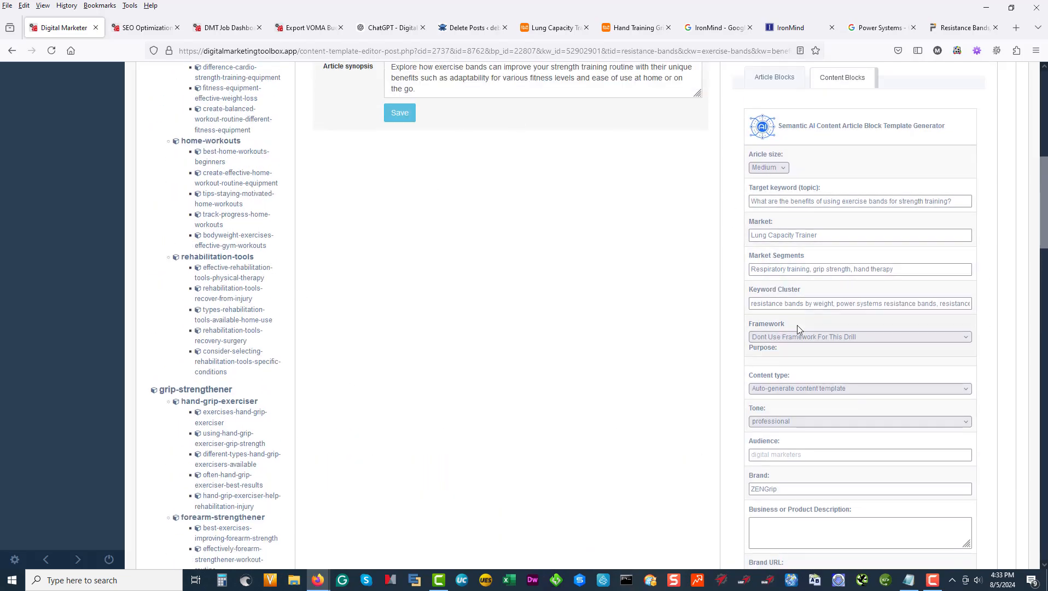
{"action": "scroll", "coordinate": [802, 423], "scroll_direction": "down", "scroll_amount": 4}
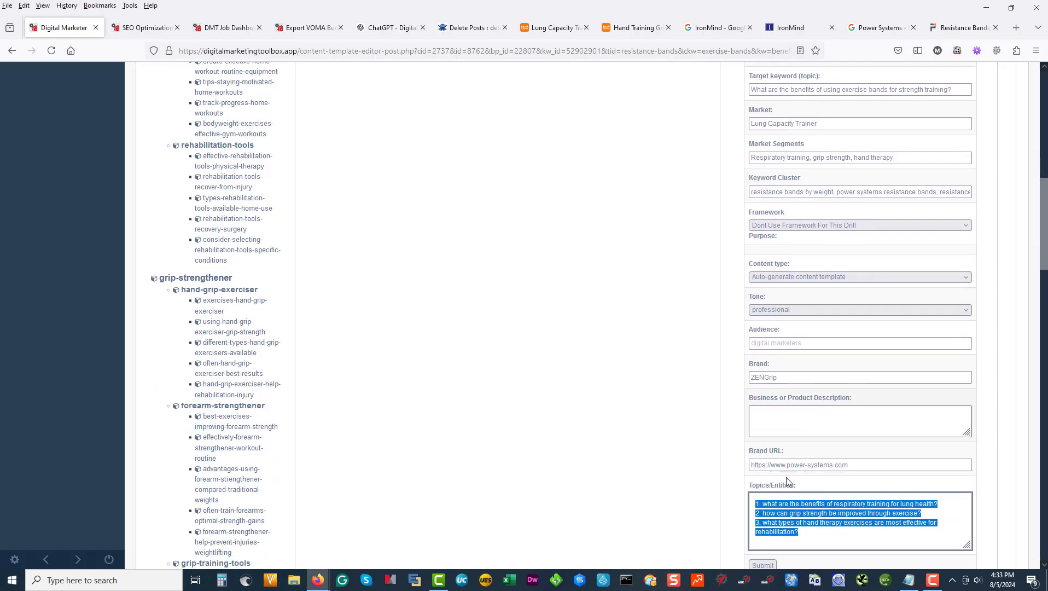
{"action": "scroll", "coordinate": [786, 494], "scroll_direction": "up", "scroll_amount": 10}
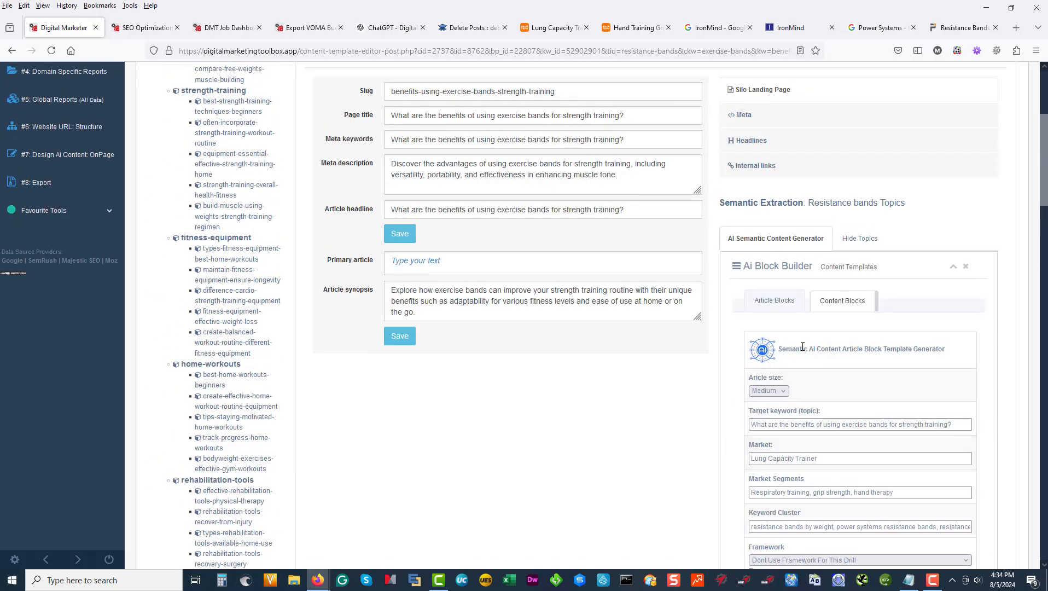
{"action": "scroll", "coordinate": [842, 348], "scroll_direction": "up", "scroll_amount": 2}
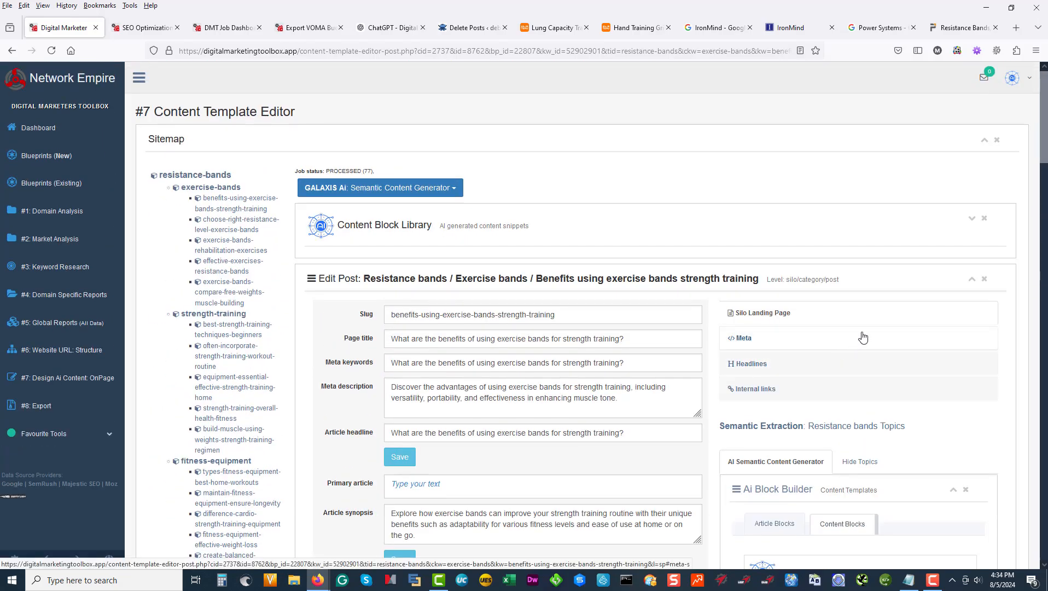
Step: Look through the GALXIS AI semantic content generator's append, SEO and delete options, and close the list
{"action": "left_click", "coordinate": [454, 191]}
{"action": "scroll", "coordinate": [638, 238], "scroll_direction": "down", "scroll_amount": 6}
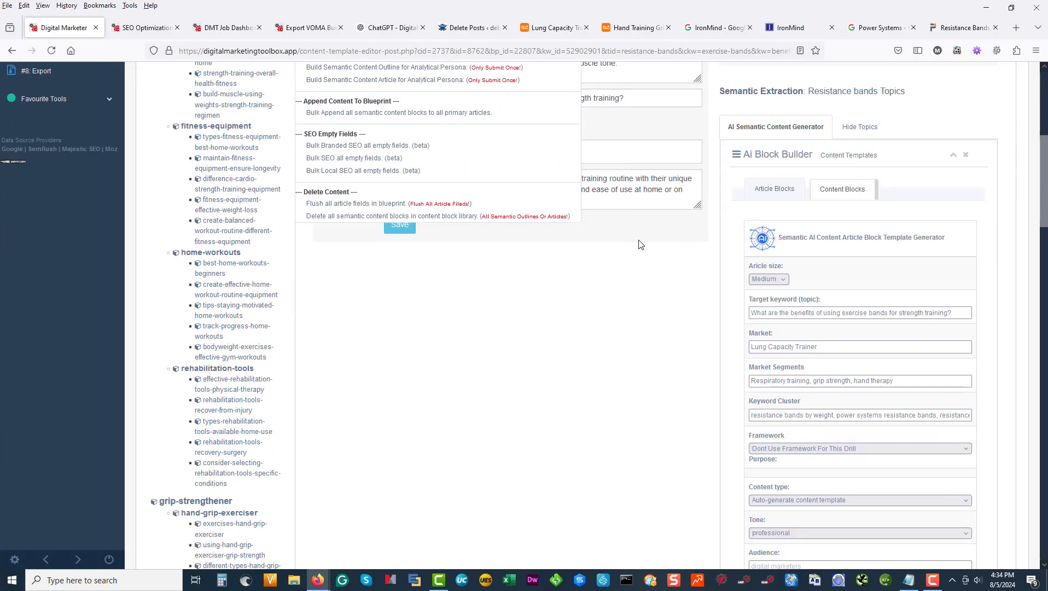
{"action": "scroll", "coordinate": [750, 190], "scroll_direction": "up", "scroll_amount": 6}
{"action": "left_click", "coordinate": [628, 212]}
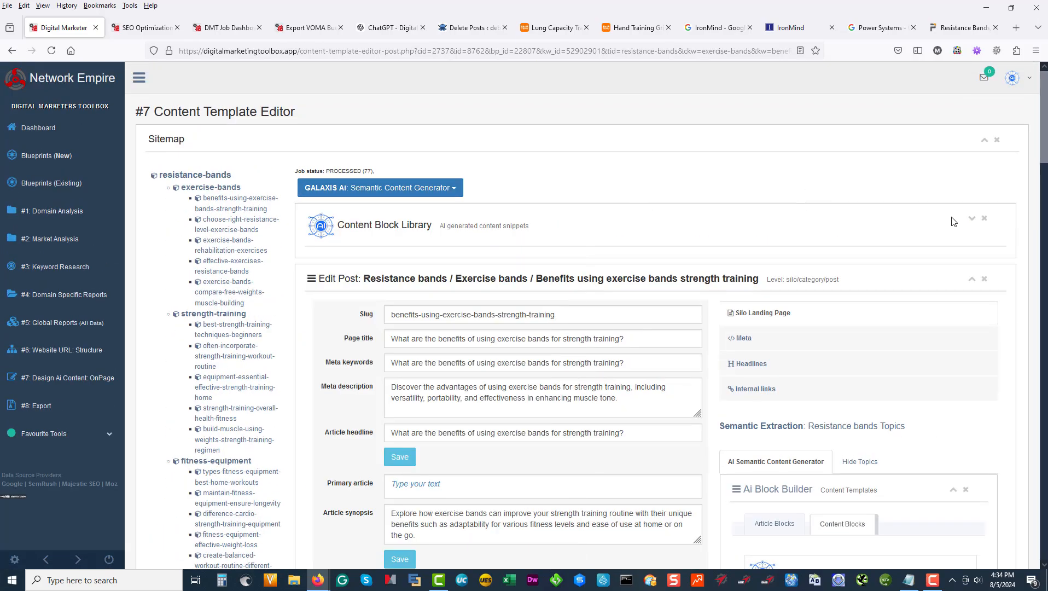
Step: Expand the Content Block Library to view the last generated outline, collapse it, and review the post's SEO fields
{"action": "left_click", "coordinate": [971, 219]}
{"action": "scroll", "coordinate": [881, 240], "scroll_direction": "down", "scroll_amount": 4}
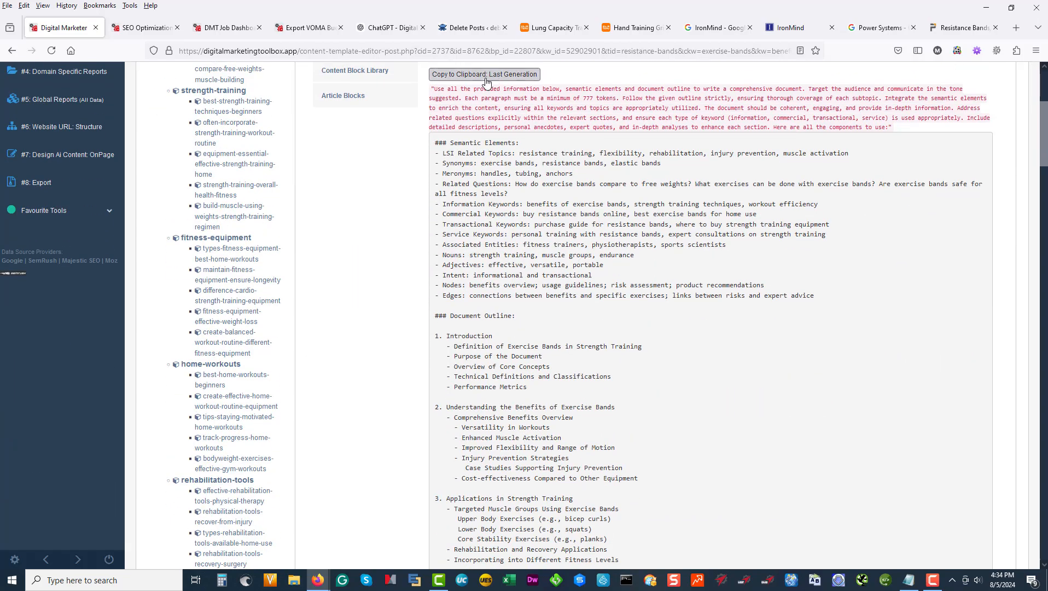
{"action": "scroll", "coordinate": [615, 228], "scroll_direction": "up", "scroll_amount": 4}
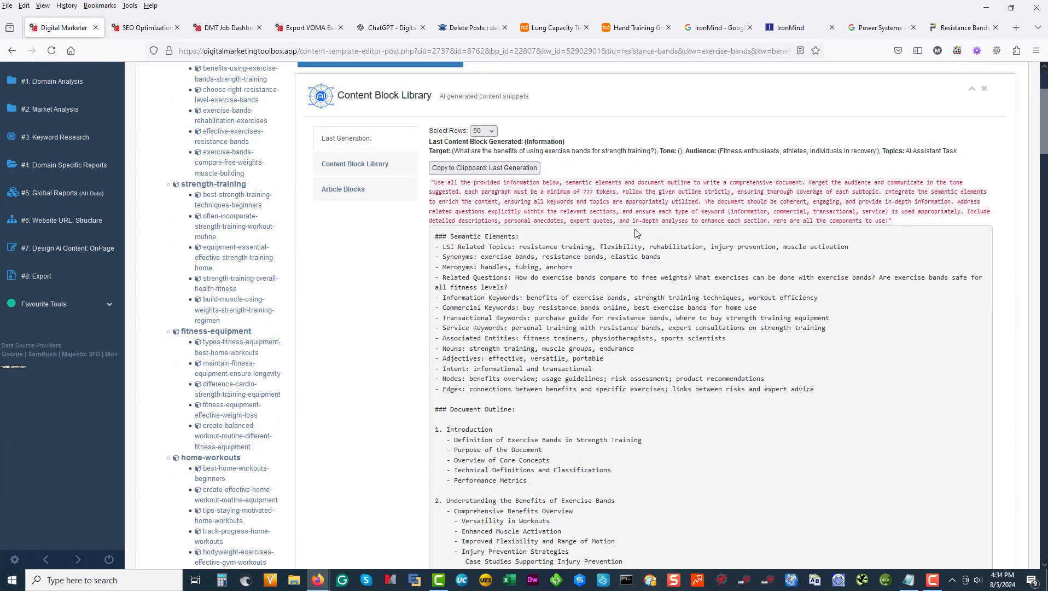
{"action": "left_click", "coordinate": [971, 220]}
{"action": "scroll", "coordinate": [559, 303], "scroll_direction": "down", "scroll_amount": 4}
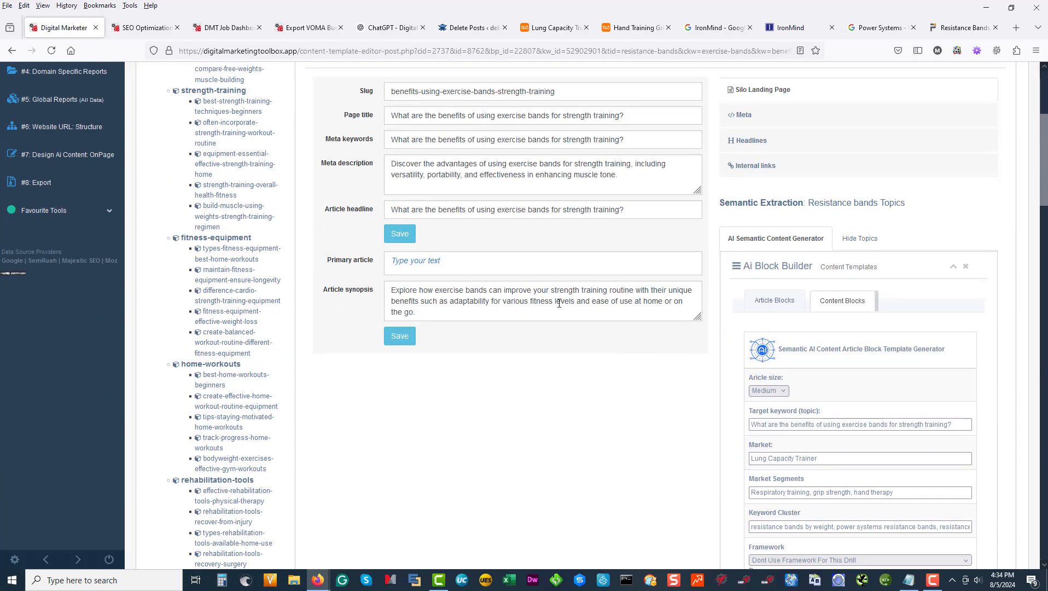
{"action": "scroll", "coordinate": [471, 269], "scroll_direction": "up", "scroll_amount": 4}
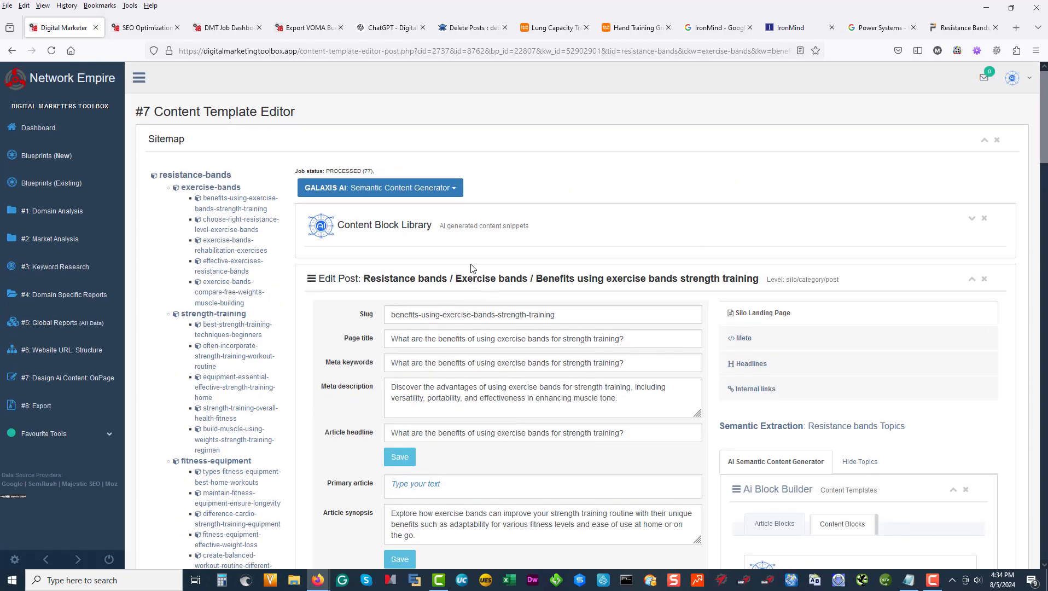
Step: Expand the Content Block Library, read the stored content block's semantic elements and outline, and return to the last generation
{"action": "left_click", "coordinate": [972, 221]}
{"action": "left_click", "coordinate": [345, 301]}
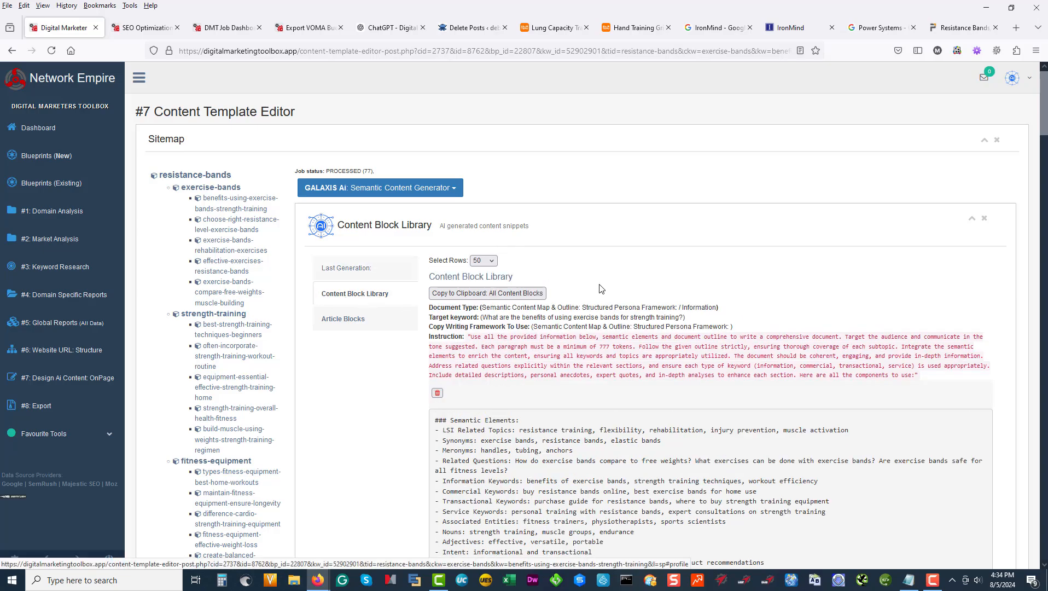
{"action": "scroll", "coordinate": [595, 280], "scroll_direction": "down", "scroll_amount": 4}
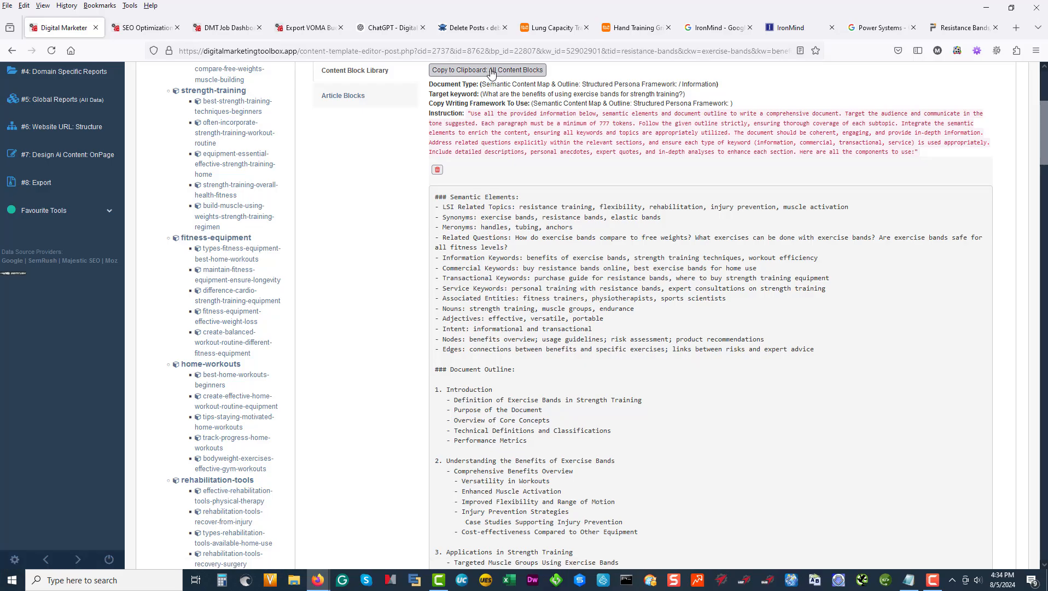
{"action": "scroll", "coordinate": [739, 242], "scroll_direction": "down", "scroll_amount": 1}
{"action": "scroll", "coordinate": [739, 243], "scroll_direction": "down", "scroll_amount": 15}
{"action": "scroll", "coordinate": [739, 249], "scroll_direction": "up", "scroll_amount": 13}
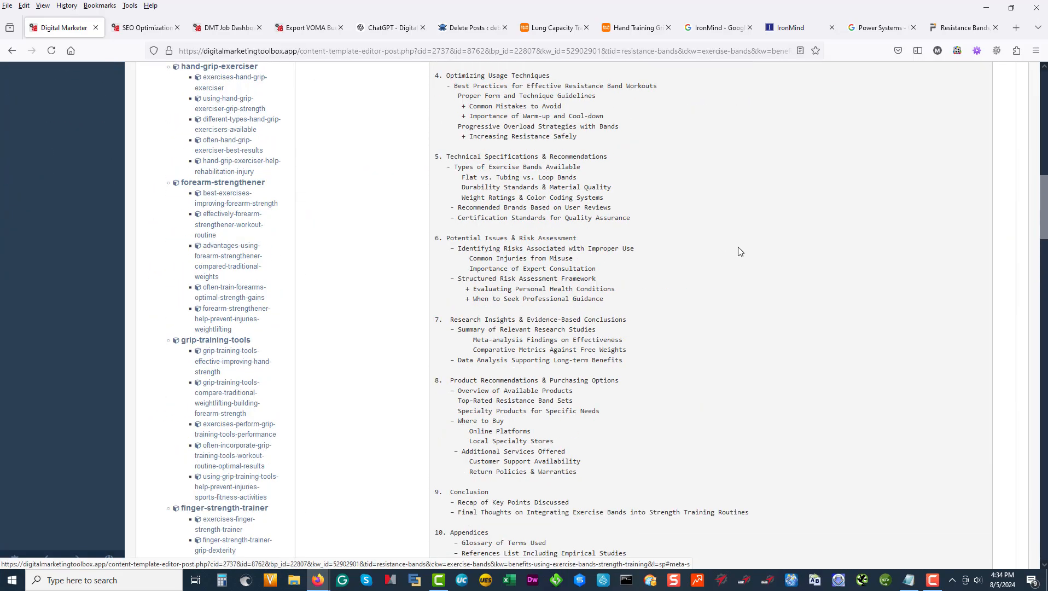
{"action": "scroll", "coordinate": [739, 251], "scroll_direction": "up", "scroll_amount": 6}
{"action": "left_click", "coordinate": [352, 268]}
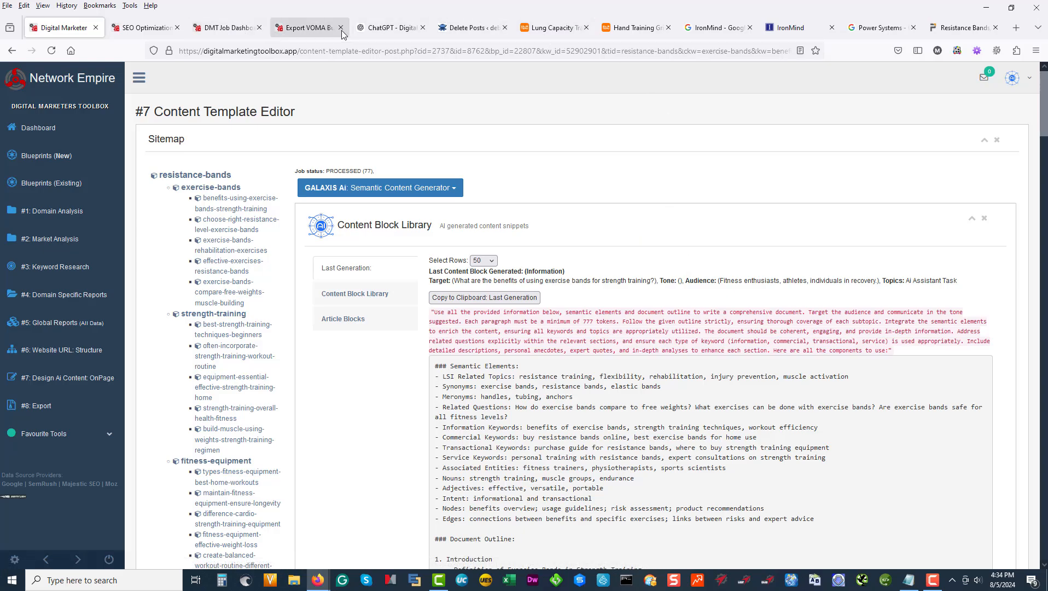
Step: Switch to ChatGPT, show its conversation list, and start a new standard ChatGPT chat
{"action": "left_click", "coordinate": [384, 33]}
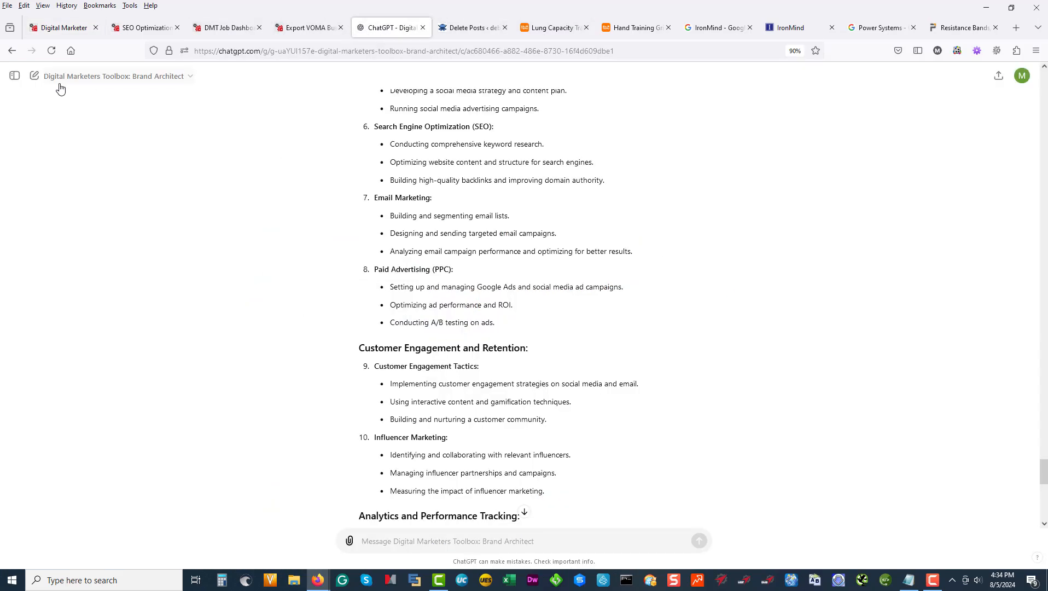
{"action": "left_click", "coordinate": [14, 76]}
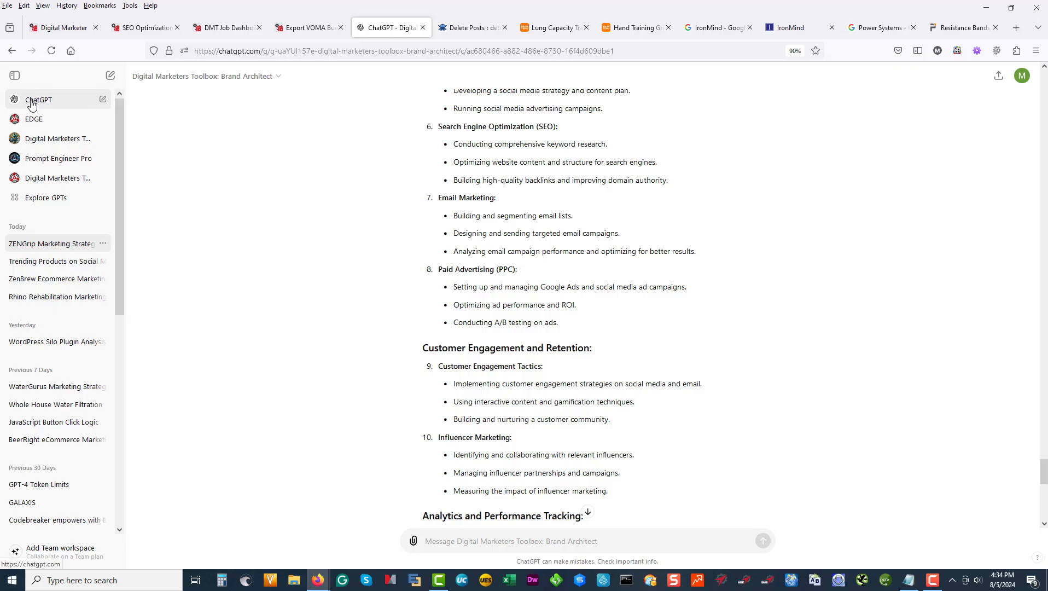
{"action": "left_click", "coordinate": [28, 103]}
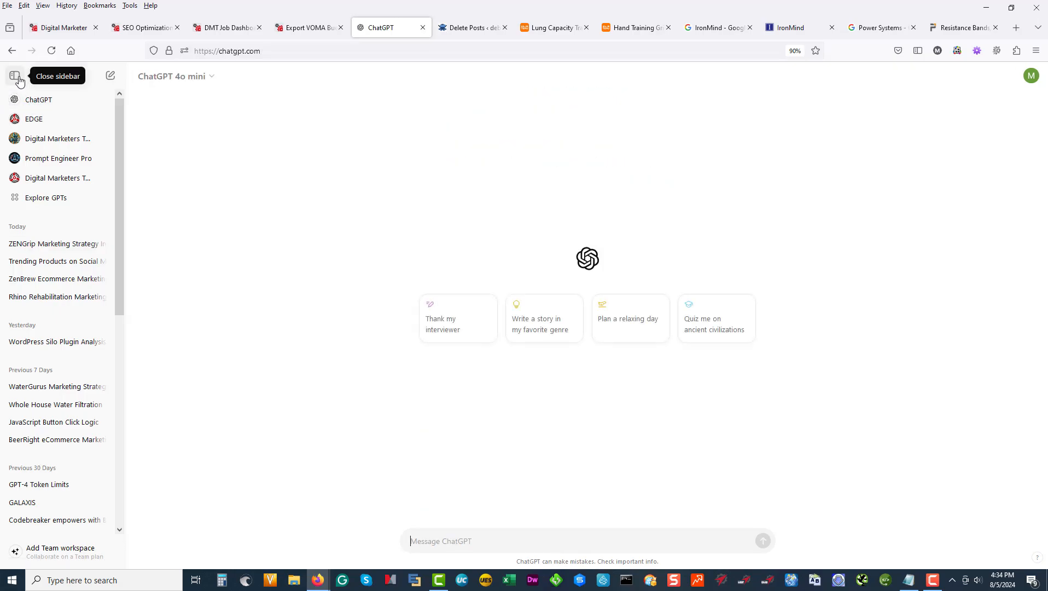
Step: Hide ChatGPT's conversation list, switch to the Content Template Editor, and copy the resistance-bands silo's last generated outline to the clipboard
{"action": "left_click", "coordinate": [14, 76]}
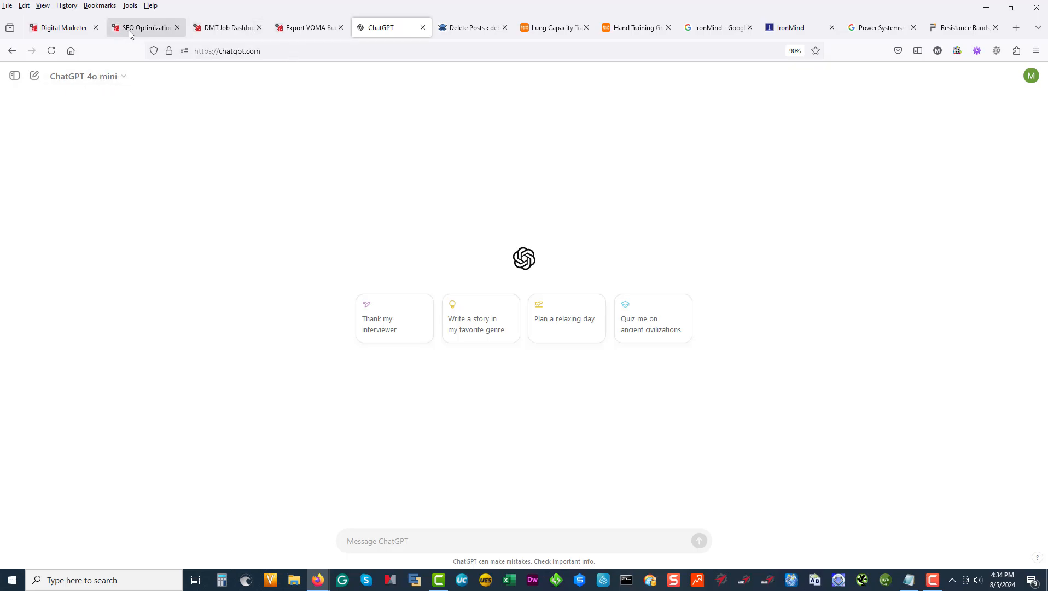
{"action": "left_click", "coordinate": [85, 30]}
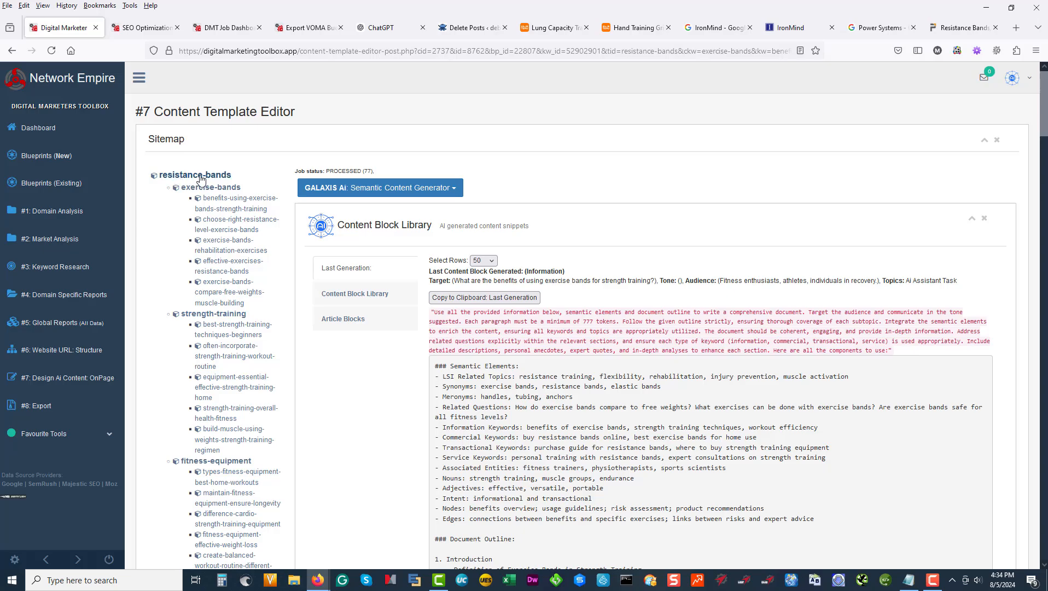
{"action": "left_click", "coordinate": [972, 218]}
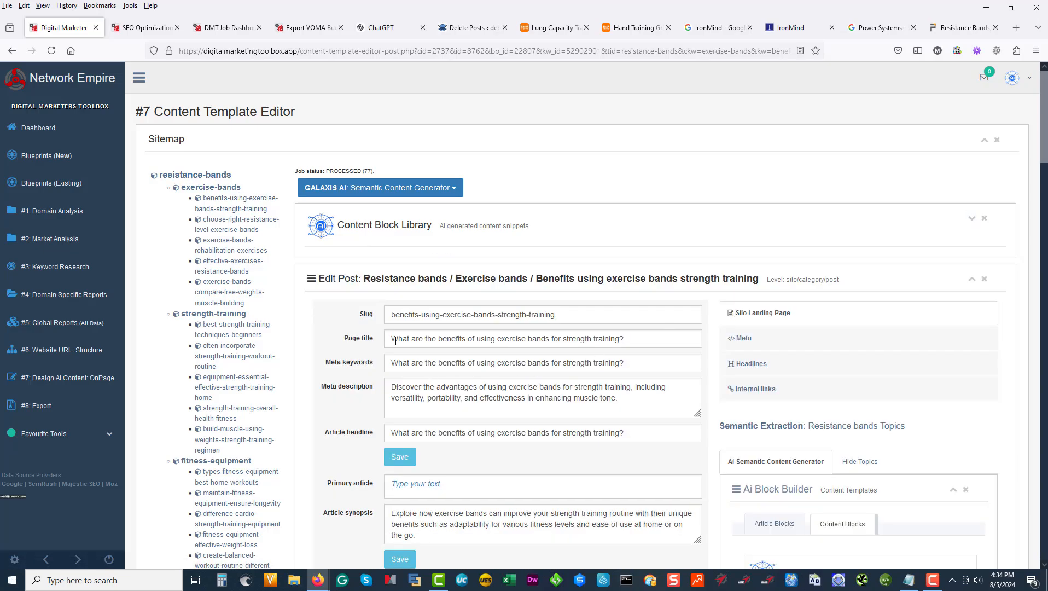
{"action": "left_click", "coordinate": [192, 176]}
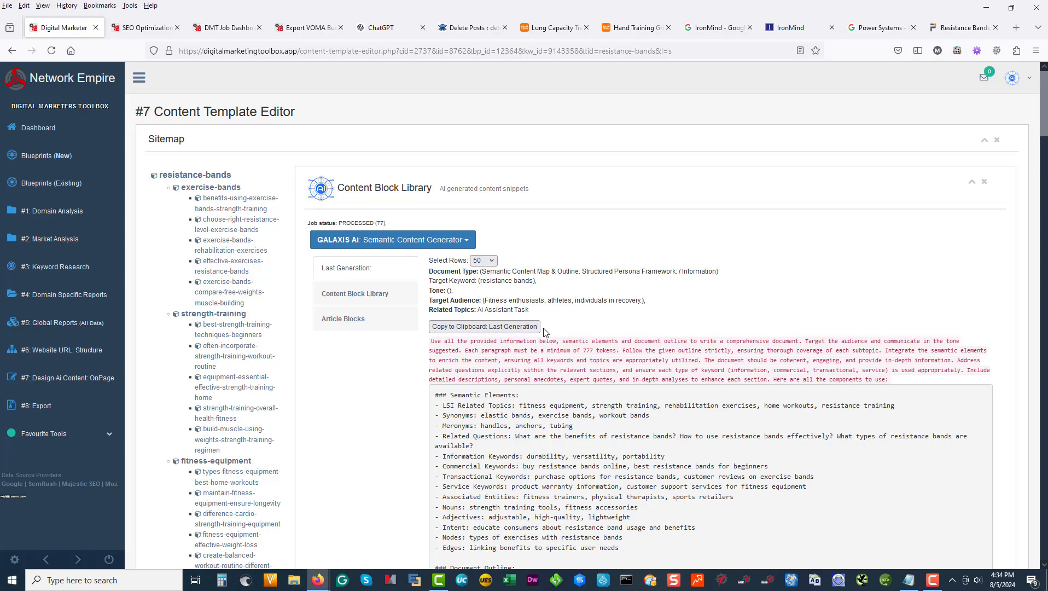
{"action": "left_click", "coordinate": [490, 328]}
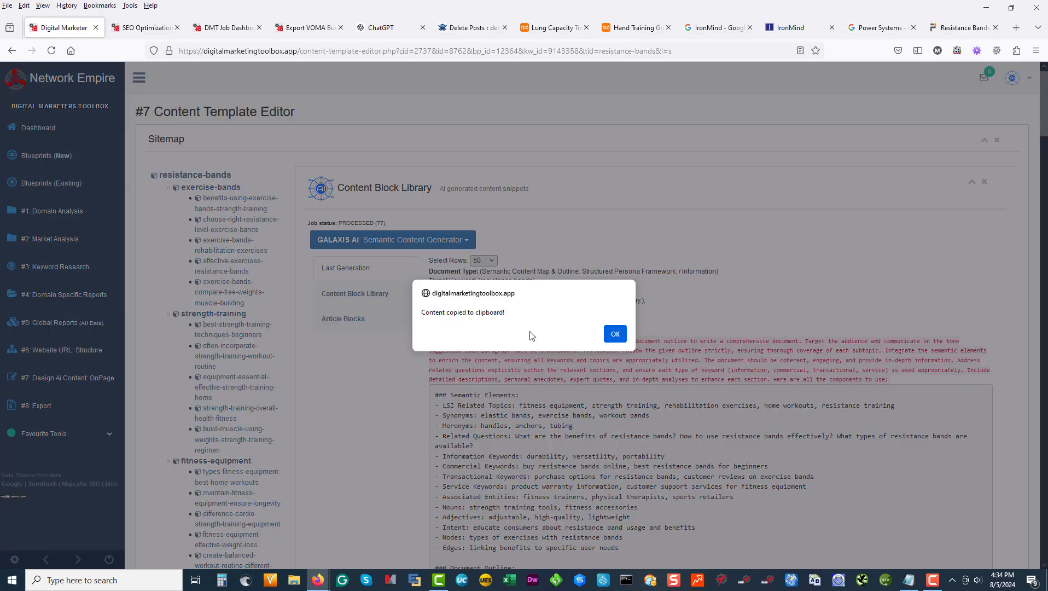
{"action": "left_click", "coordinate": [616, 336]}
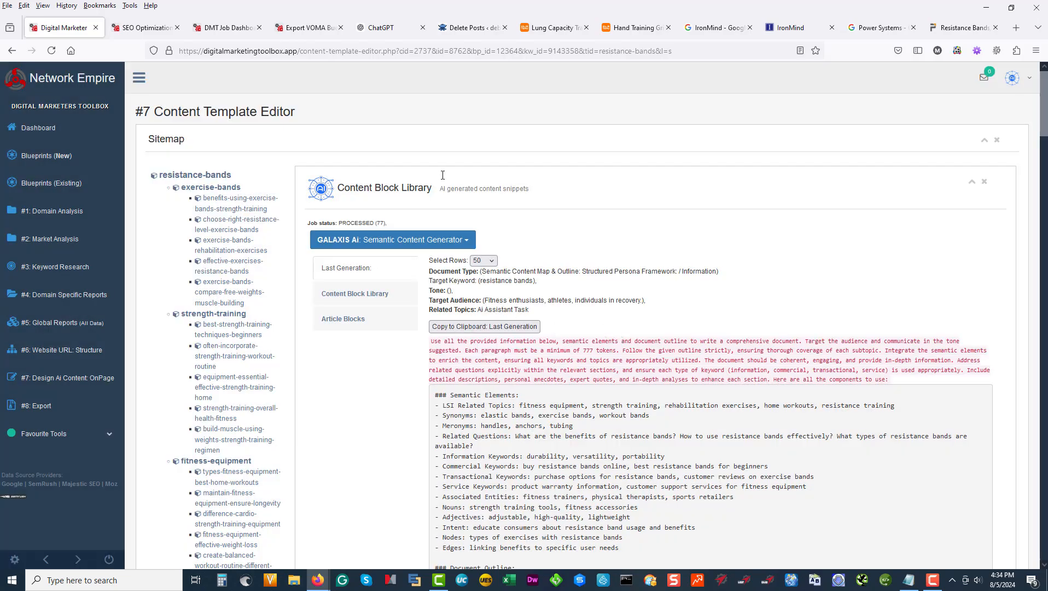
Step: Paste the copied outline into the ChatGPT message and retitle section 8 from Conclusion to "What Are My Final Thoughts"
{"action": "left_click", "coordinate": [375, 32]}
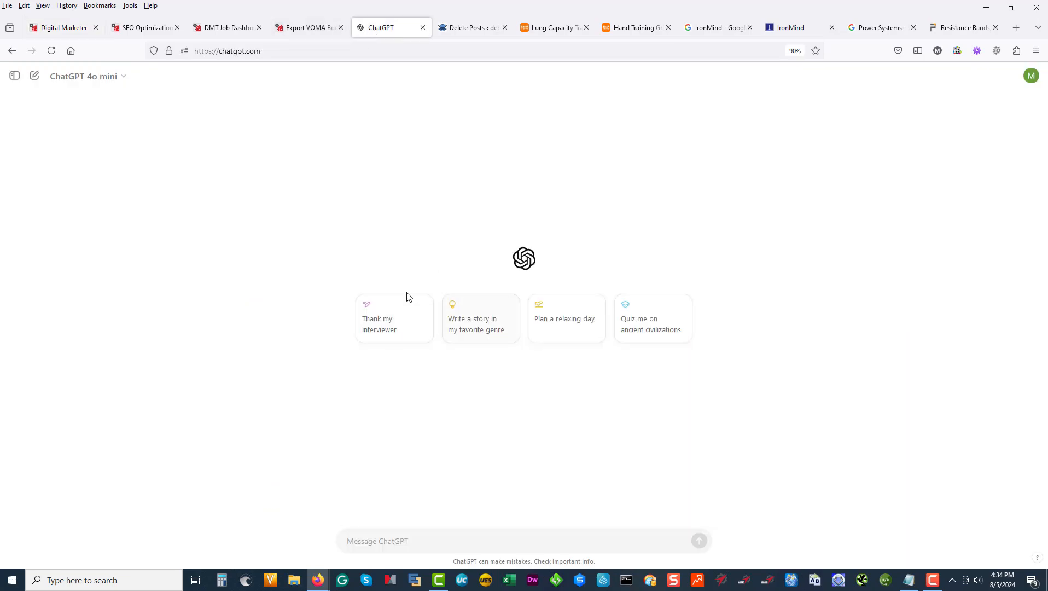
{"action": "left_click", "coordinate": [405, 546]}
{"action": "key", "text": "ctrl+v"}
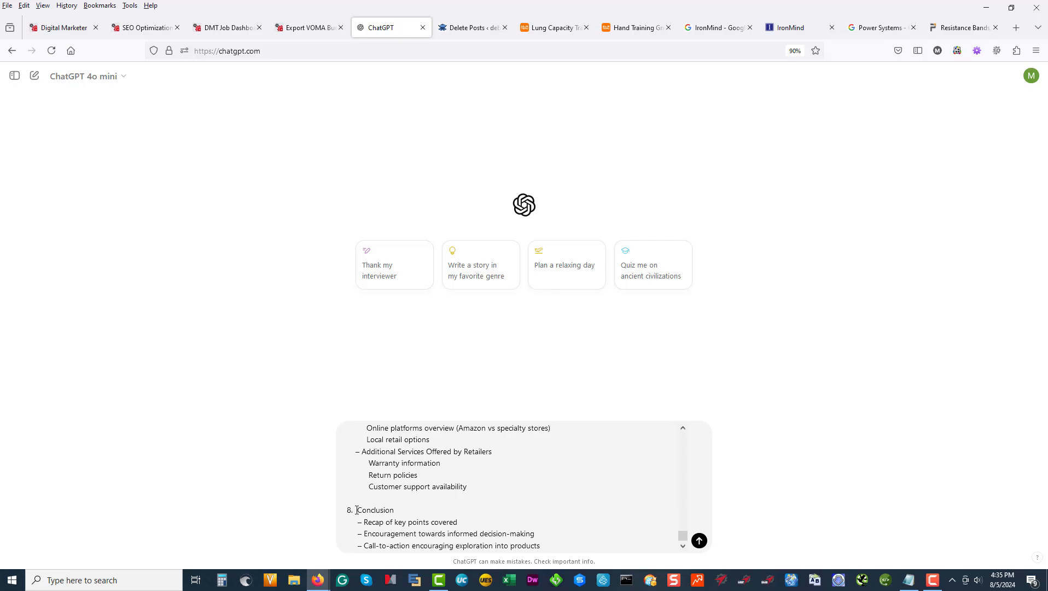
{"action": "left_click_drag", "start_coordinate": [359, 508], "coordinate": [404, 508]}
{"action": "type", "text": "What Are My Final Thoughts"}
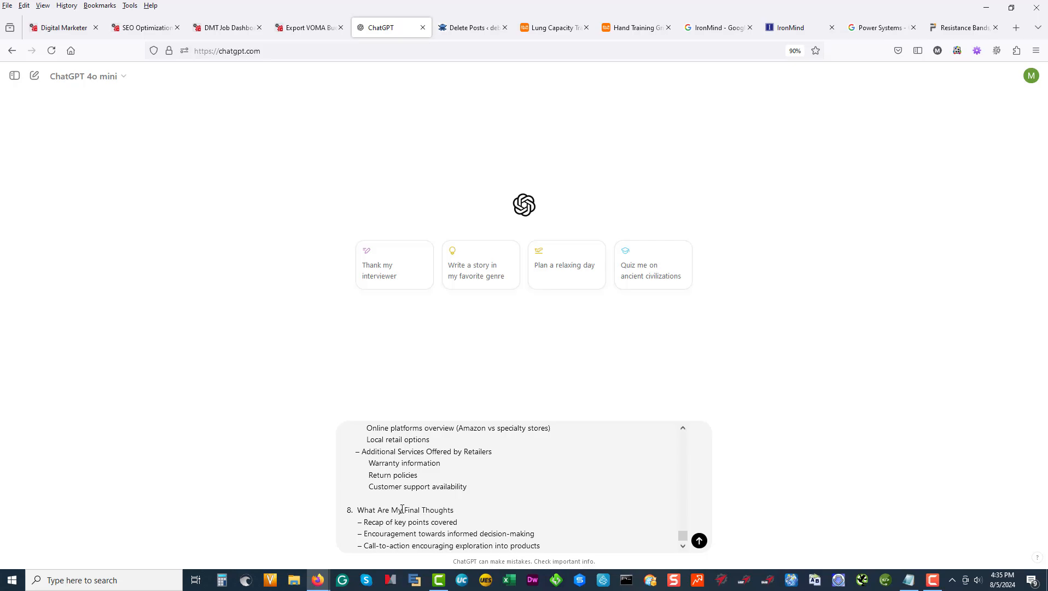
Step: Insert blank lines in the prompt between the opening instructions and the Semantic Elements heading
{"action": "scroll", "coordinate": [539, 524], "scroll_direction": "up", "scroll_amount": 8}
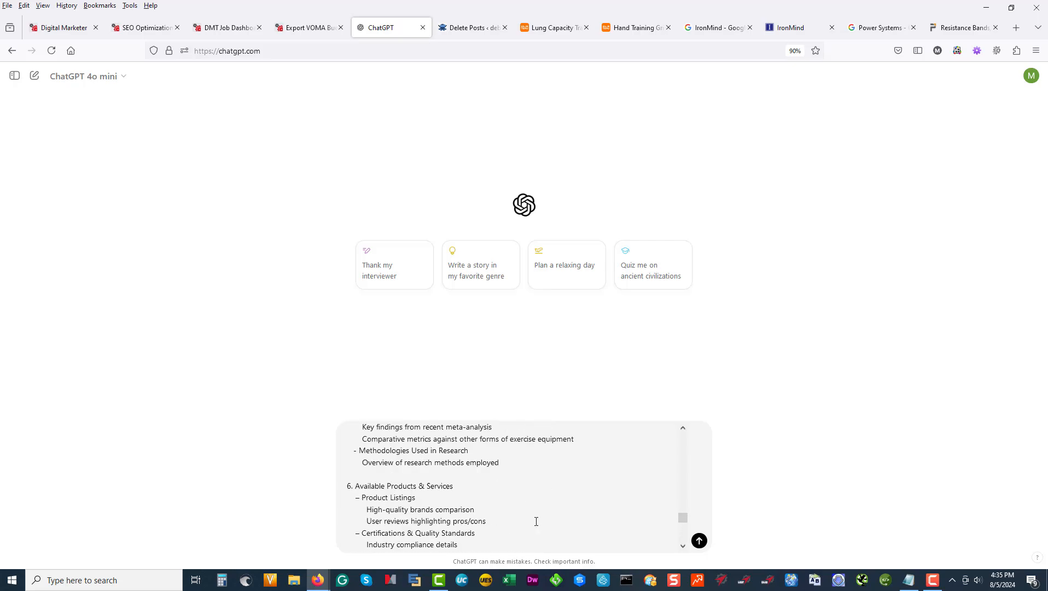
{"action": "scroll", "coordinate": [544, 516], "scroll_direction": "up", "scroll_amount": 4}
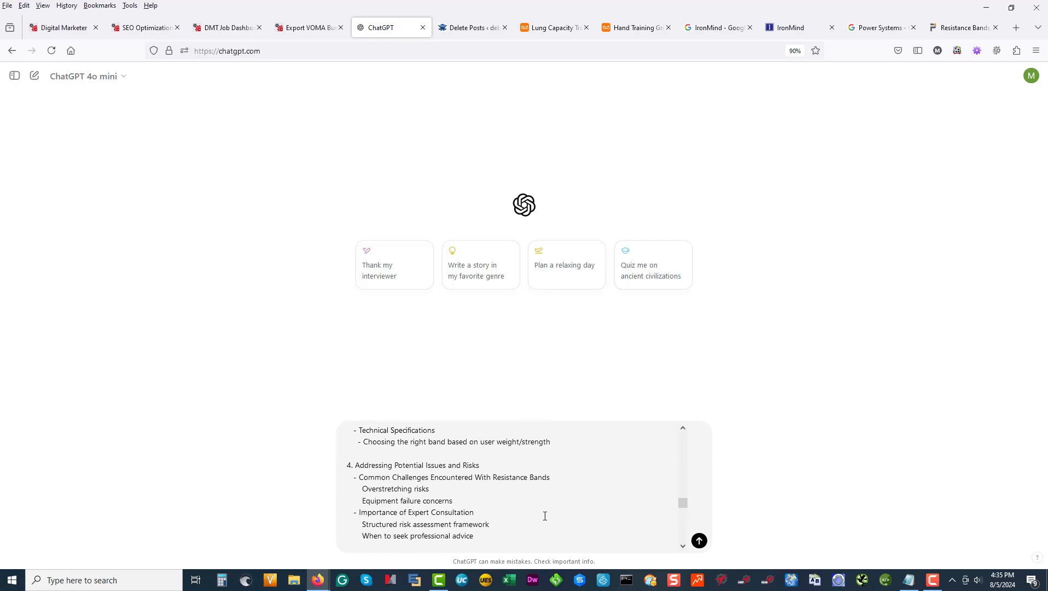
{"action": "scroll", "coordinate": [544, 516], "scroll_direction": "up", "scroll_amount": 15}
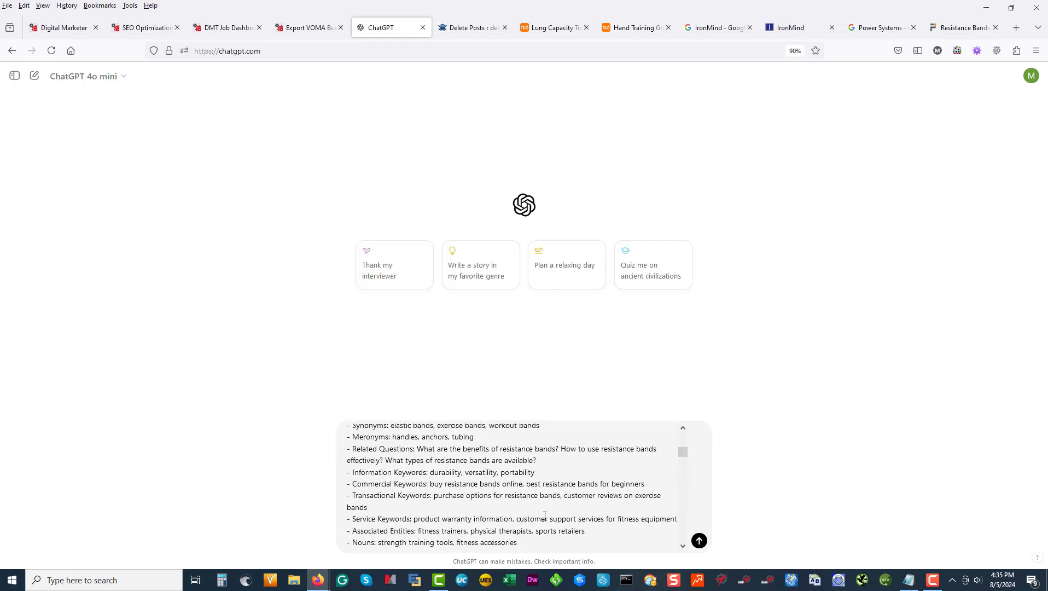
{"action": "scroll", "coordinate": [545, 516], "scroll_direction": "up", "scroll_amount": 6}
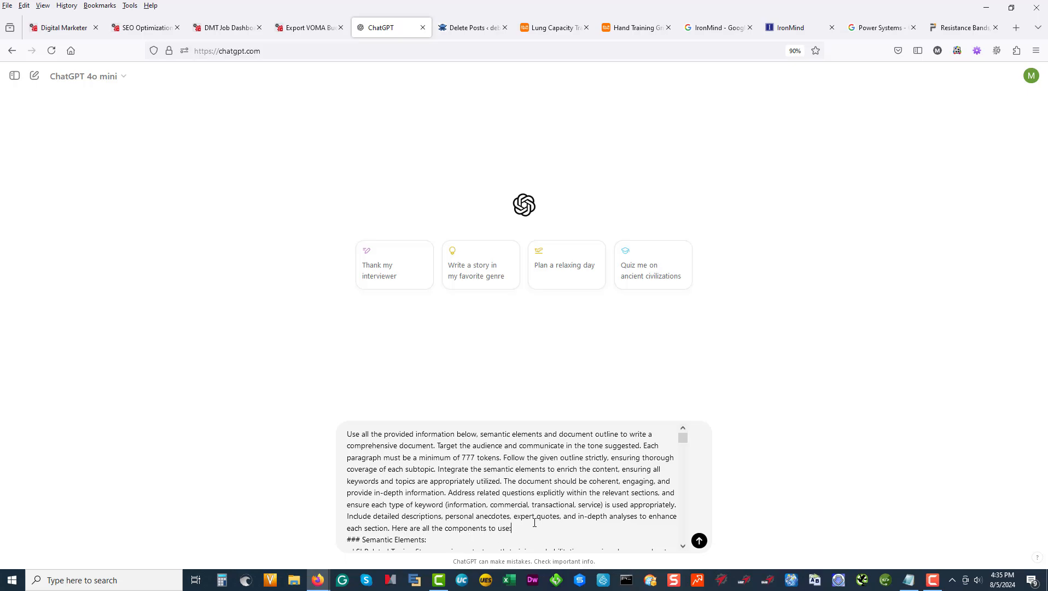
{"action": "key", "text": "shift+Return"}
{"action": "key", "text": "shift+Return"}
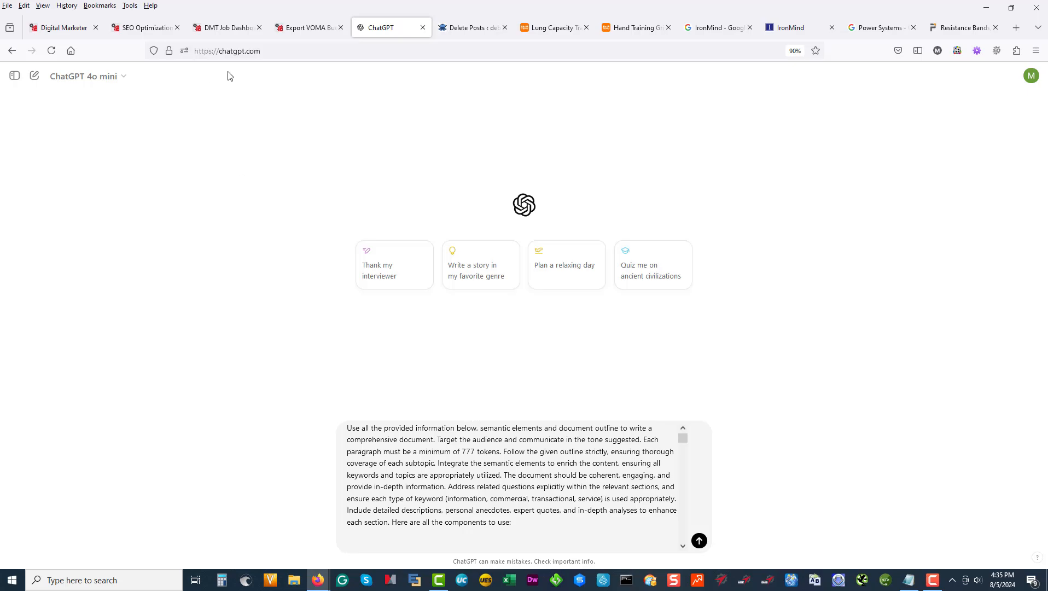
Step: Copy the VOMA report's Brand Summary lines from Brand Name through Tone into the prompt below the opening instructions, followed by a new line
{"action": "left_click", "coordinate": [284, 28]}
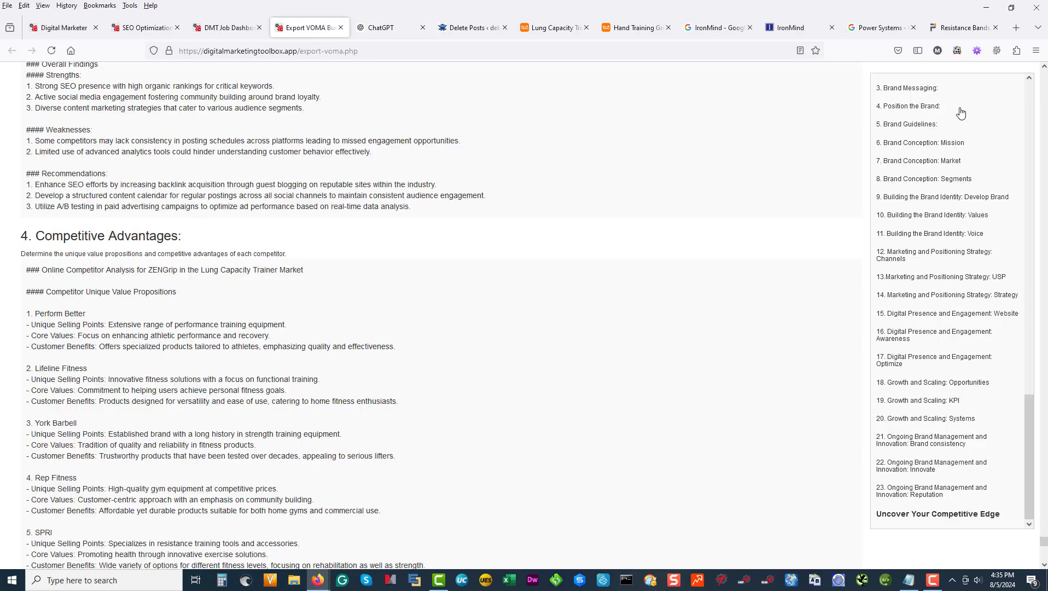
{"action": "scroll", "coordinate": [957, 148], "scroll_direction": "up", "scroll_amount": 6}
{"action": "scroll", "coordinate": [959, 148], "scroll_direction": "up", "scroll_amount": 5}
{"action": "left_click", "coordinate": [914, 111]}
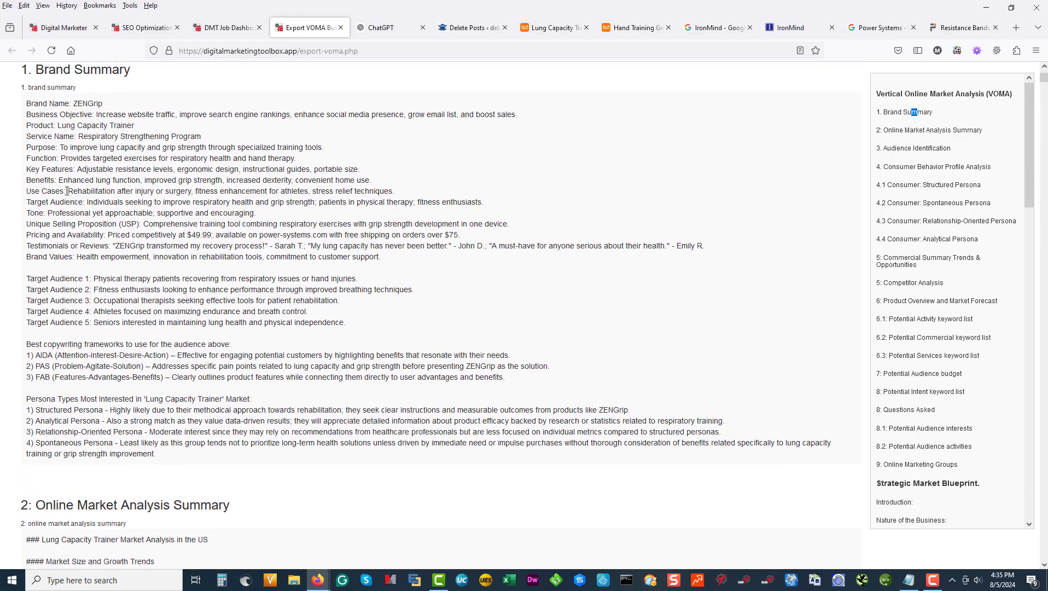
{"action": "left_click_drag", "start_coordinate": [256, 214], "coordinate": [26, 109]}
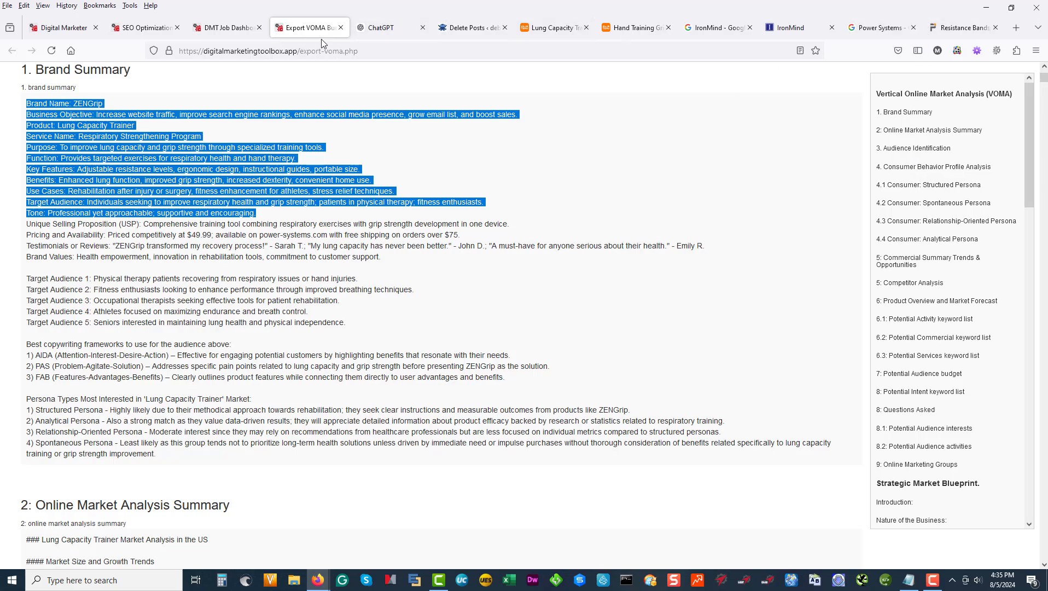
{"action": "left_click", "coordinate": [370, 30]}
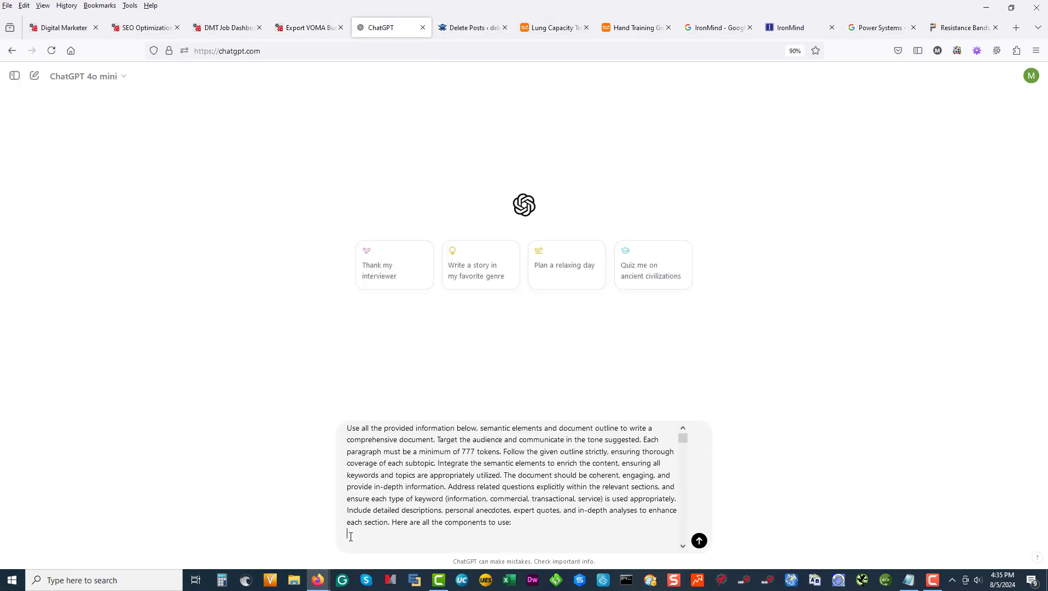
{"action": "key", "text": "ctrl+v"}
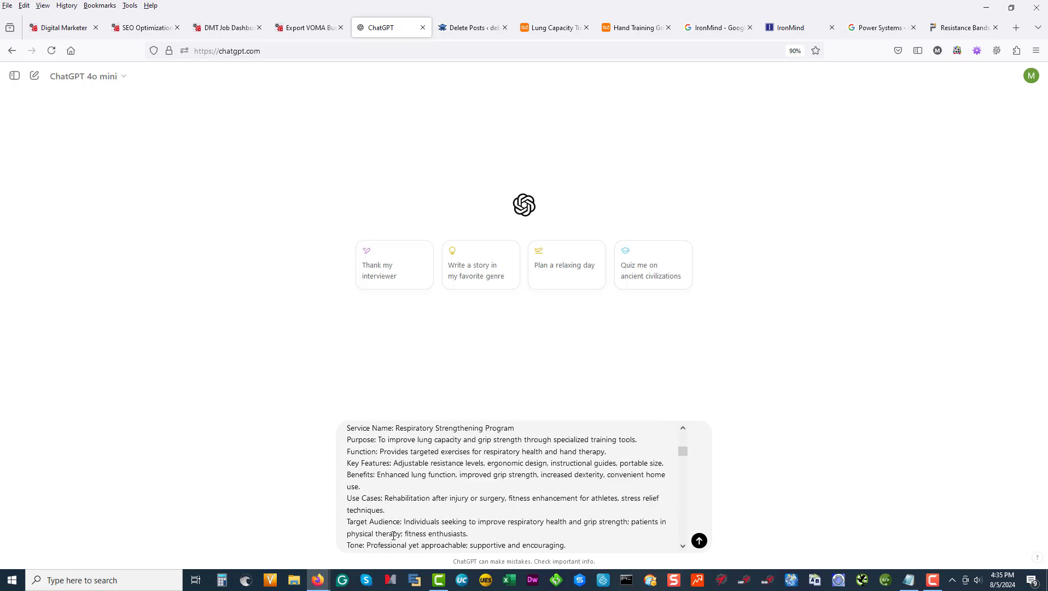
{"action": "key", "text": "shift+Return"}
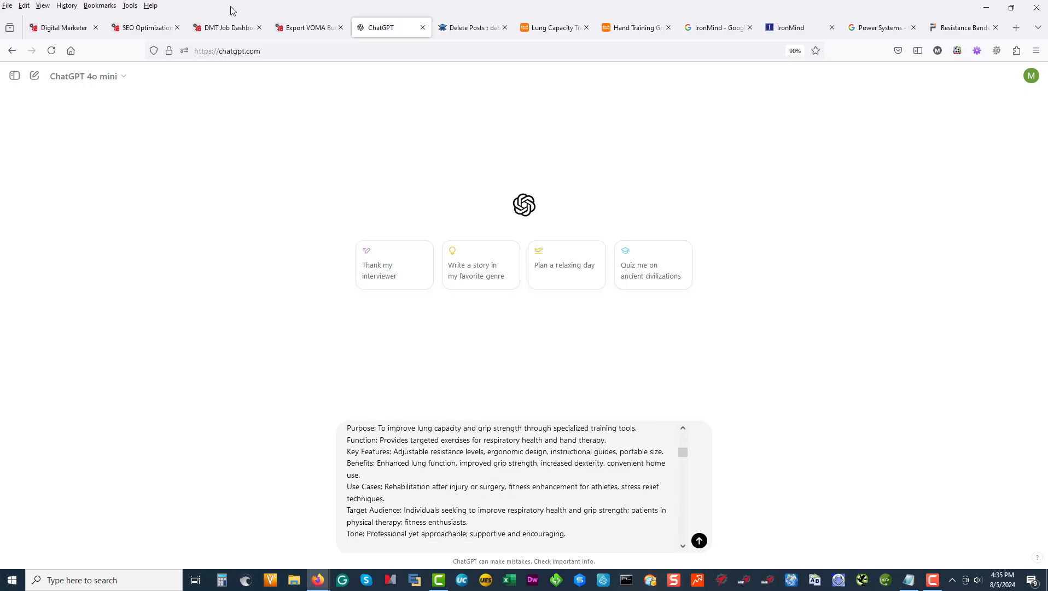
Step: Add the report's Target Audience 2 line about fitness enthusiasts below Tone in the prompt, and remove the number 2 from its label
{"action": "left_click", "coordinate": [298, 27]}
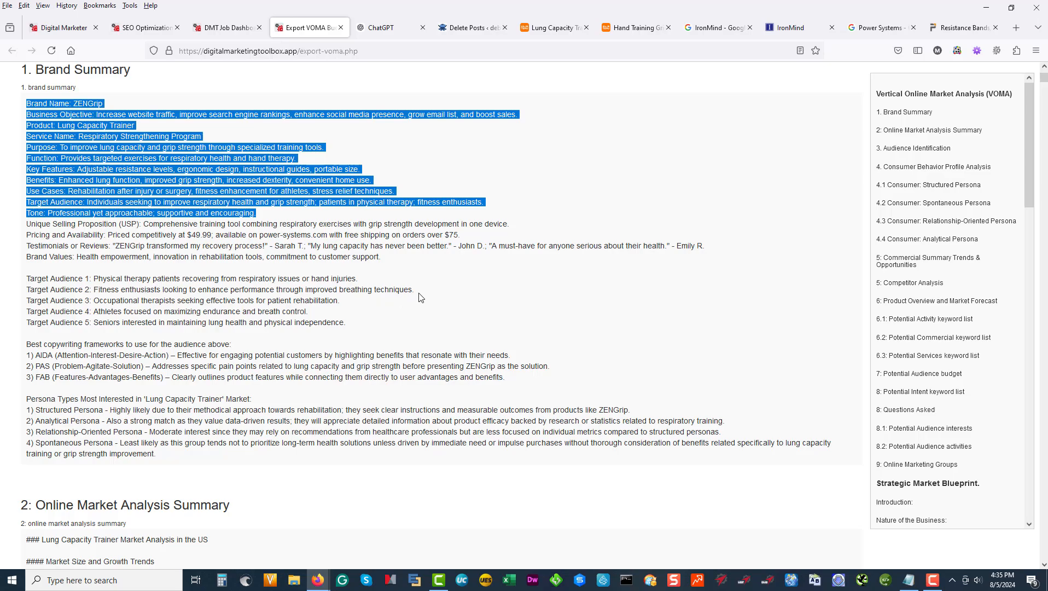
{"action": "left_click_drag", "start_coordinate": [419, 290], "coordinate": [16, 295]}
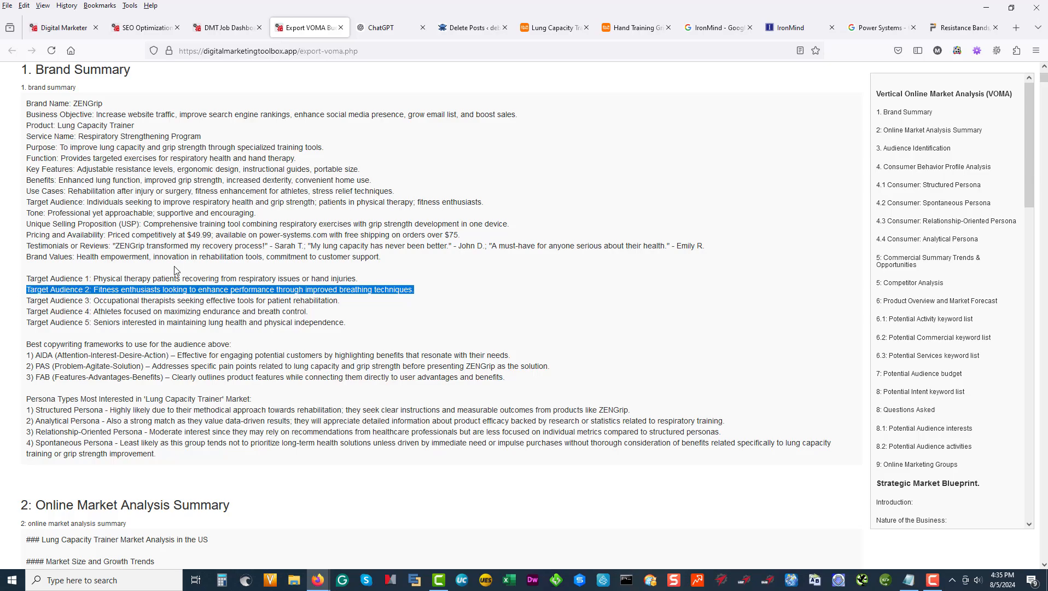
{"action": "left_click", "coordinate": [378, 28]}
{"action": "key", "text": "Return"}
{"action": "type", "text": "Target Audience 2: Fitness enthusiasts looking to enhance performance through improved breathing techniques."}
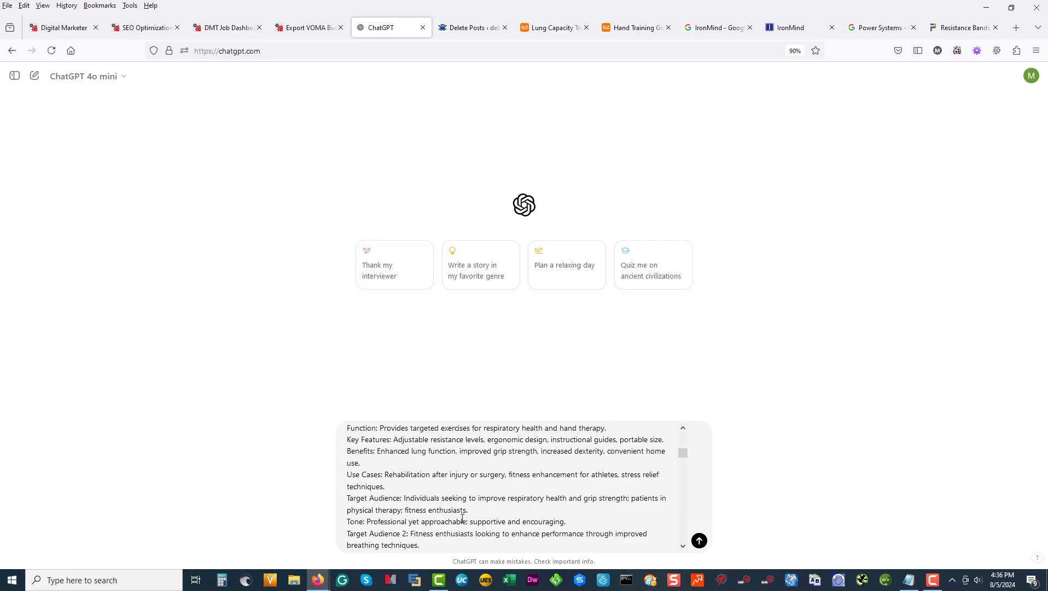
{"action": "key", "text": "BackSpace"}
{"action": "key", "text": "BackSpace"}
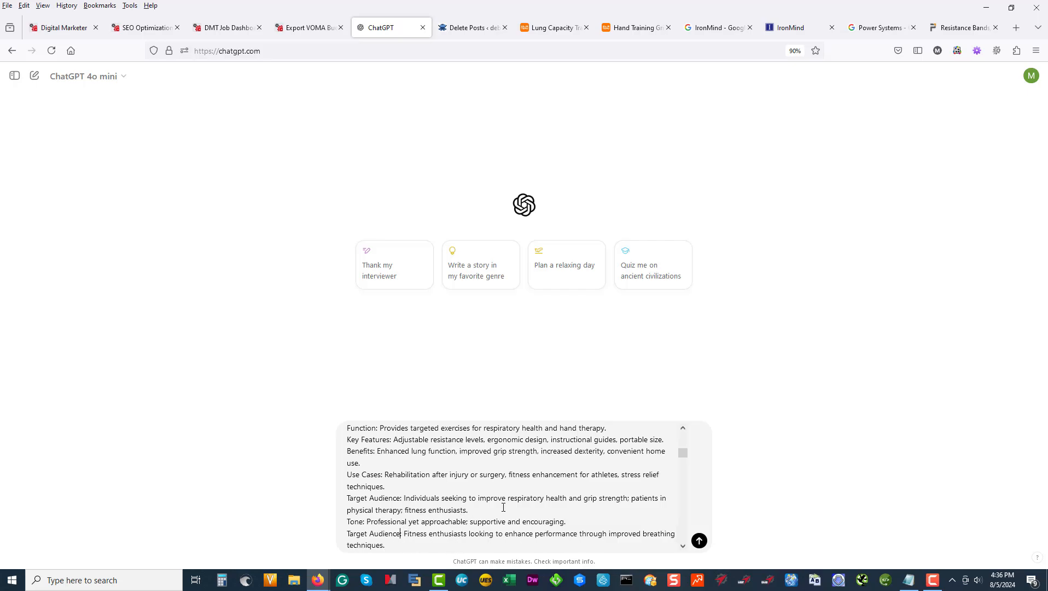
Step: Copy the Structured Persona description from the VOMA report and append it to the prompt's fitness enthusiasts target audience line
{"action": "left_click", "coordinate": [311, 28]}
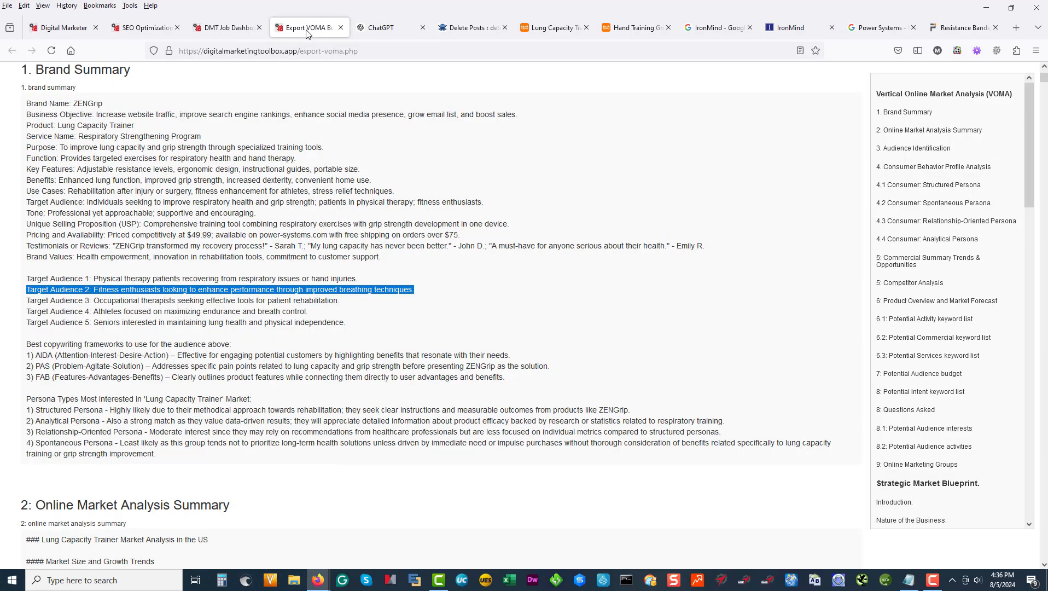
{"action": "scroll", "coordinate": [151, 321], "scroll_direction": "down", "scroll_amount": 2}
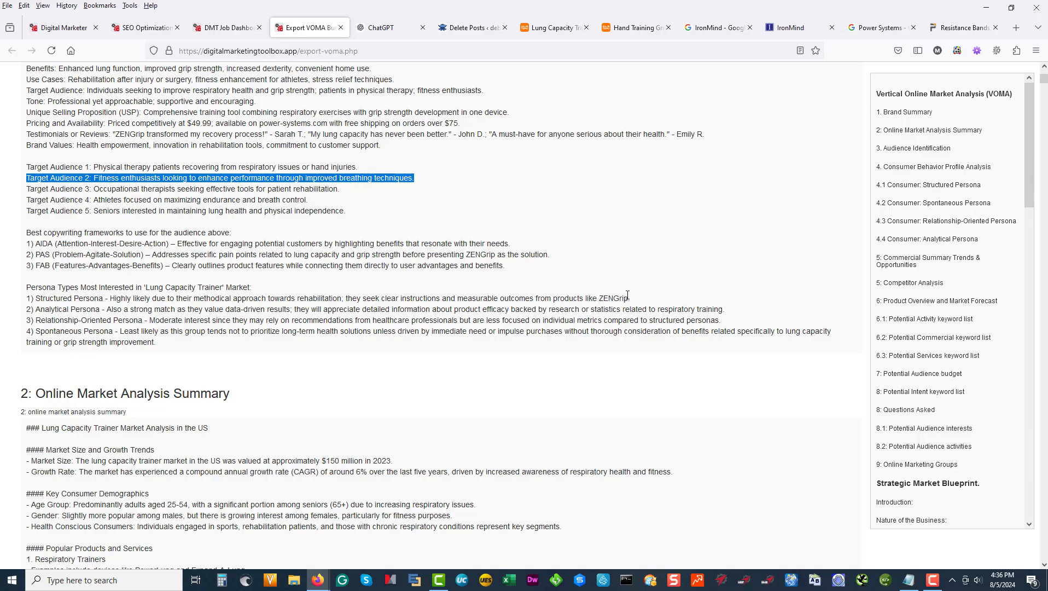
{"action": "left_click_drag", "start_coordinate": [644, 299], "coordinate": [35, 299]}
{"action": "key", "text": "ctrl+c"}
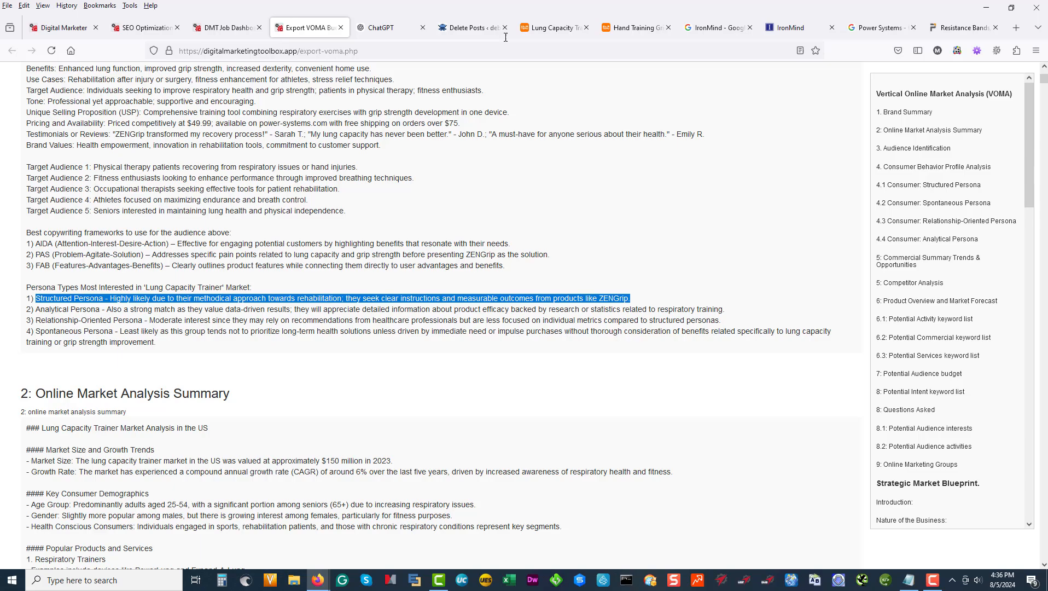
{"action": "left_click", "coordinate": [359, 27]}
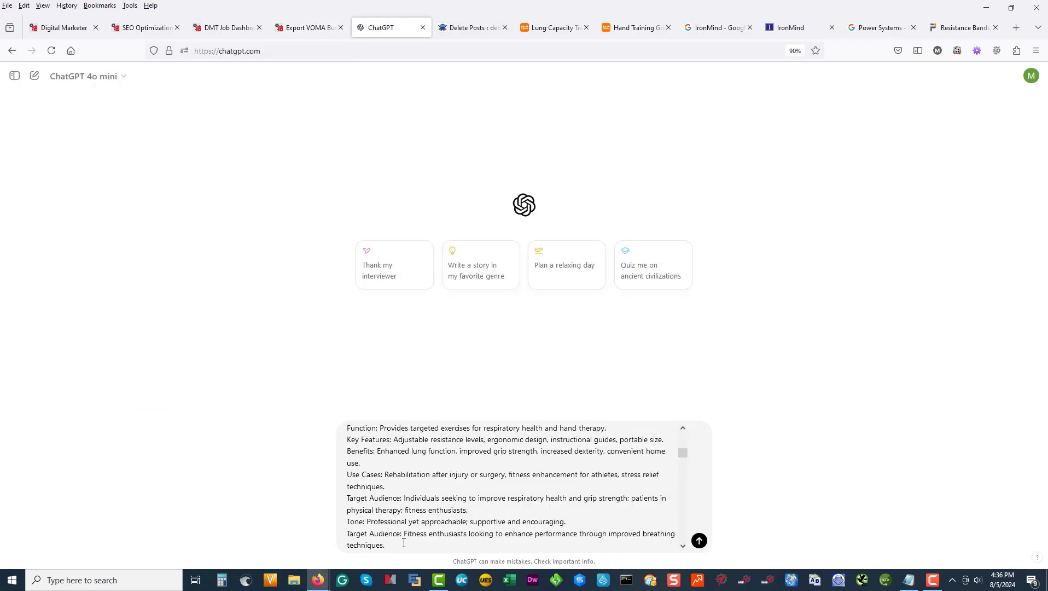
{"action": "key", "text": "ctrl+v"}
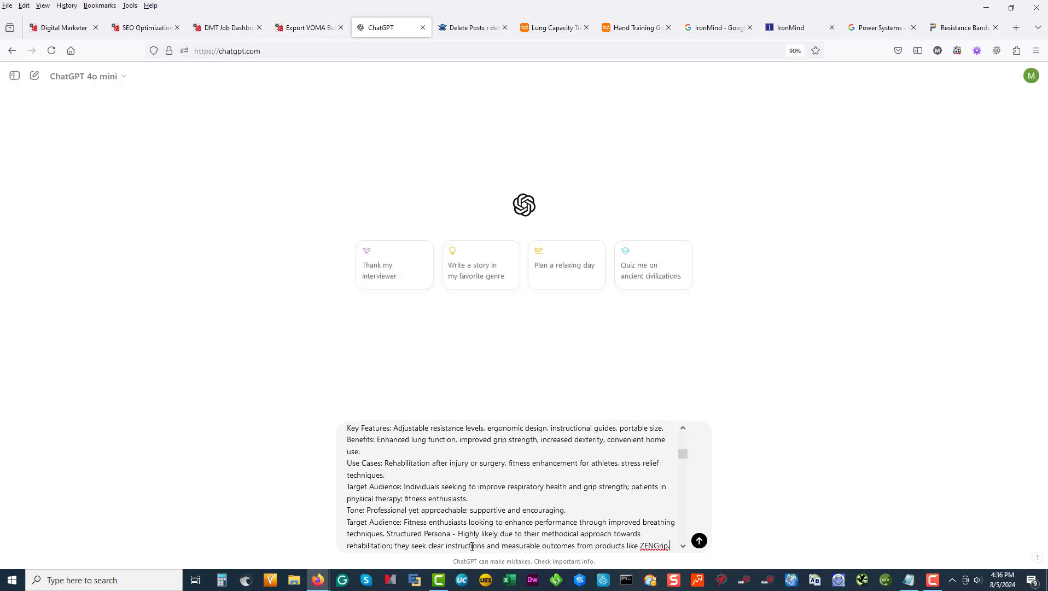
Step: Add the report's AIDA copywriting framework text above Semantic Elements, change "frameworks" to "framework", and leave a blank line after it
{"action": "scroll", "coordinate": [666, 502], "scroll_direction": "down", "scroll_amount": 3}
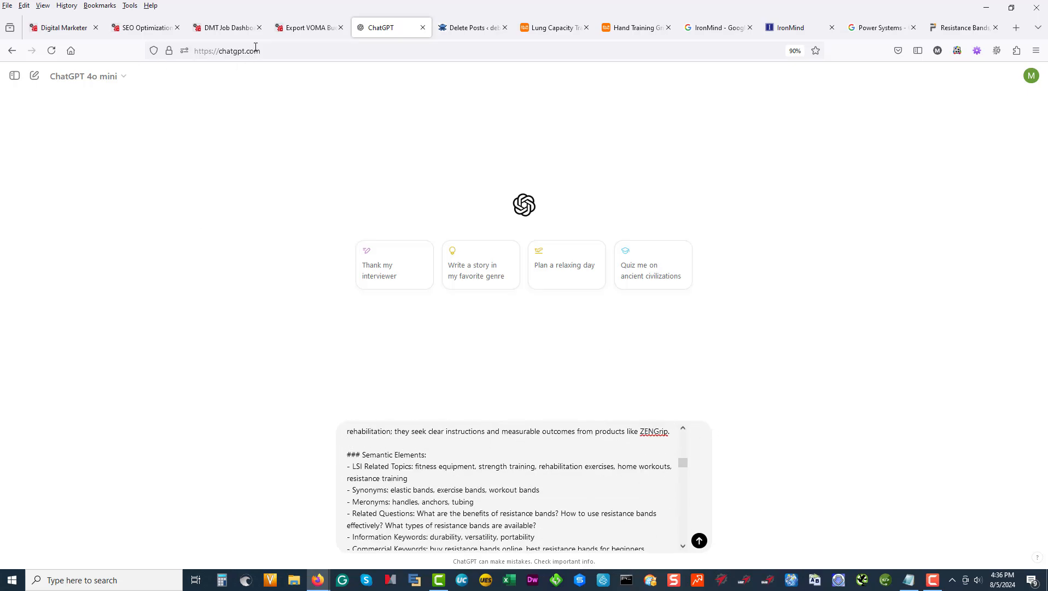
{"action": "left_click", "coordinate": [310, 27]}
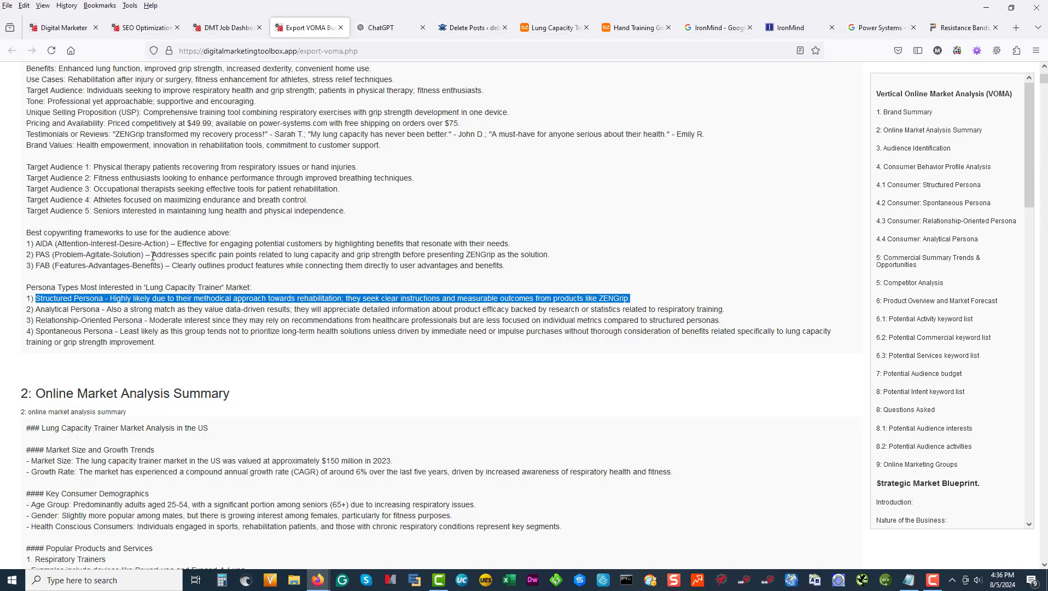
{"action": "left_click_drag", "start_coordinate": [513, 248], "coordinate": [27, 232]}
{"action": "key", "text": "ctrl+c"}
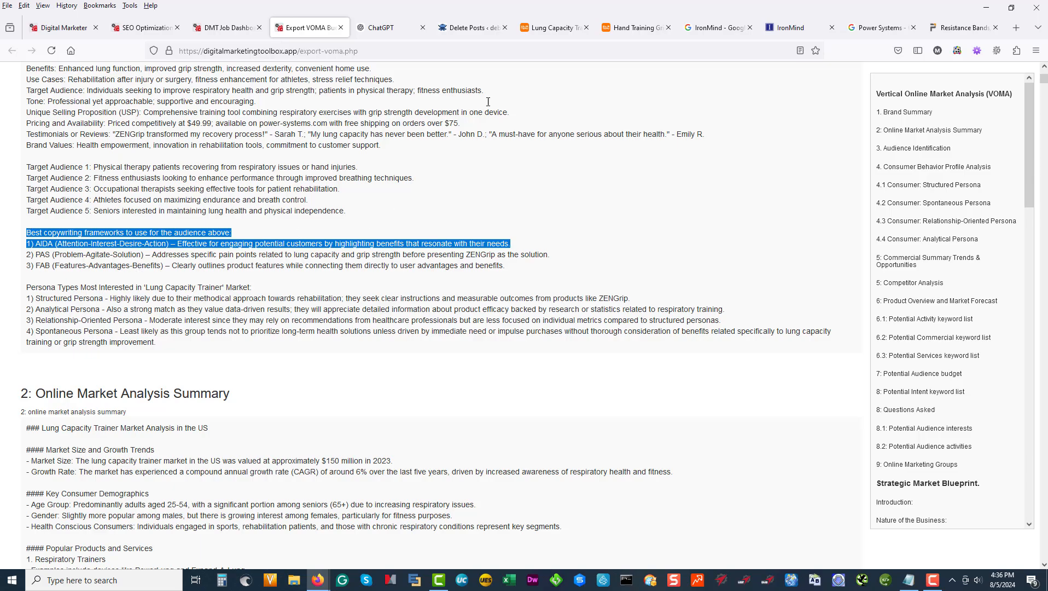
{"action": "left_click", "coordinate": [408, 28]}
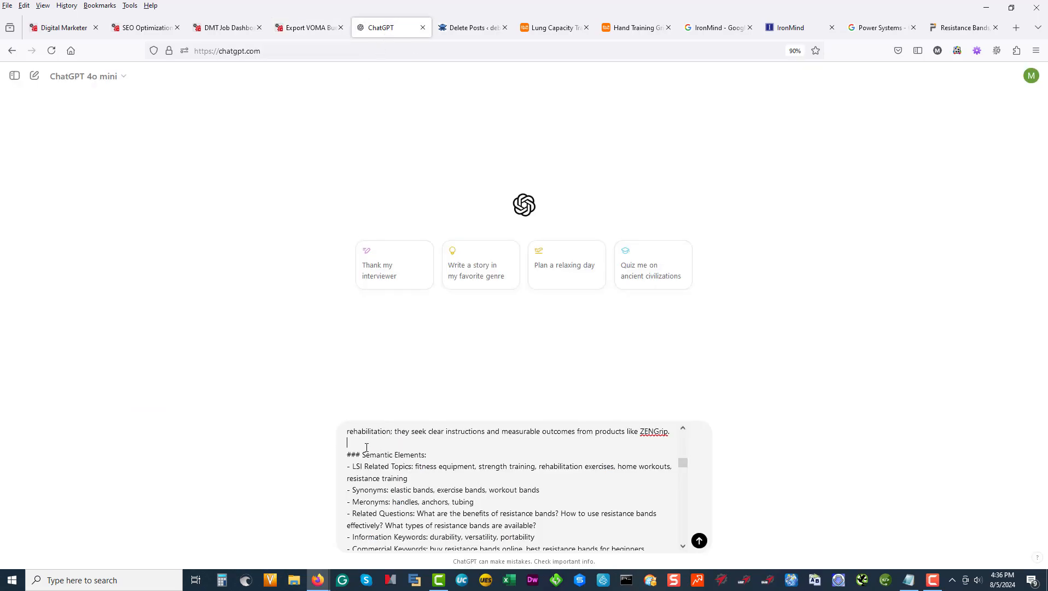
{"action": "left_click", "coordinate": [367, 447]}
{"action": "key", "text": "ctrl+v"}
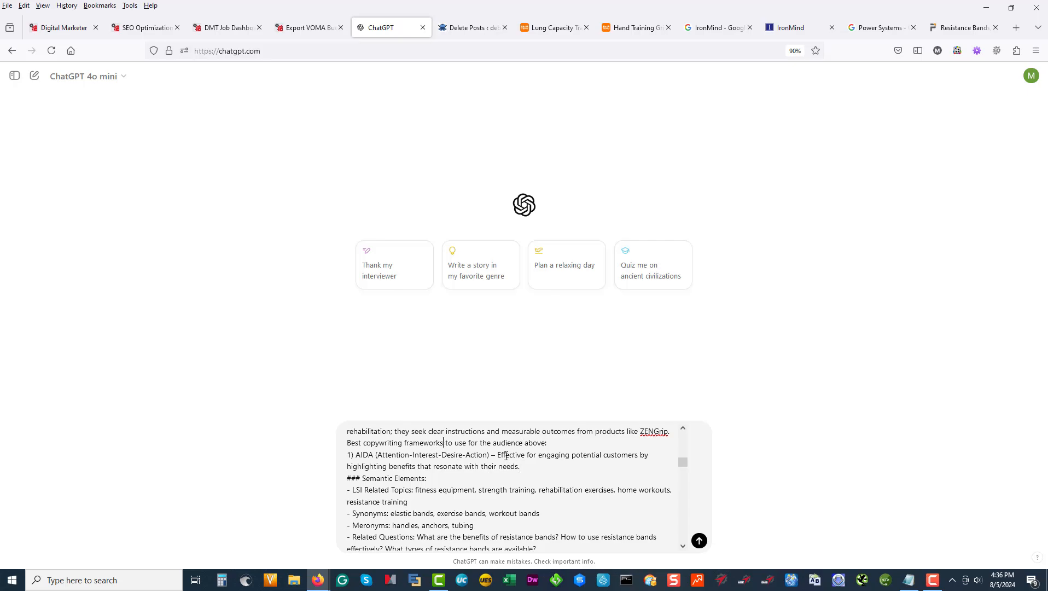
{"action": "key", "text": "BackSpace"}
{"action": "key", "text": "Return"}
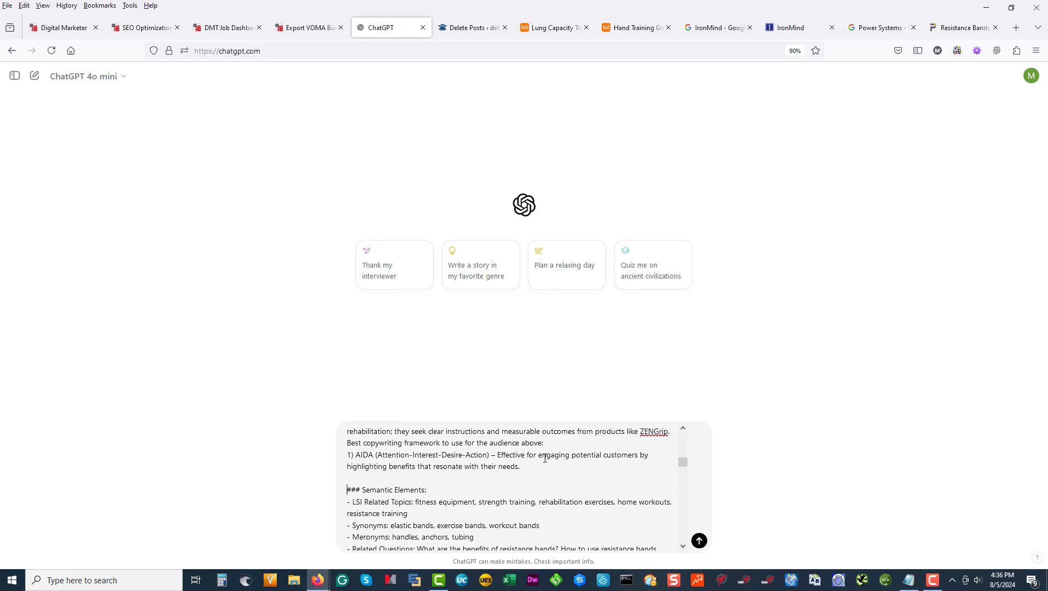
Step: Delete the "Effective for engaging potential customers" explanation from the prompt's AIDA line and submit the prompt
{"action": "left_click_drag", "start_coordinate": [521, 466], "coordinate": [493, 458]}
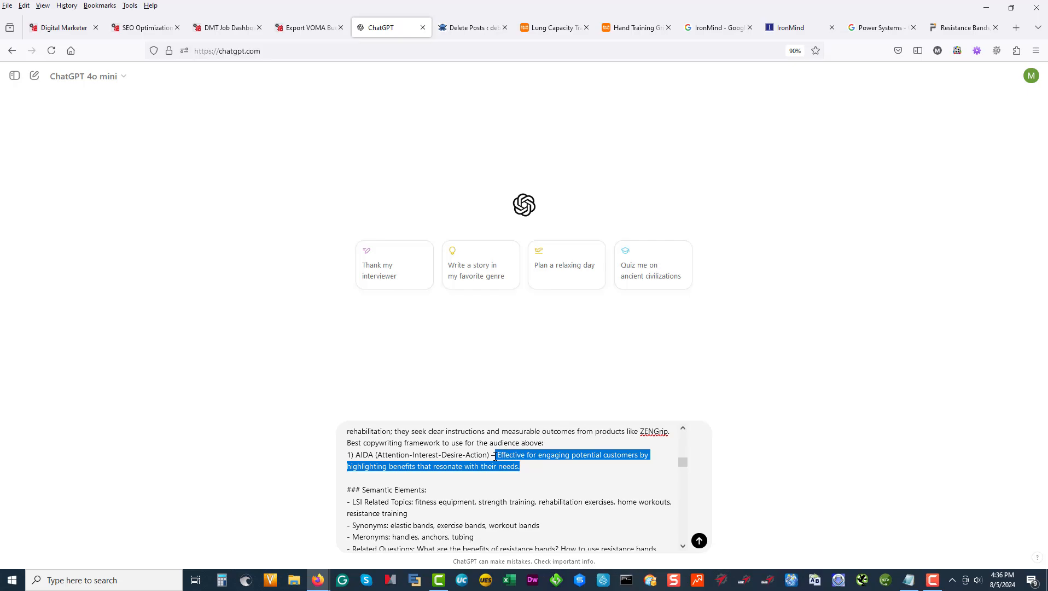
{"action": "key", "text": "BackSpace"}
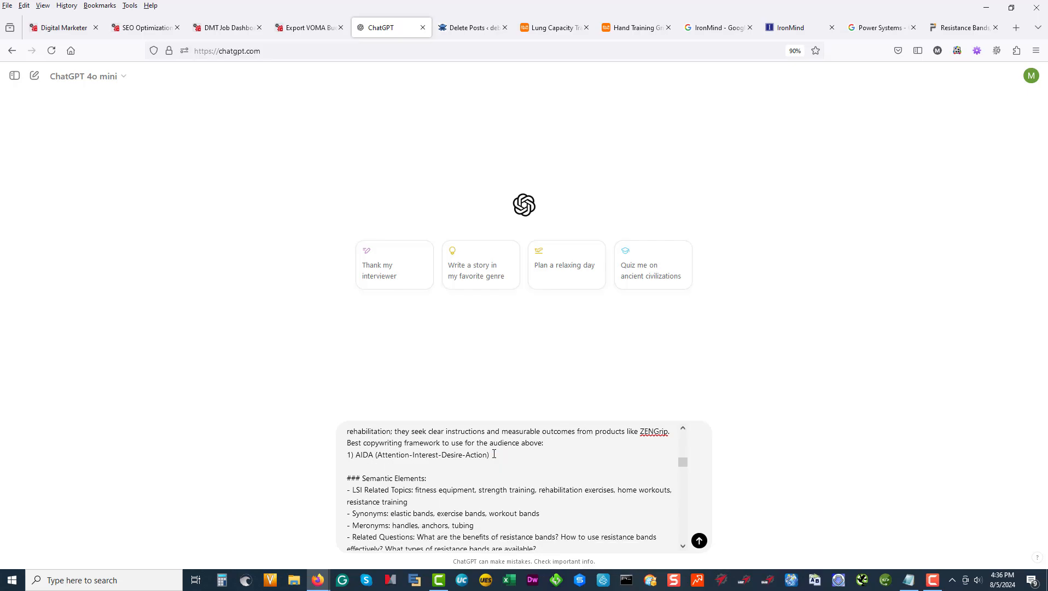
{"action": "scroll", "coordinate": [505, 448], "scroll_direction": "up", "scroll_amount": 3}
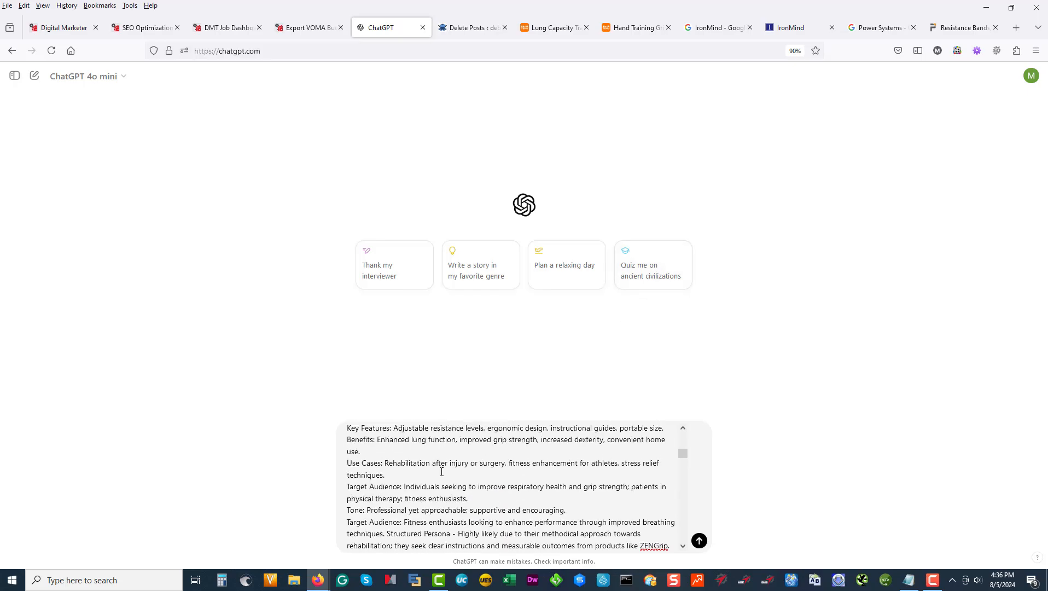
{"action": "scroll", "coordinate": [489, 489], "scroll_direction": "down", "scroll_amount": 3}
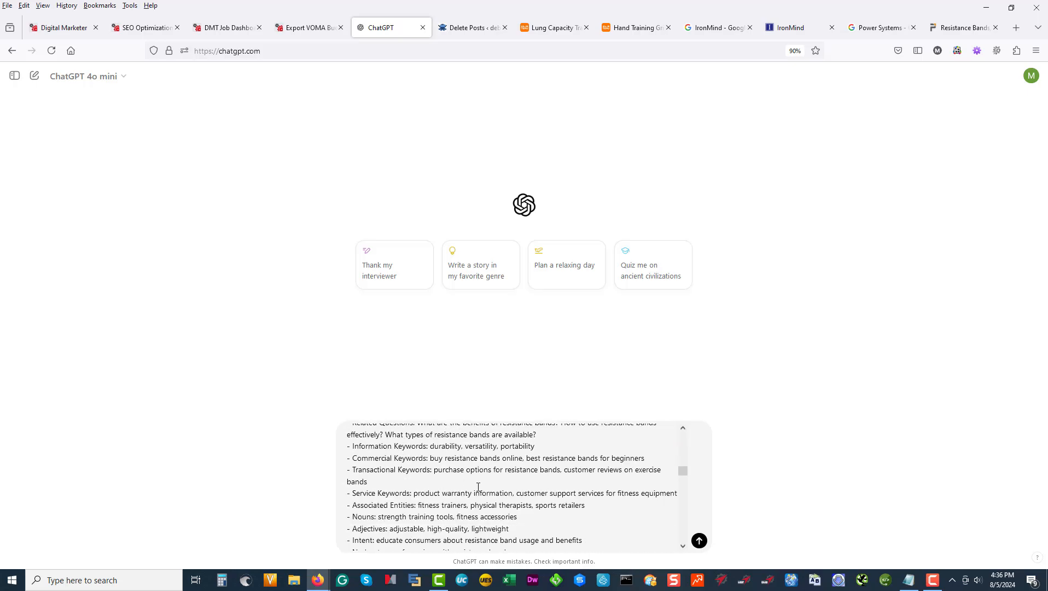
{"action": "scroll", "coordinate": [501, 484], "scroll_direction": "down", "scroll_amount": 3}
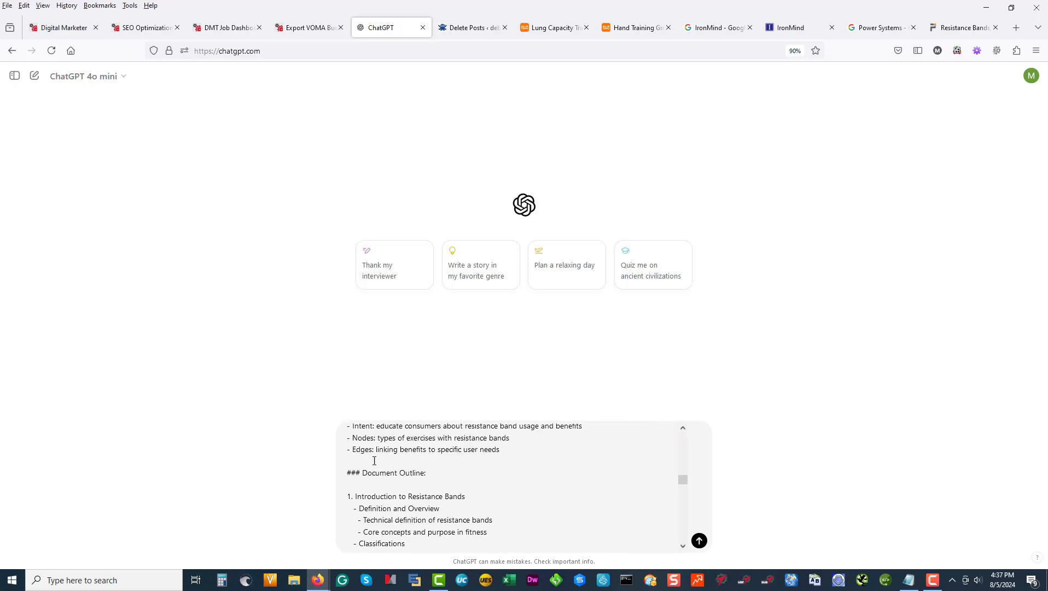
{"action": "left_click", "coordinate": [699, 540]}
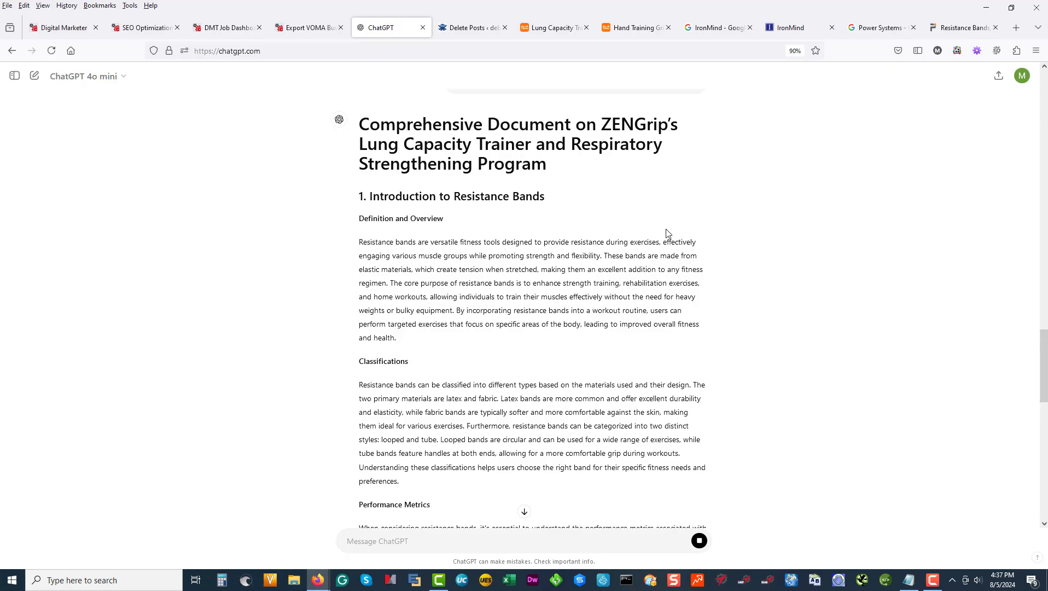
Step: Review the generated resistance bands article from its introduction through the final thoughts section
{"action": "scroll", "coordinate": [681, 234], "scroll_direction": "down", "scroll_amount": 4}
{"action": "scroll", "coordinate": [700, 234], "scroll_direction": "down", "scroll_amount": 8}
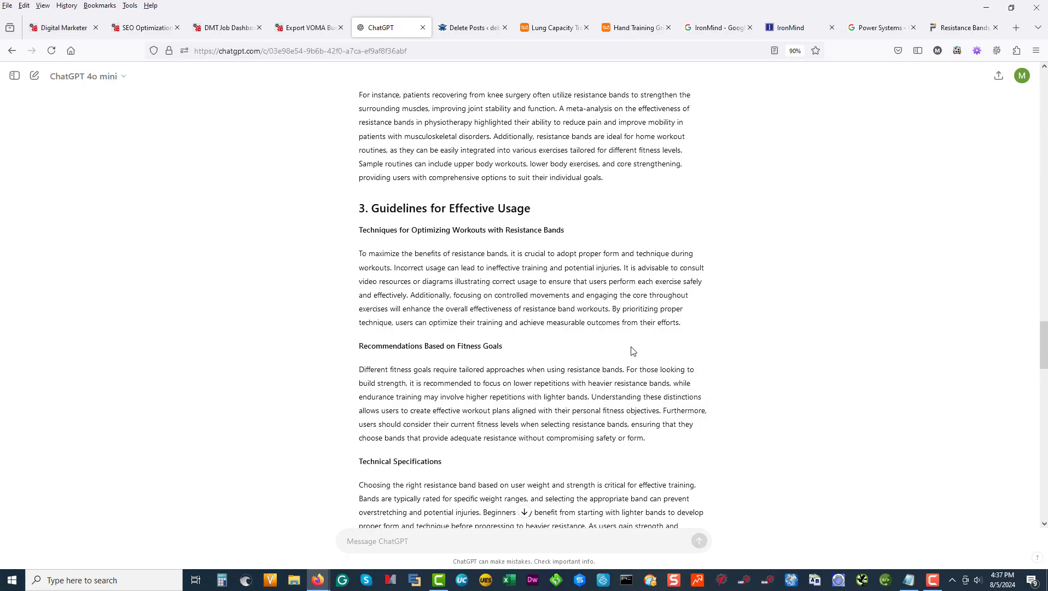
{"action": "scroll", "coordinate": [634, 328], "scroll_direction": "down", "scroll_amount": 6}
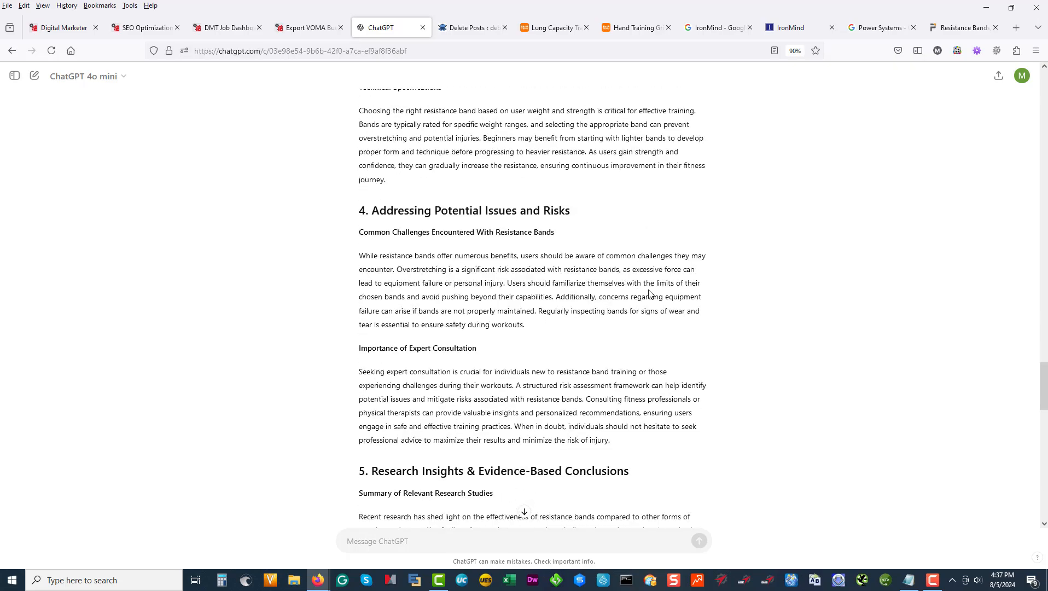
{"action": "scroll", "coordinate": [658, 265], "scroll_direction": "up", "scroll_amount": 13}
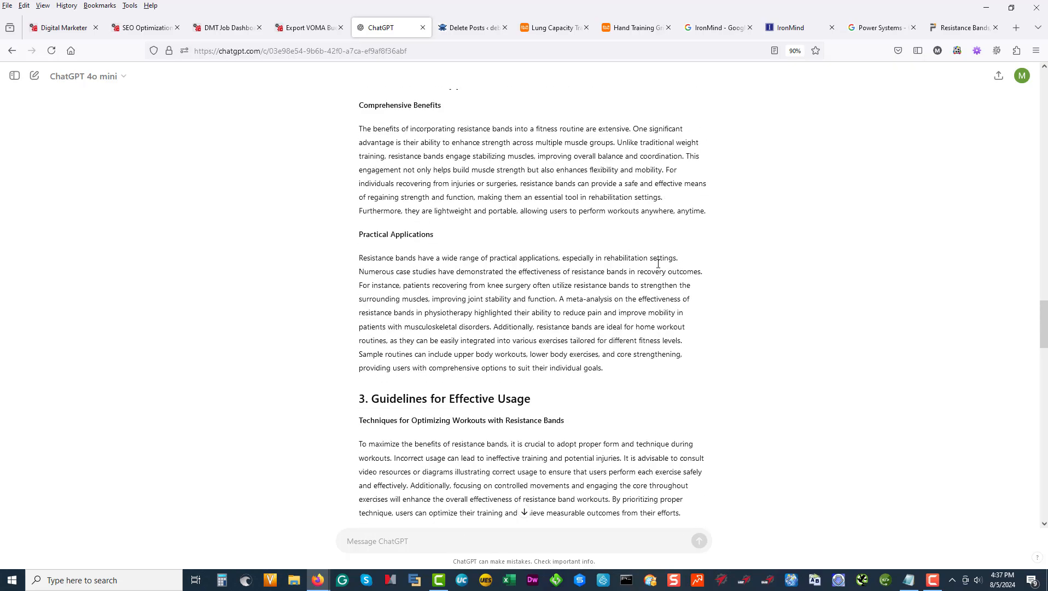
{"action": "scroll", "coordinate": [656, 267], "scroll_direction": "up", "scroll_amount": 6}
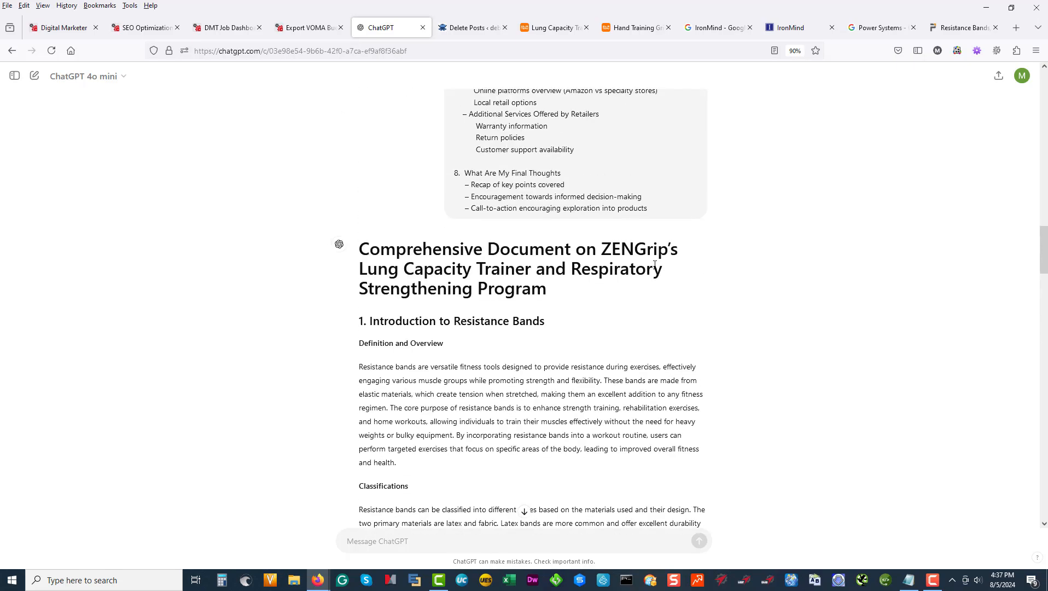
{"action": "scroll", "coordinate": [653, 266], "scroll_direction": "down", "scroll_amount": 2}
{"action": "scroll", "coordinate": [653, 266], "scroll_direction": "down", "scroll_amount": 8}
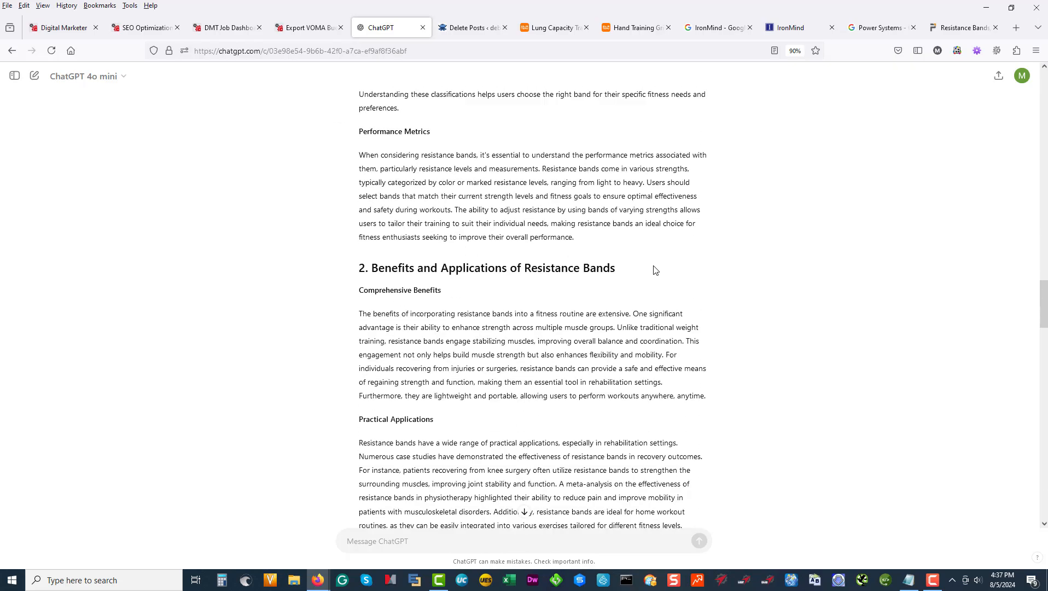
{"action": "scroll", "coordinate": [655, 264], "scroll_direction": "down", "scroll_amount": 7}
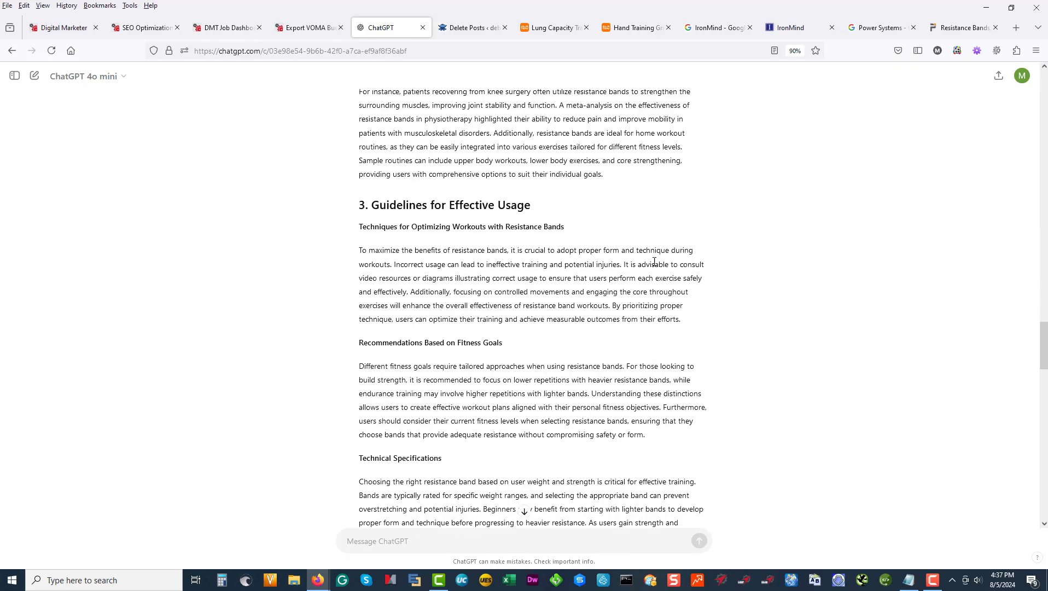
{"action": "scroll", "coordinate": [652, 257], "scroll_direction": "down", "scroll_amount": 6}
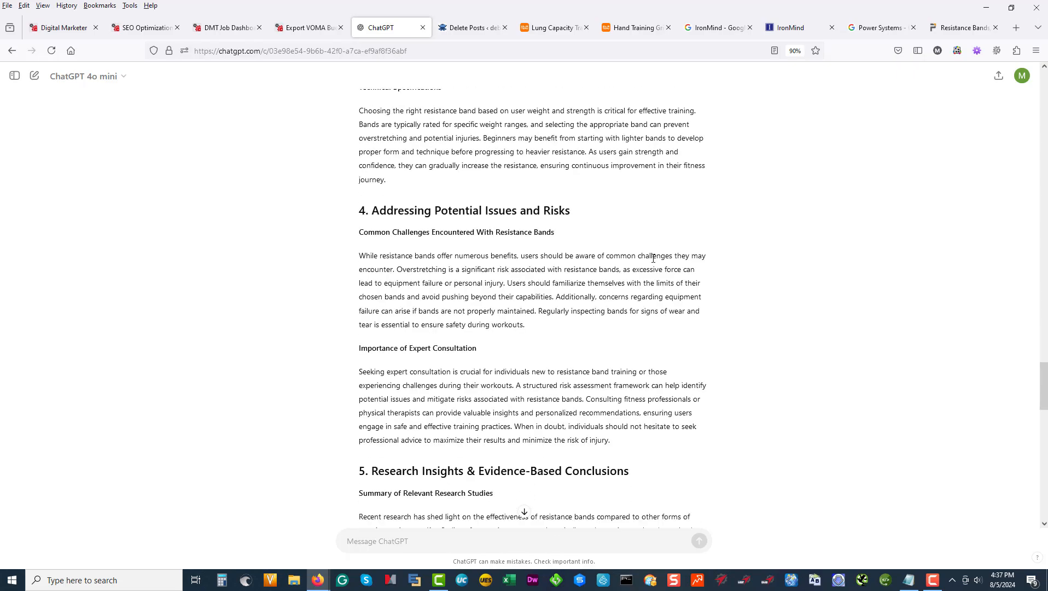
{"action": "scroll", "coordinate": [653, 259], "scroll_direction": "down", "scroll_amount": 3}
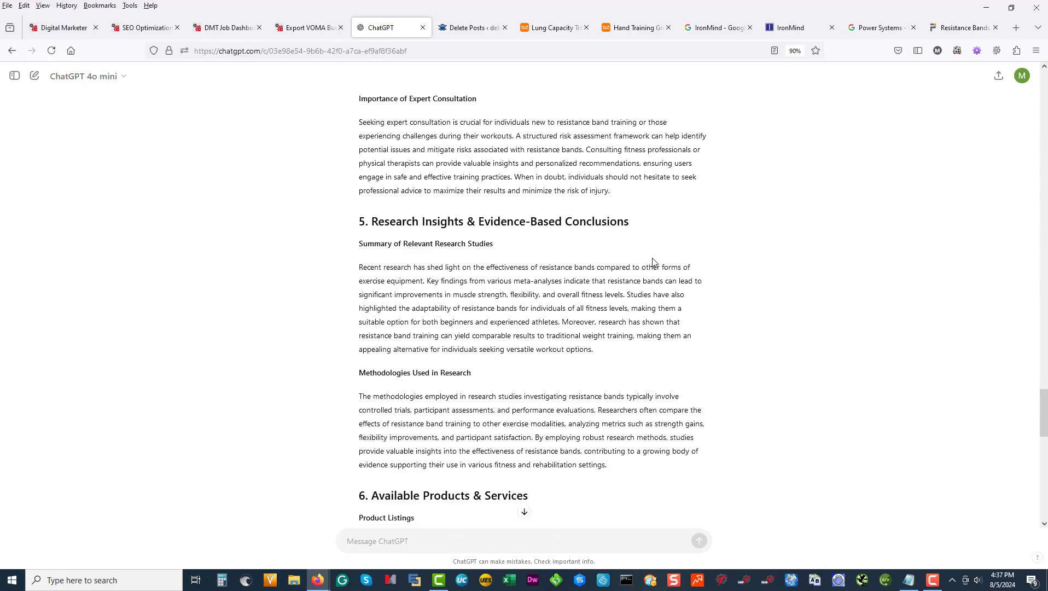
{"action": "scroll", "coordinate": [653, 261], "scroll_direction": "down", "scroll_amount": 3}
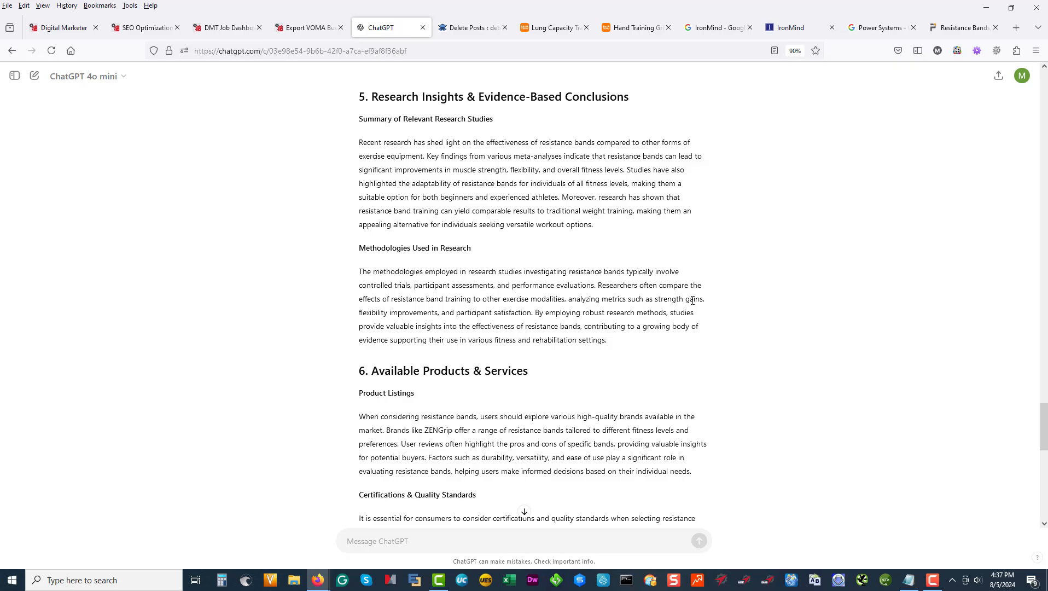
{"action": "scroll", "coordinate": [693, 301], "scroll_direction": "down", "scroll_amount": 3}
{"action": "scroll", "coordinate": [595, 375], "scroll_direction": "down", "scroll_amount": 6}
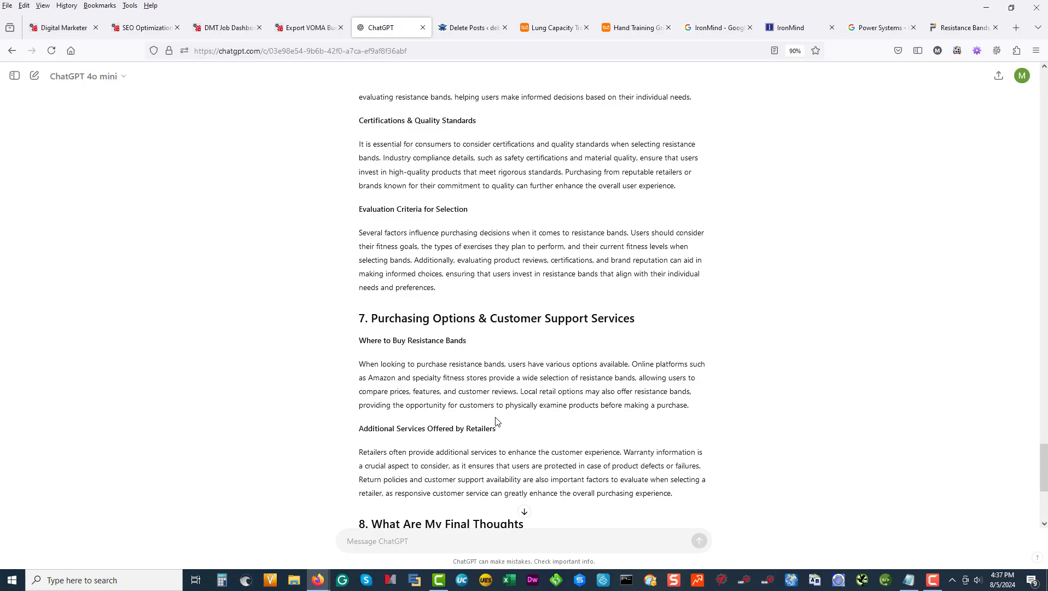
{"action": "scroll", "coordinate": [678, 401], "scroll_direction": "down", "scroll_amount": 6}
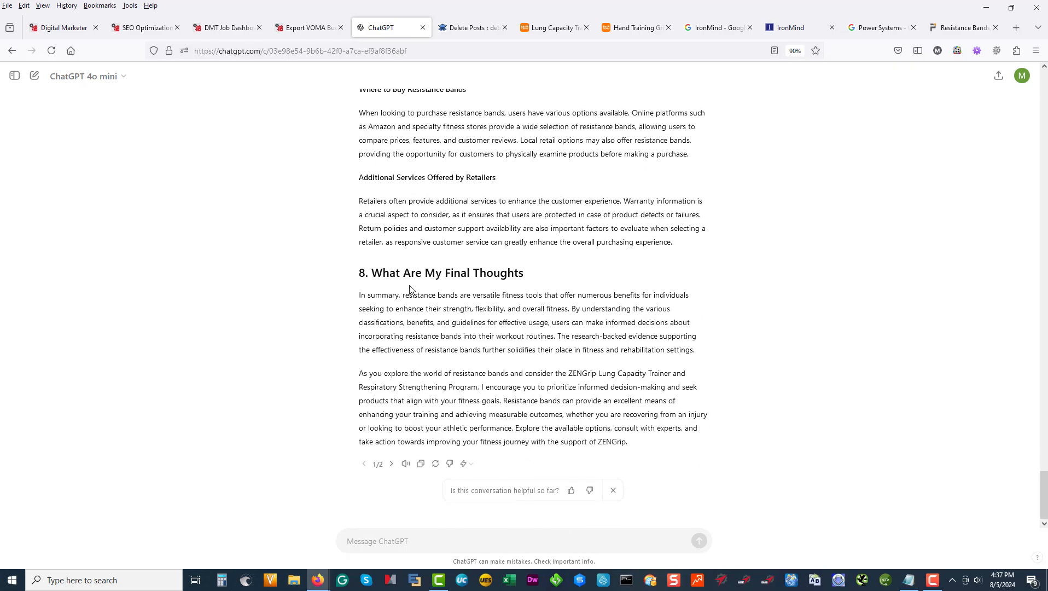
Step: Copy the generated article into the Article field of the Resistance bands silo article in the Content Template Editor and check it
{"action": "left_click", "coordinate": [421, 465]}
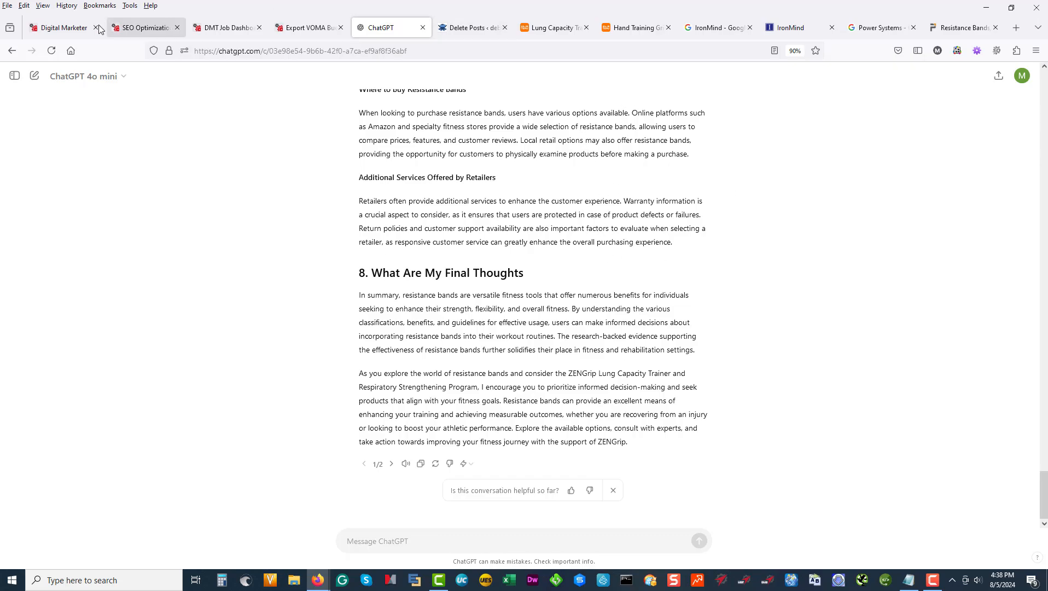
{"action": "left_click", "coordinate": [60, 27]}
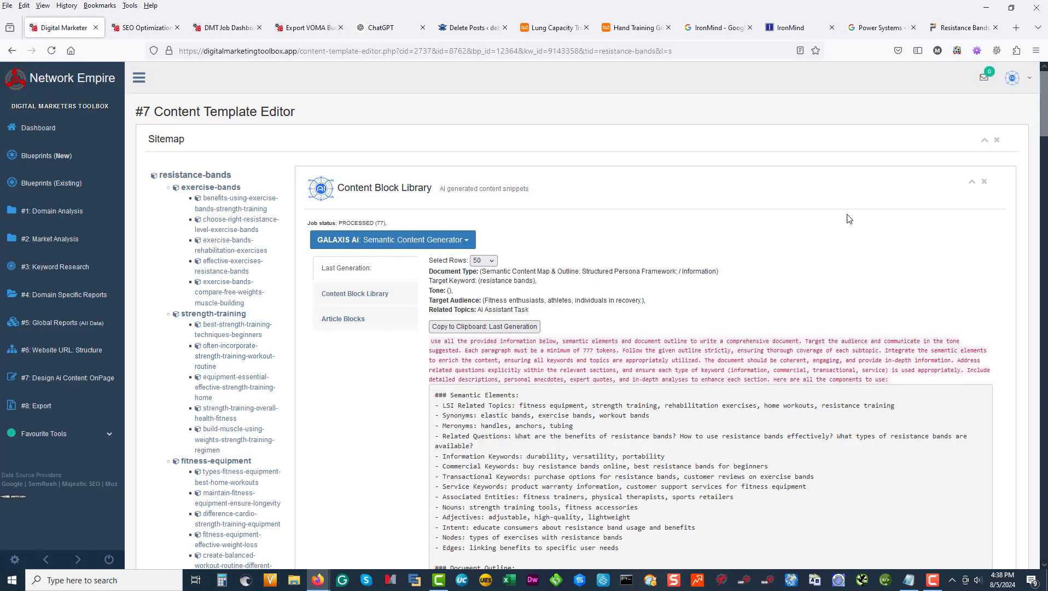
{"action": "left_click", "coordinate": [972, 181]}
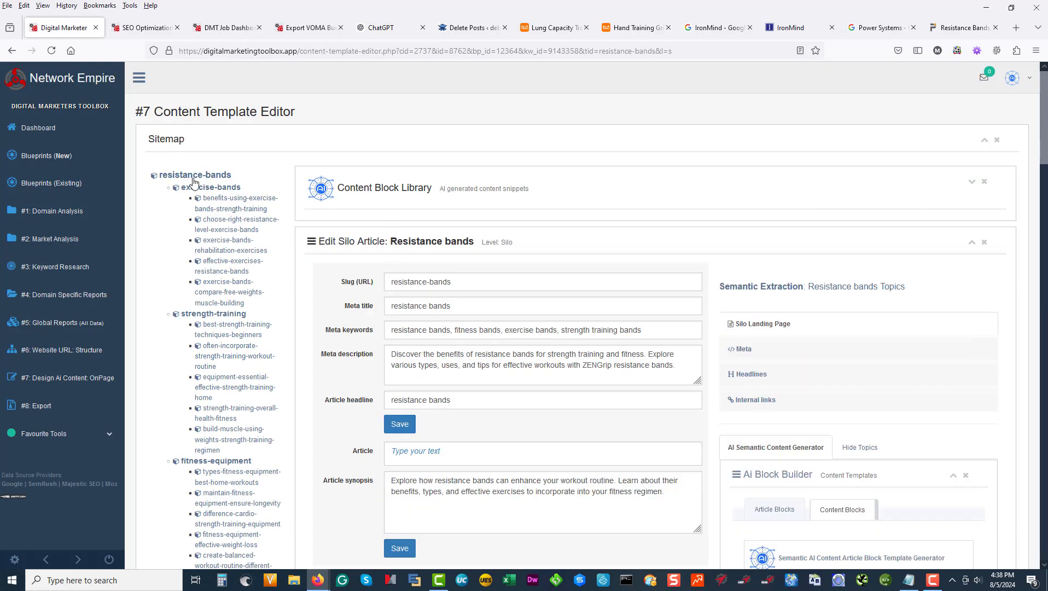
{"action": "right_click", "coordinate": [416, 450]}
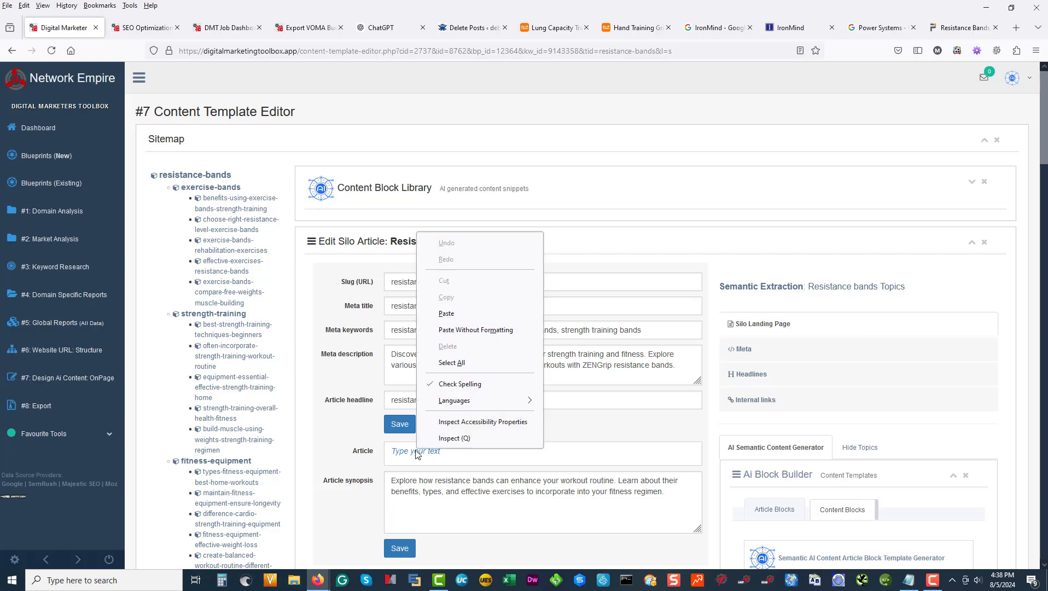
{"action": "left_click", "coordinate": [446, 314]}
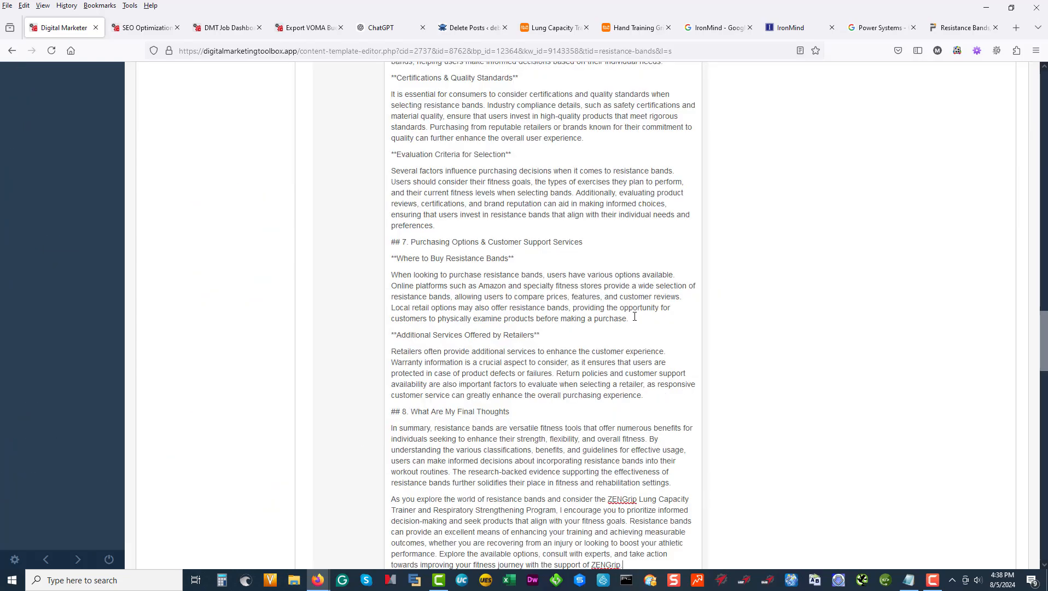
{"action": "scroll", "coordinate": [634, 316], "scroll_direction": "down", "scroll_amount": 5}
{"action": "scroll", "coordinate": [633, 333], "scroll_direction": "up", "scroll_amount": 8}
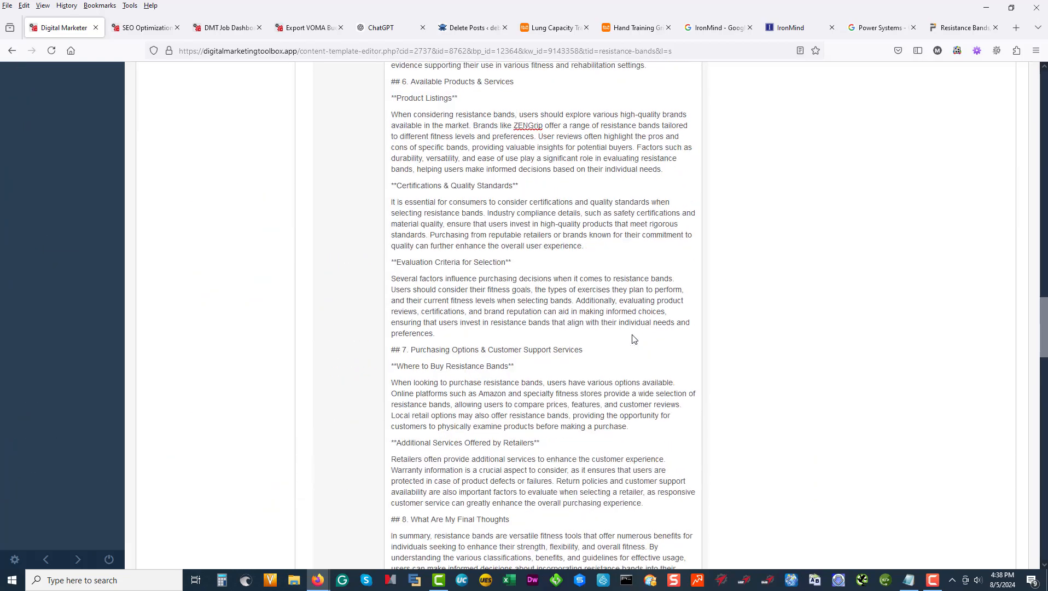
{"action": "scroll", "coordinate": [633, 339], "scroll_direction": "up", "scroll_amount": 12}
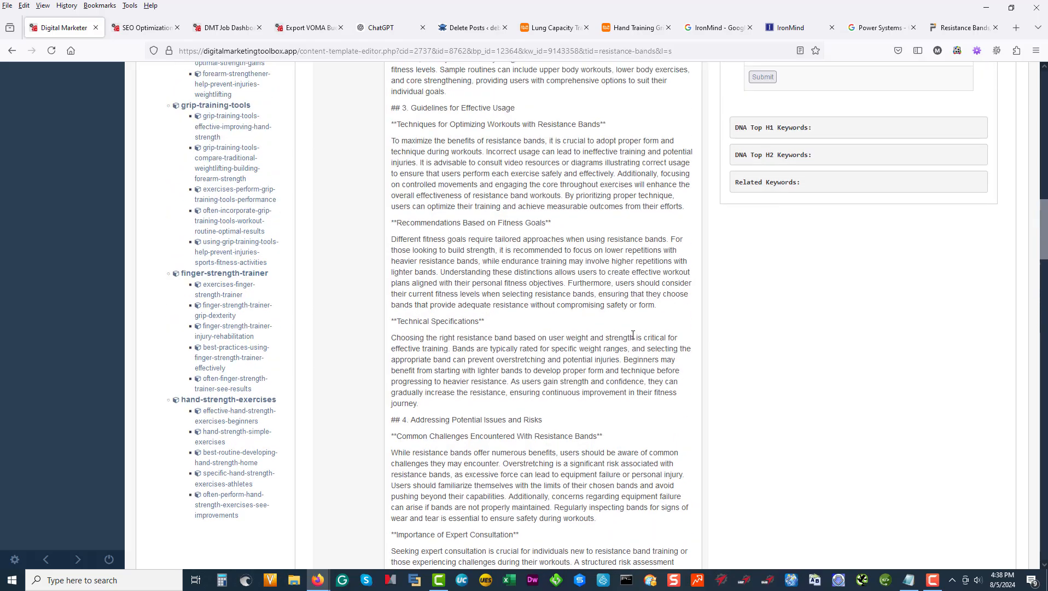
{"action": "scroll", "coordinate": [632, 335], "scroll_direction": "up", "scroll_amount": 12}
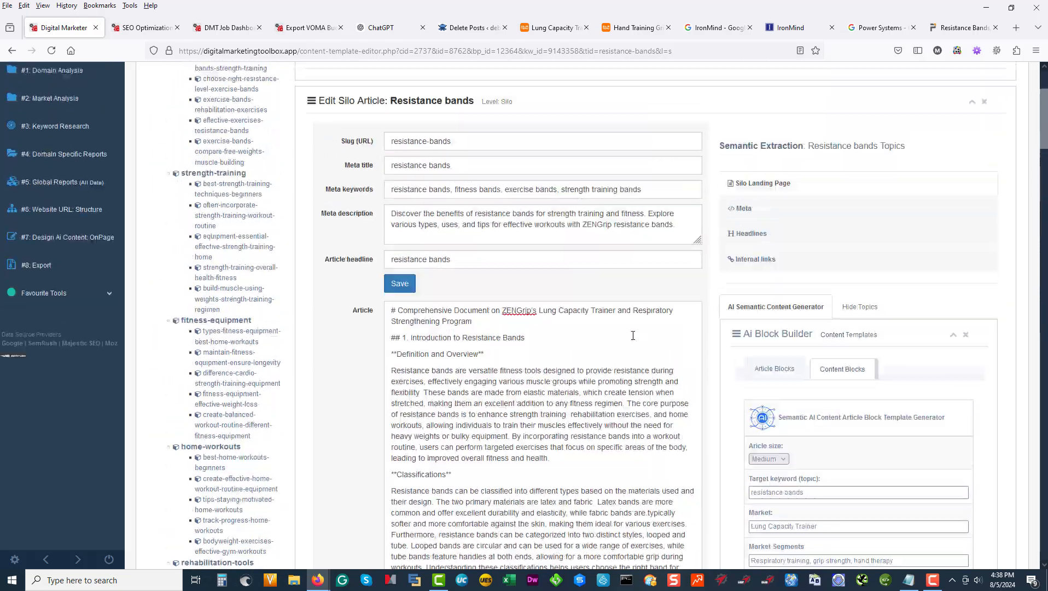
{"action": "scroll", "coordinate": [633, 335], "scroll_direction": "up", "scroll_amount": 5}
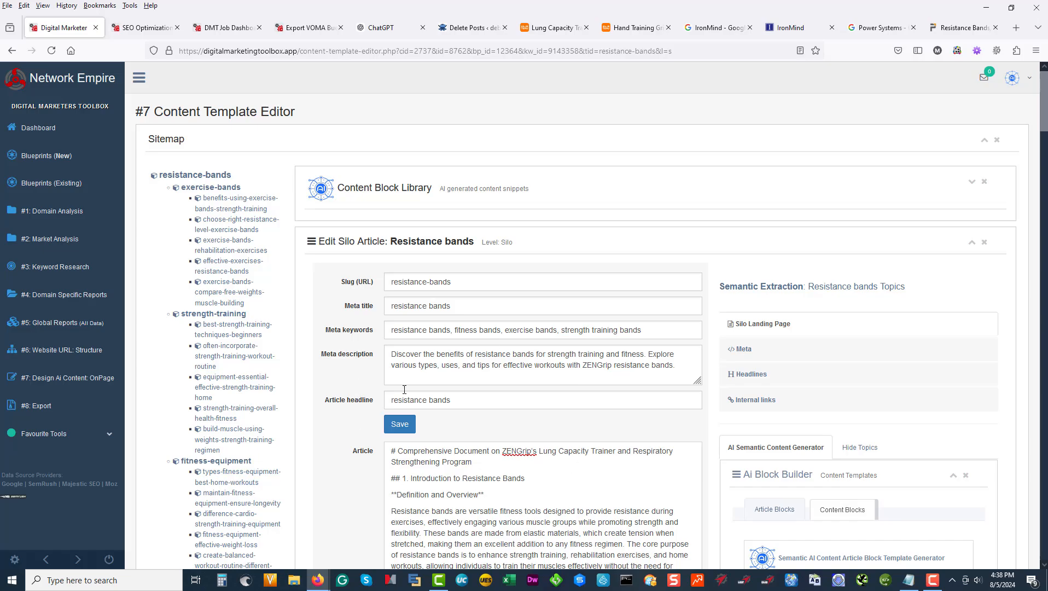
Step: Bulk append all semantic content blocks to all primary articles and check the outline added to the Resistance bands article
{"action": "left_click", "coordinate": [971, 183]}
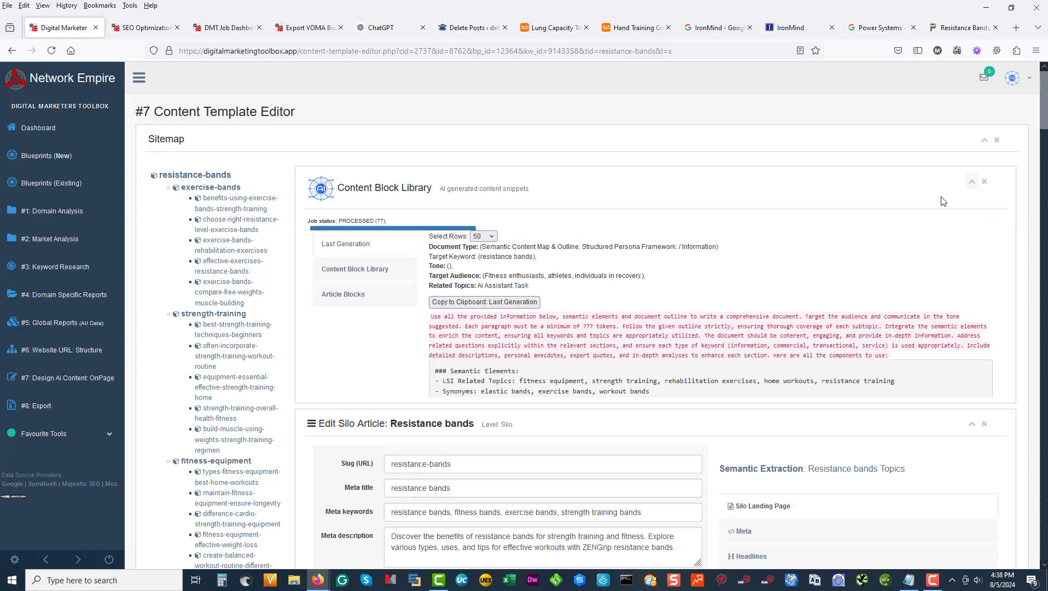
{"action": "left_click", "coordinate": [464, 246]}
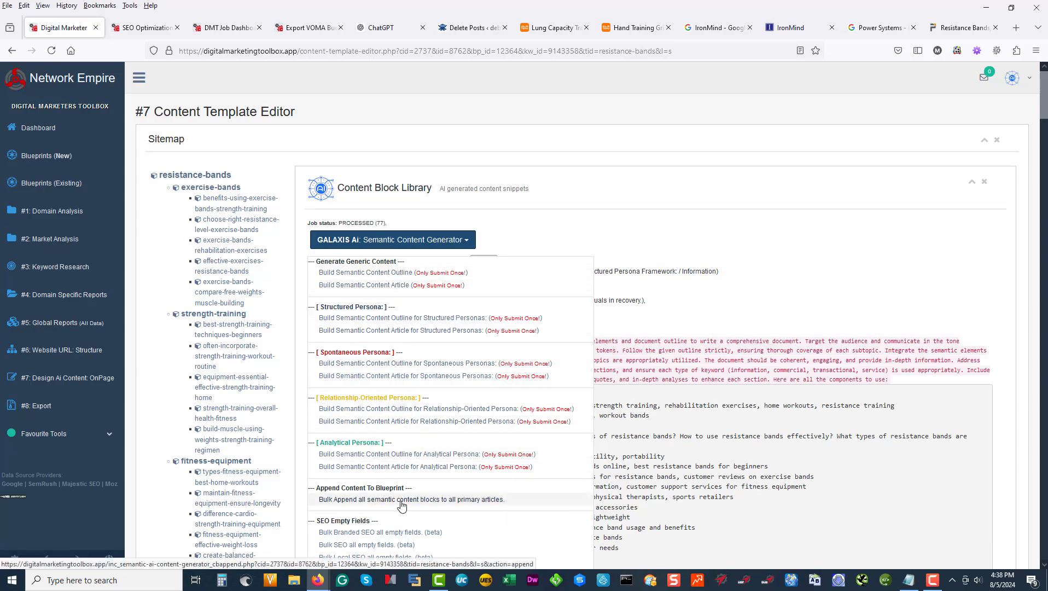
{"action": "left_click", "coordinate": [426, 503]}
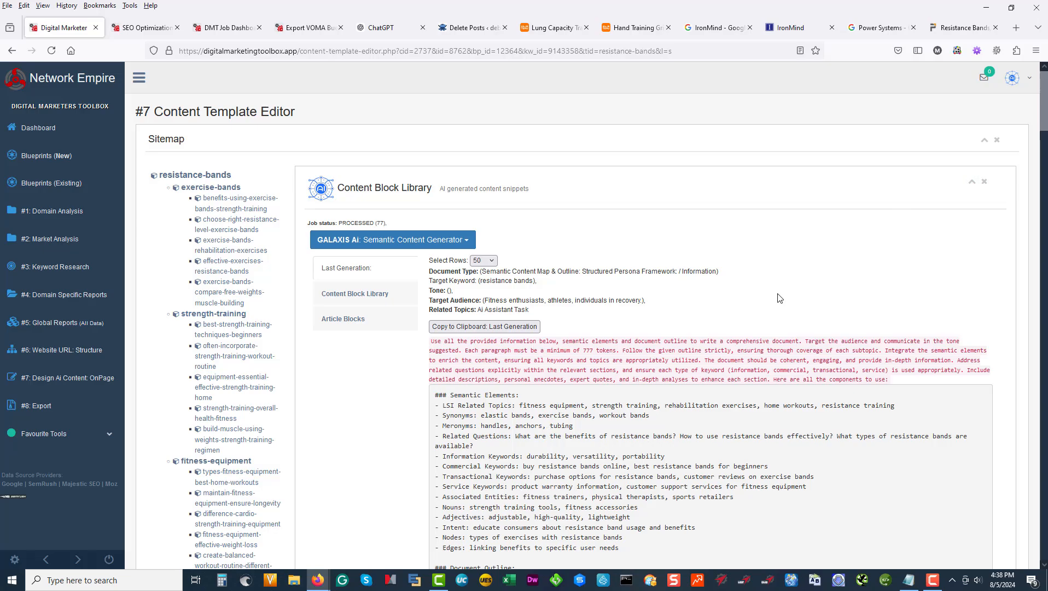
{"action": "left_click", "coordinate": [466, 241]}
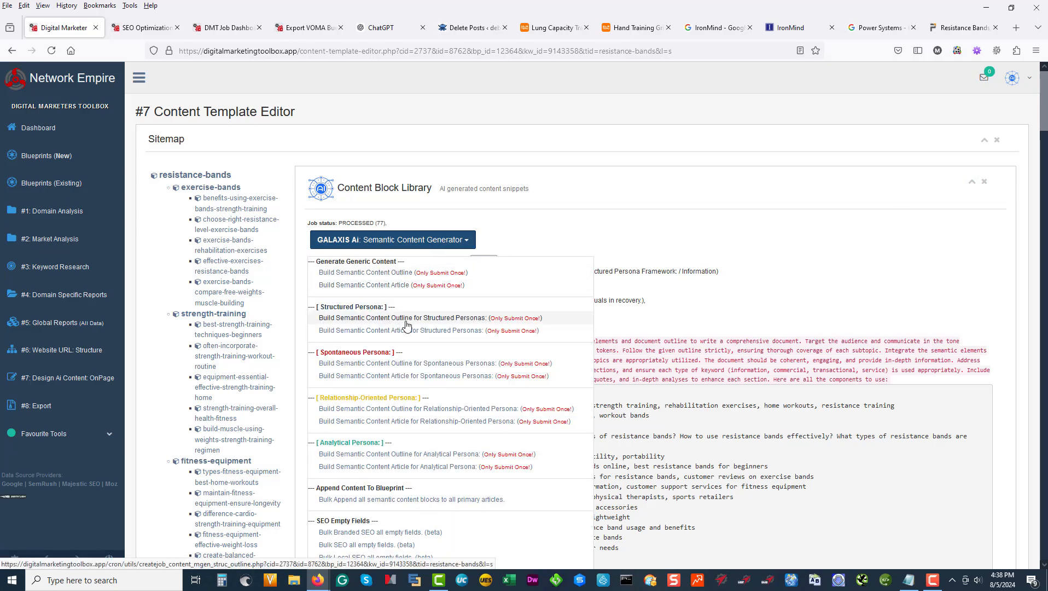
{"action": "left_click", "coordinate": [966, 184]}
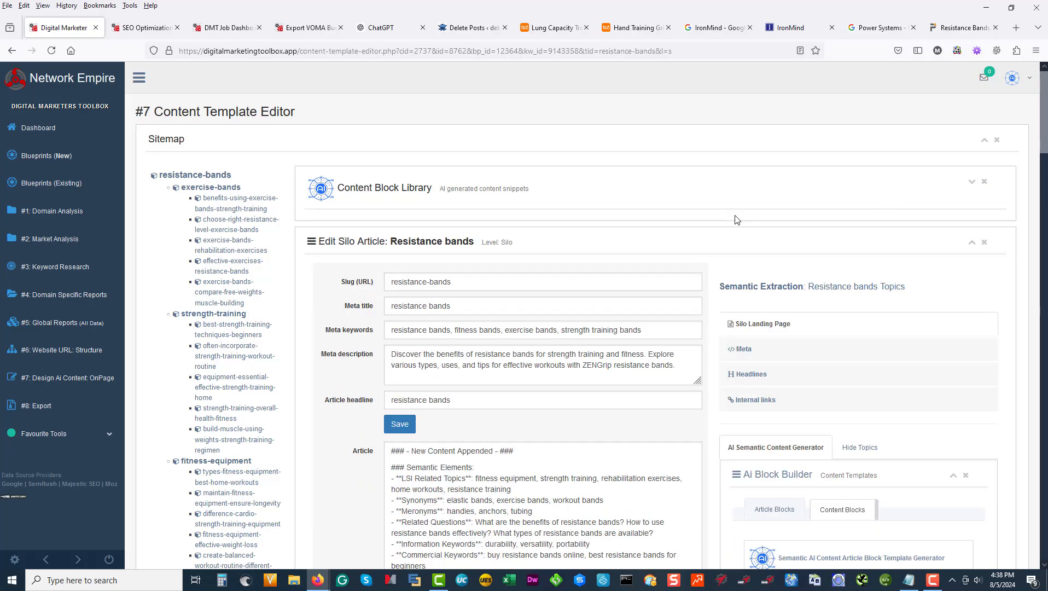
{"action": "scroll", "coordinate": [458, 230], "scroll_direction": "down", "scroll_amount": 4}
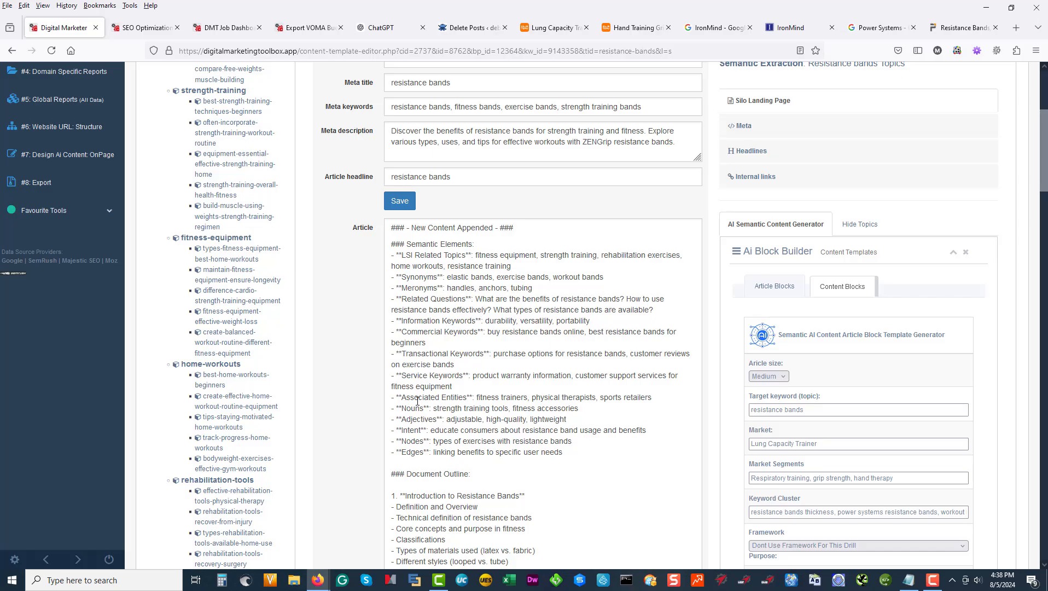
{"action": "scroll", "coordinate": [417, 400], "scroll_direction": "down", "scroll_amount": 2}
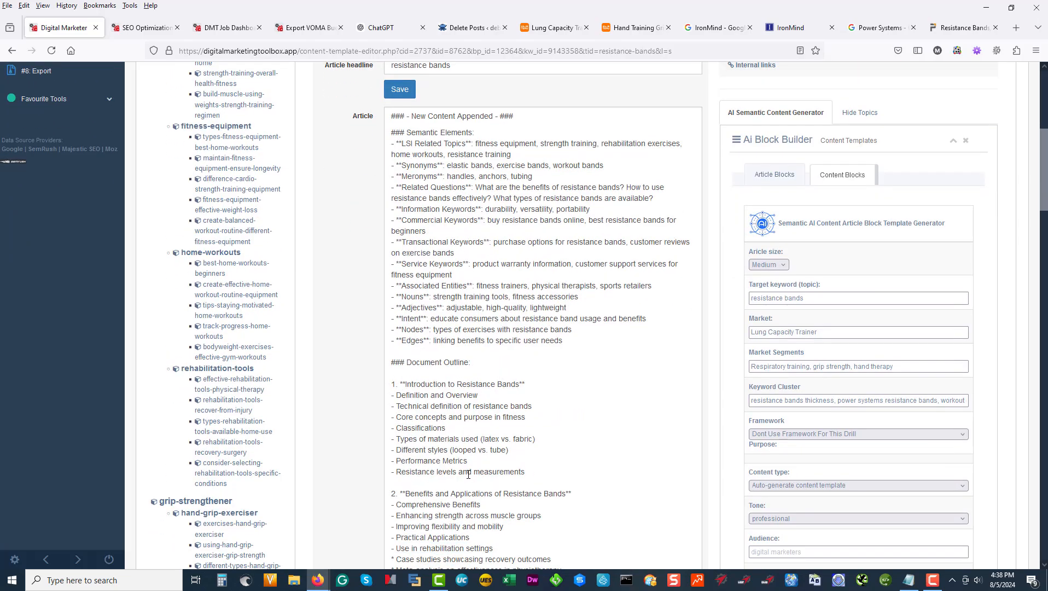
{"action": "scroll", "coordinate": [526, 438], "scroll_direction": "down", "scroll_amount": 15}
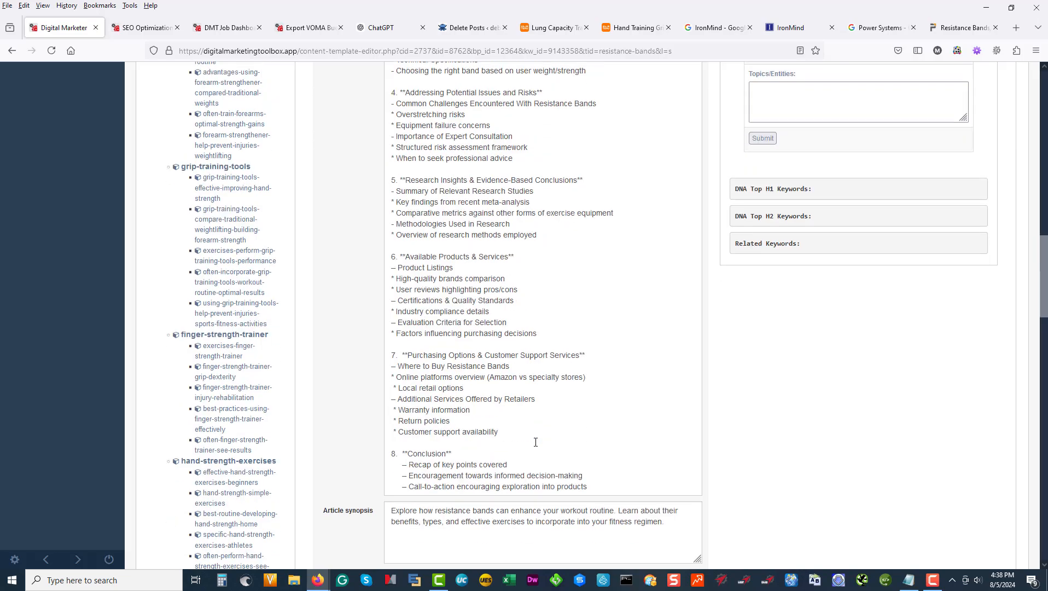
{"action": "scroll", "coordinate": [535, 443], "scroll_direction": "up", "scroll_amount": 17}
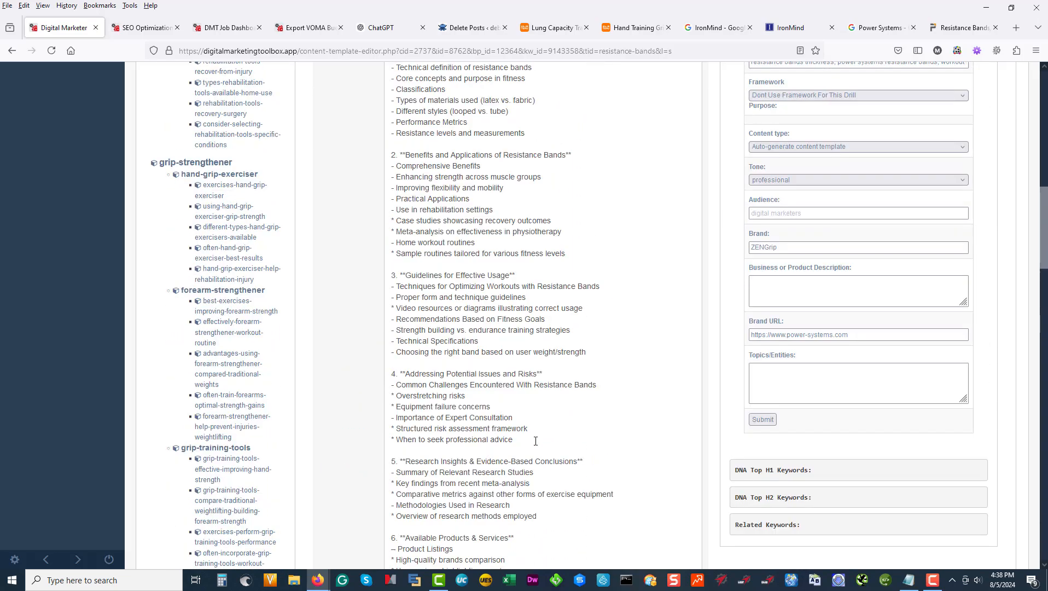
Step: Open the exercise-bands category under resistance-bands and check the semantic outline appended to its primary article
{"action": "scroll", "coordinate": [535, 441], "scroll_direction": "up", "scroll_amount": 2}
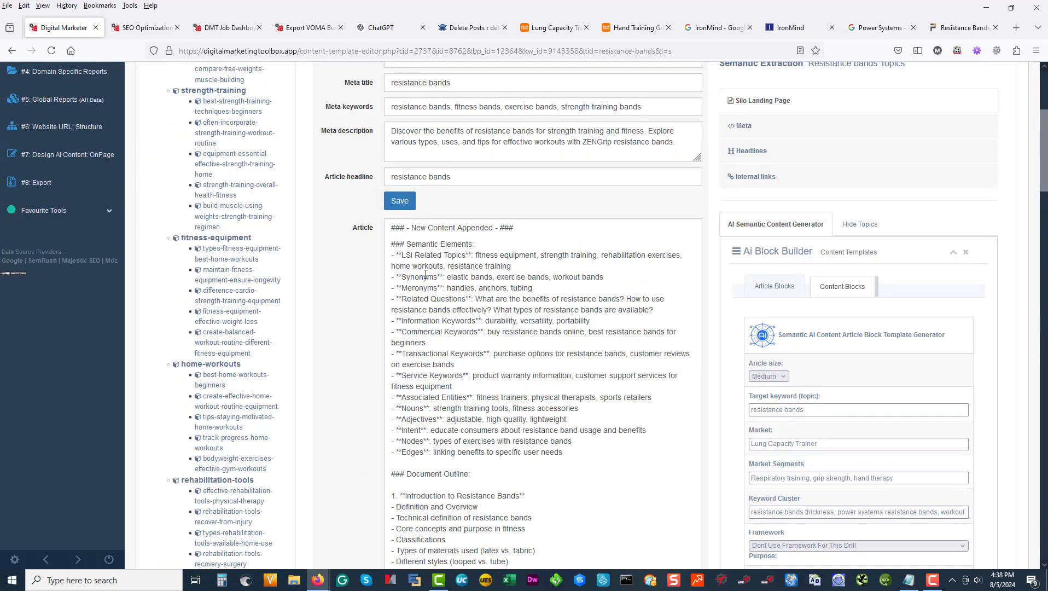
{"action": "scroll", "coordinate": [468, 283], "scroll_direction": "up", "scroll_amount": 4}
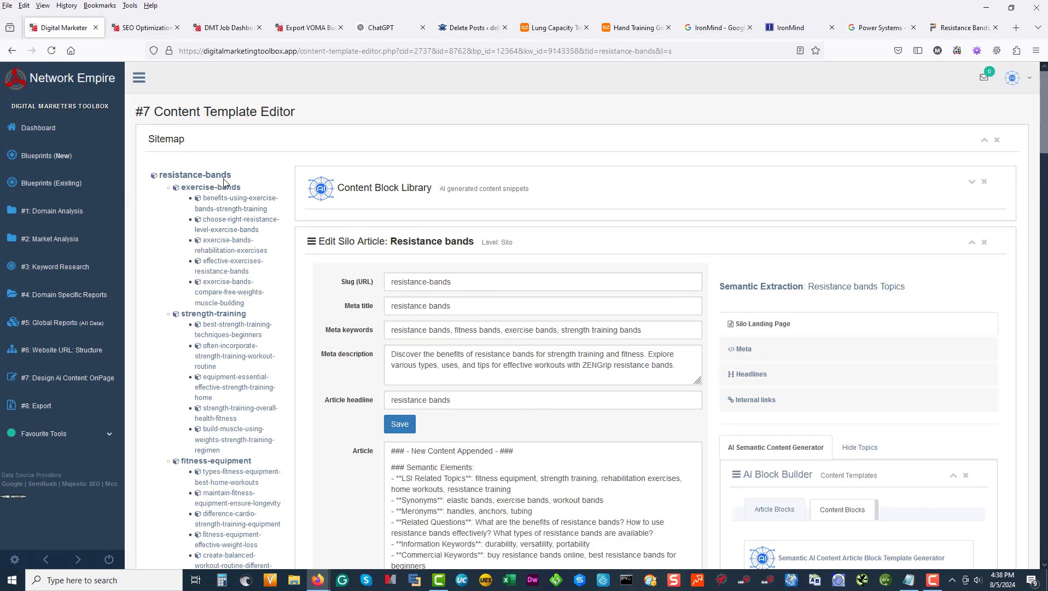
{"action": "left_click", "coordinate": [217, 192]}
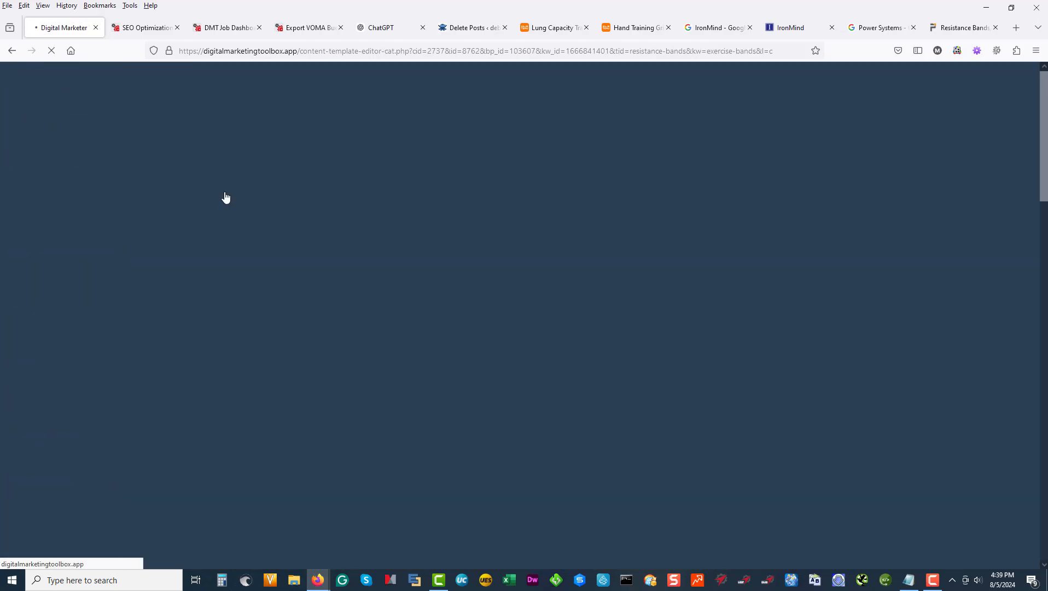
{"action": "left_click", "coordinate": [972, 221]}
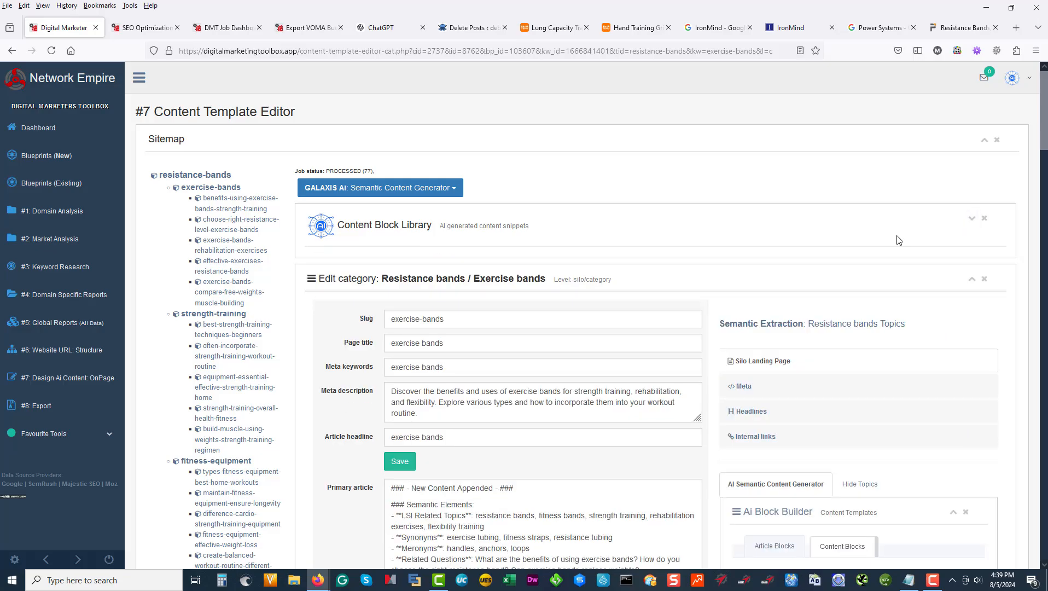
{"action": "scroll", "coordinate": [585, 235], "scroll_direction": "down", "scroll_amount": 2}
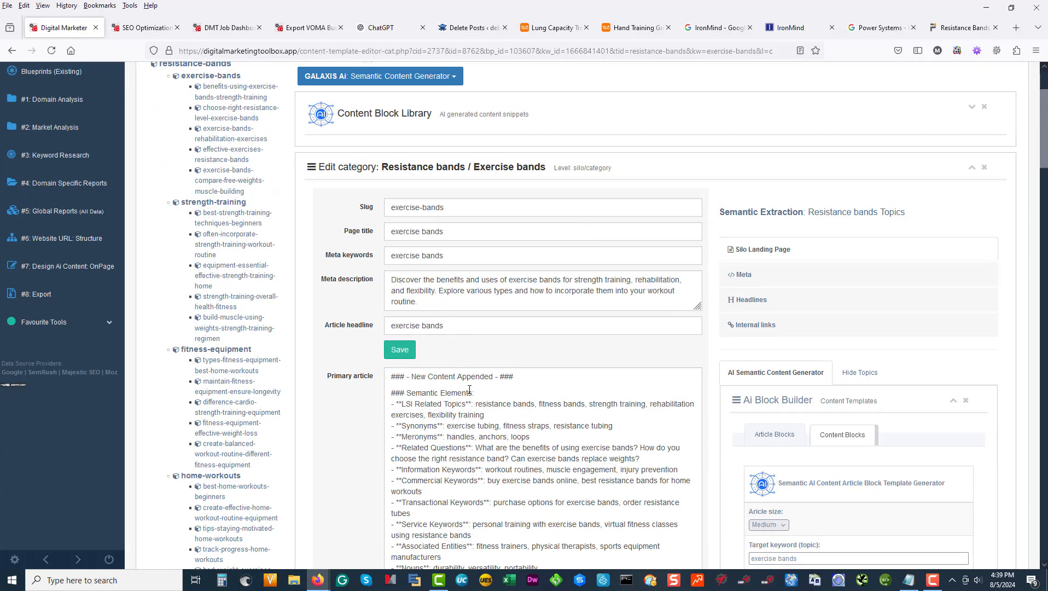
{"action": "scroll", "coordinate": [469, 389], "scroll_direction": "down", "scroll_amount": 13}
{"action": "scroll", "coordinate": [493, 395], "scroll_direction": "up", "scroll_amount": 8}
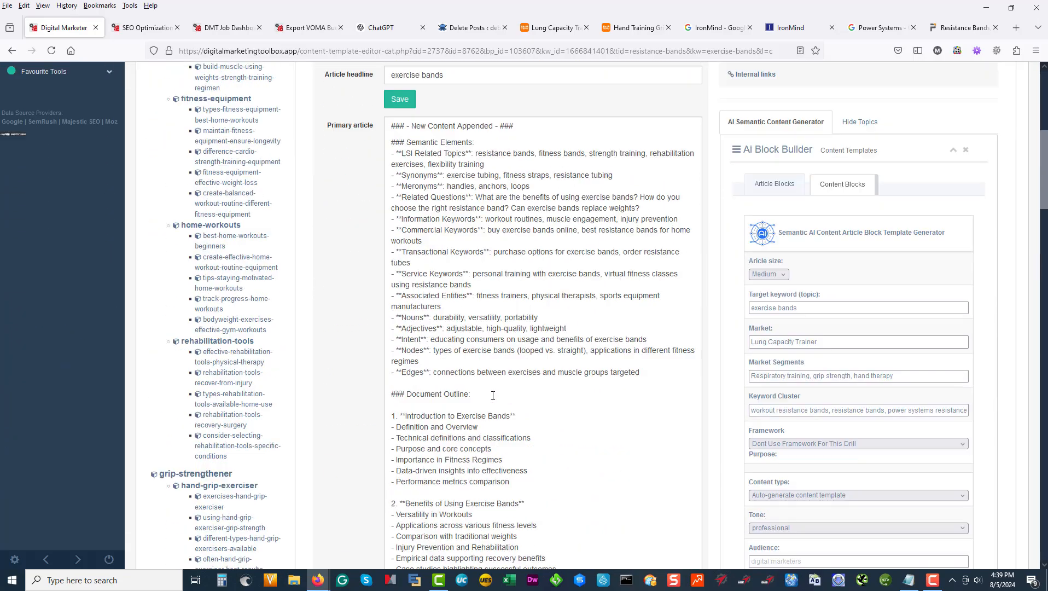
Step: Open the benefits-using-exercise-bands-strength-training post and check the content appended to its primary article
{"action": "scroll", "coordinate": [285, 197], "scroll_direction": "up", "scroll_amount": 7}
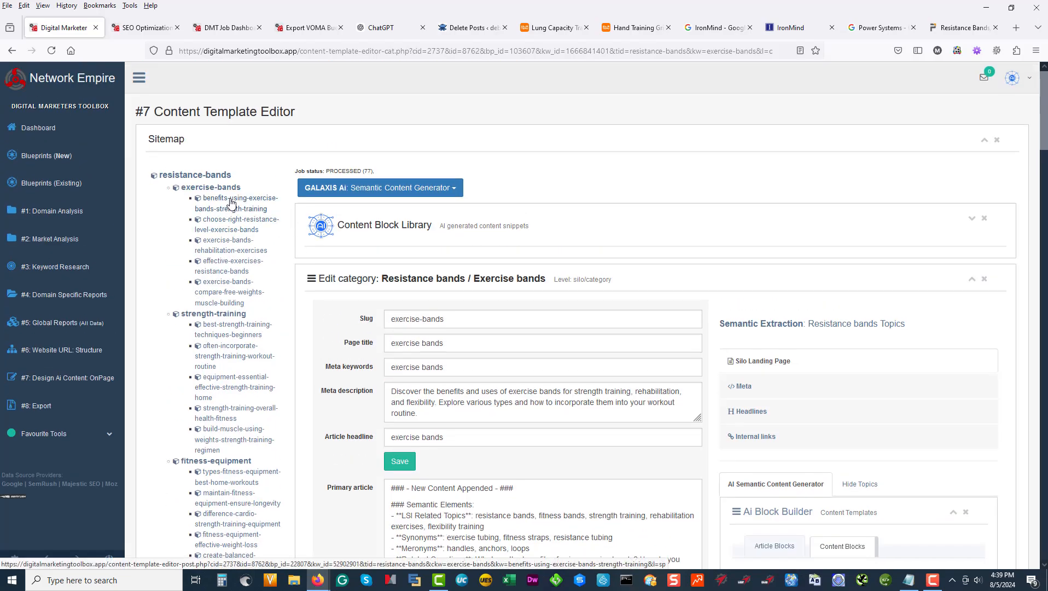
{"action": "left_click", "coordinate": [231, 204]}
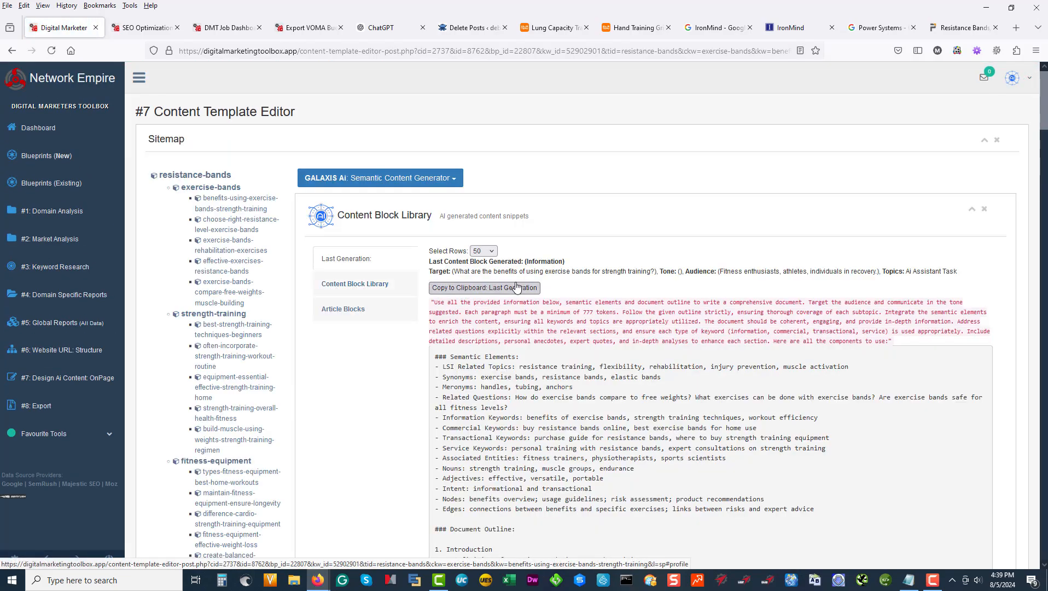
{"action": "left_click", "coordinate": [971, 209]}
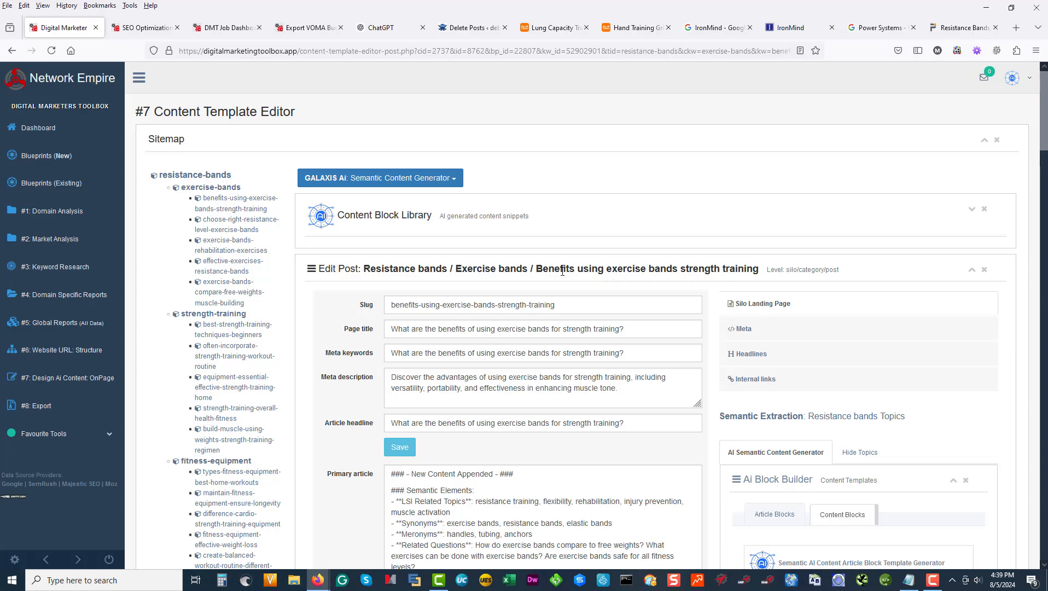
{"action": "scroll", "coordinate": [562, 271], "scroll_direction": "down", "scroll_amount": 2}
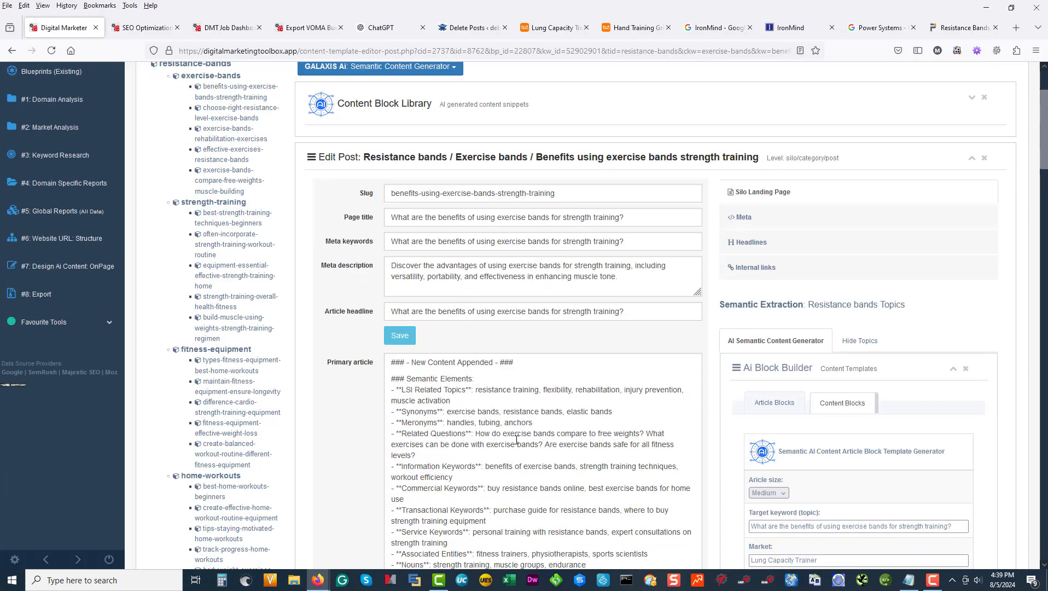
{"action": "scroll", "coordinate": [516, 440], "scroll_direction": "up", "scroll_amount": 2}
Step: Review the GALAXIS AI Semantic Content Generator options, including those for flushing article fields and deleting semantic content blocks
{"action": "left_click", "coordinate": [454, 189]}
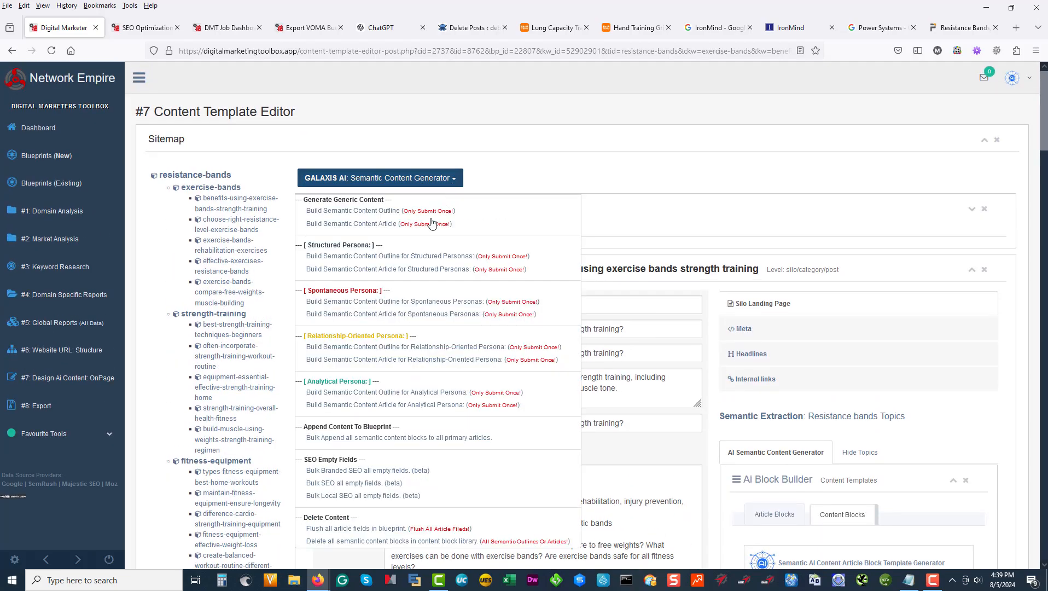
{"action": "scroll", "coordinate": [445, 389], "scroll_direction": "down", "scroll_amount": 2}
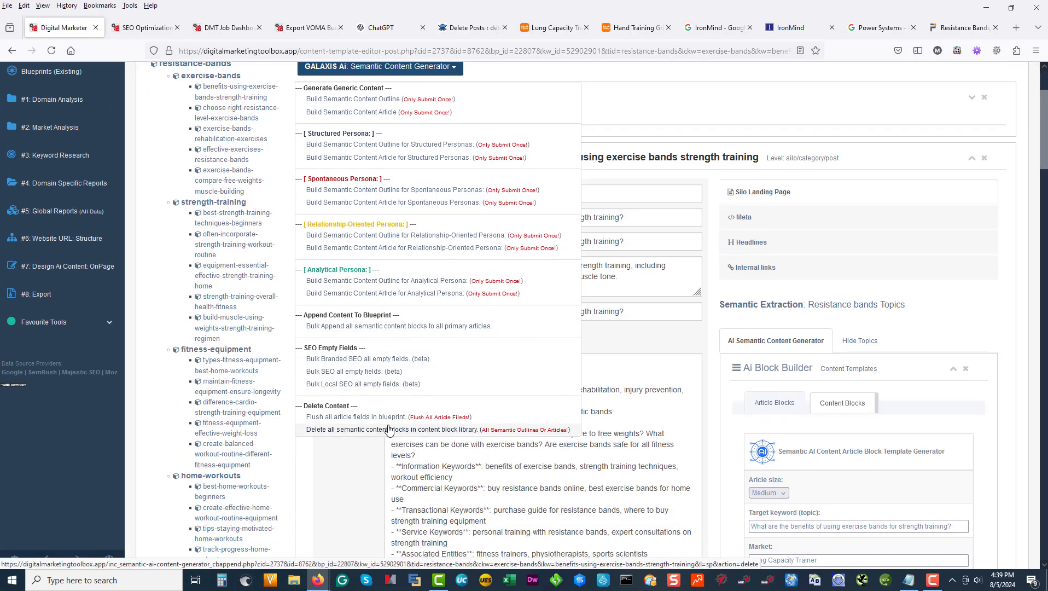
{"action": "left_click", "coordinate": [526, 255]}
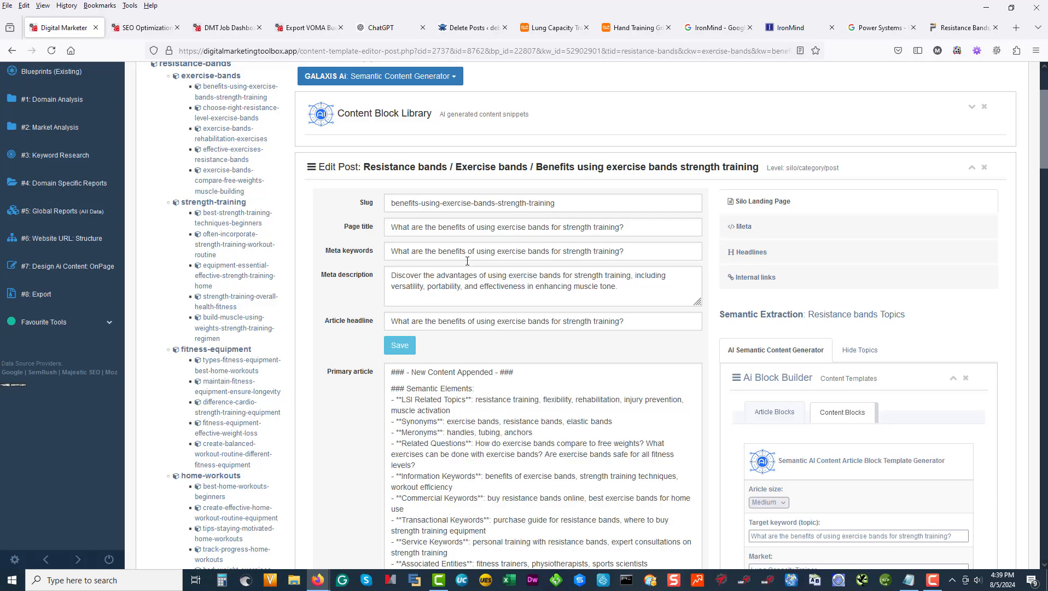
Step: Reload the exercise bands strength-training post, collapse the Content Block Library and recheck the primary article
{"action": "left_click", "coordinate": [50, 51]}
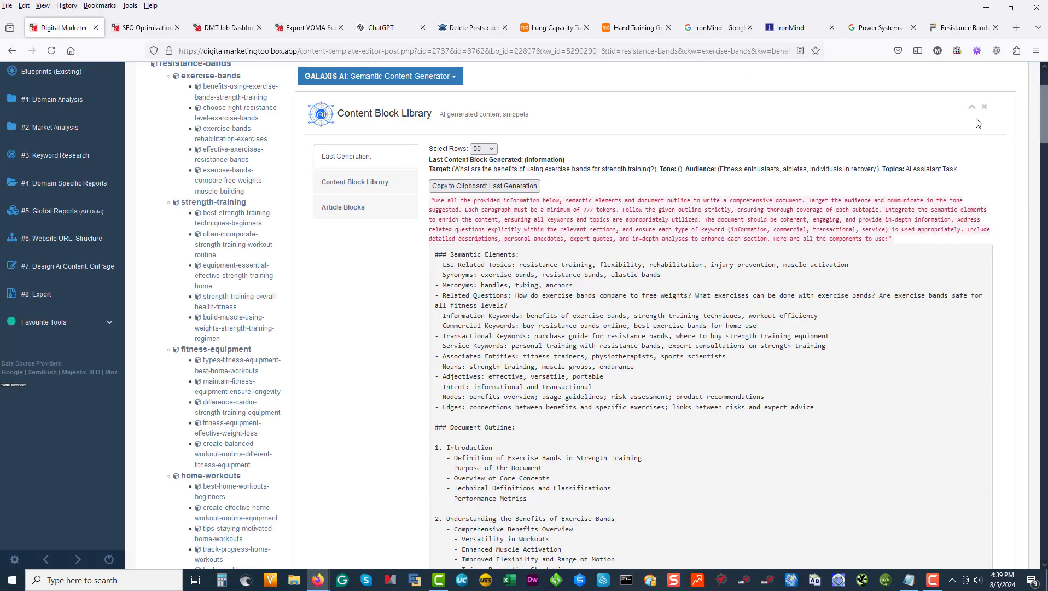
{"action": "left_click", "coordinate": [972, 107]}
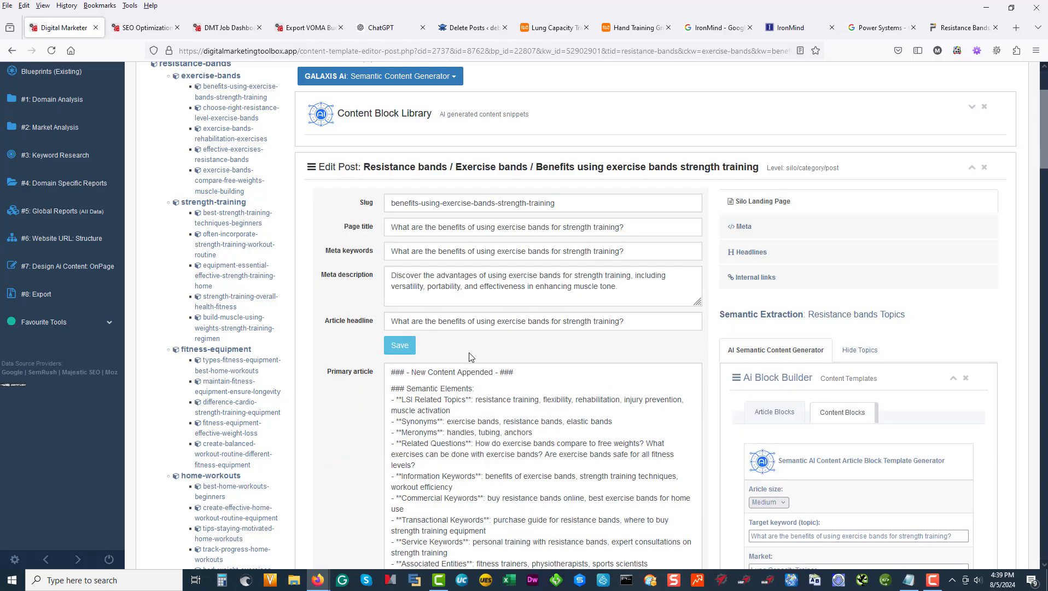
{"action": "scroll", "coordinate": [469, 357], "scroll_direction": "down", "scroll_amount": 7}
{"action": "scroll", "coordinate": [580, 234], "scroll_direction": "up", "scroll_amount": 5}
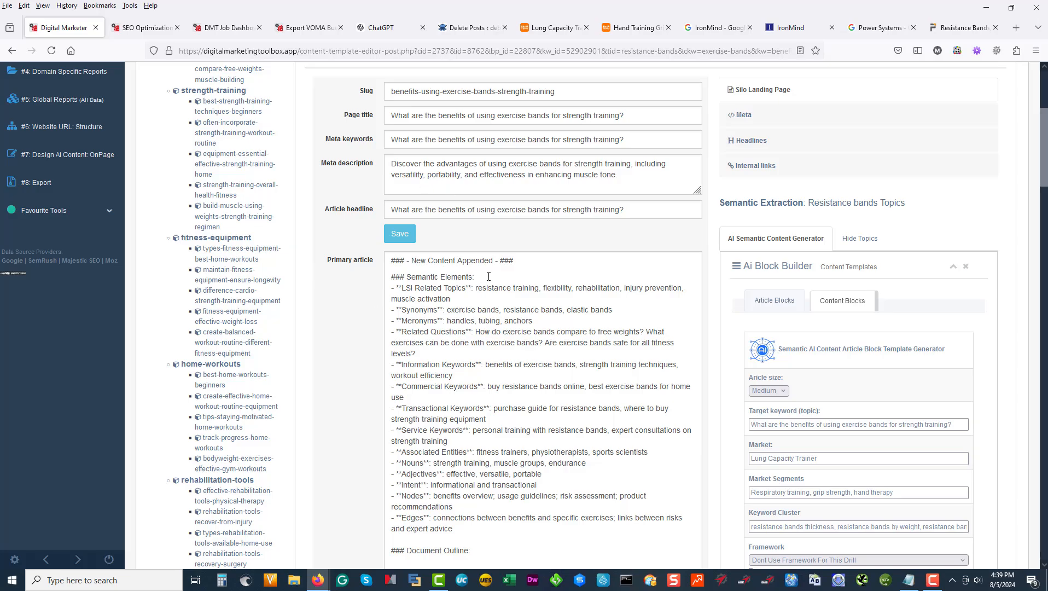
Step: Close the SEO Optimization and DMT Job Dashboard browser tabs
{"action": "scroll", "coordinate": [488, 276], "scroll_direction": "up", "scroll_amount": 4}
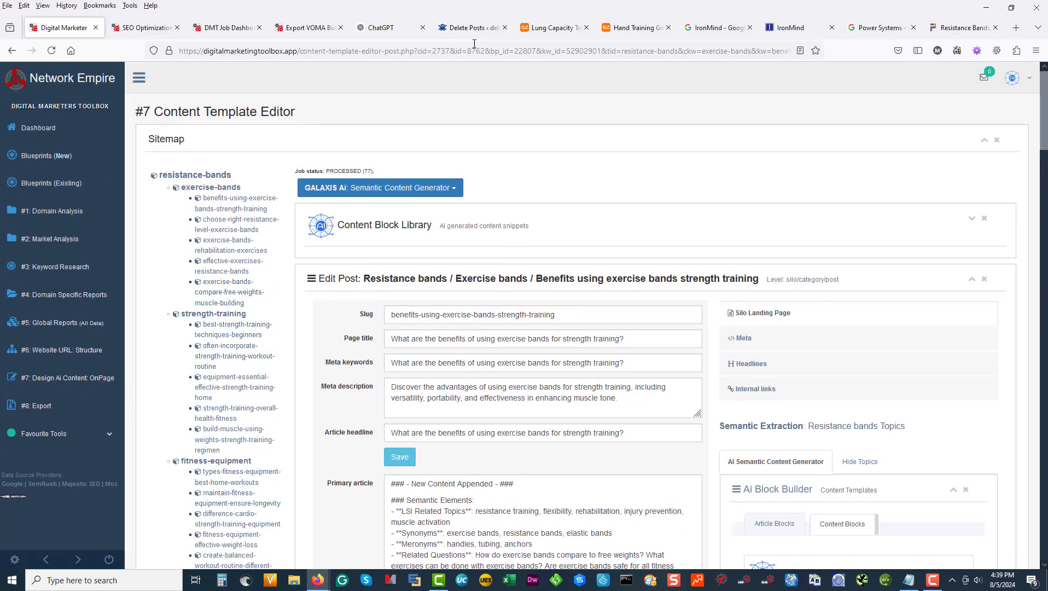
{"action": "left_click", "coordinate": [177, 28]}
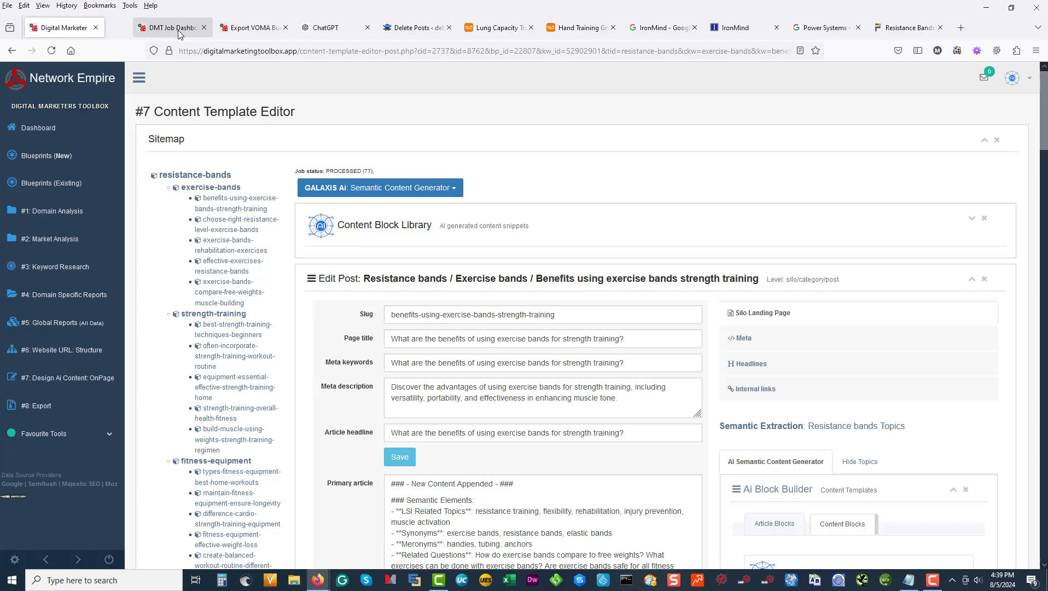
{"action": "middle_click", "coordinate": [177, 30]}
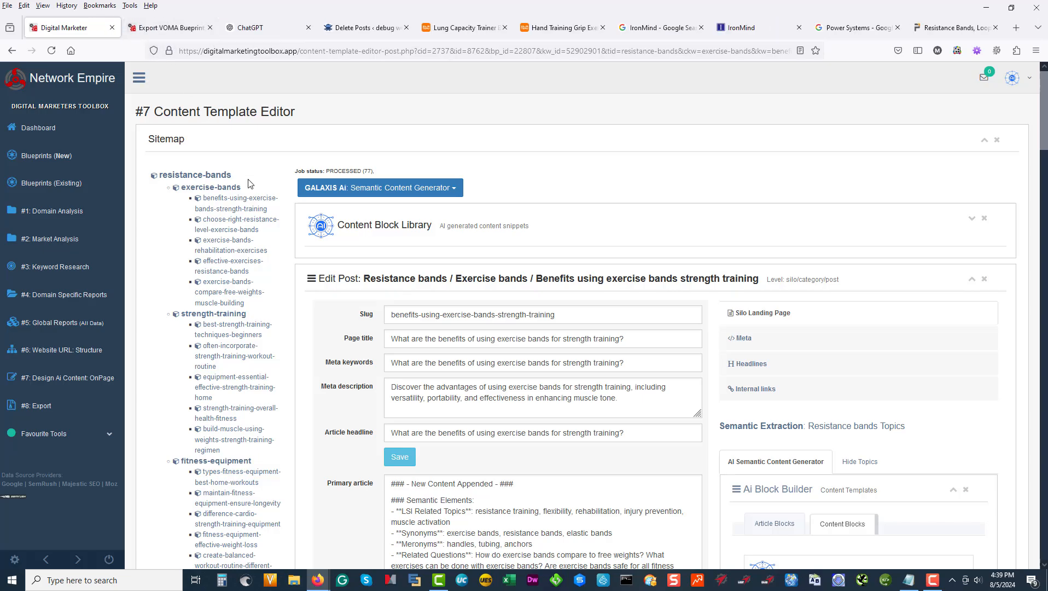